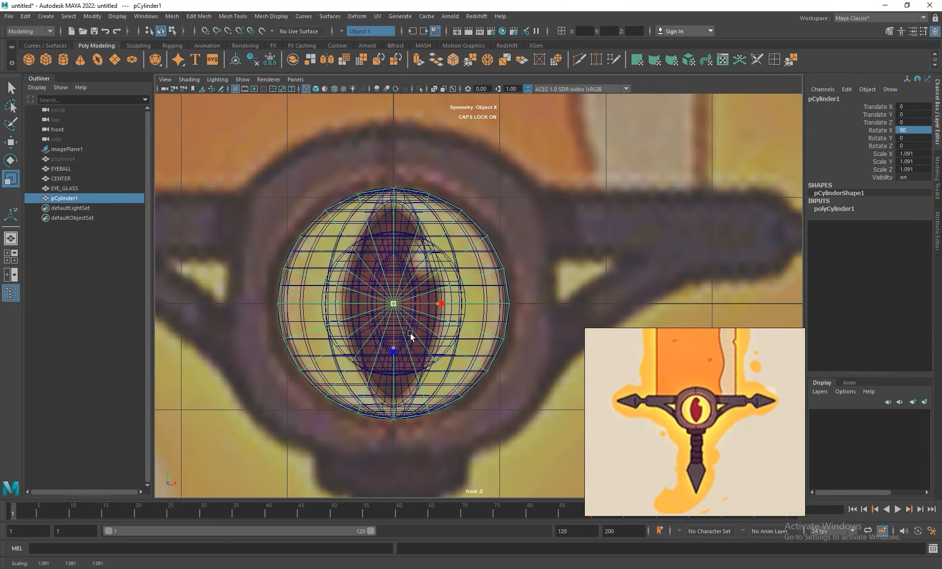
# Step: Scale the cylinder uniformly to about 1.092 so its outline fits the eye sphere in the front view
pyautogui.keyDown('alt'); pyautogui.moveTo(414, 340); pyautogui.dragTo(520, 331, button='right'); pyautogui.keyUp('alt')
pyautogui.press('3')
pyautogui.press('1')
pyautogui.scroll(-4, 474, 279)
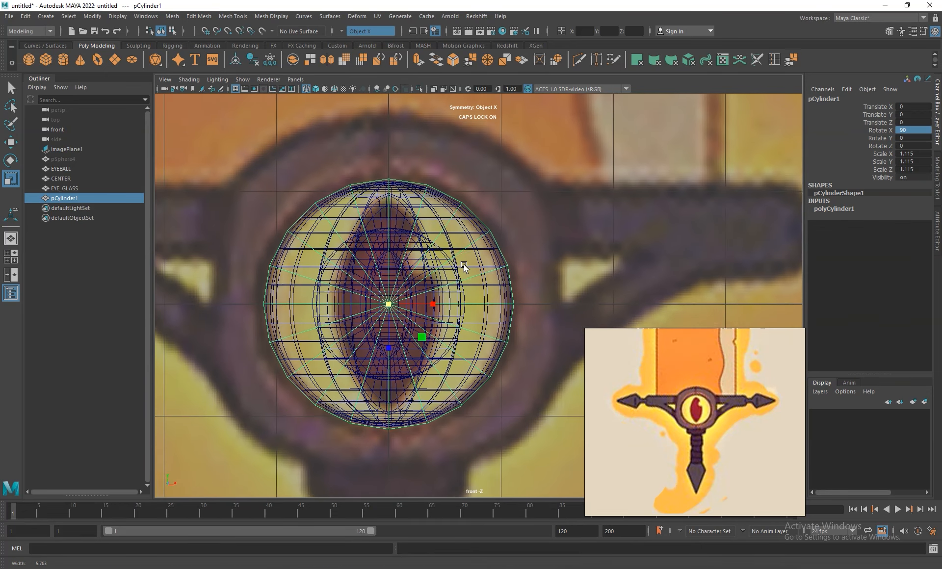
pyautogui.press('space')
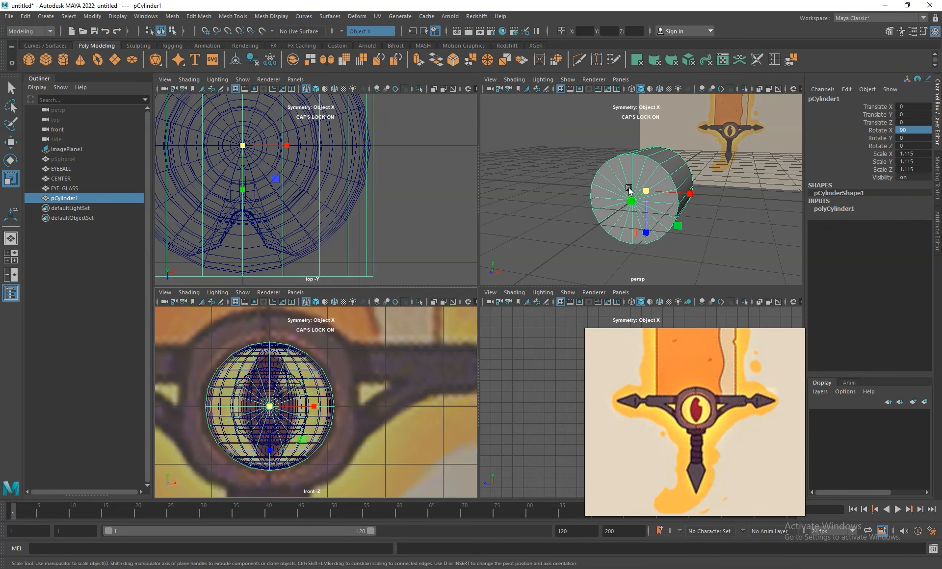
pyautogui.moveTo(649, 193); pyautogui.dragTo(646, 189)
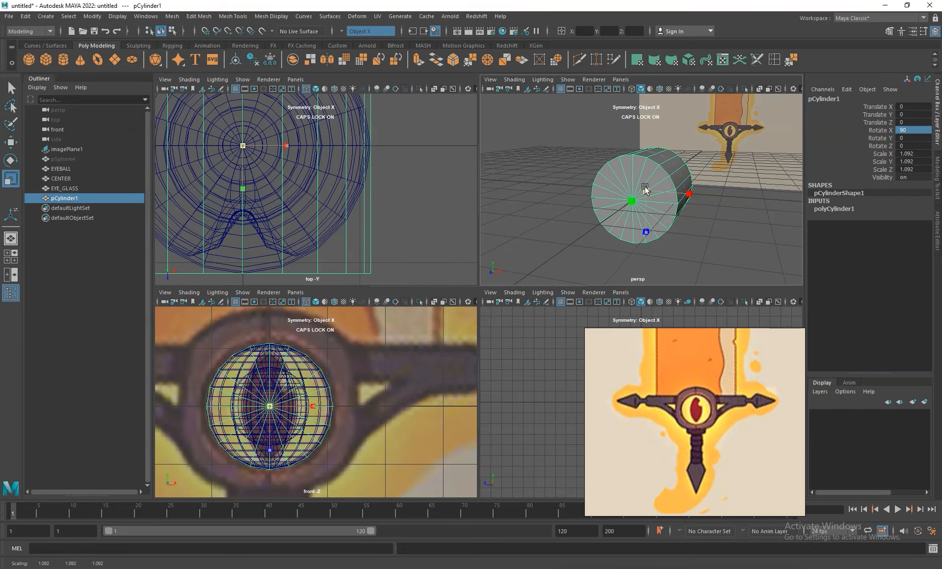
pyautogui.press('space')
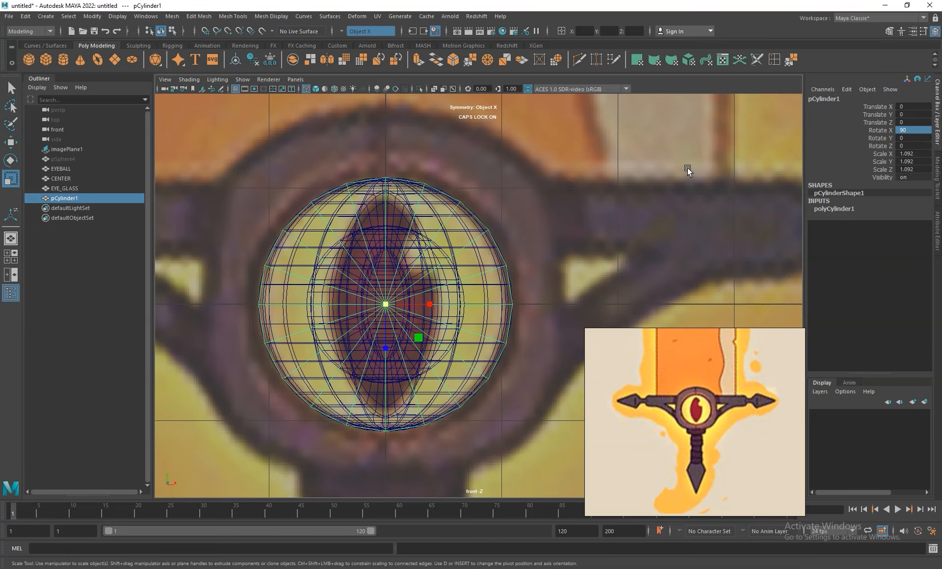
# Step: Flatten the cylinder along its own axis to a Y scale of about 0.346, making a thin disc around the eye
pyautogui.press('space')
pyautogui.keyDown('alt'); pyautogui.moveTo(638, 187); pyautogui.dragTo(648, 209); pyautogui.keyUp('alt')
pyautogui.scroll(-2, 674, 227)
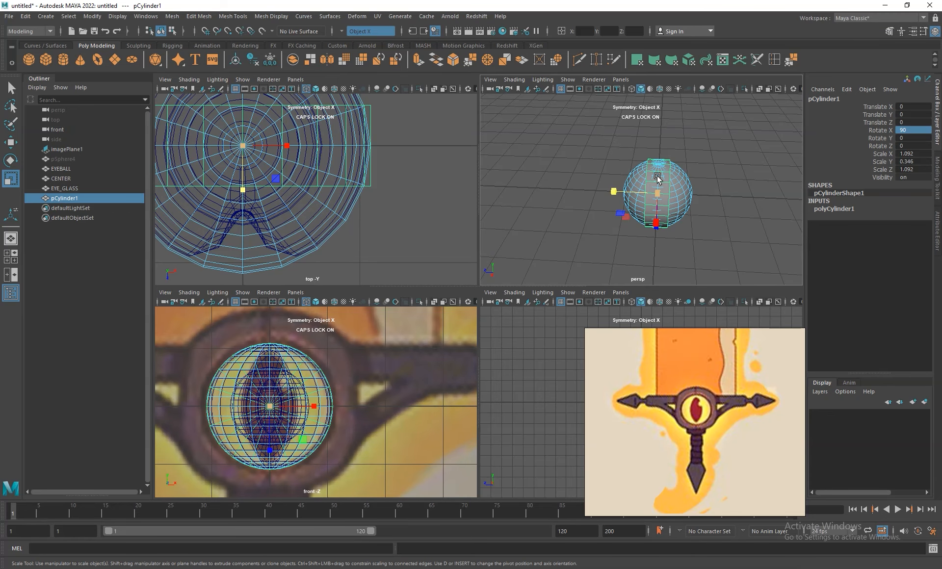
pyautogui.press('space')
pyautogui.scroll(3, 532, 311)
pyautogui.keyDown('alt'); pyautogui.moveTo(532, 311); pyautogui.dragTo(558, 281); pyautogui.keyUp('alt')
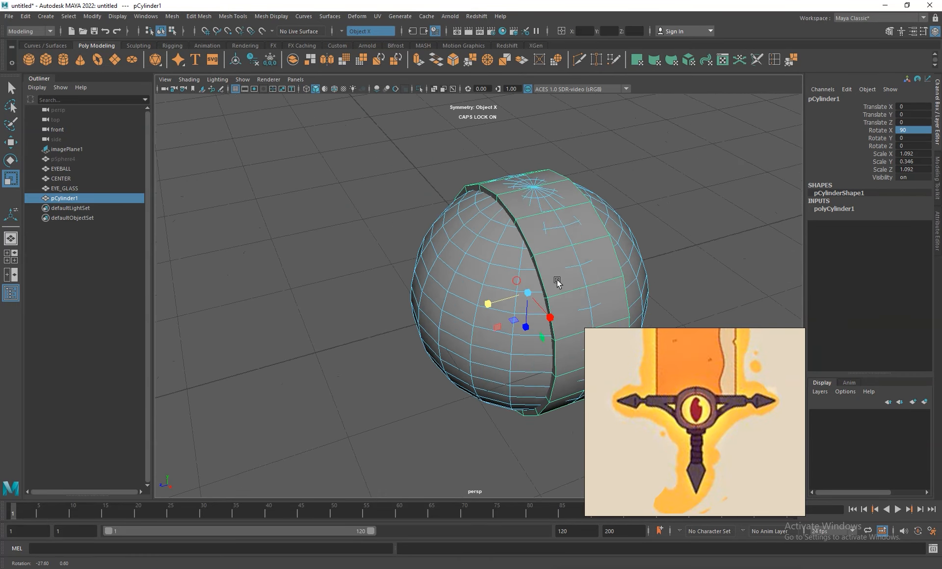
# Step: Group EYEBALL, CENTER and EYE_GLASS under the name EYE and hide the group
pyautogui.scroll(-3, 506, 300)
pyautogui.keyDown('shift'); pyautogui.click(493, 303); pyautogui.keyUp('shift')
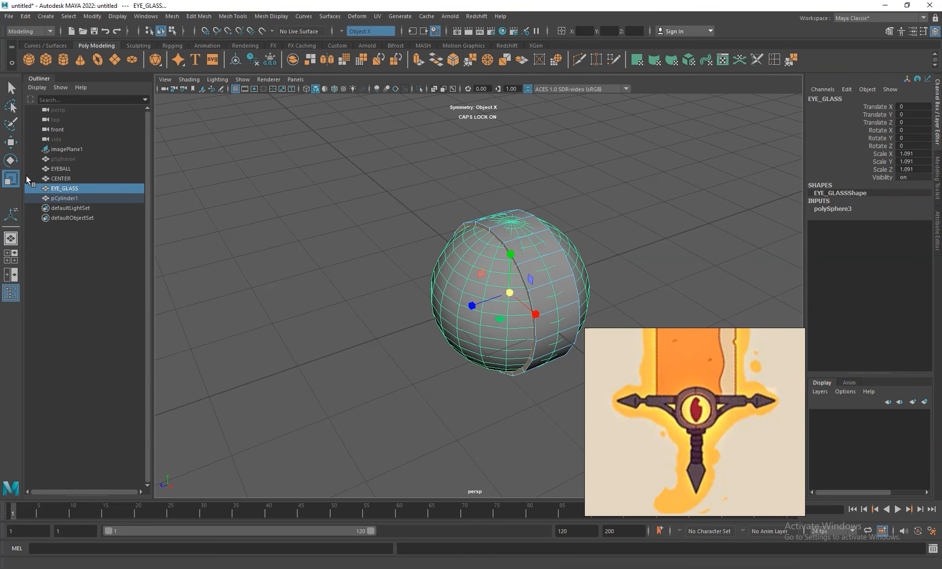
pyautogui.keyDown('shift'); pyautogui.click(60, 169); pyautogui.keyUp('shift')
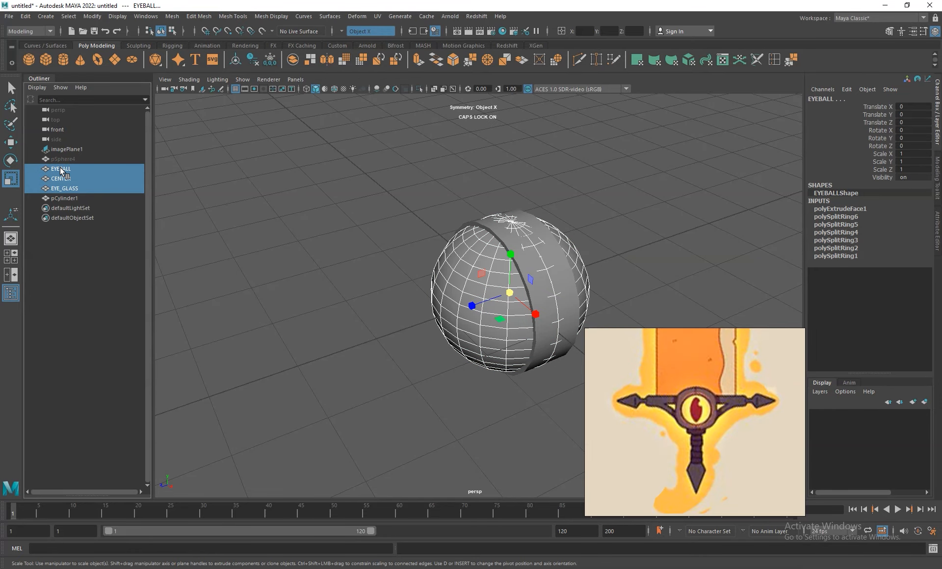
pyautogui.hotkey('ctrl', 'g')
pyautogui.doubleClick(66, 179)
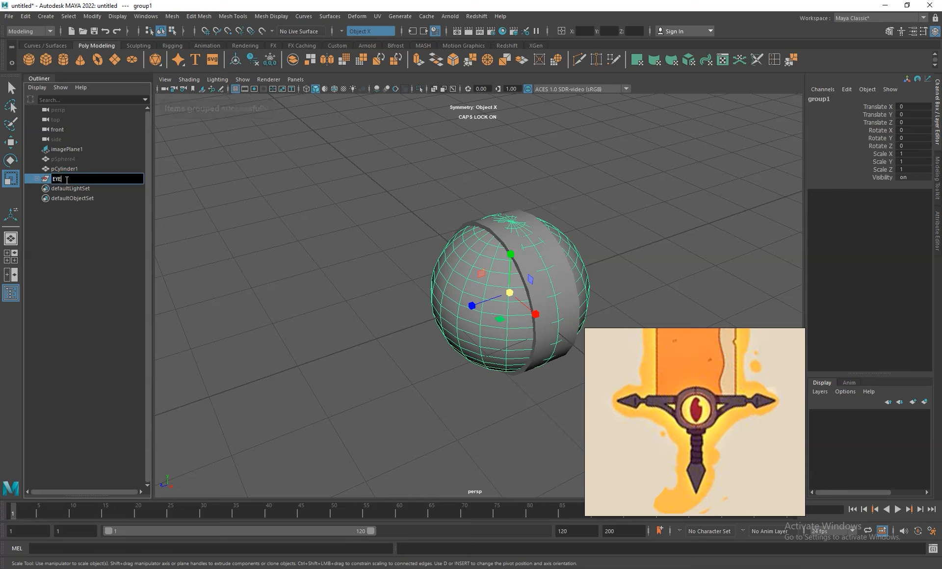
pyautogui.press('Return')
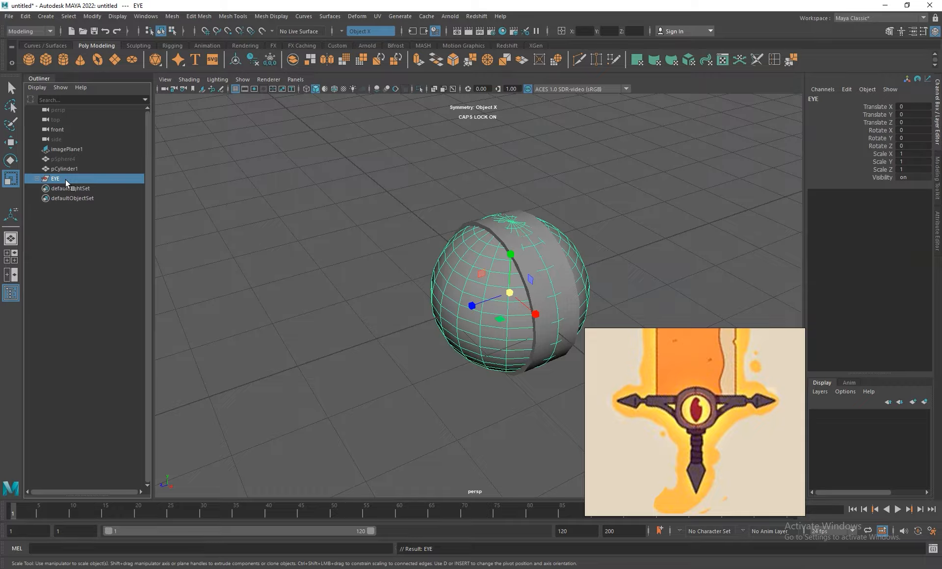
pyautogui.press('h')
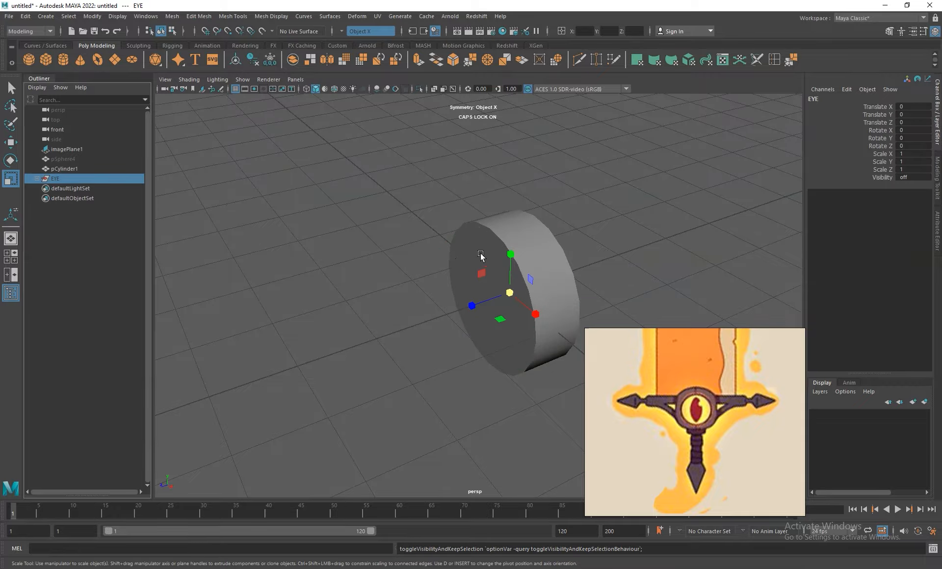
# Step: Delete both cap faces of the cylinder, keeping only its outer band, and return to object mode
pyautogui.click(497, 238)
pyautogui.moveTo(507, 225); pyautogui.dragTo(507, 247, button='right')
pyautogui.click(527, 259)
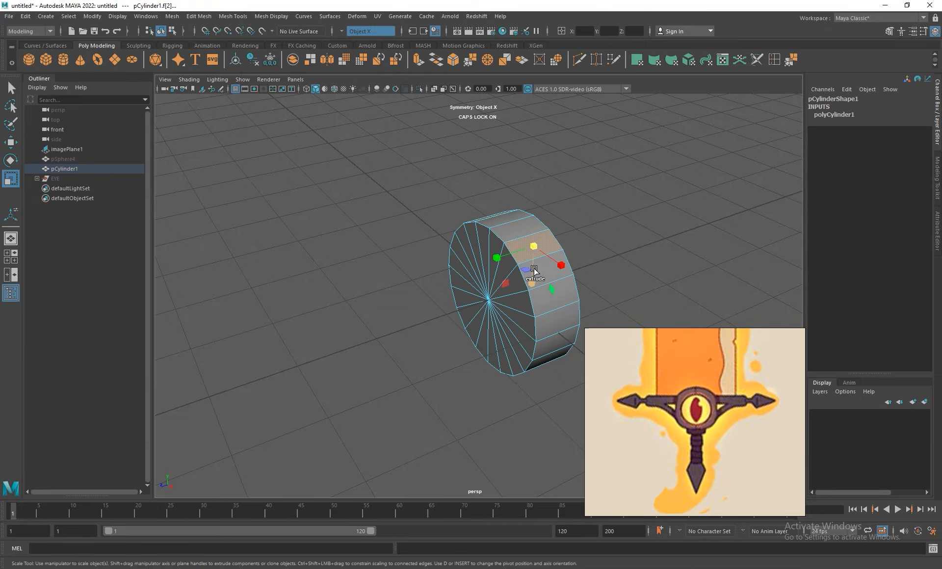
pyautogui.click(550, 270)
pyautogui.doubleClick(550, 270)
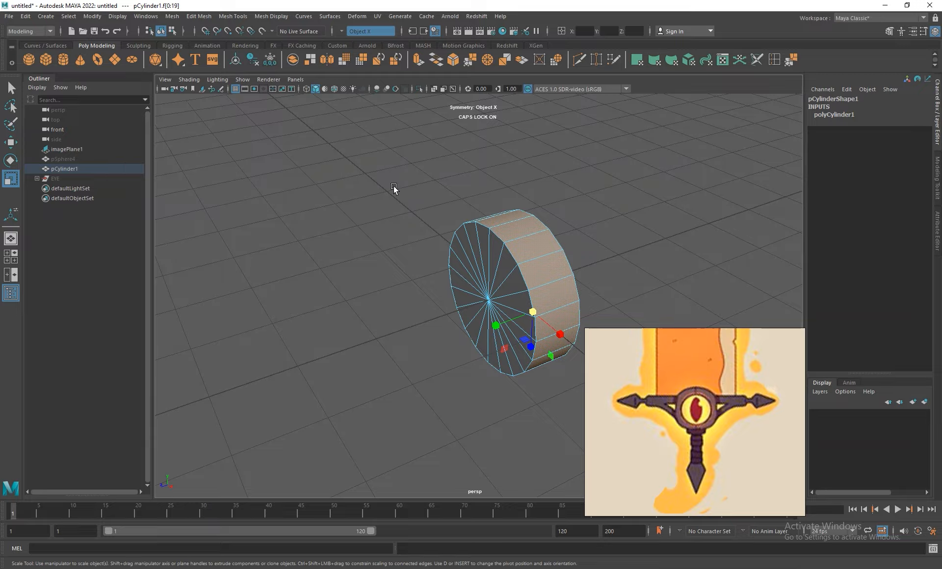
pyautogui.keyDown('shift'); pyautogui.moveTo(410, 206); pyautogui.dragTo(584, 381); pyautogui.keyUp('shift')
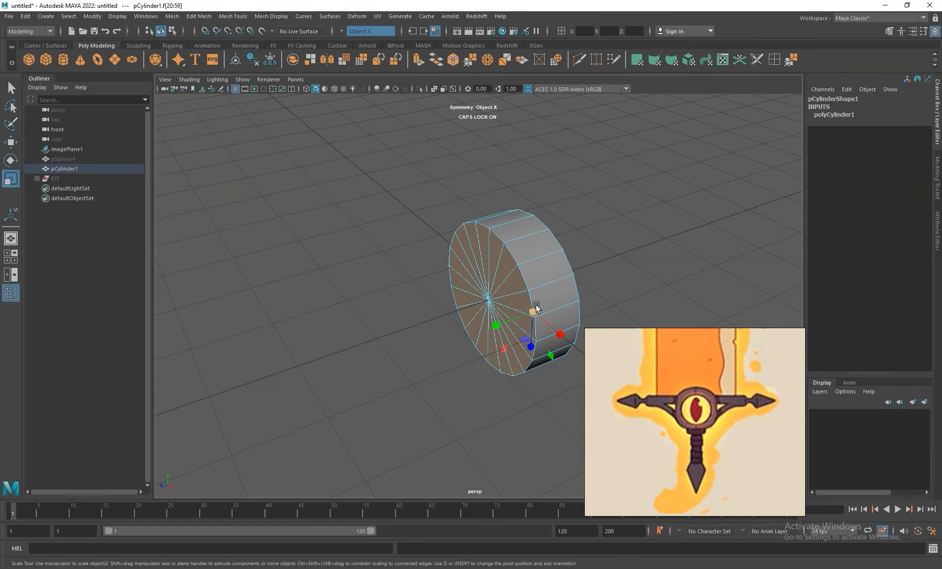
pyautogui.press('Delete')
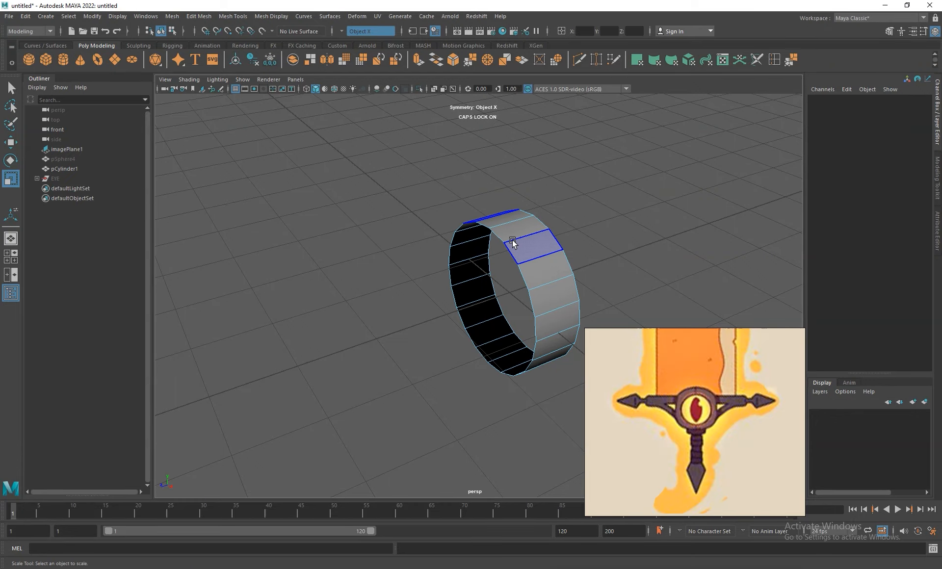
pyautogui.moveTo(512, 240); pyautogui.dragTo(562, 227, button='right')
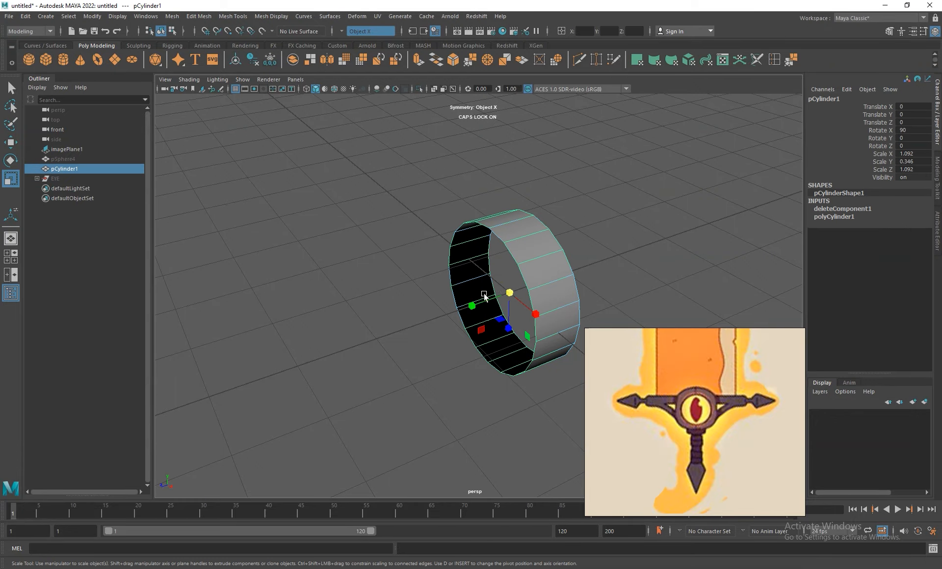
# Step: Extrude the cylinder's band outward by about 0.627 to cover the dark ring around the eye in the reference
pyautogui.press('space')
pyautogui.press('space')
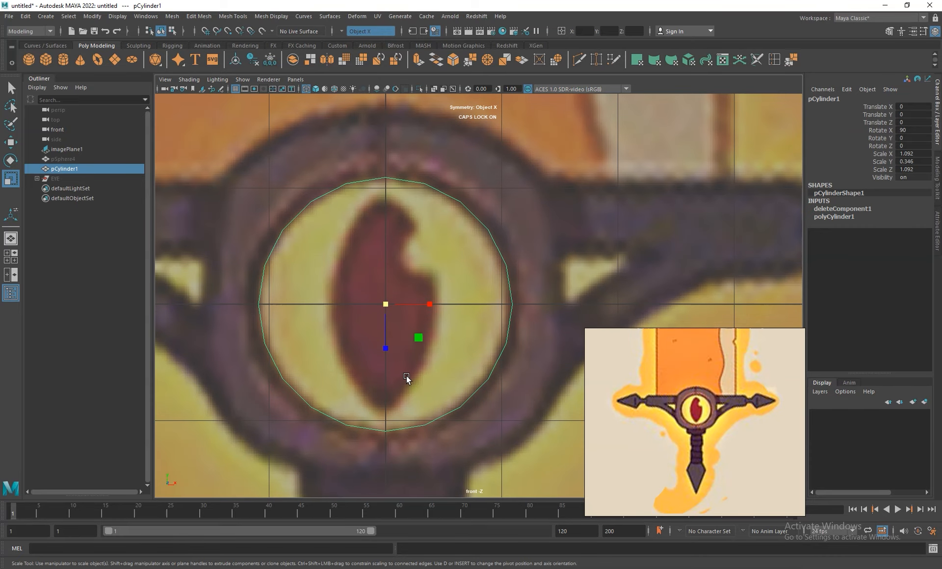
pyautogui.hotkey('ctrl', 'e')
pyautogui.moveTo(523, 233); pyautogui.dragTo(592, 213)
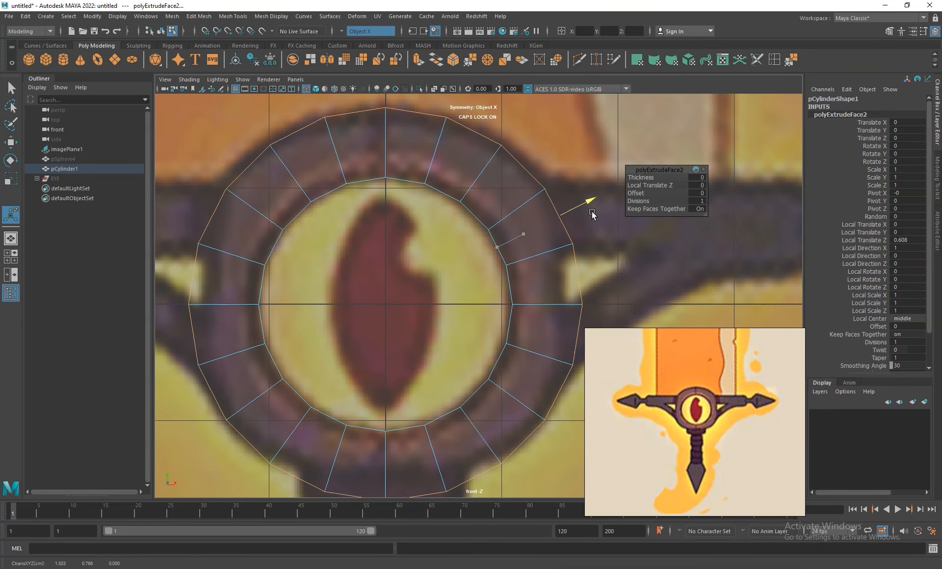
pyautogui.moveTo(592, 212); pyautogui.dragTo(595, 211)
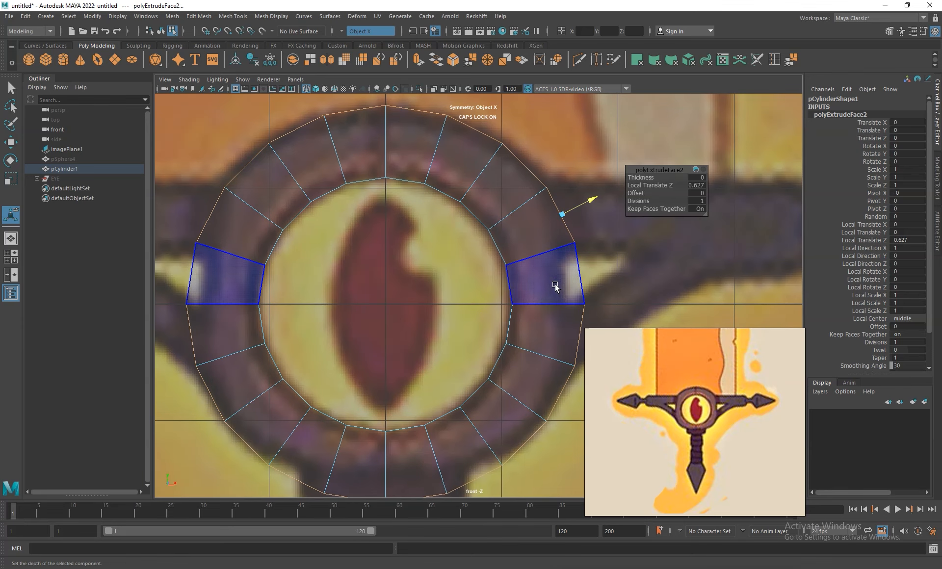
pyautogui.keyDown('alt'); pyautogui.moveTo(555, 287); pyautogui.dragTo(571, 249, button='right'); pyautogui.keyUp('alt')
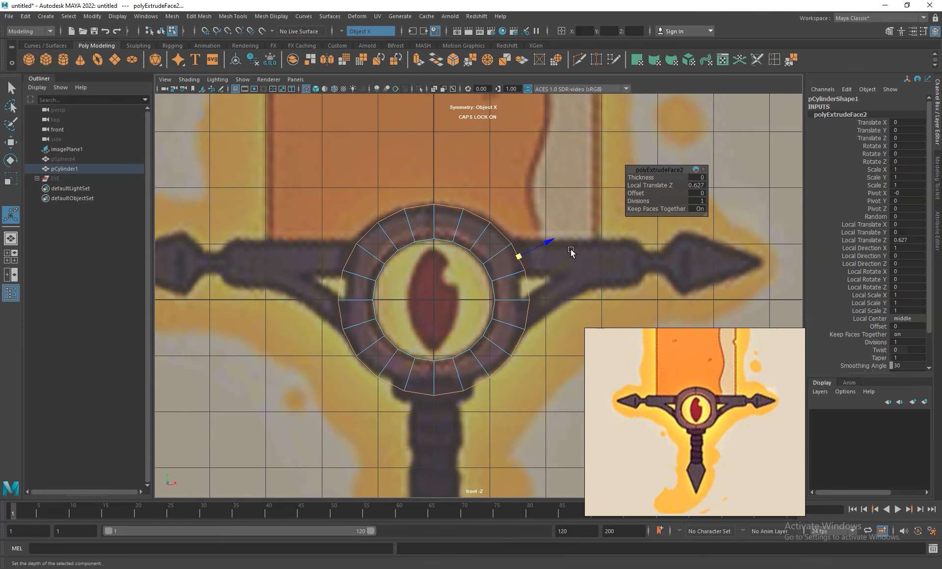
# Step: Unhide the EYE group inside the ring
pyautogui.press('space')
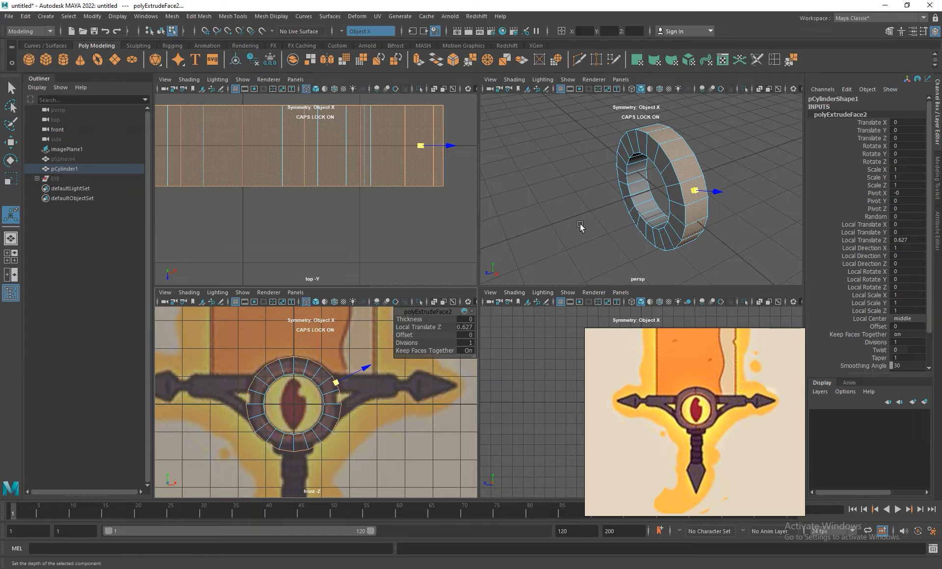
pyautogui.click(68, 179)
pyautogui.press('h')
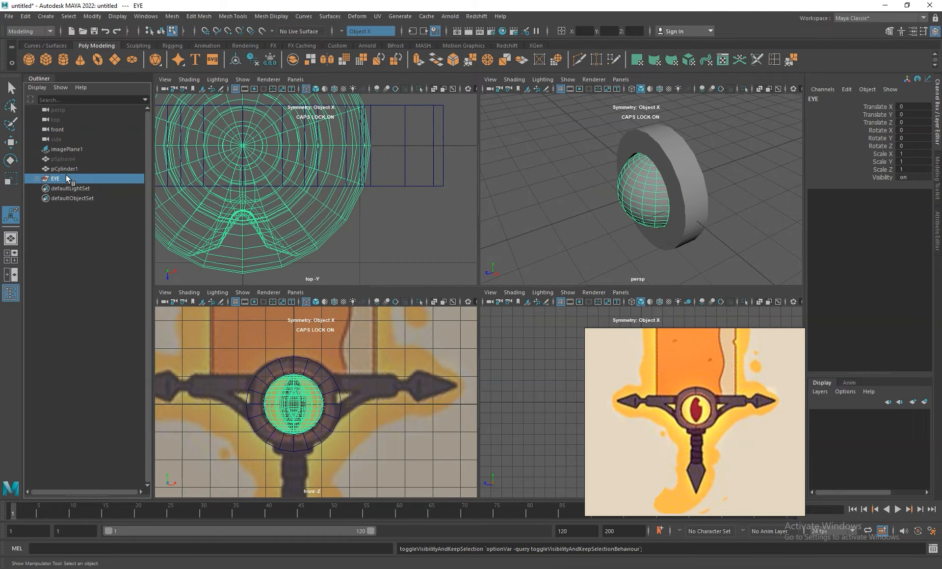
# Step: Assign a new Lambert material to EYE_GLASS in the EYE group
pyautogui.click(37, 178)
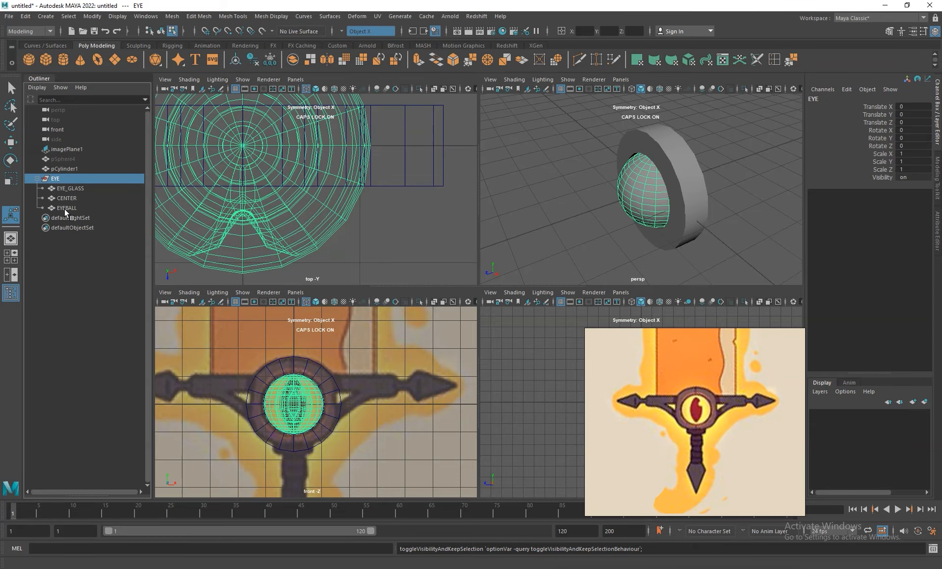
pyautogui.click(69, 189)
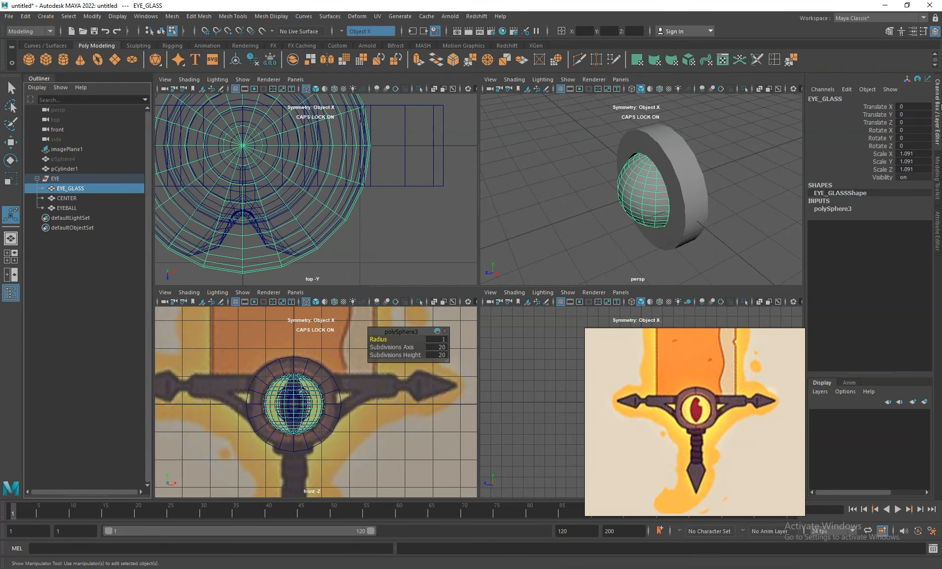
pyautogui.hotkey('ctrl', 'a')
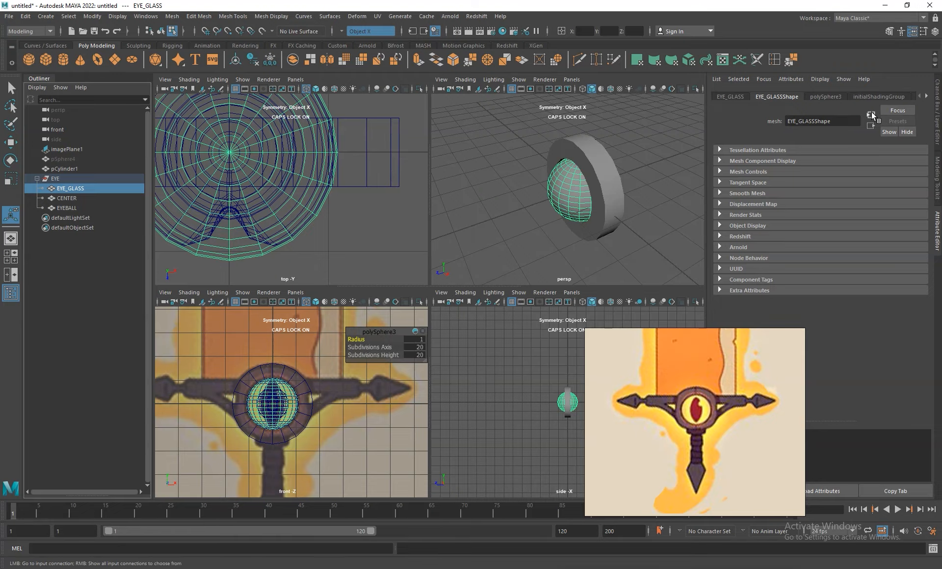
pyautogui.rightClick(563, 184)
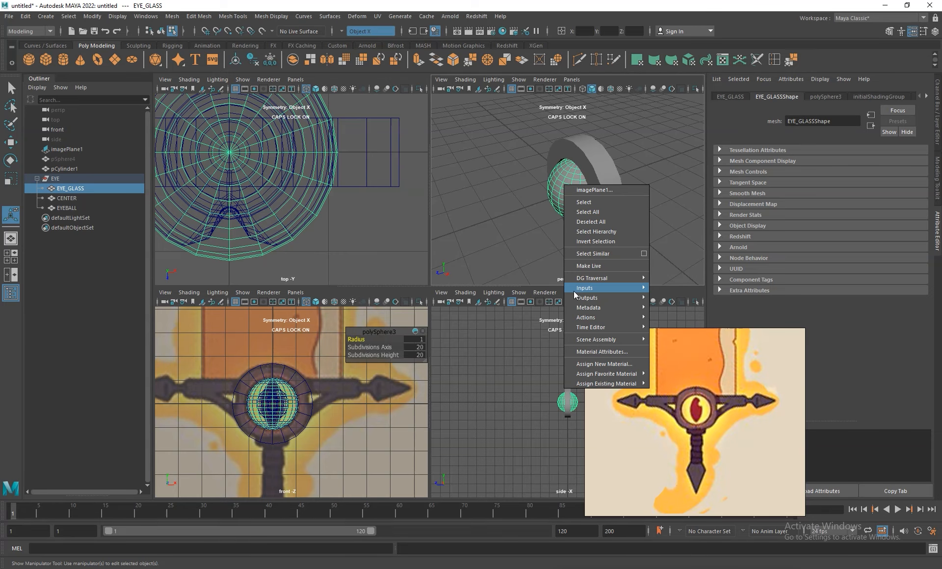
pyautogui.click(587, 364)
pyautogui.moveTo(658, 209); pyautogui.dragTo(236, 162)
pyautogui.click(267, 230)
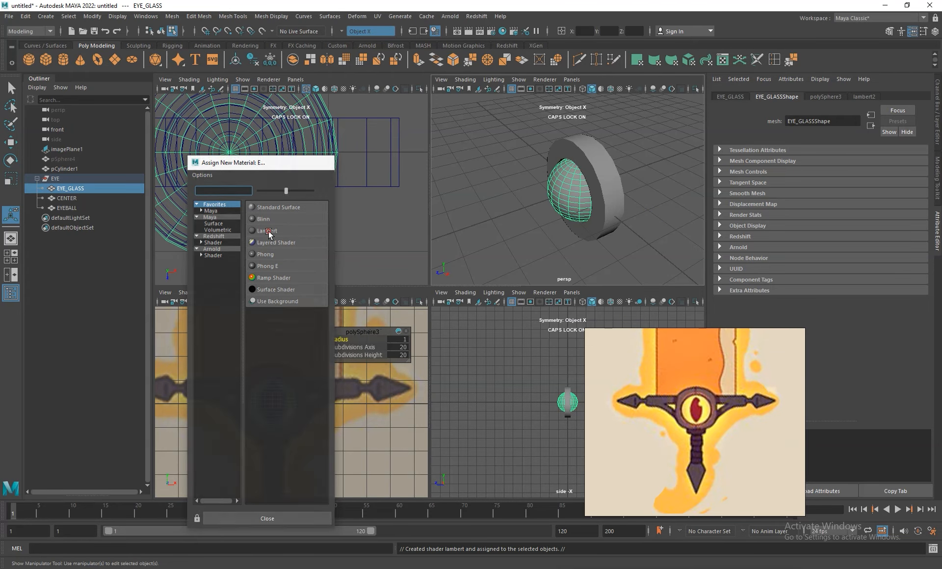
# Step: Raise the transparency of EYE_GLASS's Lambert material to make the glass see-through, checking it from several angles
pyautogui.moveTo(827, 216); pyautogui.dragTo(856, 216)
pyautogui.scroll(4, 607, 191)
pyautogui.keyDown('alt'); pyautogui.moveTo(607, 191); pyautogui.dragTo(667, 182); pyautogui.keyUp('alt')
pyautogui.moveTo(855, 217); pyautogui.dragTo(874, 216)
pyautogui.moveTo(614, 192); pyautogui.dragTo(662, 183, button='right')
pyautogui.click(685, 191)
pyautogui.keyDown('alt'); pyautogui.moveTo(686, 190); pyautogui.dragTo(613, 171); pyautogui.keyUp('alt')
# Step: Extrude all faces of EYE_GLASS to give the glass shell thickness, and return to object mode
pyautogui.click(587, 168)
pyautogui.scroll(3, 627, 195)
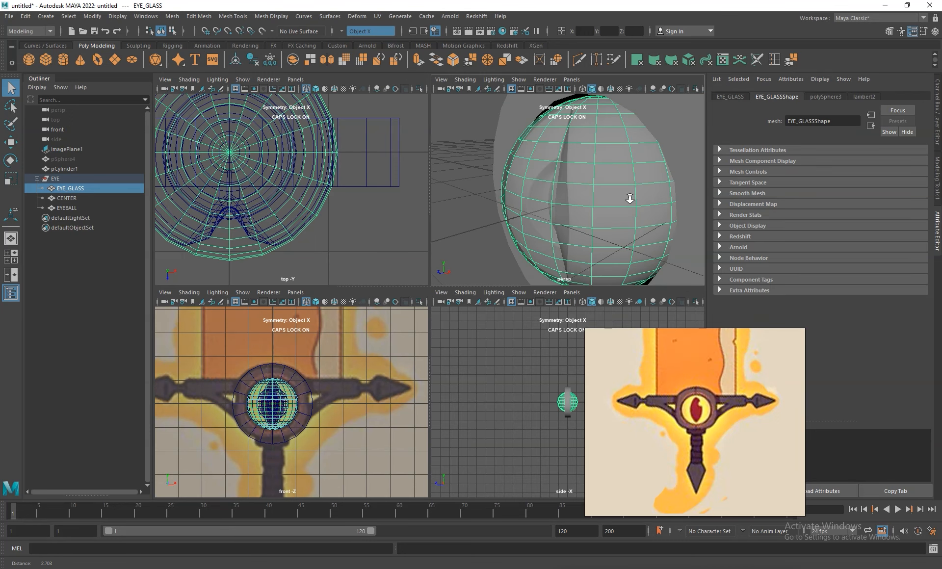
pyautogui.scroll(-2, 618, 179)
pyautogui.hotkey('ctrl', 'e')
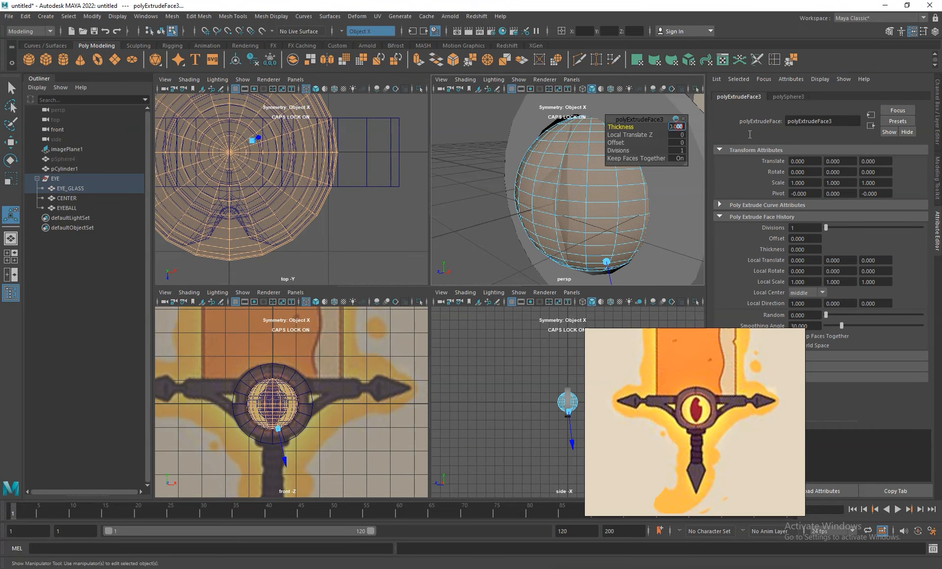
pyautogui.press('Return')
pyautogui.moveTo(589, 177); pyautogui.dragTo(622, 161, button='right')
pyautogui.click(495, 175)
pyautogui.moveTo(551, 195)
pyautogui.keyDown('alt'); pyautogui.mouseDown()
pyautogui.moveTo(598, 180)
pyautogui.moveTo(564, 206)
pyautogui.moveTo(659, 228)
pyautogui.moveTo(564, 197)
pyautogui.mouseUp(); pyautogui.keyUp('alt')
pyautogui.click(568, 201)
pyautogui.click(492, 228)
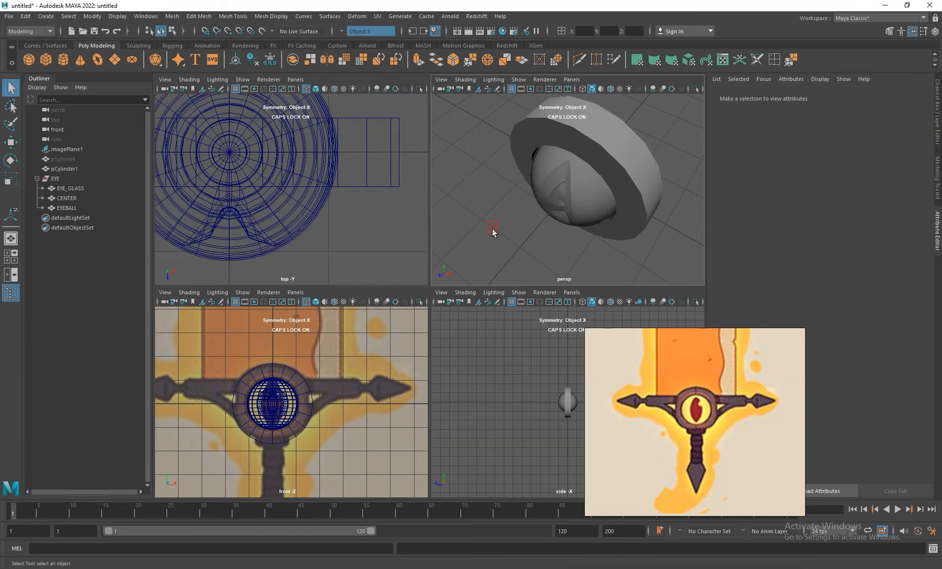
pyautogui.click(62, 180)
pyautogui.rightClick(564, 203)
pyautogui.click(519, 210)
pyautogui.keyDown('alt'); pyautogui.moveTo(562, 247); pyautogui.dragTo(619, 206); pyautogui.keyUp('alt')
# Step: Move the ring's outer side vertices symmetrically inward along X in the front view to match the reference's flatter sides
pyautogui.click(625, 170)
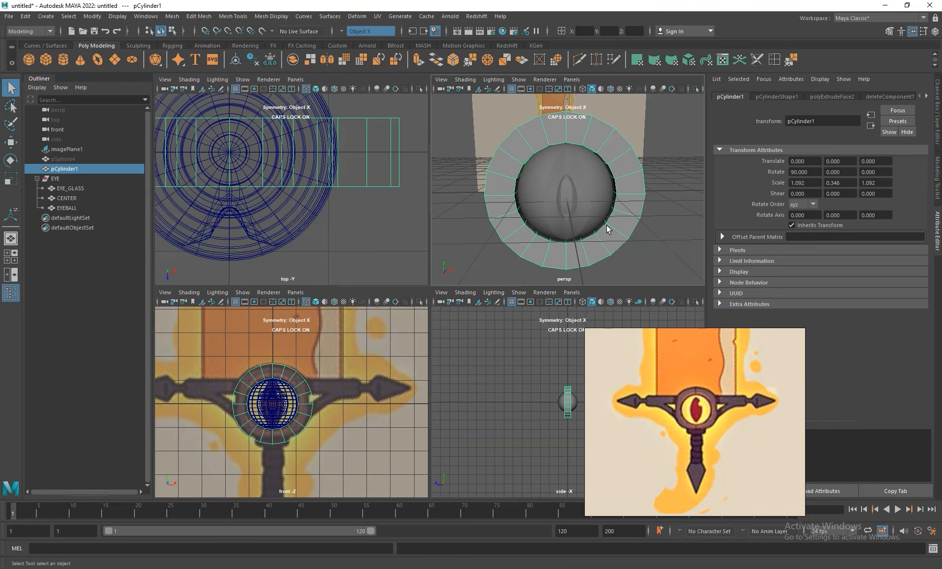
pyautogui.press('space')
pyautogui.scroll(3, 456, 305)
pyautogui.rightClick(480, 302)
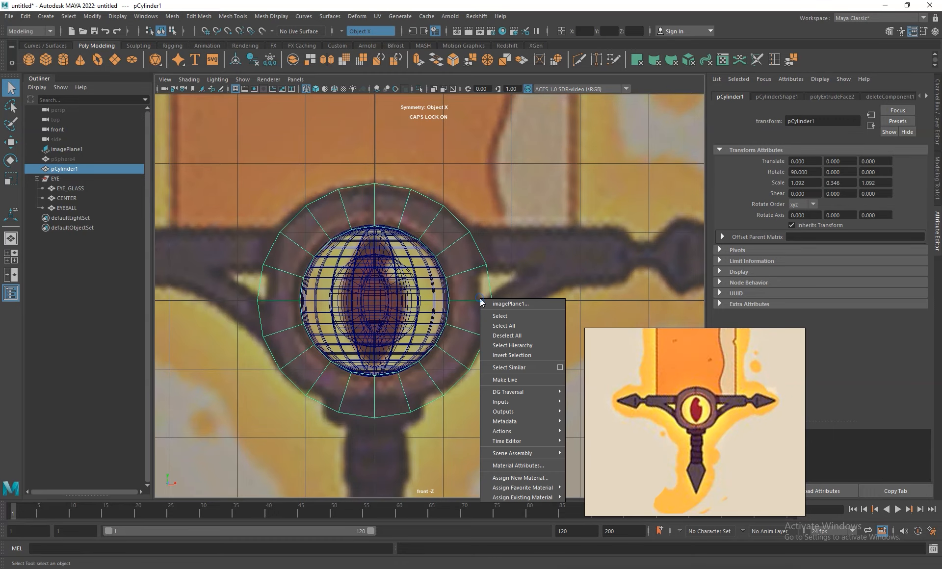
pyautogui.press('Escape')
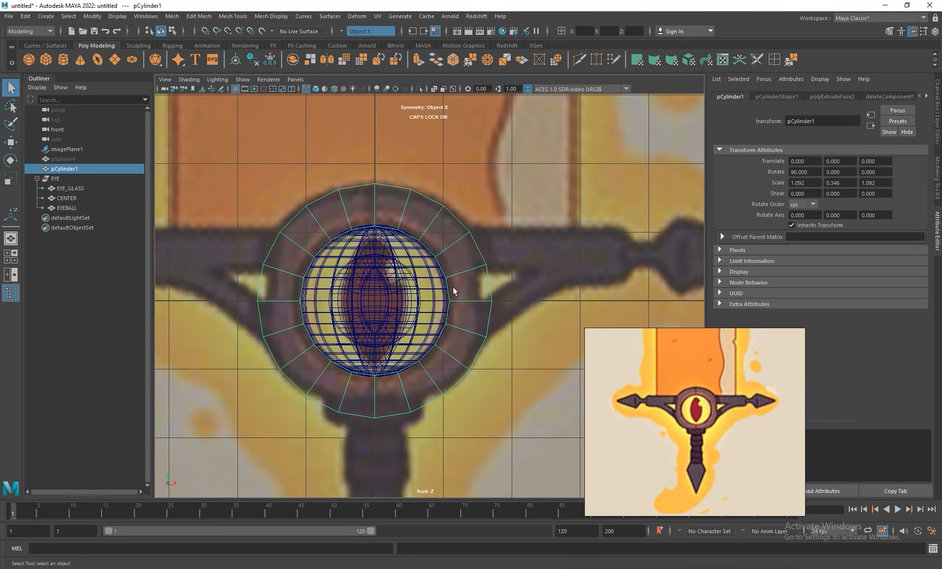
pyautogui.press('w')
pyautogui.moveTo(452, 275); pyautogui.dragTo(403, 276, button='right')
pyautogui.moveTo(533, 284); pyautogui.dragTo(516, 302)
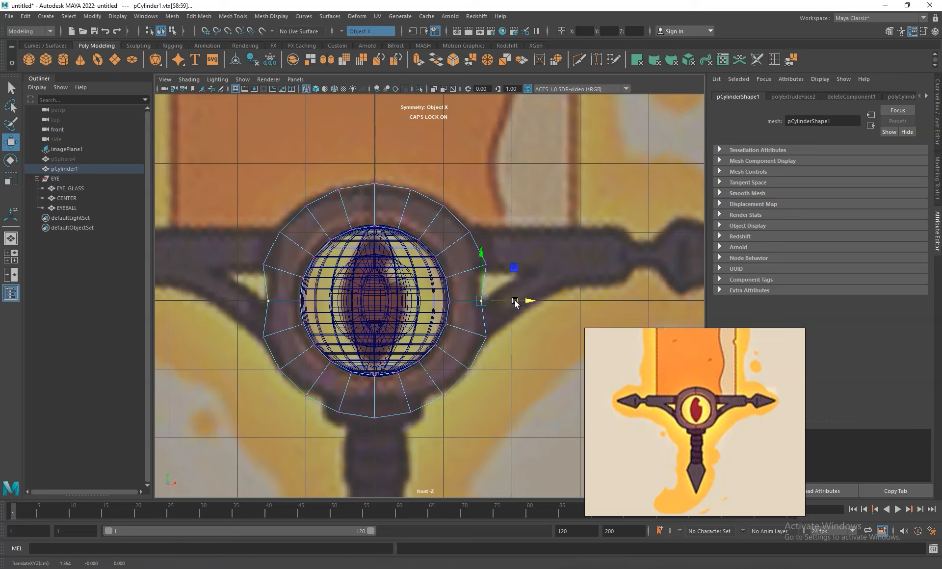
pyautogui.moveTo(501, 239); pyautogui.dragTo(482, 352)
pyautogui.moveTo(515, 301); pyautogui.dragTo(511, 297)
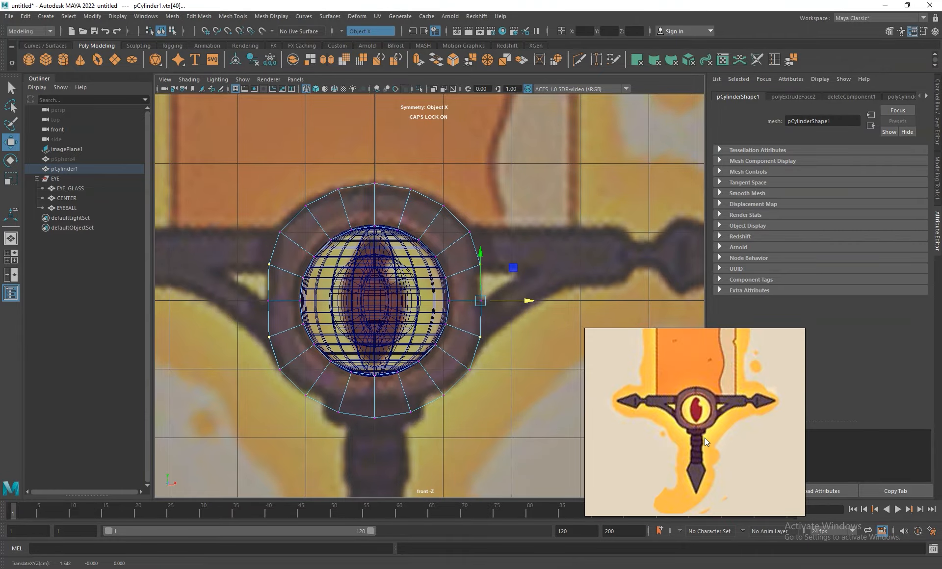
# Step: Undo the last edge loop insertion on the ring after examining the crossguard's centre in the reference image
pyautogui.scroll(3, 699, 432)
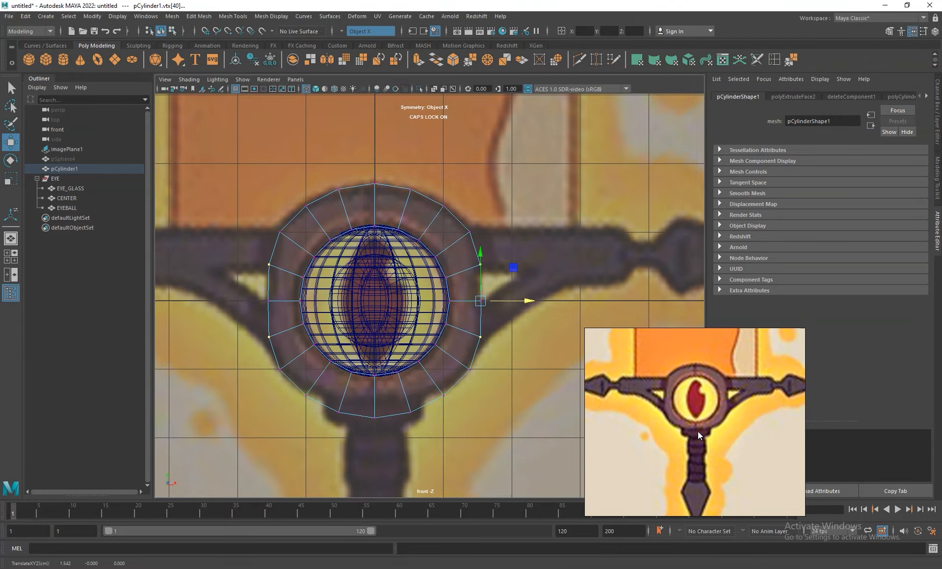
pyautogui.scroll(2, 698, 431)
pyautogui.hotkey('ctrl', 'z')
pyautogui.hotkey('ctrl', 'z')
pyautogui.hotkey('ctrl', 'z')
pyautogui.press('space')
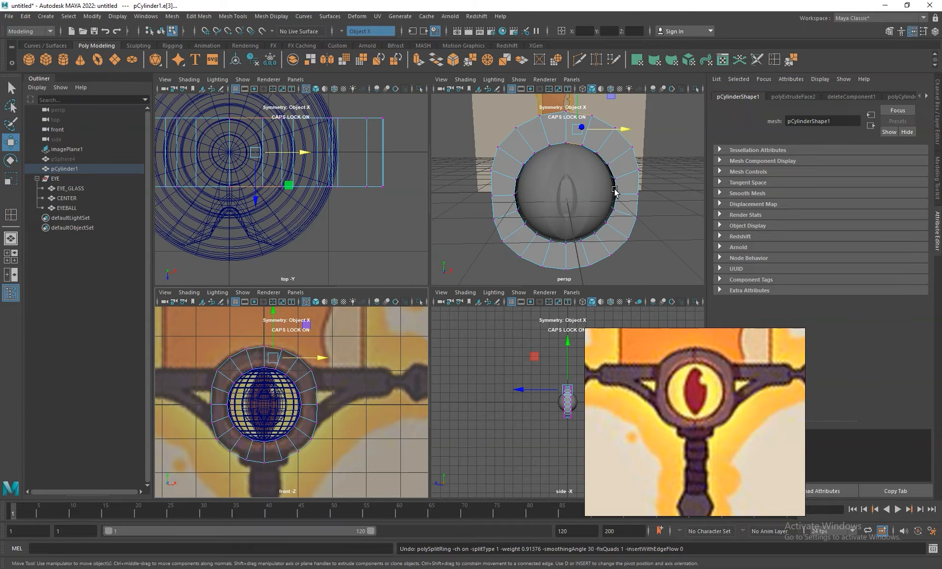
pyautogui.press('space')
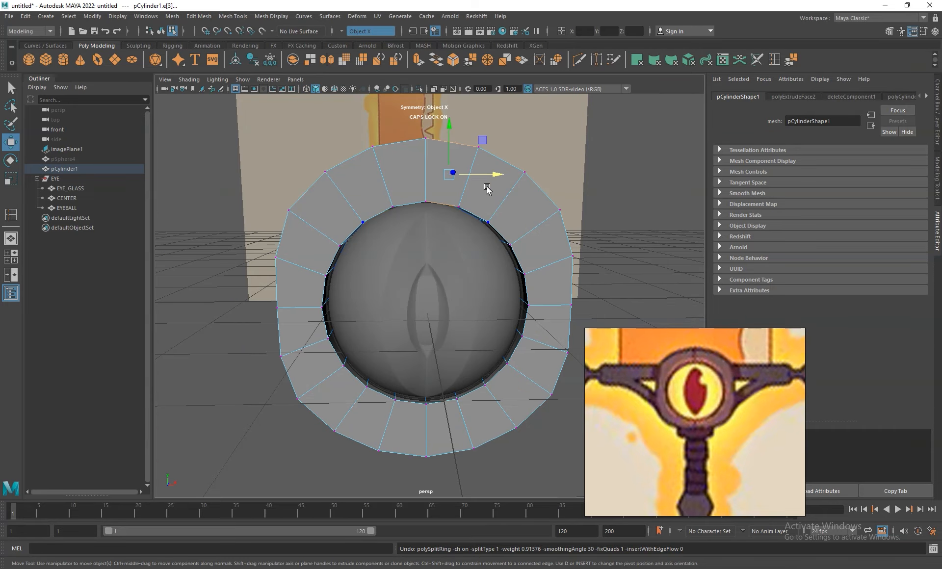
# Step: Select the ring's centre edges at its top and bottom and bevel them with a fraction of 0.01
pyautogui.rightClick(429, 143)
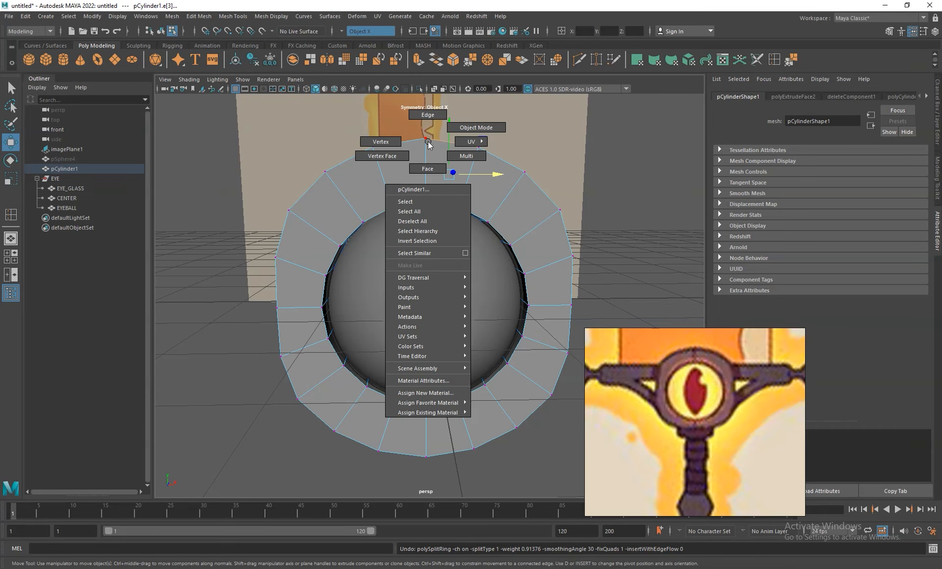
pyautogui.rightClick(421, 162)
pyautogui.press('capslock')
pyautogui.click(427, 163)
pyautogui.keyDown('alt'); pyautogui.moveTo(426, 164); pyautogui.dragTo(427, 442); pyautogui.keyUp('alt')
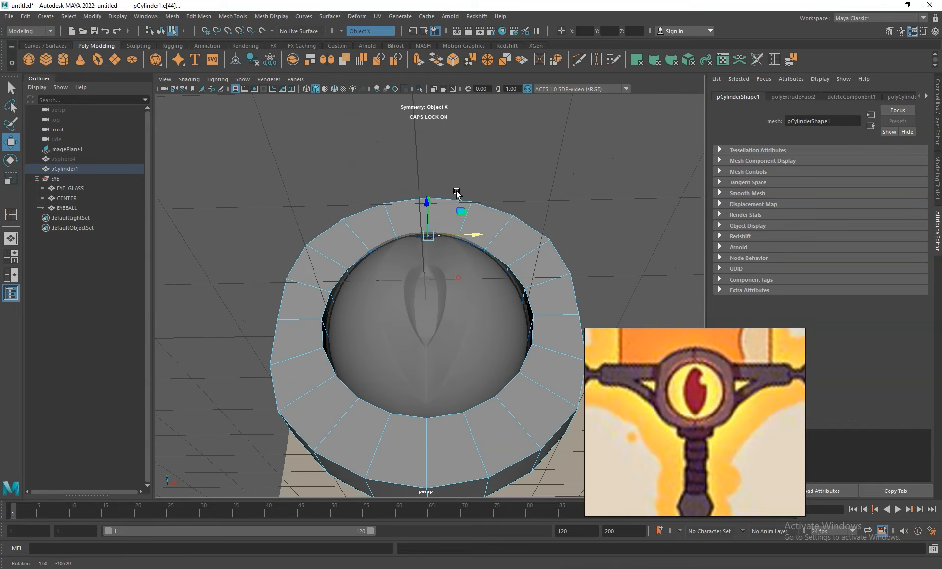
pyautogui.keyDown('alt'); pyautogui.moveTo(499, 432); pyautogui.dragTo(473, 378); pyautogui.keyUp('alt')
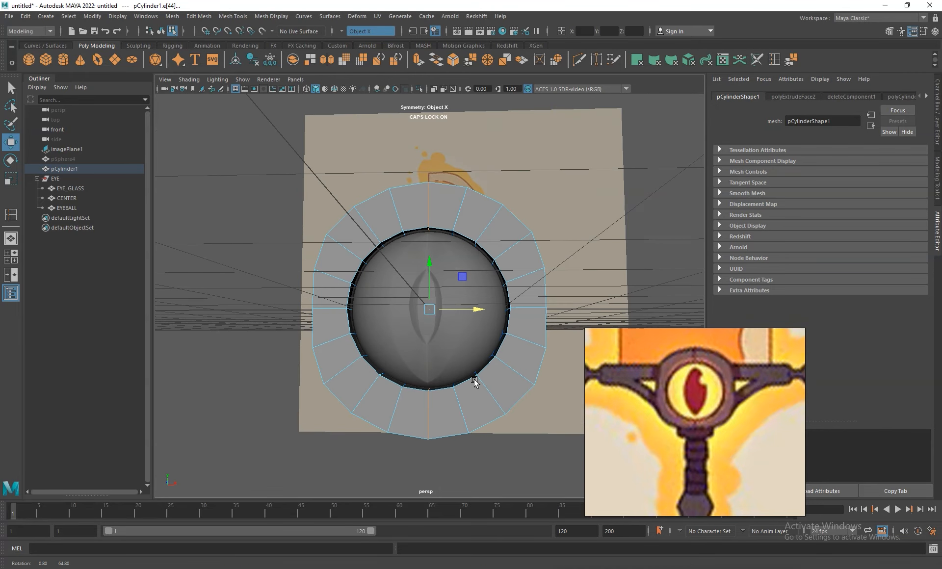
pyautogui.hotkey('ctrl', 'b')
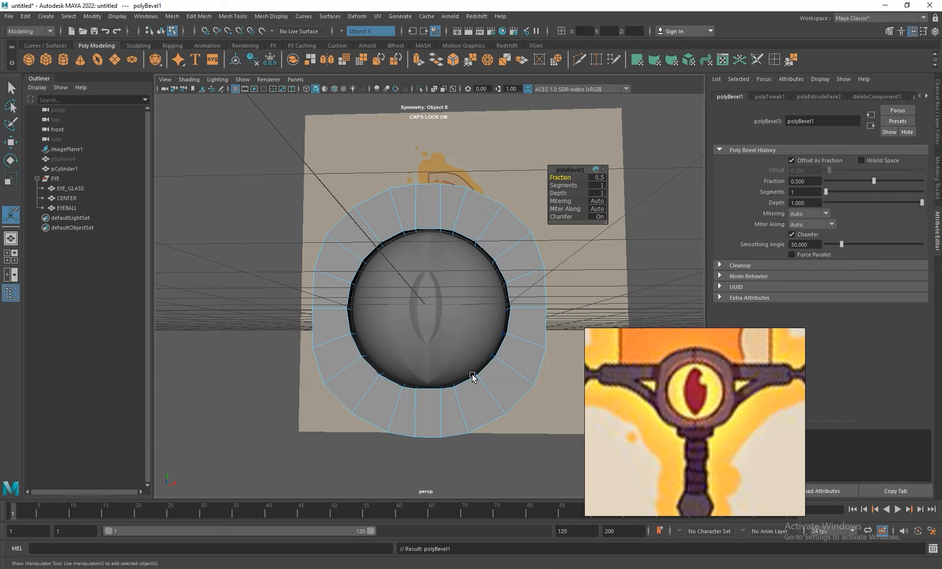
pyautogui.click(598, 177)
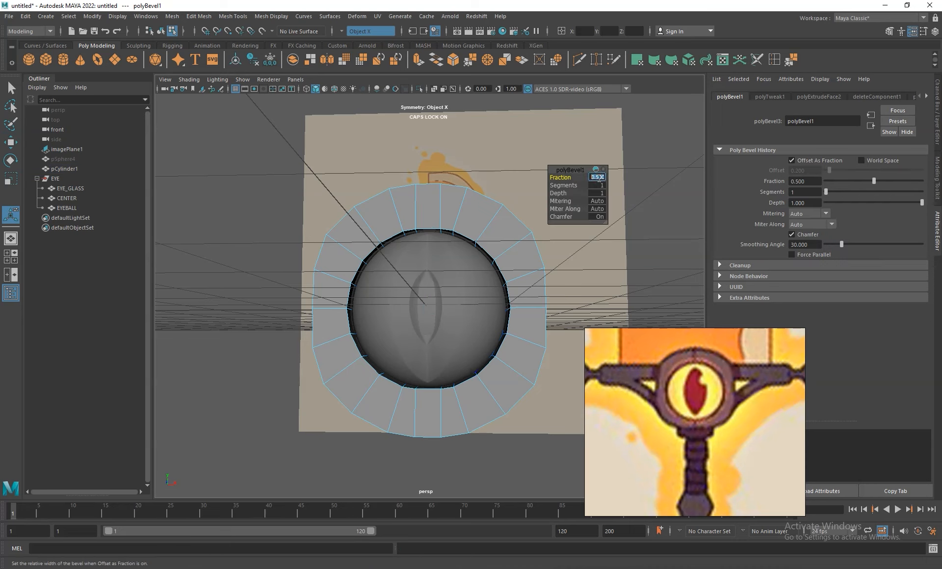
pyautogui.write('0.01')
pyautogui.press('Return')
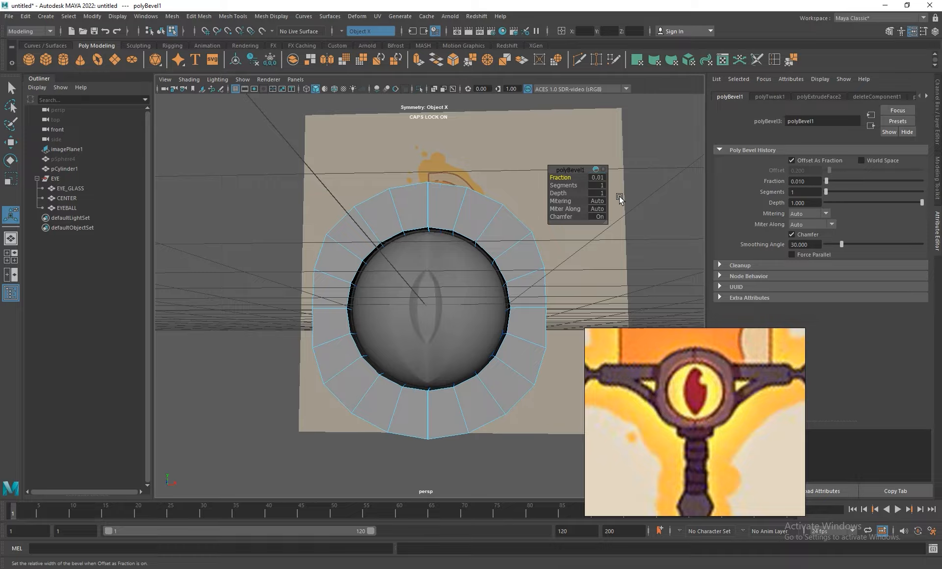
# Step: Set the fraction of the ring's centre edge bevel to 0.03, checking the narrow strips up close
pyautogui.keyDown('alt'); pyautogui.moveTo(440, 238); pyautogui.dragTo(570, 349, button='right'); pyautogui.keyUp('alt')
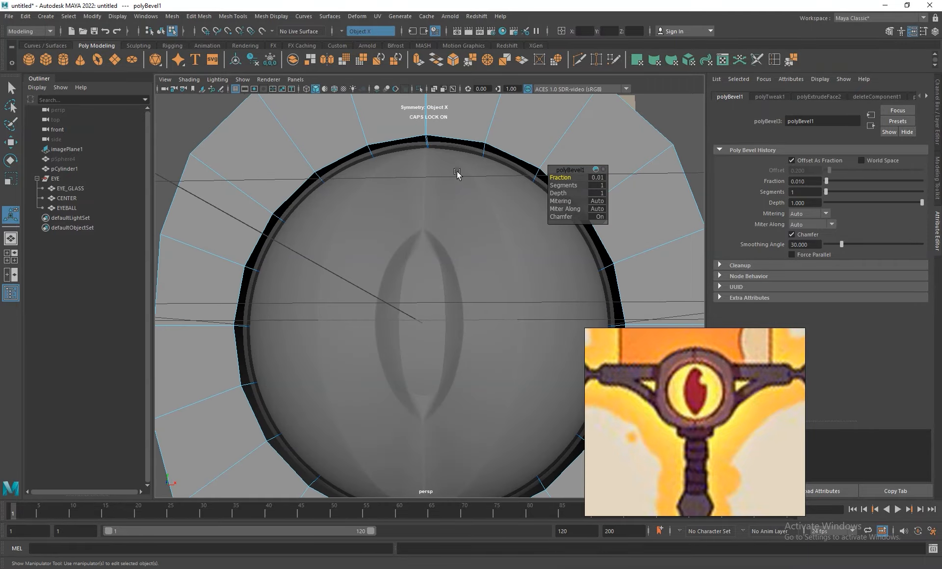
pyautogui.keyDown('alt'); pyautogui.moveTo(456, 173); pyautogui.dragTo(464, 241); pyautogui.keyUp('alt')
pyautogui.keyDown('alt'); pyautogui.moveTo(466, 145); pyautogui.dragTo(466, 423, button='middle'); pyautogui.keyUp('alt')
pyautogui.keyDown('alt'); pyautogui.moveTo(431, 301); pyautogui.dragTo(495, 324, button='right'); pyautogui.keyUp('alt')
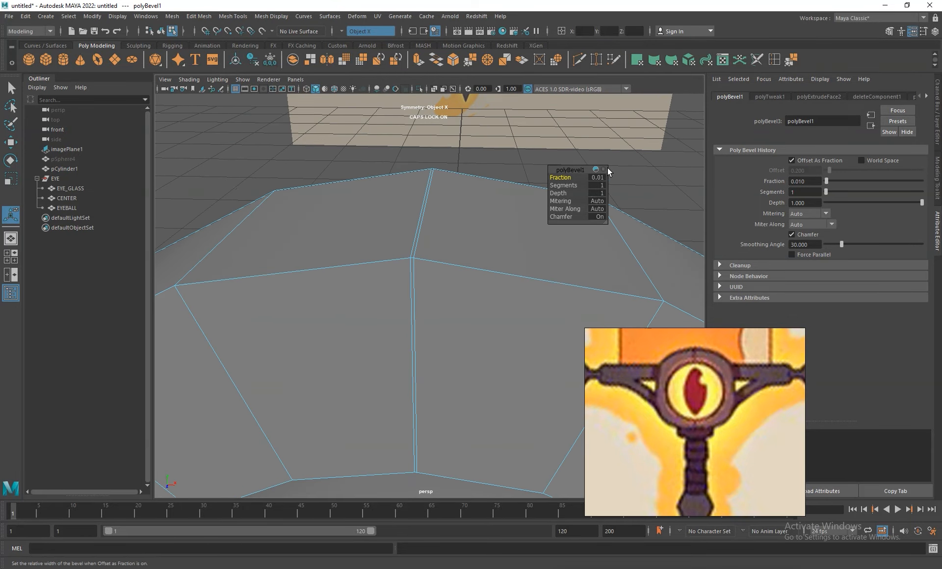
pyautogui.click(600, 177)
pyautogui.doubleClick(600, 177)
pyautogui.press('Return')
pyautogui.keyDown('alt'); pyautogui.moveTo(452, 322); pyautogui.dragTo(348, 206, button='right'); pyautogui.keyUp('alt')
pyautogui.keyDown('alt'); pyautogui.moveTo(437, 410); pyautogui.dragTo(446, 330); pyautogui.keyUp('alt')
# Step: Extrude the narrow bevelled faces at the ring's top and bottom inward, with local Z about -0.045, to form seam grooves
pyautogui.press('space')
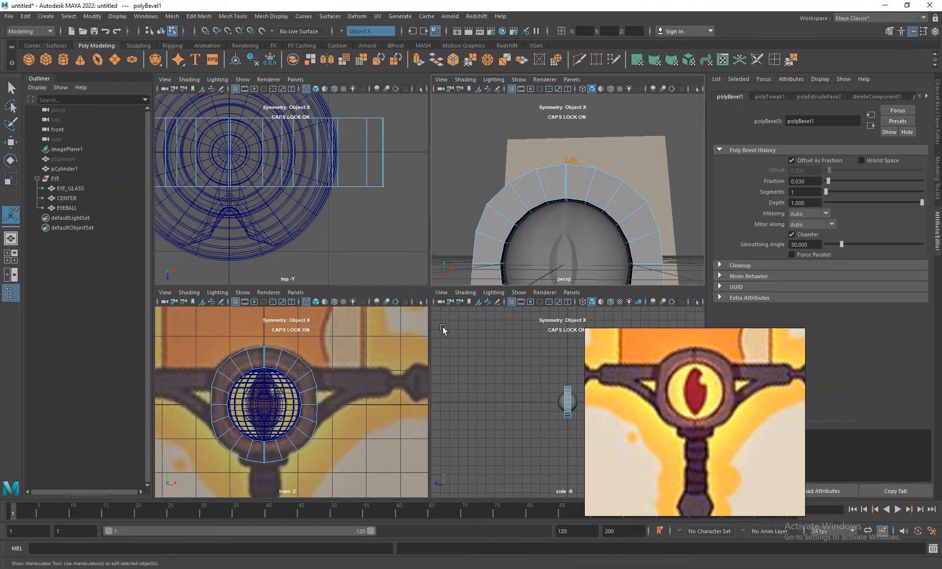
pyautogui.press('space')
pyautogui.keyDown('alt'); pyautogui.moveTo(484, 212); pyautogui.dragTo(422, 266, button='right'); pyautogui.keyUp('alt')
pyautogui.click(423, 270)
pyautogui.keyDown('alt'); pyautogui.moveTo(433, 324); pyautogui.dragTo(476, 312); pyautogui.keyUp('alt')
pyautogui.keyDown('shift'); pyautogui.doubleClick(420, 303); pyautogui.keyUp('shift')
pyautogui.keyDown('alt'); pyautogui.moveTo(498, 407); pyautogui.dragTo(402, 407); pyautogui.keyUp('alt')
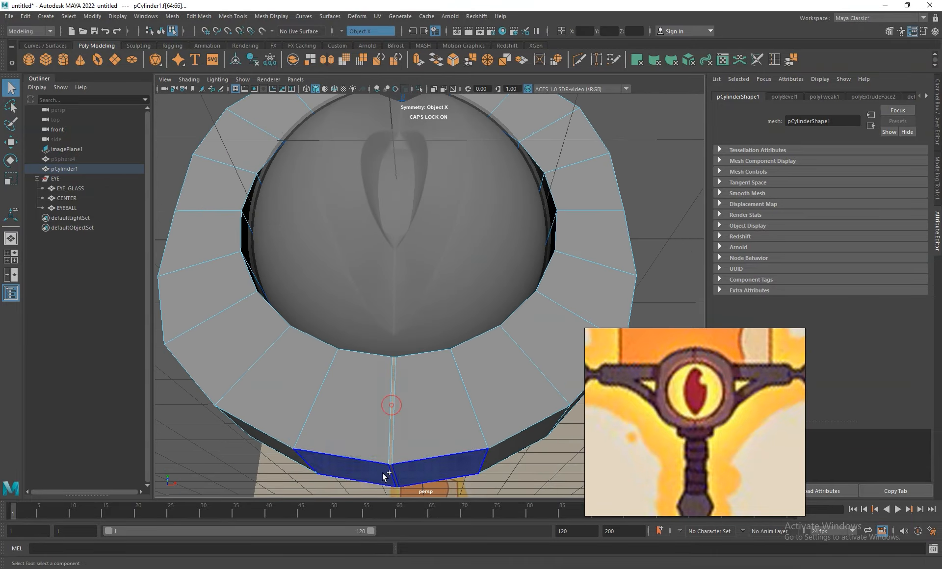
pyautogui.hotkey('ctrl', 'e')
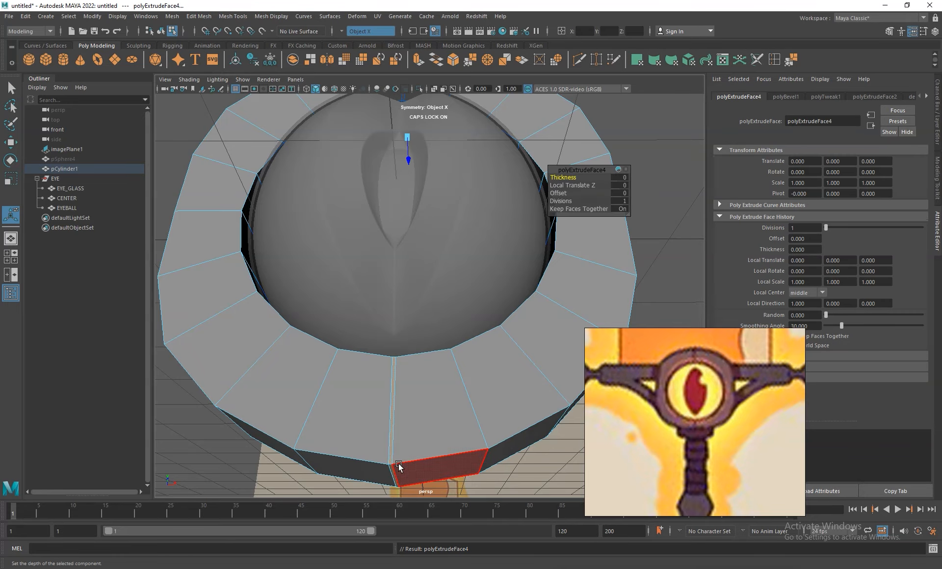
pyautogui.keyDown('alt'); pyautogui.moveTo(448, 227); pyautogui.dragTo(427, 307); pyautogui.keyUp('alt')
pyautogui.keyDown('alt'); pyautogui.moveTo(502, 199); pyautogui.dragTo(325, 218); pyautogui.keyUp('alt')
pyautogui.keyDown('alt'); pyautogui.moveTo(326, 219); pyautogui.dragTo(383, 230, button='right'); pyautogui.keyUp('alt')
pyautogui.moveTo(435, 219); pyautogui.dragTo(553, 159)
pyautogui.scroll(-4, 415, 200)
pyautogui.scroll(8, 440, 260)
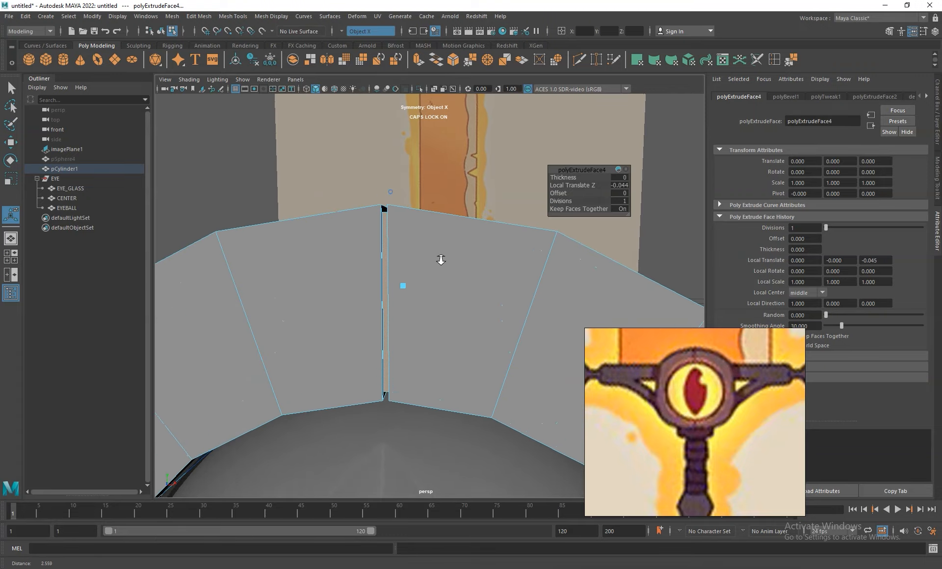
# Step: Return the grooved ring to object mode and view it from an angle
pyautogui.keyDown('alt'); pyautogui.moveTo(402, 236); pyautogui.dragTo(411, 240); pyautogui.keyUp('alt')
pyautogui.press('r')
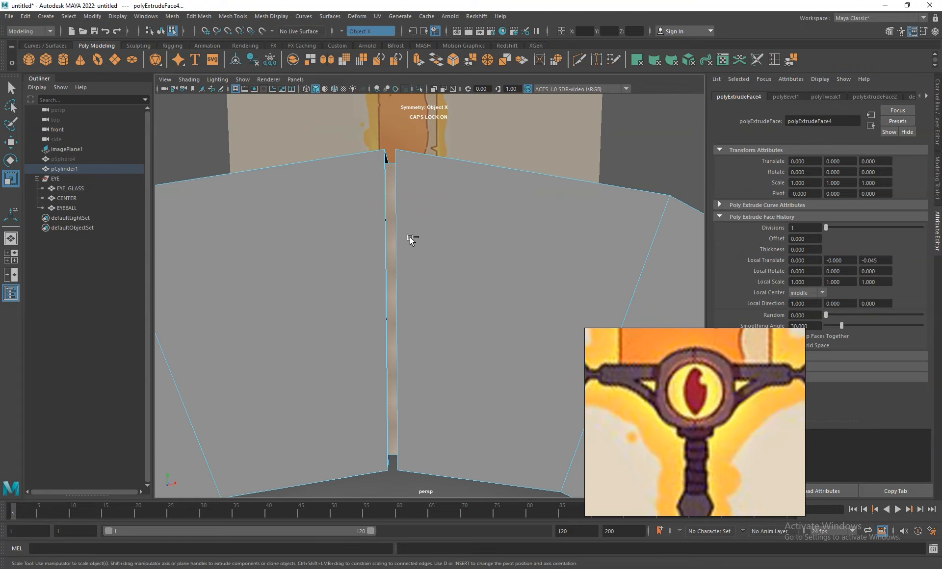
pyautogui.moveTo(421, 255); pyautogui.dragTo(466, 235, button='right')
pyautogui.keyDown('alt'); pyautogui.moveTo(525, 297); pyautogui.dragTo(316, 145, button='right'); pyautogui.keyUp('alt')
pyautogui.moveTo(434, 335)
pyautogui.keyDown('alt'); pyautogui.mouseDown()
pyautogui.moveTo(436, 275)
pyautogui.moveTo(436, 323)
pyautogui.mouseUp(); pyautogui.keyUp('alt')
pyautogui.moveTo(442, 293); pyautogui.dragTo(471, 278, button='right')
pyautogui.keyDown('alt'); pyautogui.moveTo(495, 309); pyautogui.dragTo(444, 263); pyautogui.keyUp('alt')
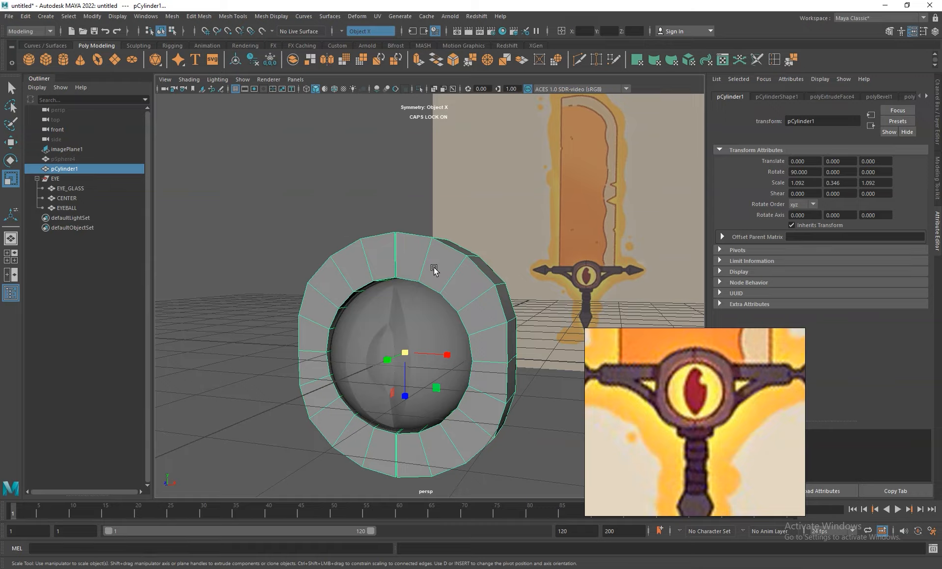
# Step: Enlarge the reference image window, reframe it on the whole crossguard and handle, and clear the ring selection
pyautogui.moveTo(654, 371)
pyautogui.moveTo(805, 393); pyautogui.dragTo(919, 403)
pyautogui.scroll(-3, 797, 419)
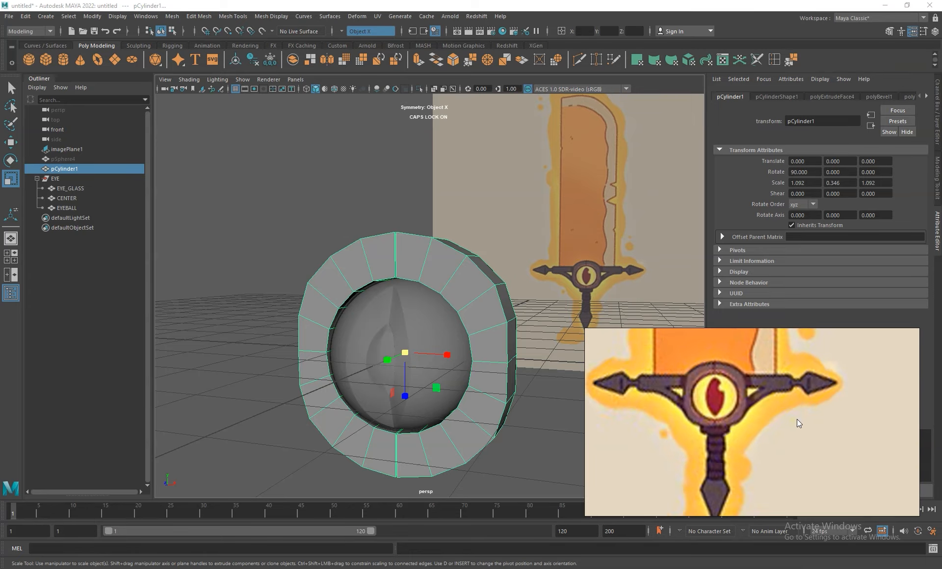
pyautogui.moveTo(801, 392); pyautogui.dragTo(817, 377, button='middle')
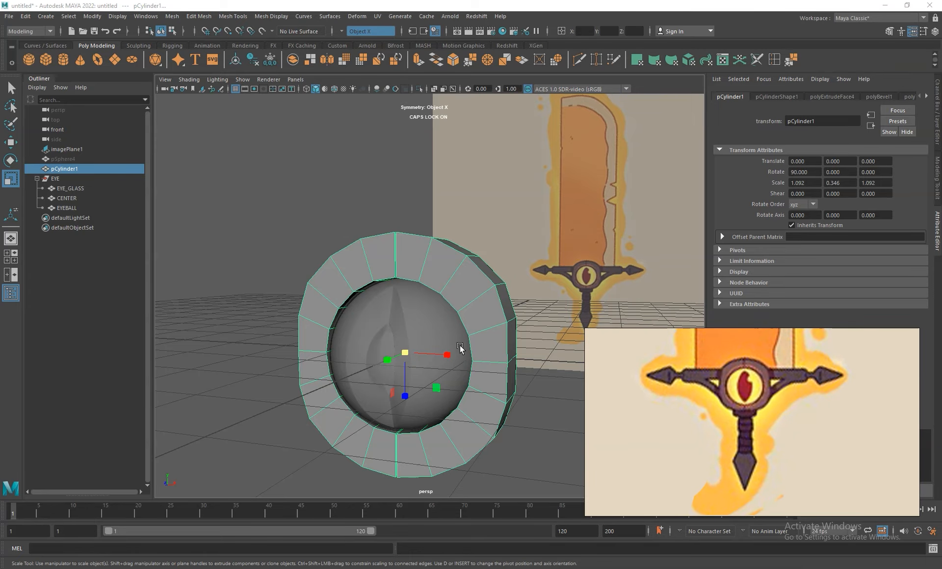
pyautogui.click(314, 238)
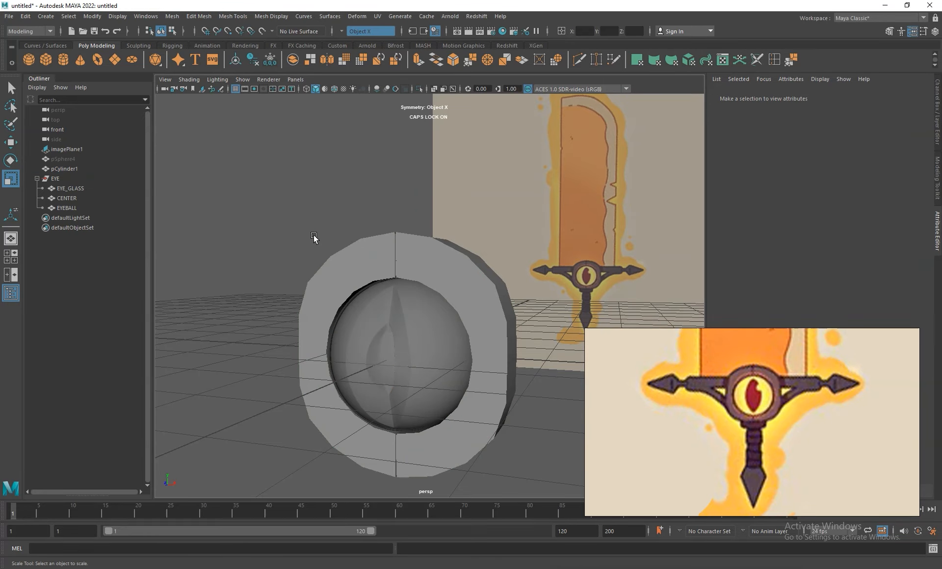
# Step: Insert an edge loop around the middle of the ring's thickness in the top view
pyautogui.press('space')
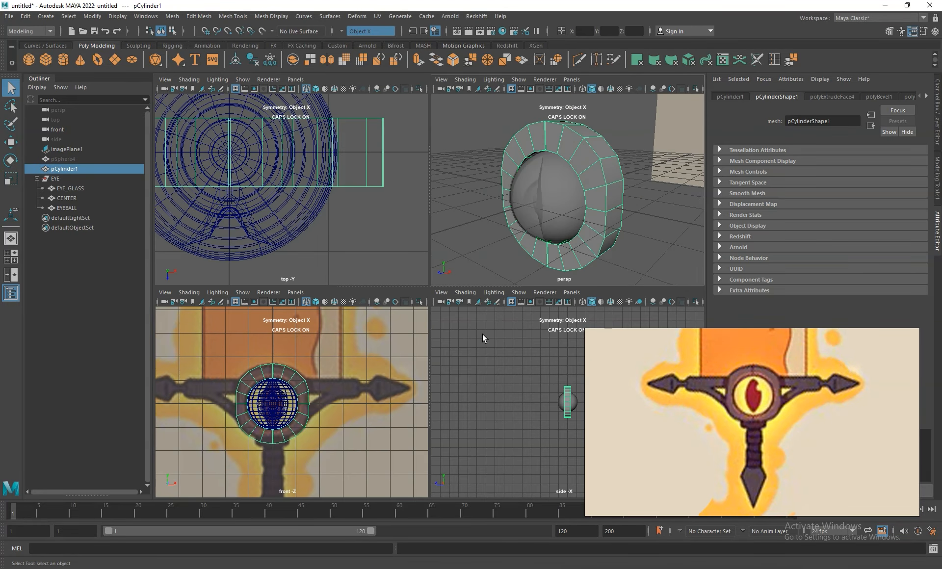
pyautogui.press('space')
pyautogui.scroll(-5, 475, 222)
pyautogui.click(774, 59)
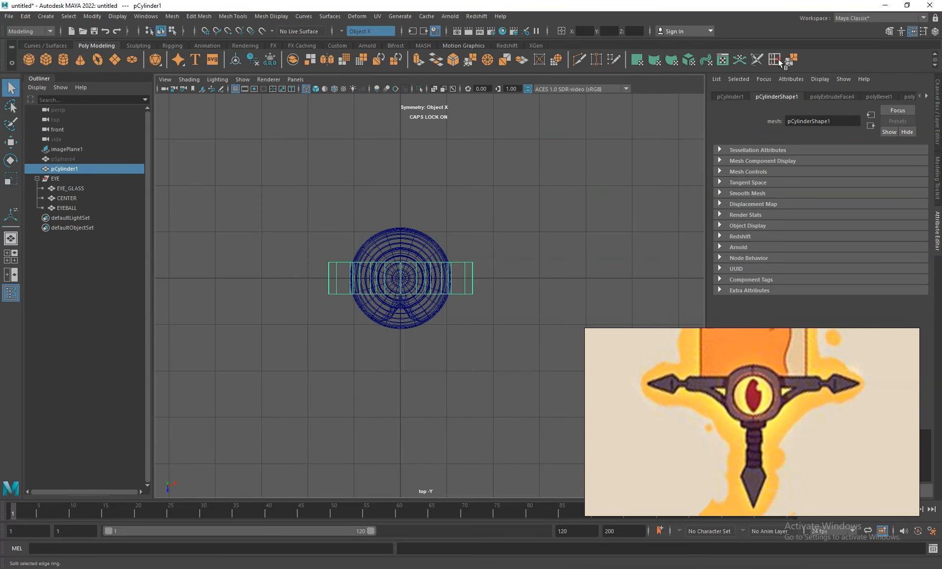
pyautogui.click(466, 278)
pyautogui.scroll(5, 495, 275)
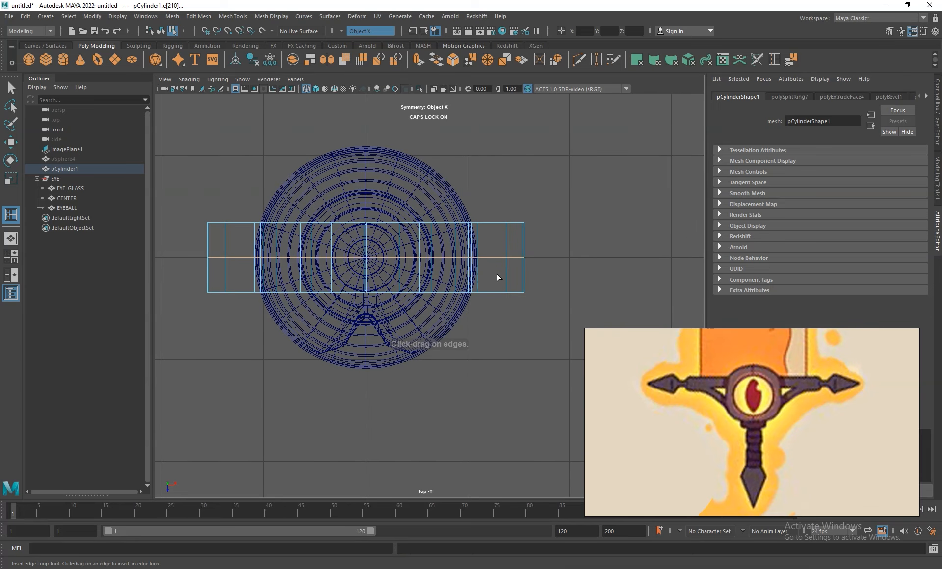
pyautogui.press('w')
pyautogui.moveTo(491, 260); pyautogui.dragTo(502, 273, button='right')
pyautogui.click(508, 258)
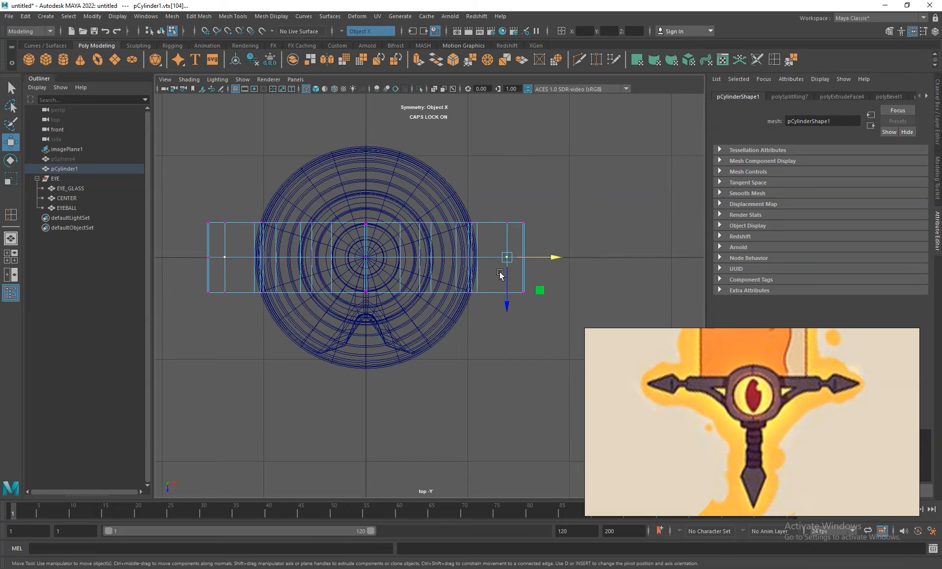
pyautogui.press('q')
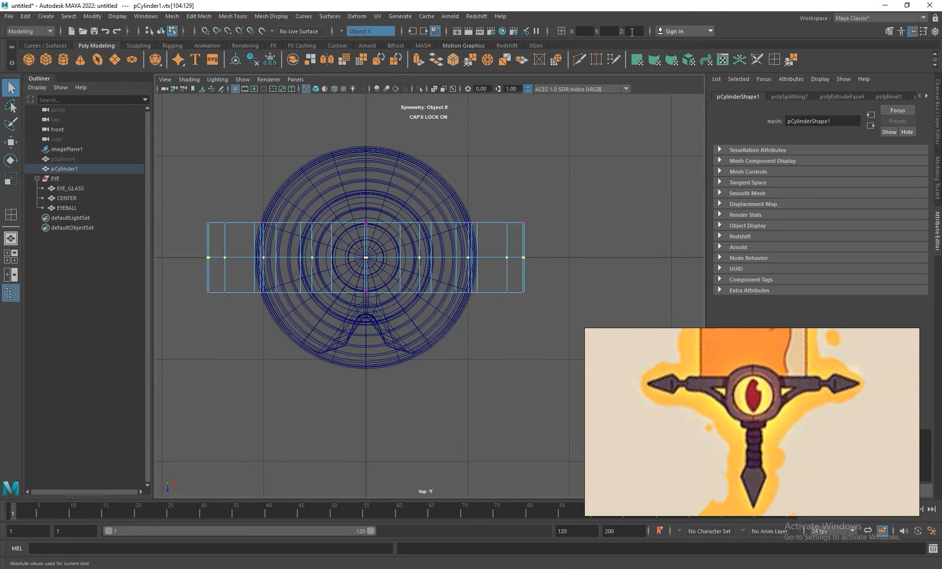
# Step: Select the edge loop along the middle of the ring's outer rim and bevel it with a fraction of 0.6
pyautogui.press('space')
pyautogui.press('space')
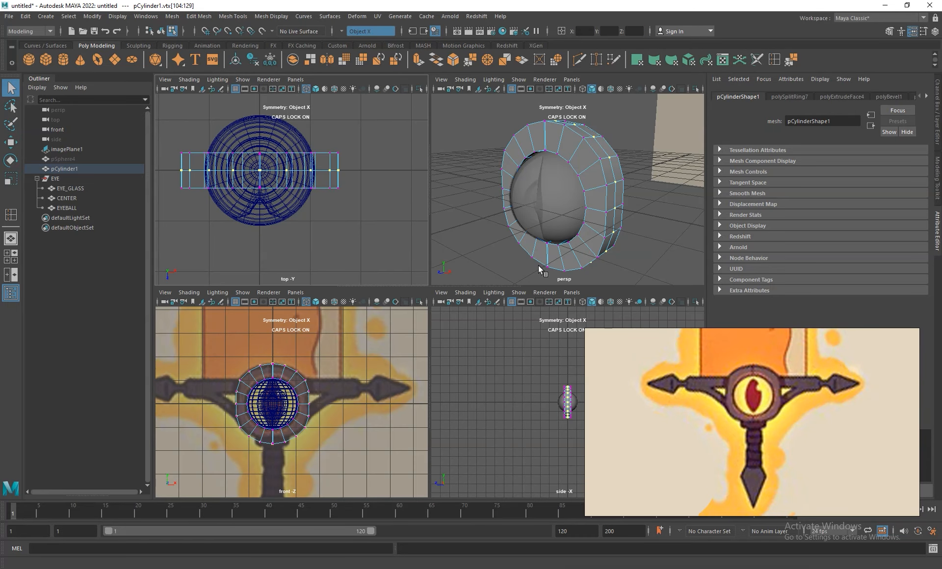
pyautogui.keyDown('alt'); pyautogui.moveTo(533, 267); pyautogui.dragTo(465, 223); pyautogui.keyUp('alt')
pyautogui.moveTo(463, 220); pyautogui.dragTo(462, 191, button='right')
pyautogui.doubleClick(463, 226)
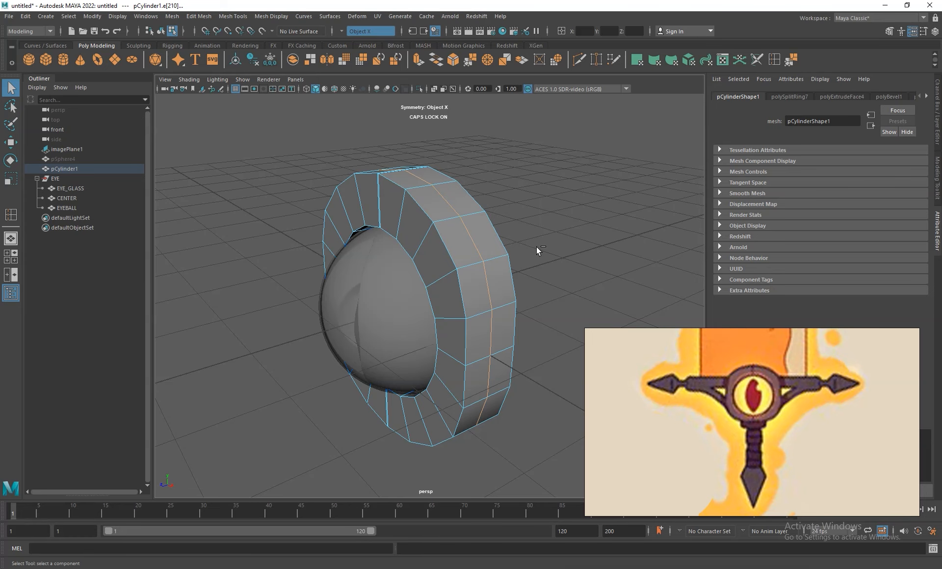
pyautogui.hotkey('ctrl', 'b')
pyautogui.keyDown('alt'); pyautogui.moveTo(479, 211); pyautogui.dragTo(585, 183); pyautogui.keyUp('alt')
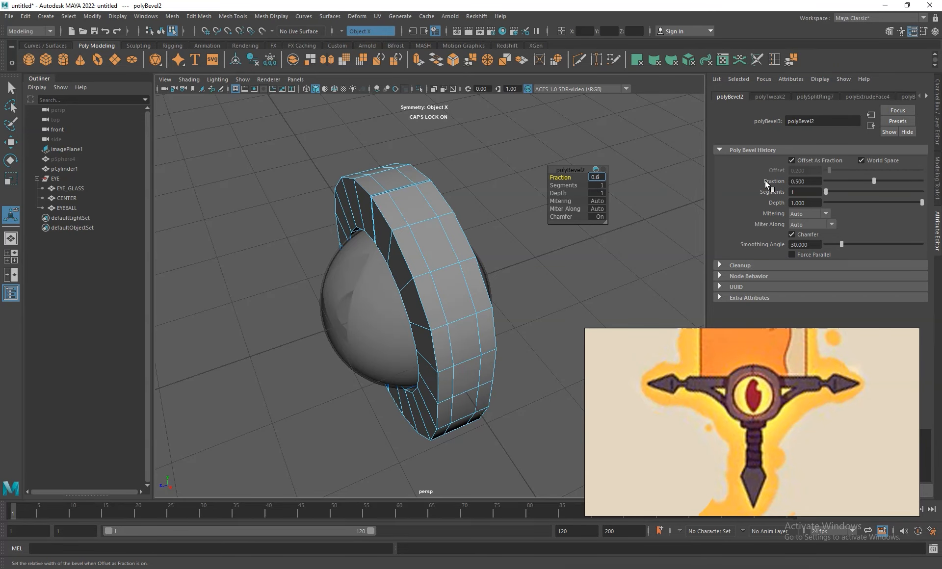
pyautogui.write('0.6')
pyautogui.press('Return')
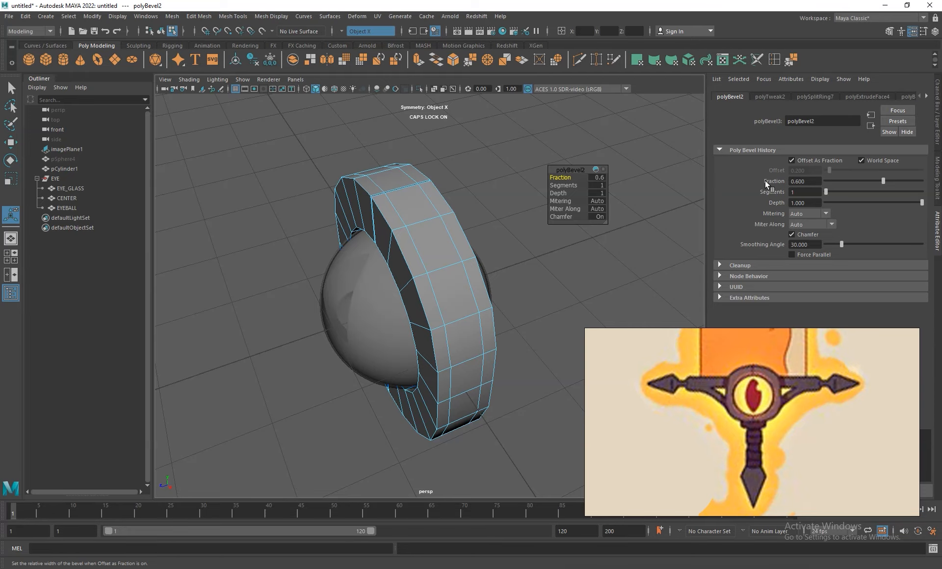
# Step: Select the wide middle face band around the ring's outer rim and extrude it inward to form a recessed channel
pyautogui.keyDown('alt'); pyautogui.moveTo(427, 326); pyautogui.dragTo(437, 246); pyautogui.keyUp('alt')
pyautogui.moveTo(479, 245); pyautogui.dragTo(481, 289, button='right')
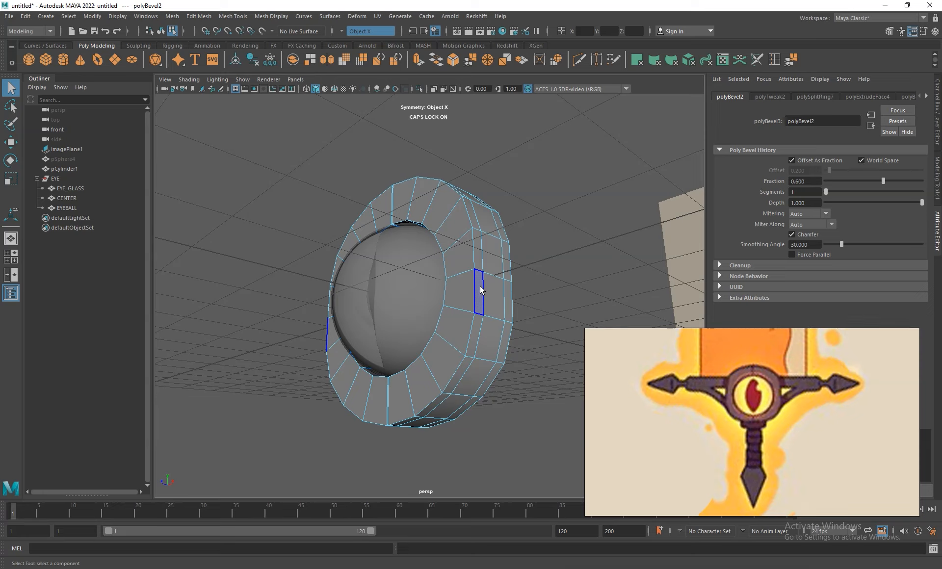
pyautogui.click(494, 288)
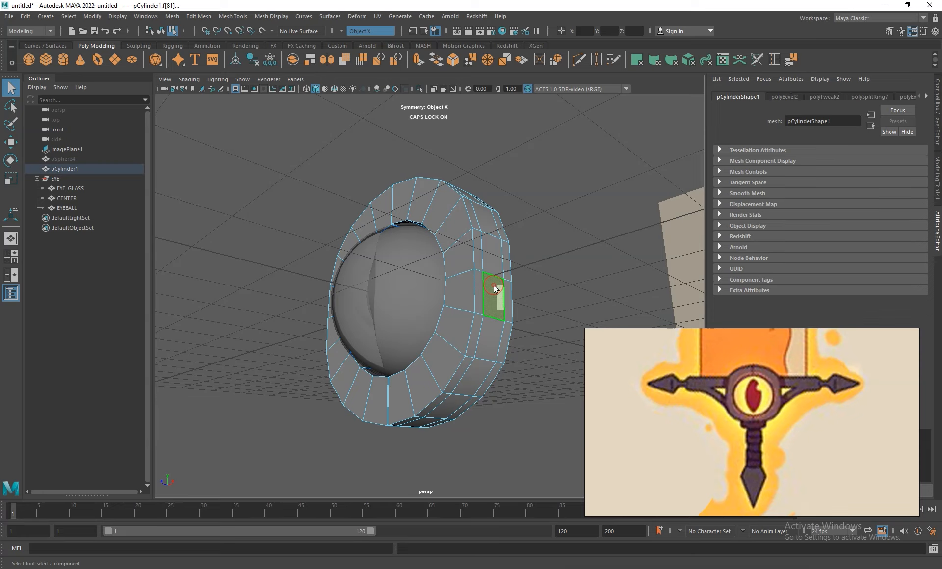
pyautogui.keyDown('shift'); pyautogui.doubleClick(487, 331); pyautogui.keyUp('shift')
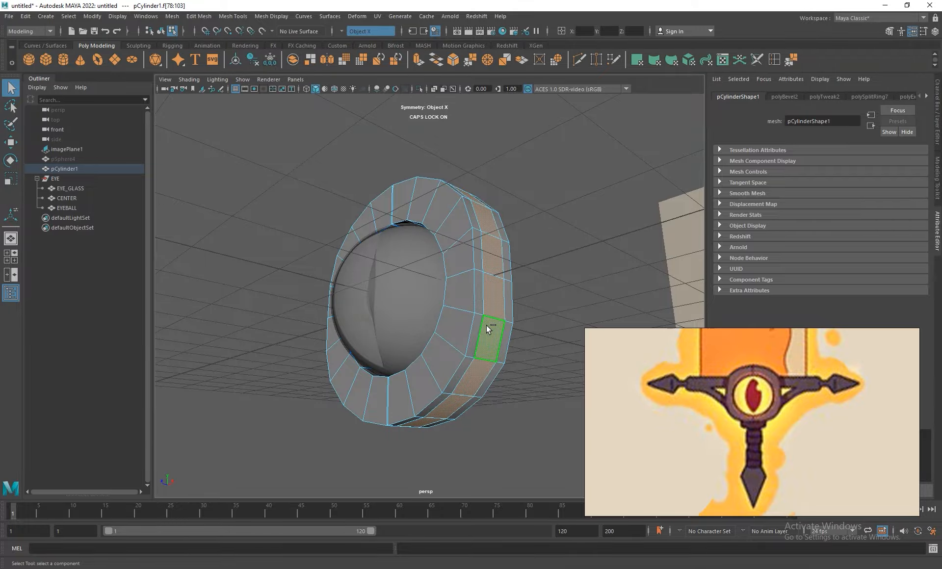
pyautogui.hotkey('ctrl', 'e')
pyautogui.keyDown('alt'); pyautogui.moveTo(485, 238); pyautogui.dragTo(509, 233); pyautogui.keyUp('alt')
pyautogui.press('w')
pyautogui.keyDown('alt'); pyautogui.moveTo(445, 212); pyautogui.dragTo(441, 252); pyautogui.keyUp('alt')
# Step: Extrude the recessed face band on the ring's outer rim again with an offset of 0.2
pyautogui.click(440, 233)
pyautogui.click(436, 215)
pyautogui.hotkey('ctrl', 'e')
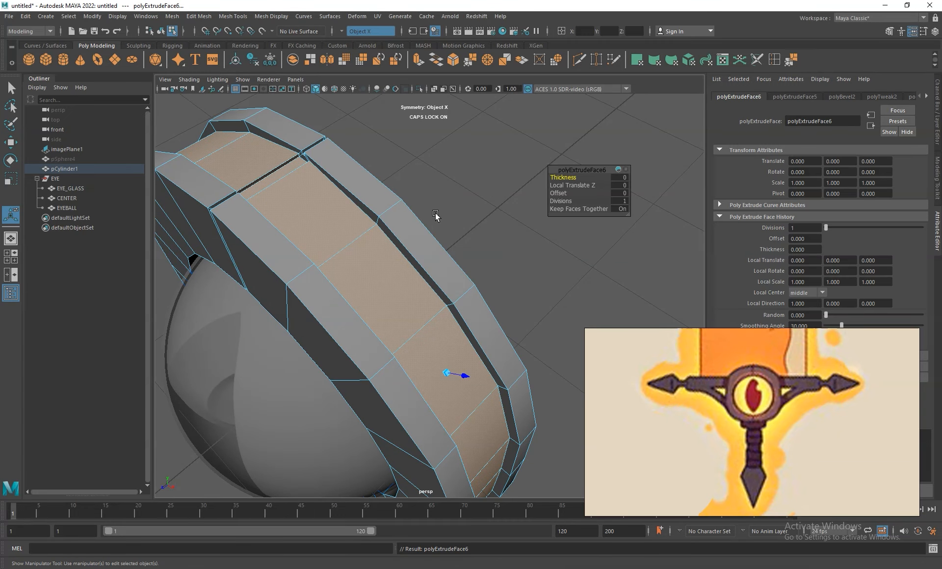
pyautogui.click(619, 193)
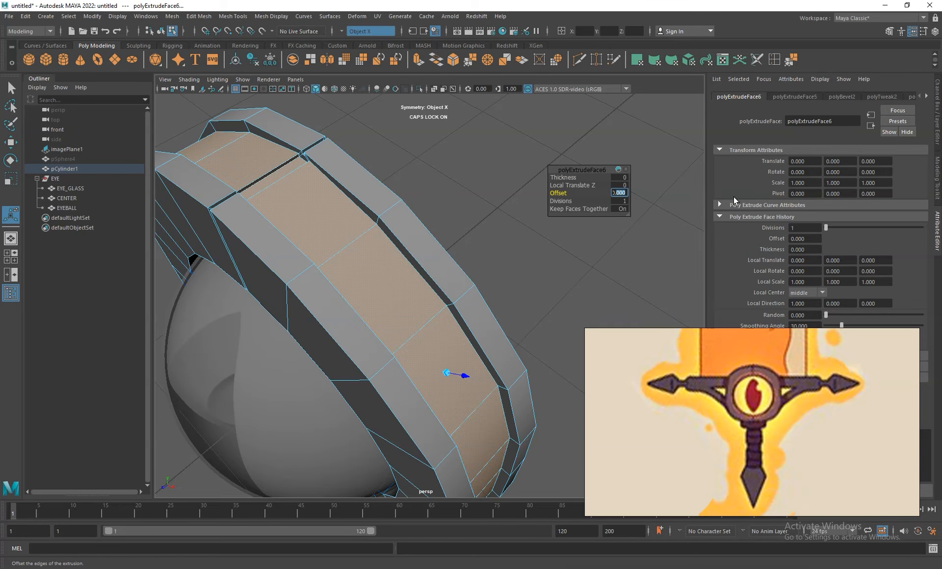
pyautogui.write('0.2')
pyautogui.press('Return')
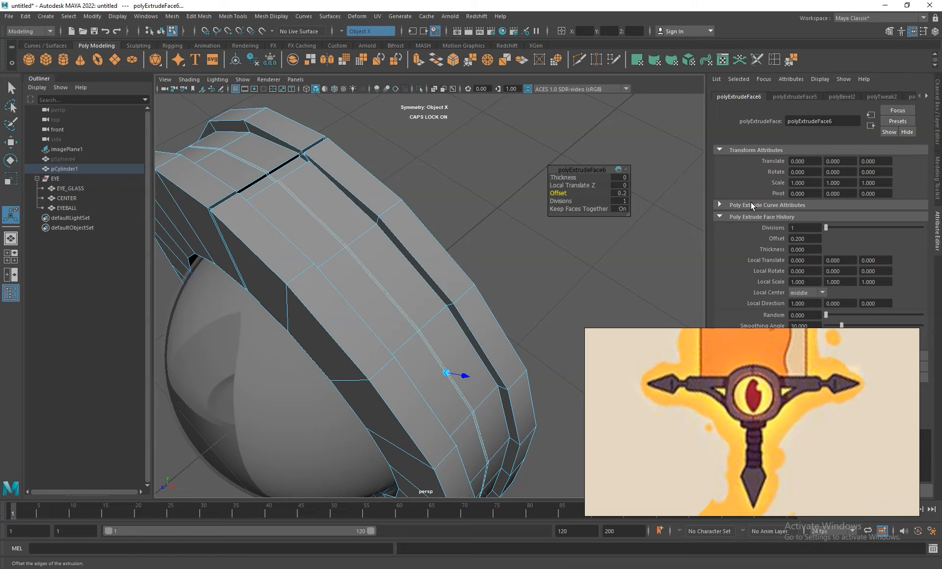
# Step: Set the offset of the ring's recessed band extrusion to 0.01, then change it to 0.03
pyautogui.click(621, 192)
pyautogui.moveTo(619, 192); pyautogui.dragTo(725, 190)
pyautogui.write('01')
pyautogui.press('Return')
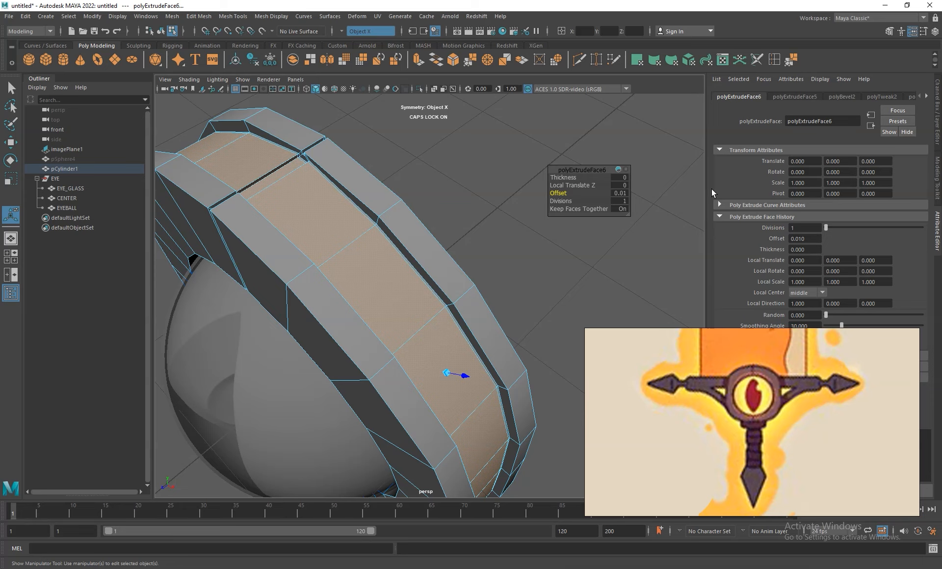
pyautogui.click(620, 193)
pyautogui.write('03')
pyautogui.press('Return')
# Step: Select the two adjacent recessed faces on the outer rim just below the ring's horizontal centre
pyautogui.keyDown('alt'); pyautogui.moveTo(314, 167); pyautogui.dragTo(353, 173); pyautogui.keyUp('alt')
pyautogui.moveTo(571, 318); pyautogui.dragTo(416, 218)
pyautogui.scroll(2, 415, 275)
pyautogui.click(482, 307)
pyautogui.scroll(-5, 428, 262)
pyautogui.click(499, 340)
pyautogui.press('space')
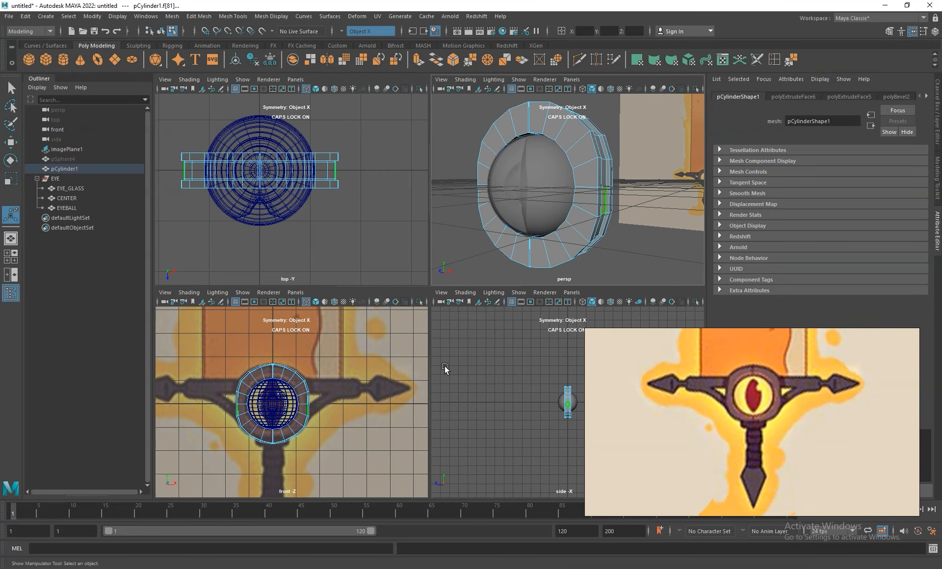
pyautogui.press('space')
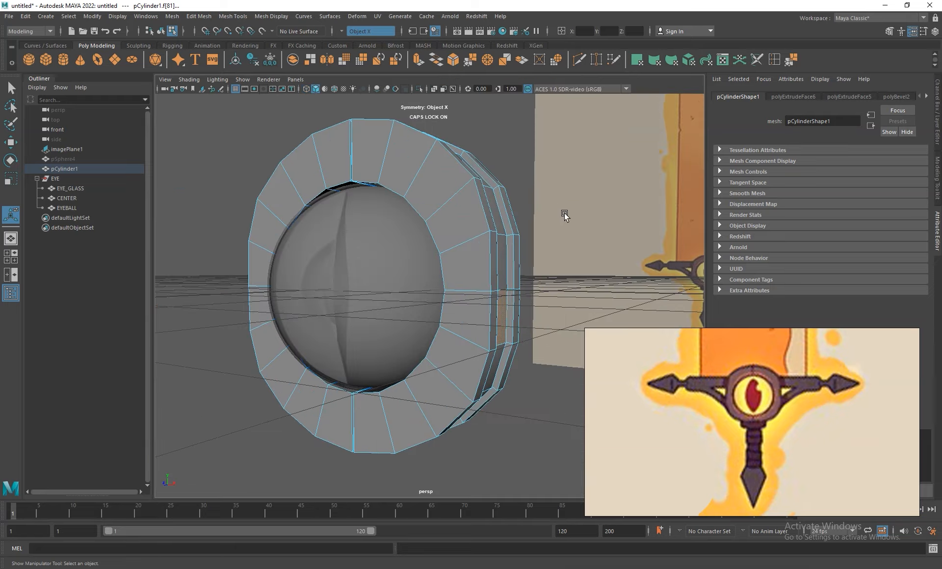
pyautogui.scroll(2, 528, 293)
pyautogui.keyDown('alt'); pyautogui.moveTo(528, 295); pyautogui.dragTo(472, 292); pyautogui.keyUp('alt')
pyautogui.keyDown('shift'); pyautogui.click(448, 325); pyautogui.keyUp('shift')
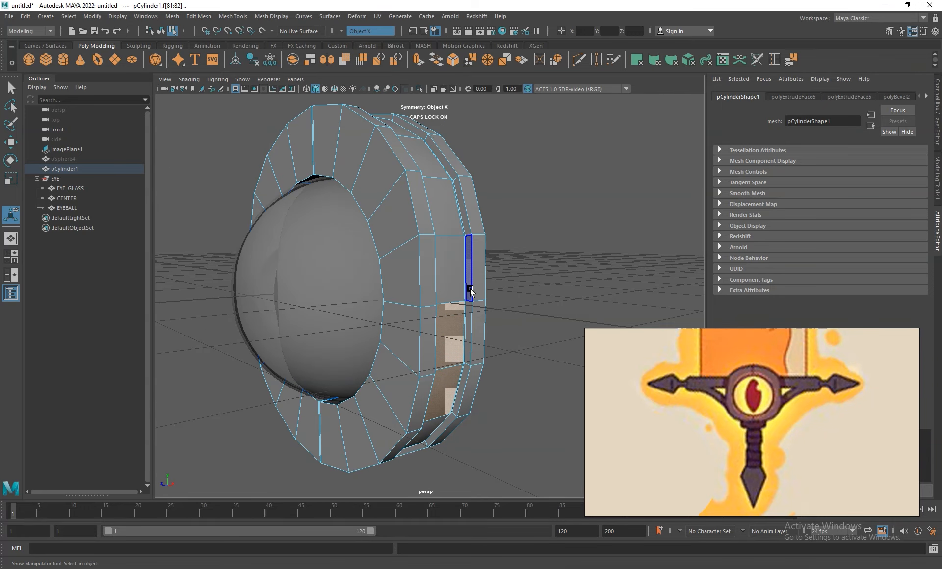
# Step: Extrude the two selected rim faces outward by about 0.147 to start the diagonal strut
pyautogui.hotkey('ctrl', 'e')
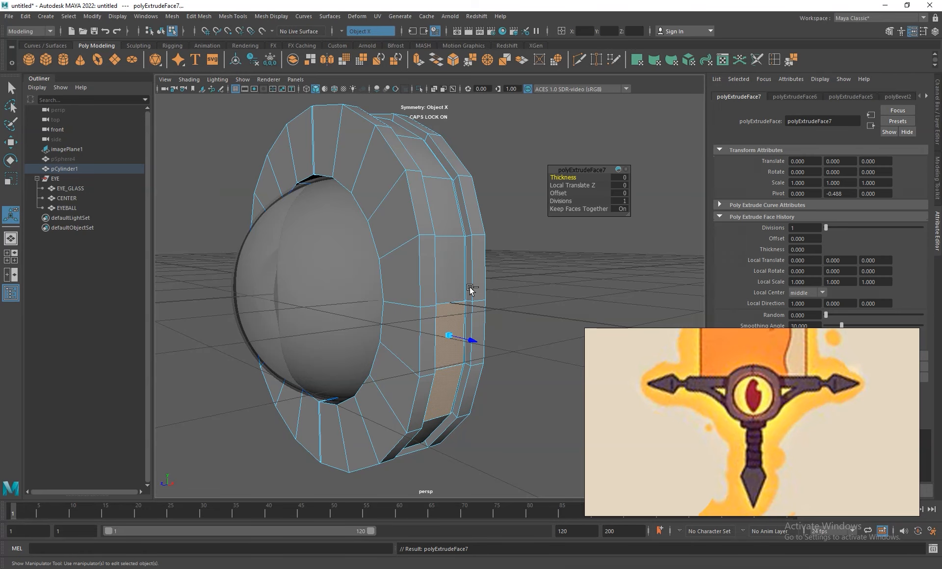
pyautogui.moveTo(479, 337); pyautogui.dragTo(466, 302)
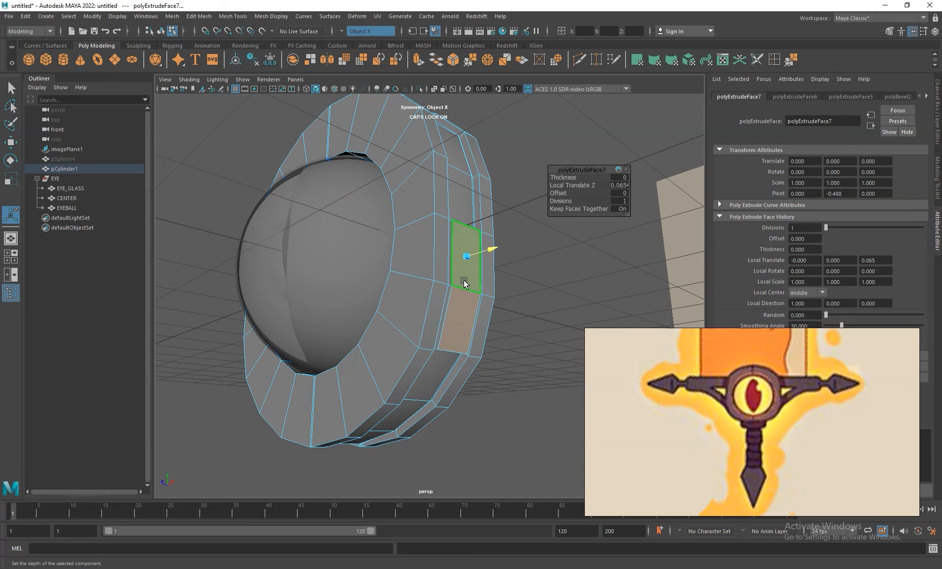
pyautogui.moveTo(493, 249); pyautogui.dragTo(501, 246)
# Step: In the front view, flatten the extruded end vertically and move it outward and up along the reference's diagonal strut
pyautogui.press('space')
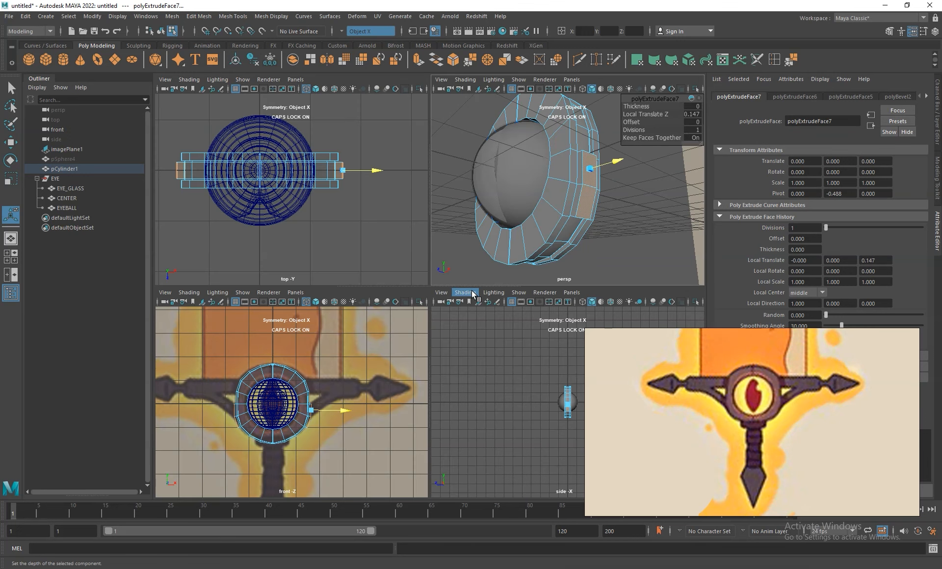
pyautogui.press('space')
pyautogui.scroll(3, 463, 356)
pyautogui.scroll(1, 463, 355)
pyautogui.keyDown('alt'); pyautogui.moveTo(463, 356); pyautogui.dragTo(393, 359, button='middle'); pyautogui.keyUp('alt')
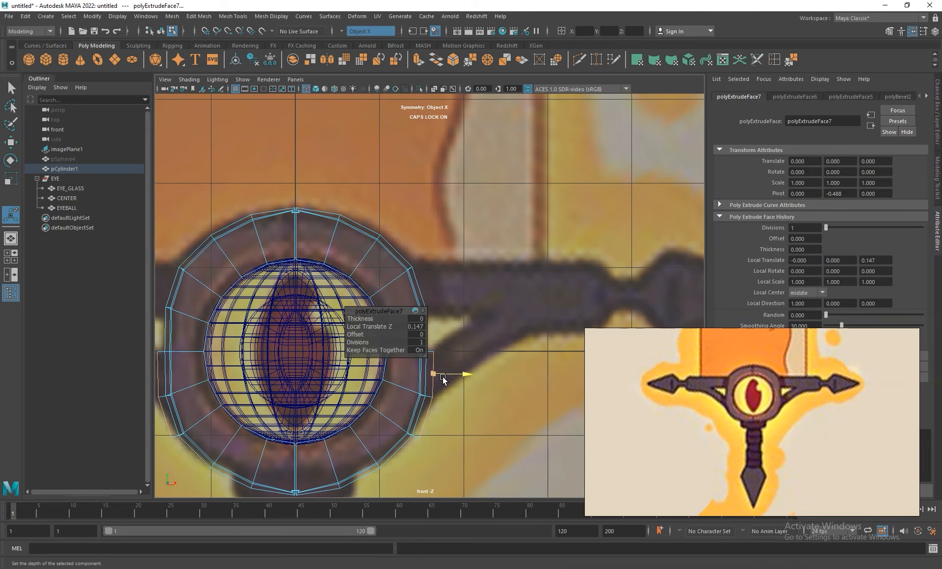
pyautogui.press('r')
pyautogui.moveTo(427, 436); pyautogui.dragTo(426, 416)
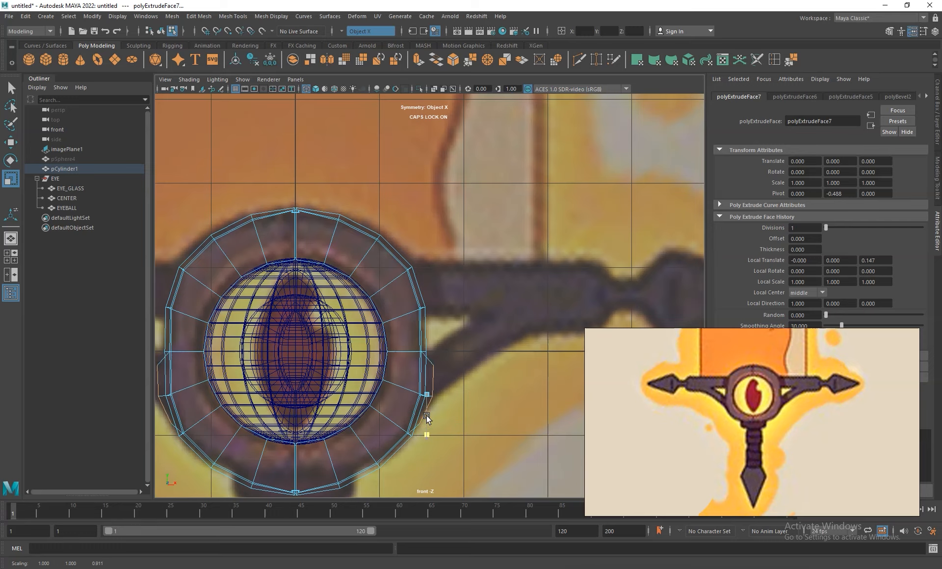
pyautogui.press('e')
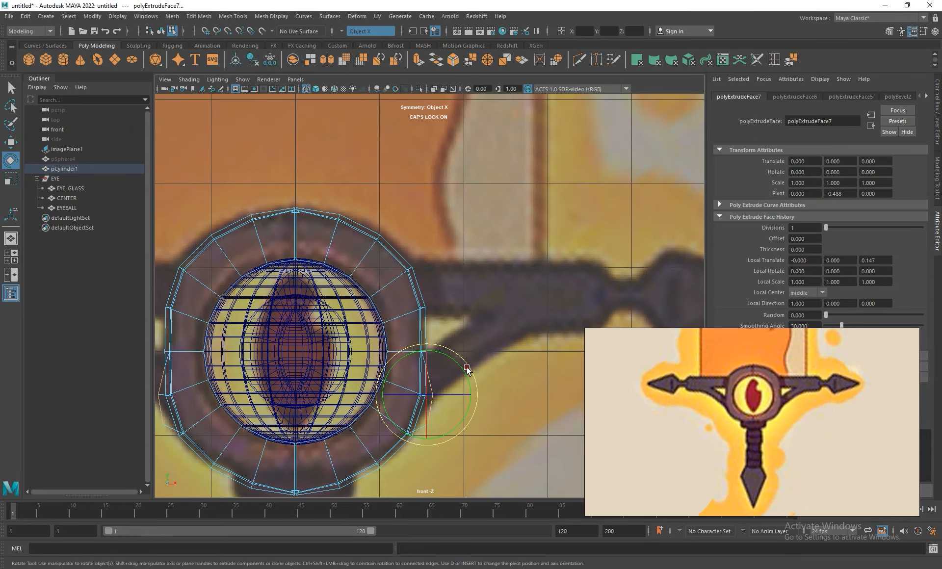
pyautogui.press('w')
pyautogui.moveTo(430, 344); pyautogui.dragTo(431, 328)
pyautogui.moveTo(459, 382); pyautogui.dragTo(492, 378)
pyautogui.moveTo(462, 332); pyautogui.dragTo(461, 303)
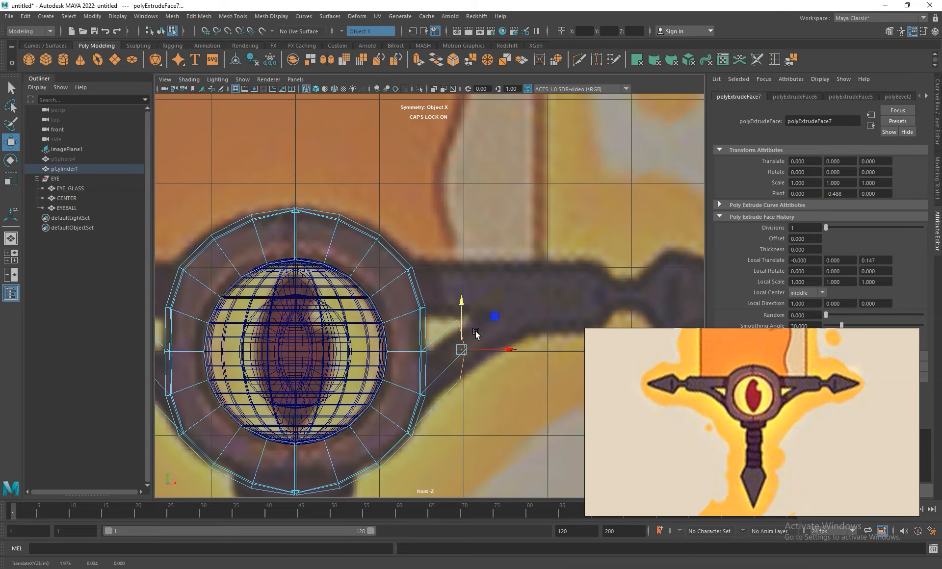
# Step: Flatten the strut's end further and move it to where the reference's diagonal strut meets the crossguard arm
pyautogui.press('r')
pyautogui.moveTo(466, 373); pyautogui.dragTo(461, 369)
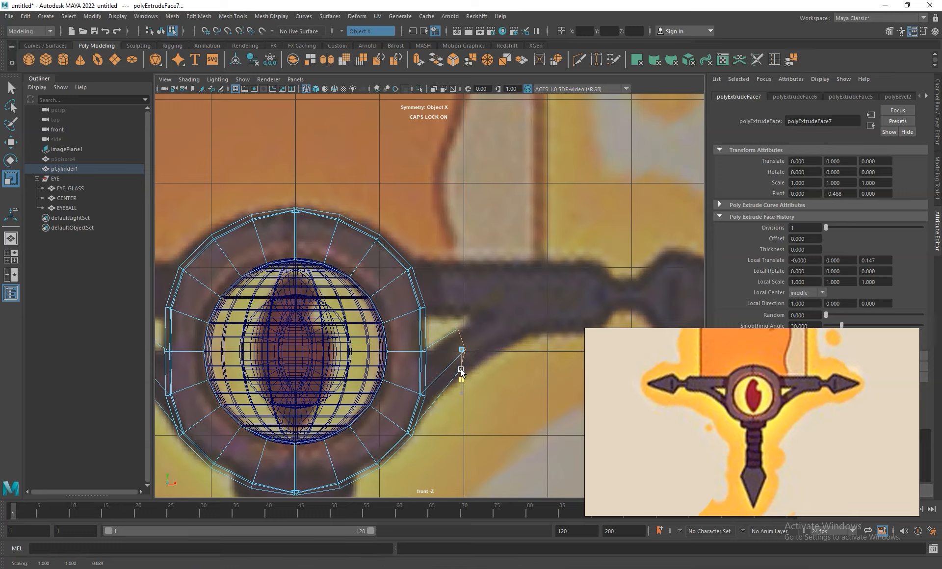
pyautogui.press('w')
pyautogui.moveTo(479, 352); pyautogui.dragTo(549, 350)
pyautogui.moveTo(533, 317); pyautogui.dragTo(506, 254)
pyautogui.press('e')
pyautogui.press('w')
pyautogui.press('r')
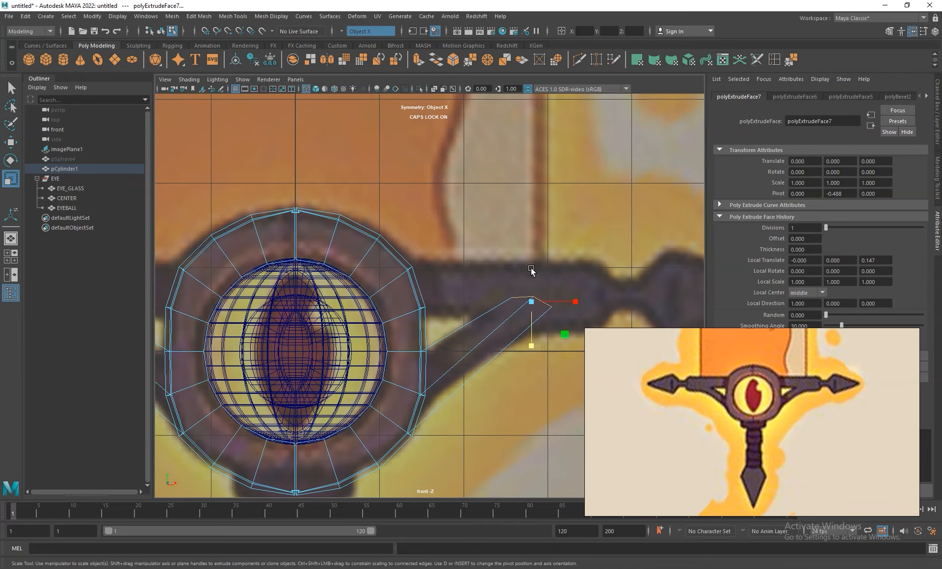
pyautogui.moveTo(534, 343); pyautogui.dragTo(531, 276)
pyautogui.press('w')
pyautogui.moveTo(561, 311); pyautogui.dragTo(542, 306)
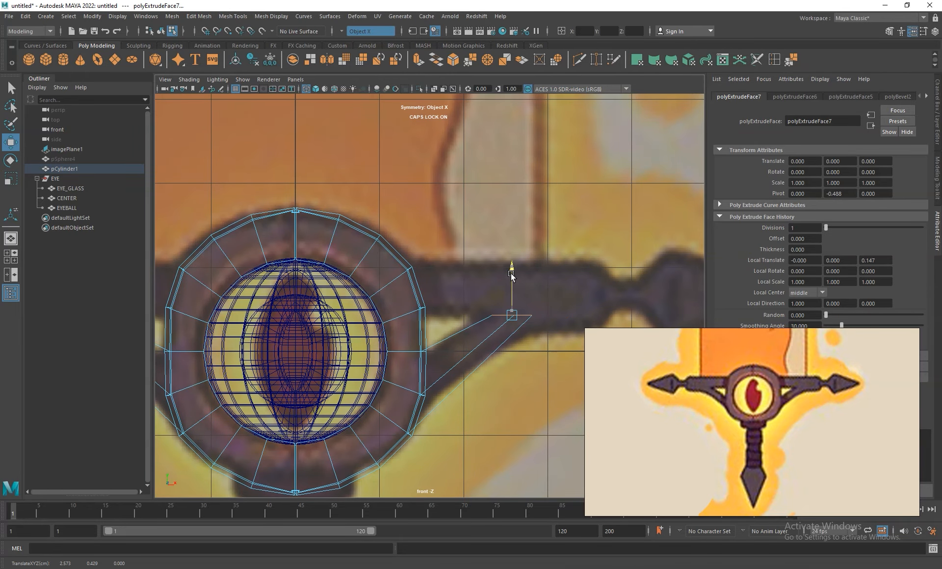
# Step: Insert an edge loop across the middle of the diagonal strut
pyautogui.press('space')
pyautogui.press('space')
pyautogui.keyDown('alt'); pyautogui.moveTo(603, 199); pyautogui.dragTo(520, 240); pyautogui.keyUp('alt')
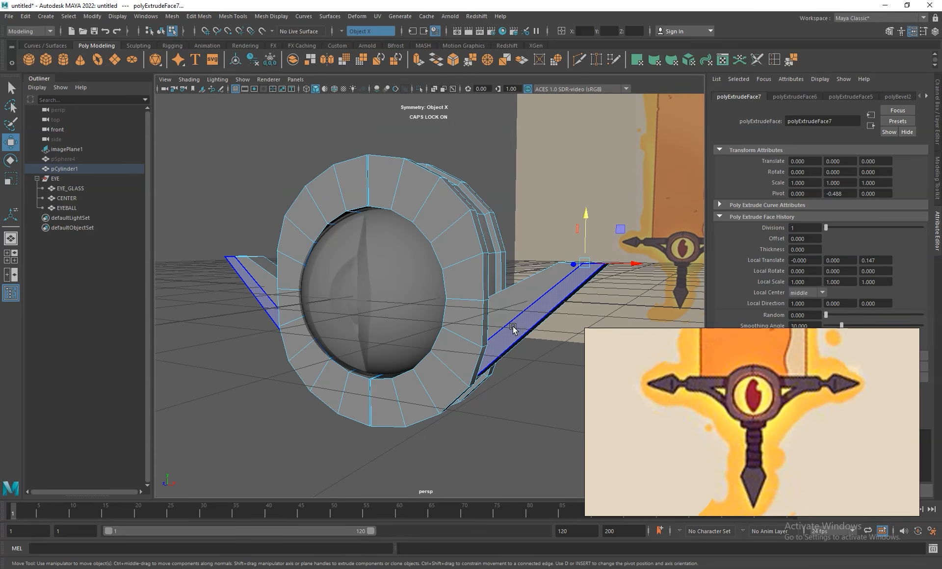
pyautogui.press('space')
pyautogui.press('space')
pyautogui.scroll(1, 391, 318)
pyautogui.click(775, 60)
pyautogui.moveTo(458, 375); pyautogui.dragTo(456, 374)
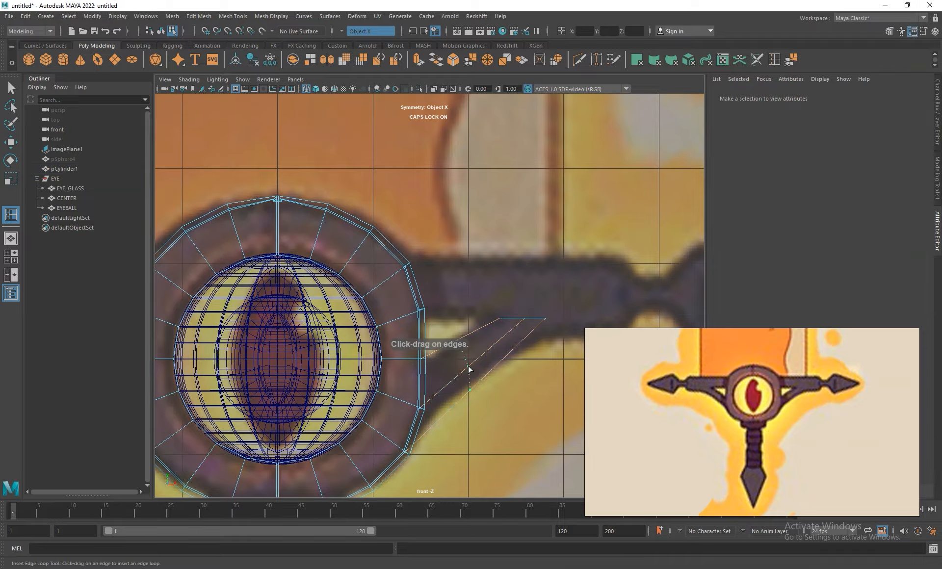
# Step: Select the vertices of the strut's middle edge loop and rotate them roughly perpendicular to the strut's direction
pyautogui.press('e')
pyautogui.hotkey('ctrl', 'z')
pyautogui.press('w')
pyautogui.moveTo(461, 322); pyautogui.dragTo(476, 328, button='right')
pyautogui.moveTo(476, 328); pyautogui.dragTo(461, 406)
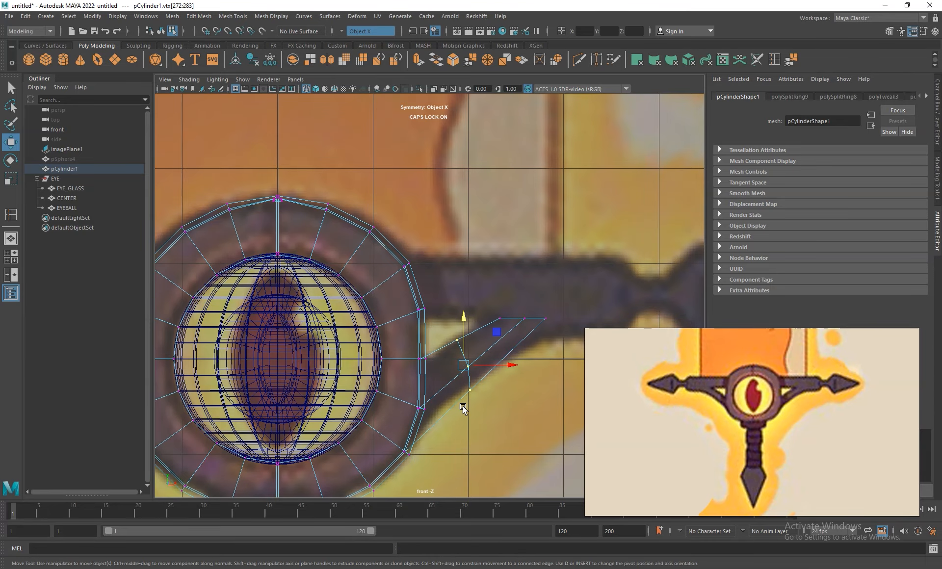
pyautogui.press('e')
pyautogui.moveTo(505, 379); pyautogui.dragTo(506, 370)
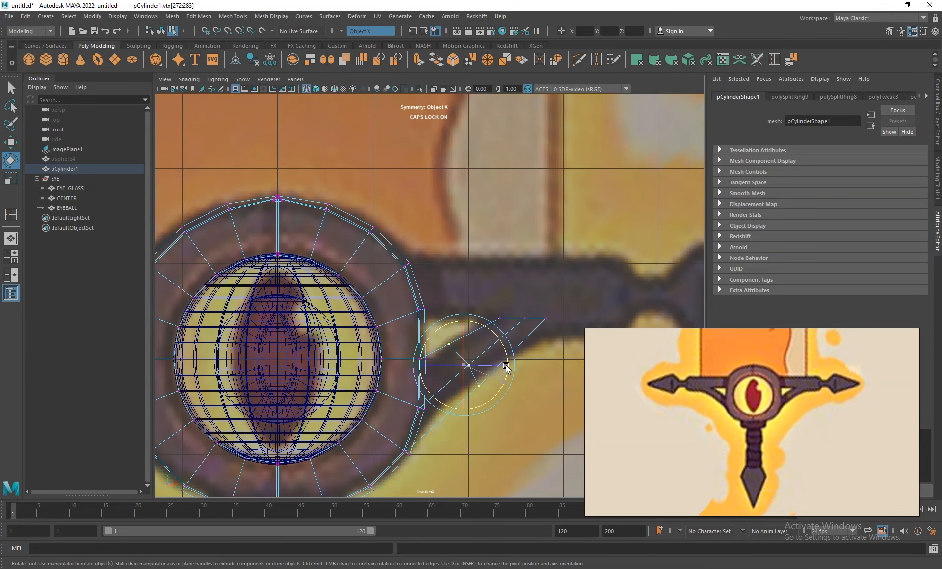
pyautogui.press('r')
pyautogui.moveTo(464, 402)
pyautogui.mouseDown()
pyautogui.moveTo(466, 375)
pyautogui.moveTo(460, 392)
pyautogui.mouseUp()
pyautogui.hotkey('ctrl', 'z')
# Step: Move the upper and lower vertices of the strut's middle loop to match the curved outline in the reference
pyautogui.moveTo(466, 330); pyautogui.dragTo(441, 353)
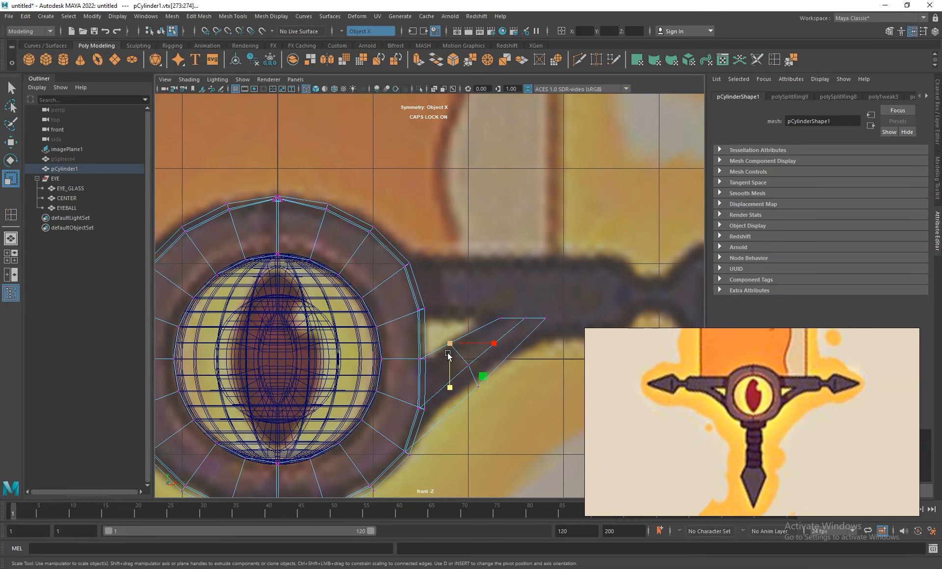
pyautogui.press('w')
pyautogui.moveTo(448, 318); pyautogui.dragTo(448, 312)
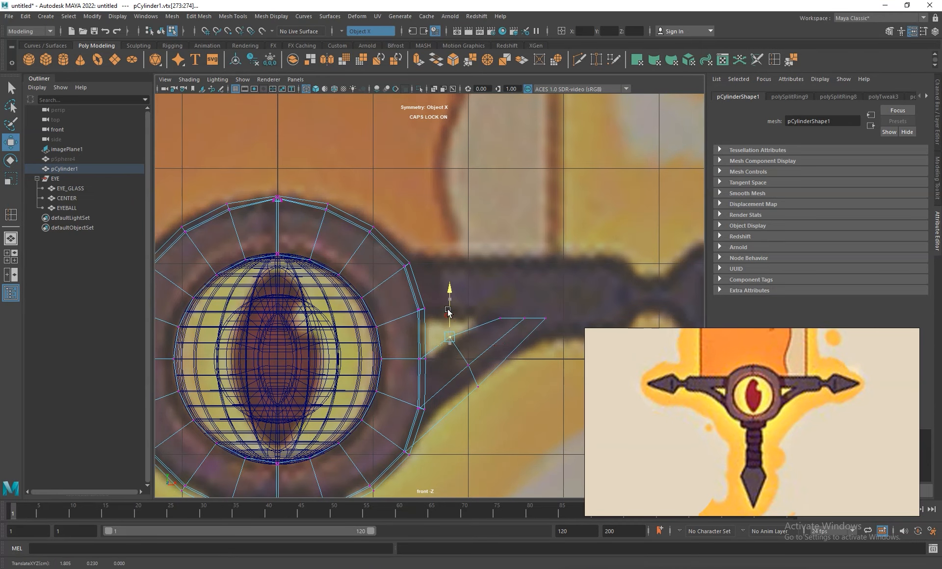
pyautogui.moveTo(457, 376); pyautogui.dragTo(468, 330)
pyautogui.moveTo(470, 397); pyautogui.dragTo(501, 376)
pyautogui.moveTo(468, 331); pyautogui.dragTo(468, 336)
# Step: Adjust the vertices at the strut's tip to follow the underside of the reference's crossguard arm
pyautogui.moveTo(563, 306); pyautogui.dragTo(536, 338)
pyautogui.moveTo(547, 278); pyautogui.dragTo(525, 314)
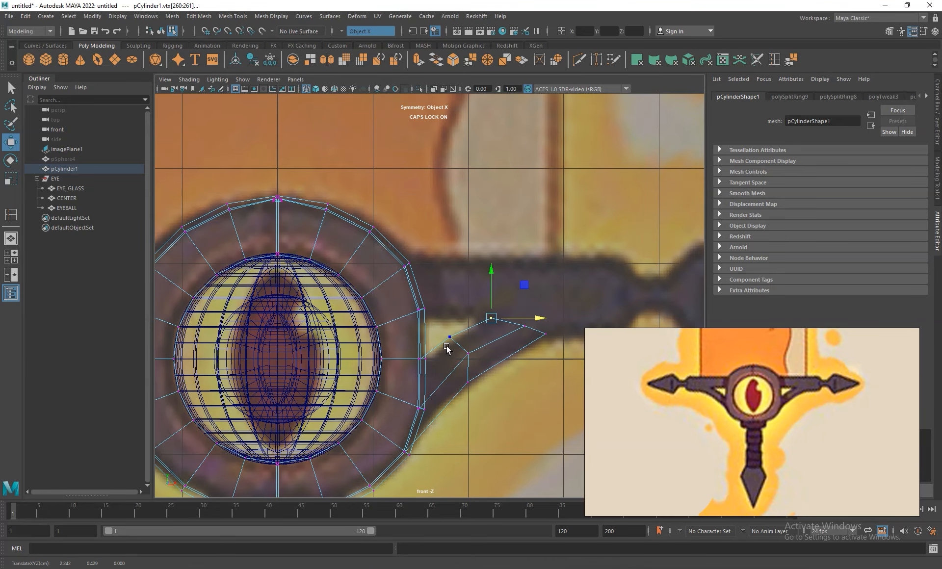
pyautogui.moveTo(460, 328); pyautogui.dragTo(444, 345)
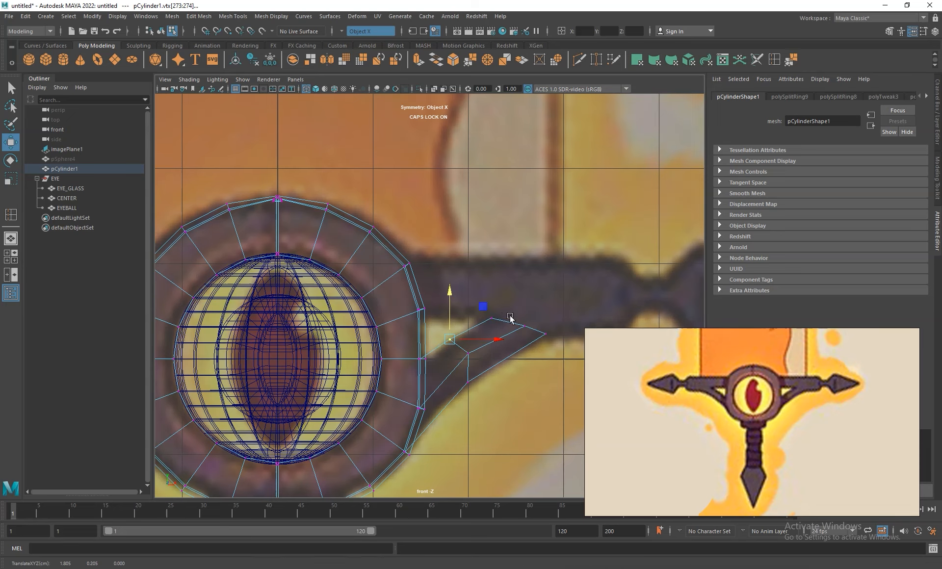
pyautogui.moveTo(510, 317)
pyautogui.mouseDown()
pyautogui.moveTo(483, 327)
pyautogui.moveTo(529, 324)
pyautogui.moveTo(519, 318)
pyautogui.mouseUp()
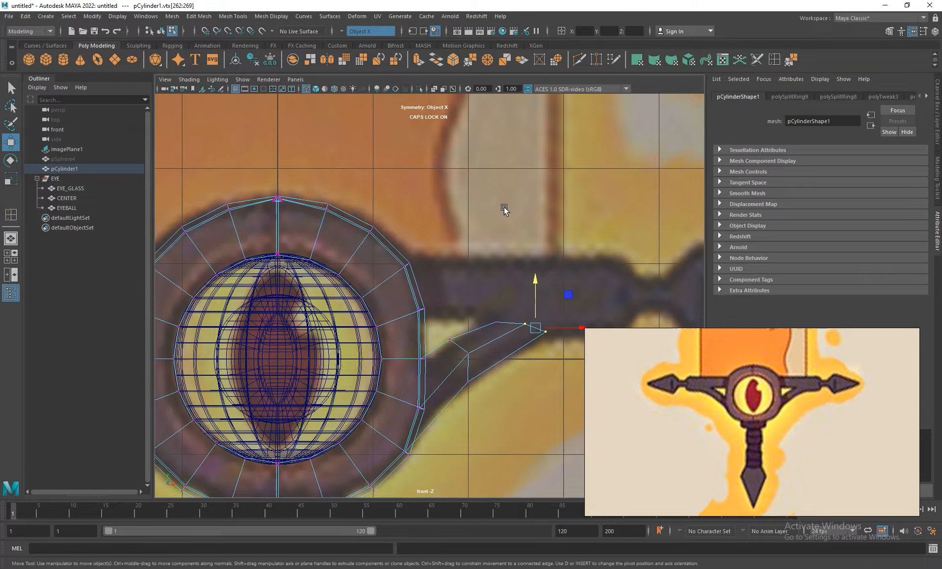
# Step: Examine the ring's rim and struts in perspective, turning the smooth mesh preview on and off
pyautogui.press('space')
pyautogui.press('space')
pyautogui.keyDown('alt'); pyautogui.moveTo(580, 206); pyautogui.dragTo(524, 268); pyautogui.keyUp('alt')
pyautogui.keyDown('alt'); pyautogui.moveTo(523, 268); pyautogui.dragTo(562, 325, button='right'); pyautogui.keyUp('alt')
pyautogui.keyDown('alt'); pyautogui.moveTo(561, 325); pyautogui.dragTo(510, 300); pyautogui.keyUp('alt')
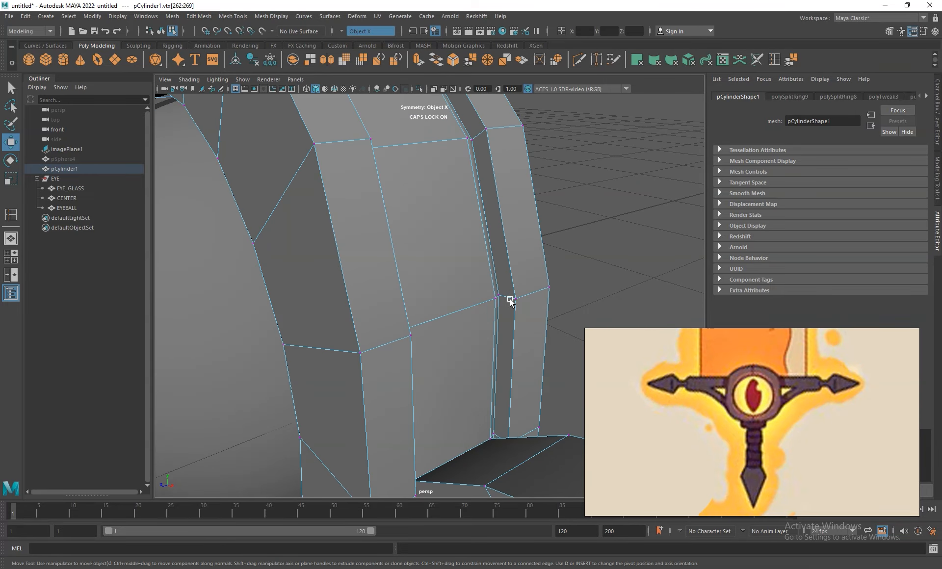
pyautogui.keyDown('alt'); pyautogui.moveTo(510, 300); pyautogui.dragTo(385, 185, button='right'); pyautogui.keyUp('alt')
pyautogui.keyDown('alt'); pyautogui.moveTo(426, 321); pyautogui.dragTo(467, 295); pyautogui.keyUp('alt')
pyautogui.press('3')
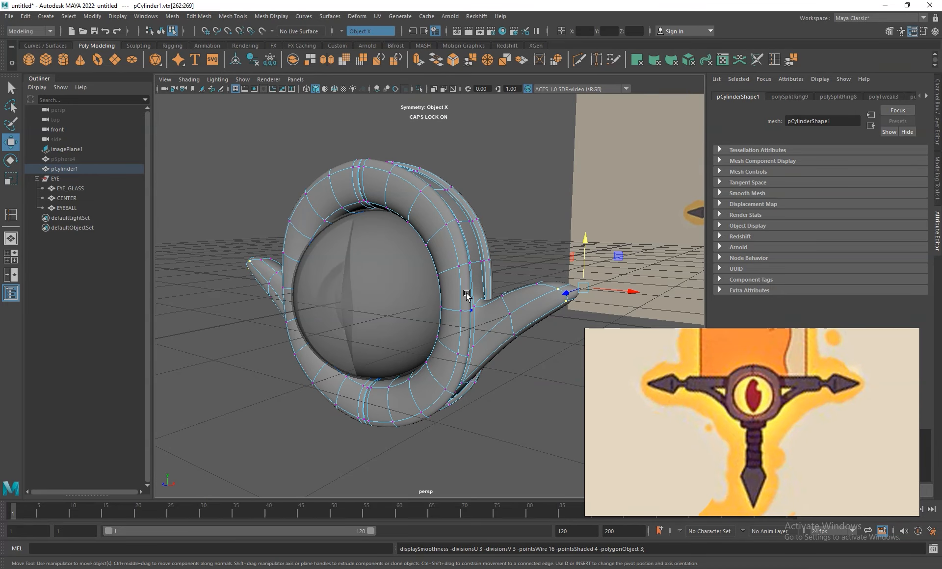
pyautogui.press('1')
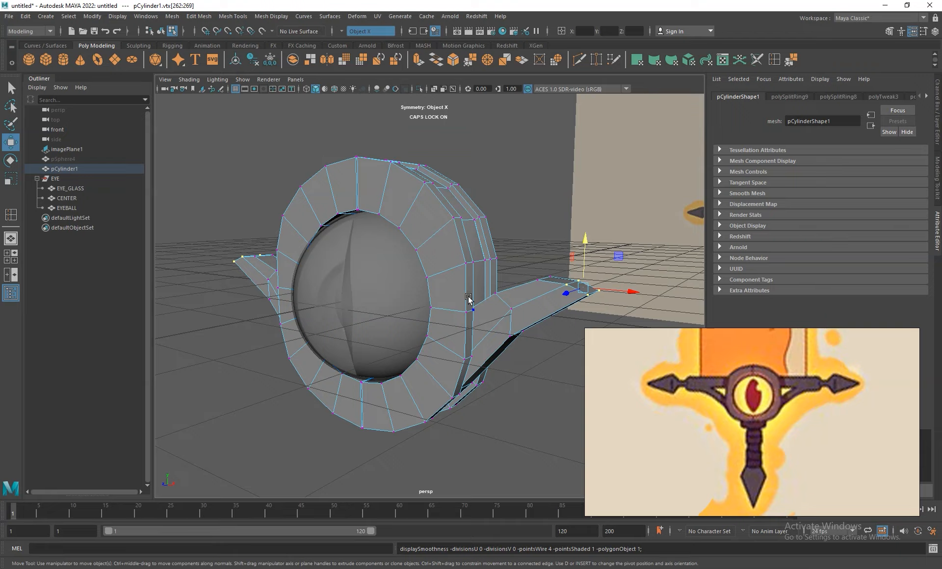
# Step: Select the recessed rim face above the strut and extrude it outward by about 1.548 to form the crossguard arm
pyautogui.moveTo(450, 212); pyautogui.dragTo(456, 254, button='right')
pyautogui.click(474, 243)
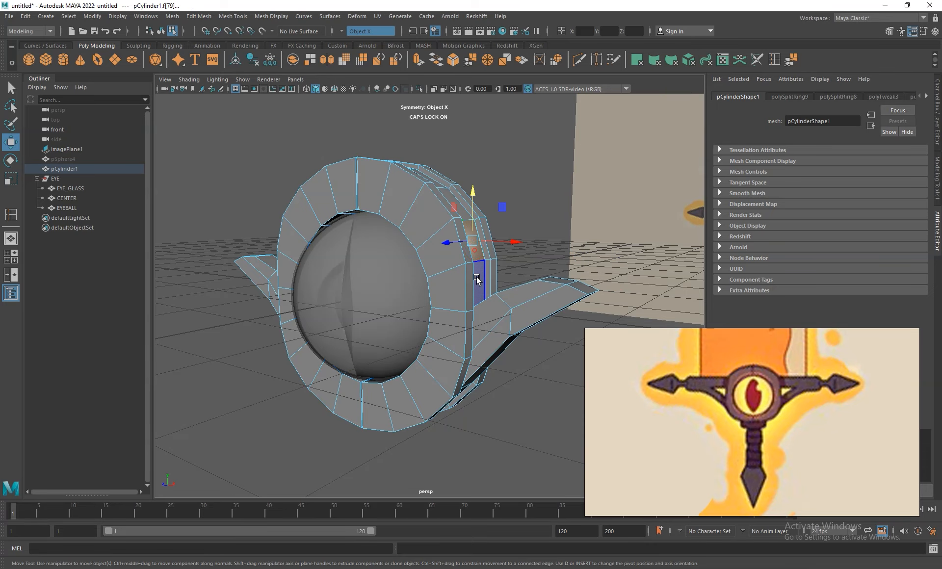
pyautogui.press('space')
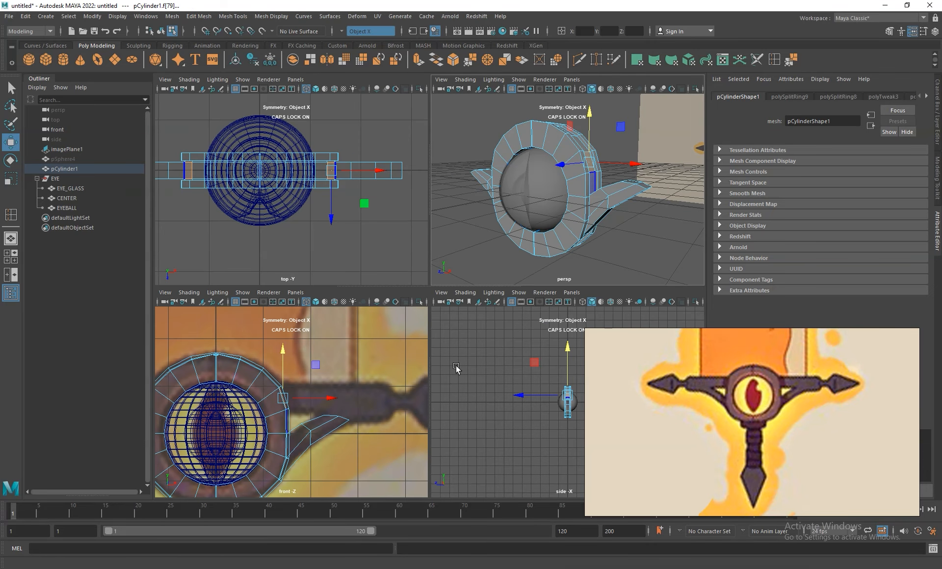
pyautogui.hotkey('ctrl', 'e')
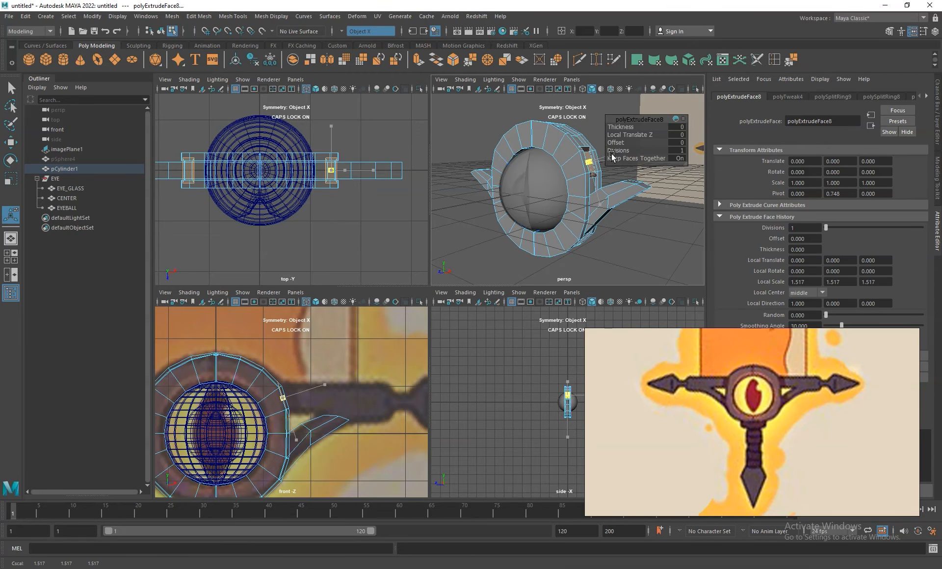
pyautogui.keyDown('alt'); pyautogui.moveTo(599, 198); pyautogui.dragTo(535, 239, button='middle'); pyautogui.keyUp('alt')
pyautogui.moveTo(548, 192); pyautogui.dragTo(610, 183)
pyautogui.press('e')
pyautogui.hotkey('ctrl', 'z')
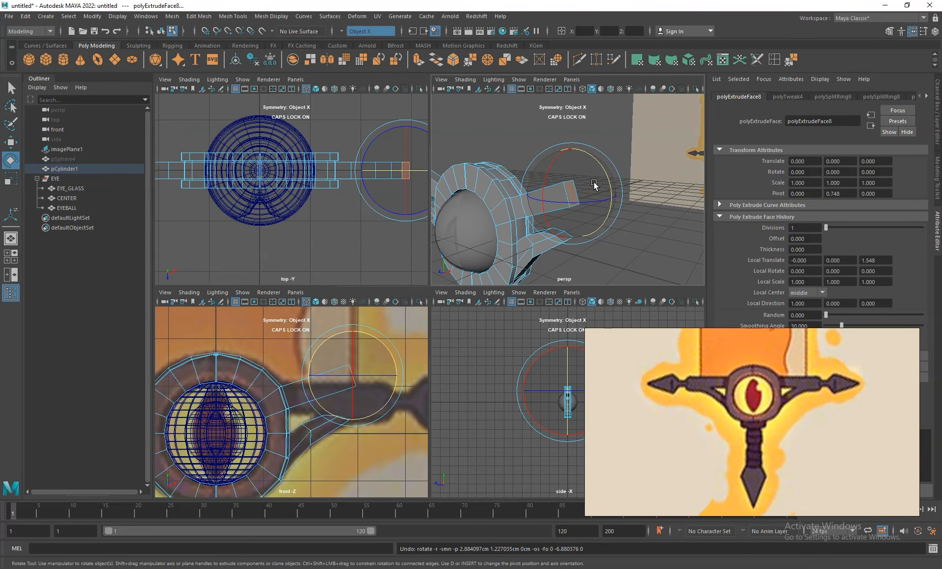
pyautogui.press('w')
pyautogui.moveTo(353, 327); pyautogui.dragTo(352, 340)
pyautogui.hotkey('ctrl', 'z')
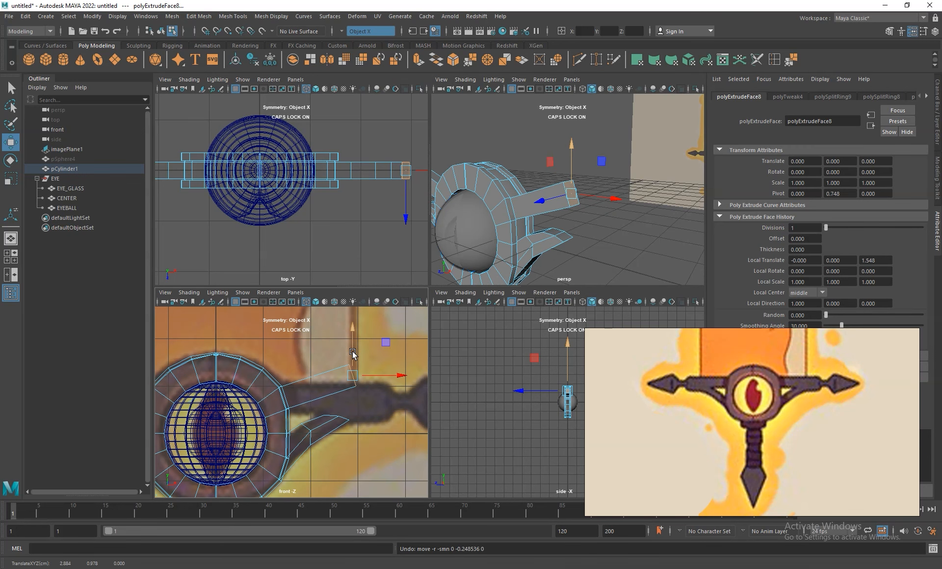
# Step: Select the arm's end vertices in the front view and move them outward and down to line up with the reference crossguard
pyautogui.rightClick(354, 364)
pyautogui.rightClick(351, 352)
pyautogui.moveTo(317, 373); pyautogui.dragTo(281, 310, button='right')
pyautogui.moveTo(324, 372); pyautogui.dragTo(325, 398)
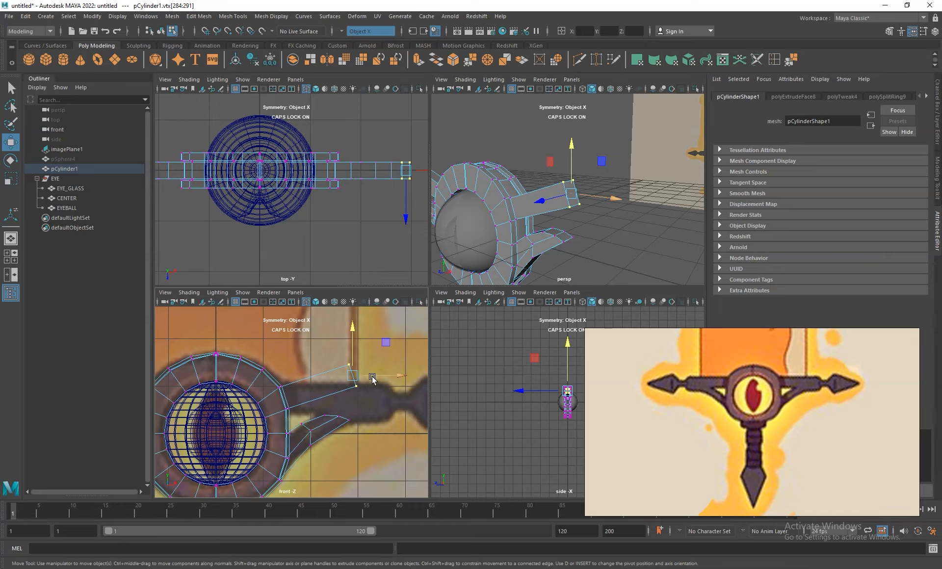
pyautogui.moveTo(377, 376); pyautogui.dragTo(417, 377)
pyautogui.moveTo(392, 326); pyautogui.dragTo(391, 349)
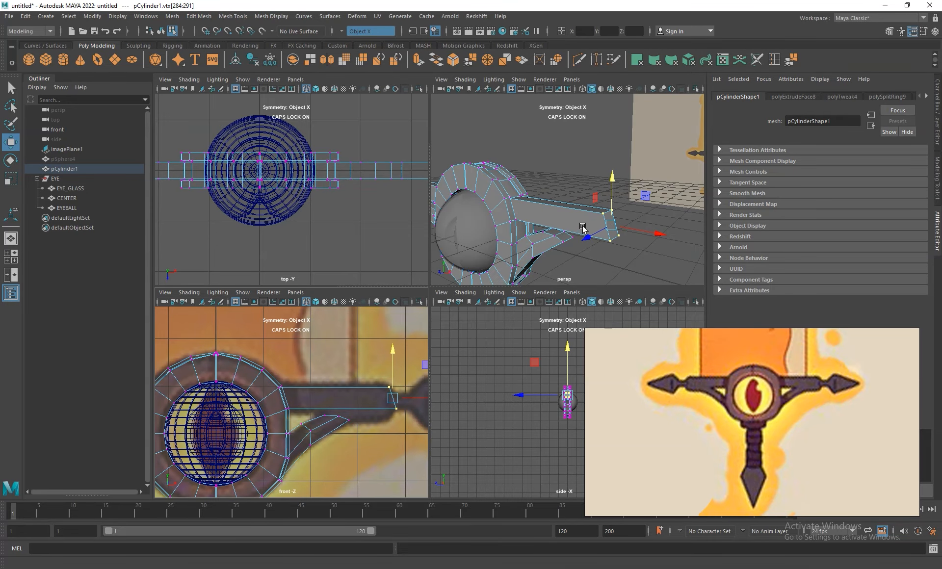
# Step: Examine the crossguard arm and its junction with the ring from several perspective angles and against the front reference
pyautogui.press('space')
pyautogui.keyDown('alt'); pyautogui.moveTo(480, 346); pyautogui.dragTo(495, 321); pyautogui.keyUp('alt')
pyautogui.hotkey('ctrl', 'z')
pyautogui.keyDown('alt'); pyautogui.moveTo(536, 286); pyautogui.dragTo(476, 284, button='middle'); pyautogui.keyUp('alt')
pyautogui.keyDown('alt'); pyautogui.moveTo(476, 284); pyautogui.dragTo(360, 213, button='right'); pyautogui.keyUp('alt')
pyautogui.keyDown('alt'); pyautogui.moveTo(359, 213); pyautogui.dragTo(381, 293); pyautogui.keyUp('alt')
pyautogui.keyDown('alt'); pyautogui.moveTo(381, 293); pyautogui.dragTo(516, 335, button='right'); pyautogui.keyUp('alt')
pyautogui.keyDown('alt'); pyautogui.moveTo(517, 336); pyautogui.dragTo(471, 313); pyautogui.keyUp('alt')
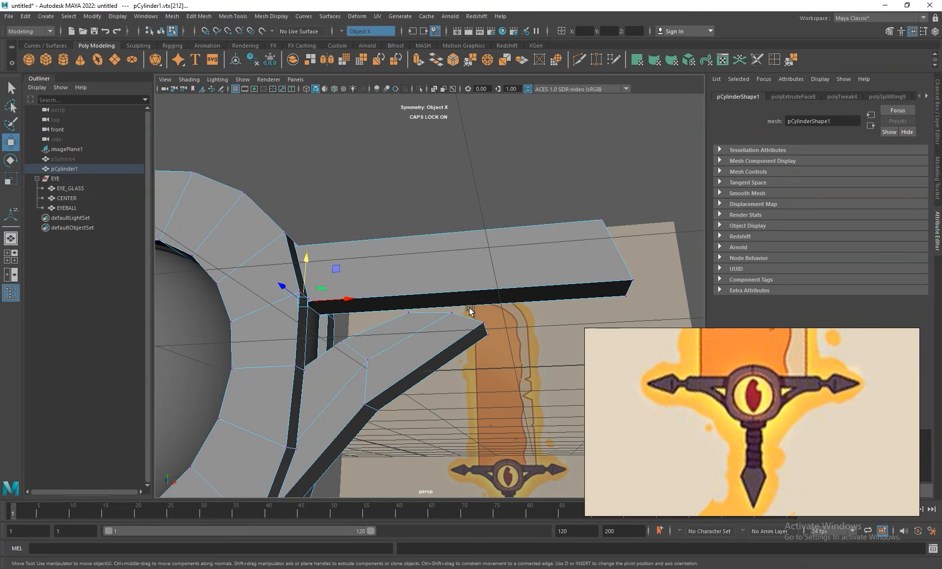
pyautogui.press('space')
pyautogui.keyDown('alt'); pyautogui.moveTo(337, 442); pyautogui.dragTo(399, 479, button='right'); pyautogui.keyUp('alt')
pyautogui.press('space')
pyautogui.keyDown('alt'); pyautogui.moveTo(474, 374); pyautogui.dragTo(333, 391, button='middle'); pyautogui.keyUp('alt')
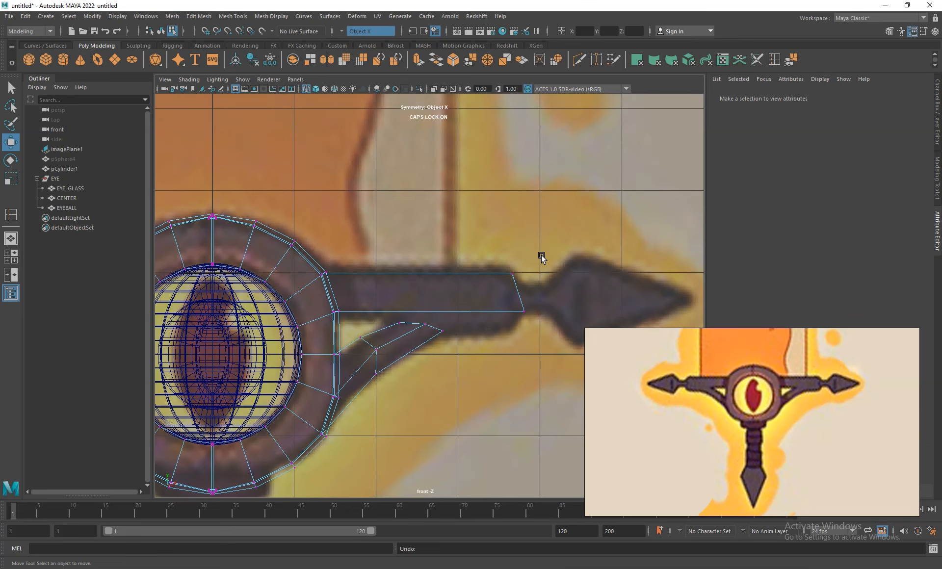
# Step: Insert an edge loop across the crossguard arm above the upper end of the diagonal strut
pyautogui.keyDown('alt'); pyautogui.moveTo(471, 269); pyautogui.dragTo(528, 339, button='right'); pyautogui.keyUp('alt')
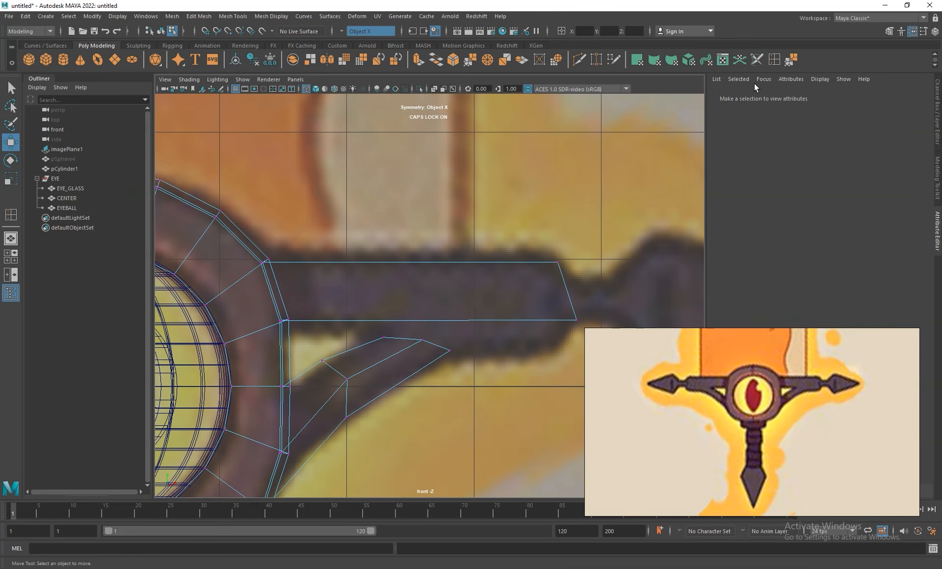
pyautogui.click(775, 61)
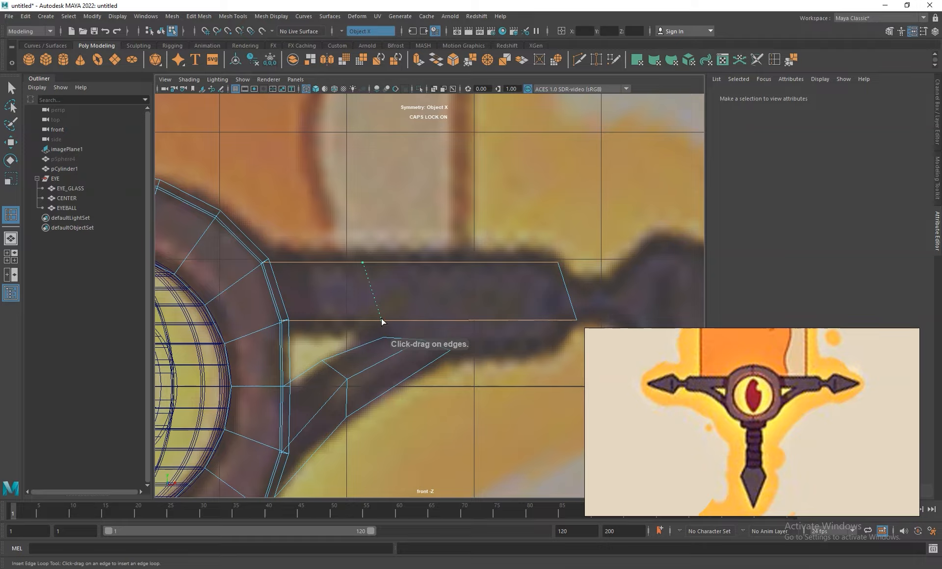
pyautogui.moveTo(381, 318); pyautogui.dragTo(369, 320)
# Step: Select the strut's upper inner end vertices in the front view and move them horizontally in line with the new edge loop
pyautogui.press('w')
pyautogui.moveTo(414, 310); pyautogui.dragTo(368, 311, button='right')
pyautogui.moveTo(388, 332); pyautogui.dragTo(378, 344)
pyautogui.moveTo(404, 338); pyautogui.dragTo(394, 340)
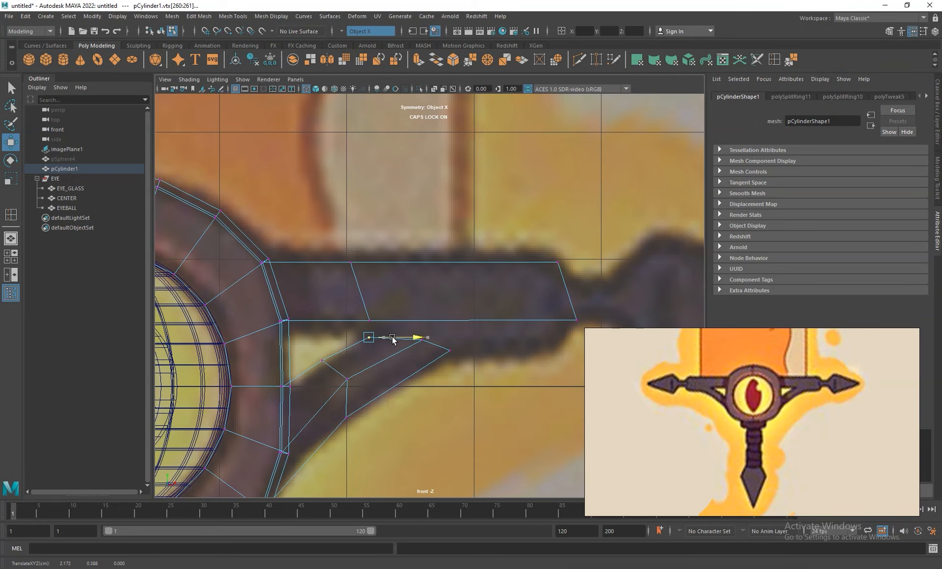
# Step: Select the arm's underside face beyond the new edge loop and extrude it downward by 0.267
pyautogui.press('space')
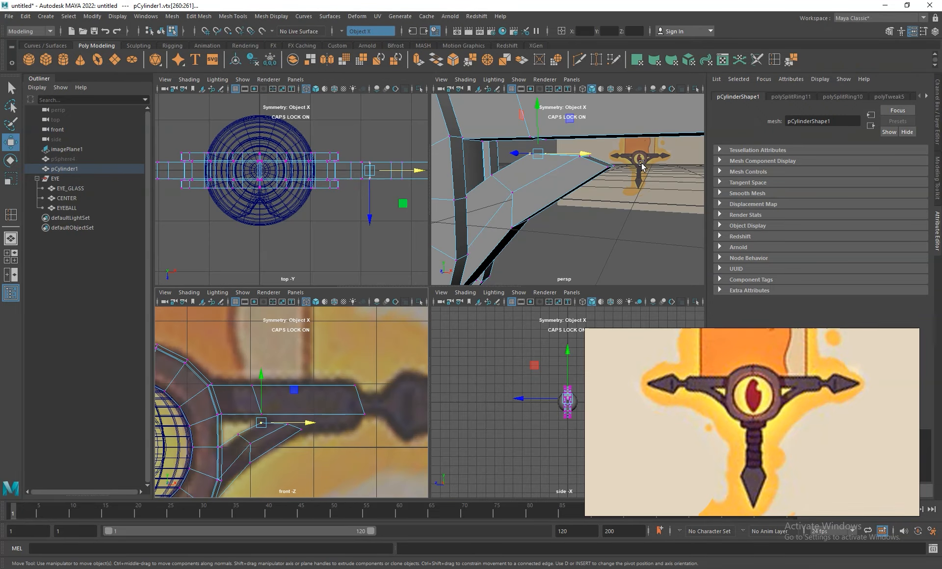
pyautogui.keyDown('alt'); pyautogui.moveTo(620, 224); pyautogui.dragTo(607, 187); pyautogui.keyUp('alt')
pyautogui.moveTo(599, 118); pyautogui.dragTo(598, 141, button='right')
pyautogui.click(600, 137)
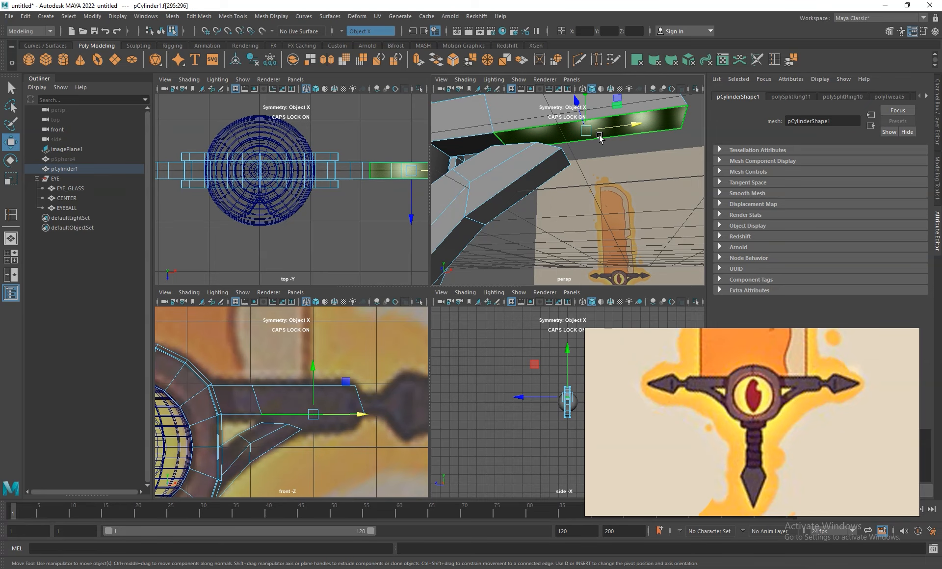
pyautogui.hotkey('ctrl', 'e')
pyautogui.moveTo(587, 156); pyautogui.dragTo(587, 183)
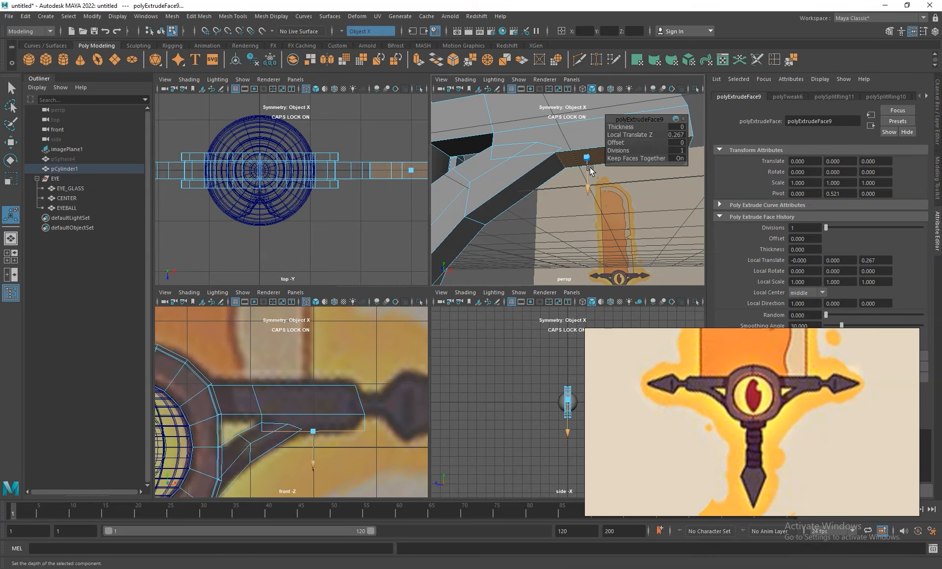
# Step: Try to scale the extruded underside face narrower along the arm's length, and undo the change
pyautogui.press('r')
pyautogui.moveTo(357, 432); pyautogui.dragTo(349, 428)
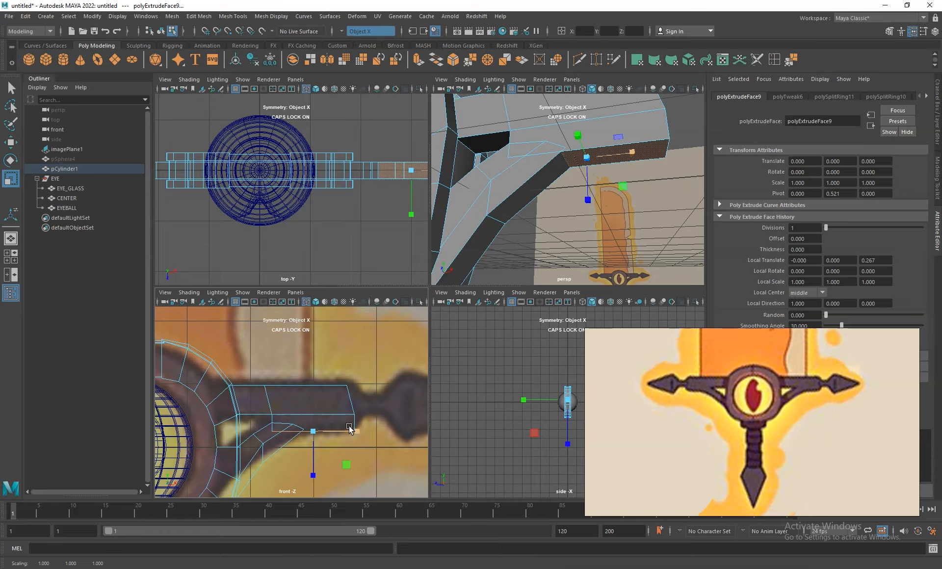
pyautogui.hotkey('ctrl', 'z')
# Step: Select the two lower vertices at the outer end of the extruded block and move them inward to taper the arm's tip
pyautogui.rightClick(607, 133)
pyautogui.moveTo(541, 130); pyautogui.dragTo(483, 138, button='right')
pyautogui.press('w')
pyautogui.click(693, 136)
pyautogui.keyDown('shift'); pyautogui.click(686, 156); pyautogui.keyUp('shift')
pyautogui.moveTo(382, 429); pyautogui.dragTo(370, 431)
# Step: Select the strut's upper end vertices in the front view and move them down, clear of the extruded block
pyautogui.keyDown('alt'); pyautogui.moveTo(556, 139); pyautogui.dragTo(530, 193); pyautogui.keyUp('alt')
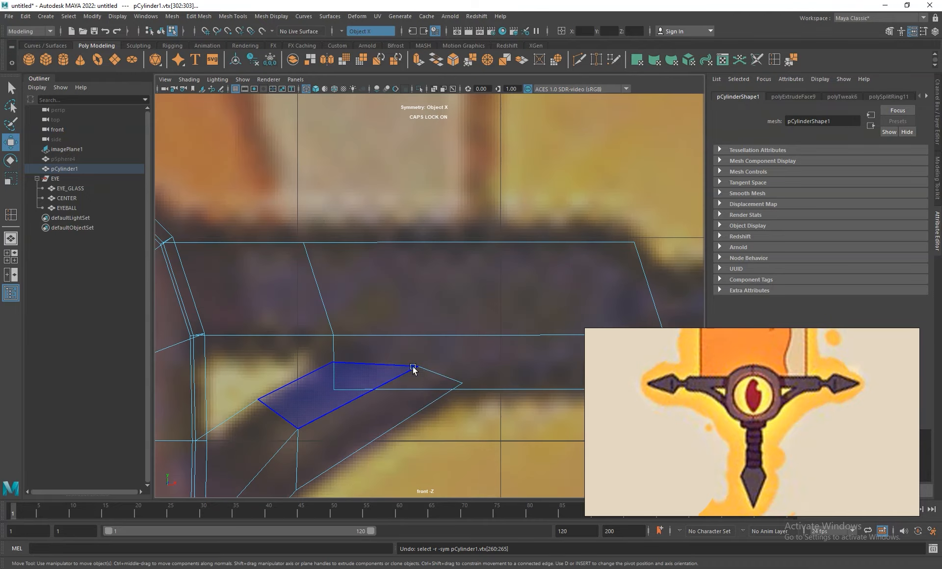
pyautogui.moveTo(414, 310); pyautogui.dragTo(338, 312, button='right')
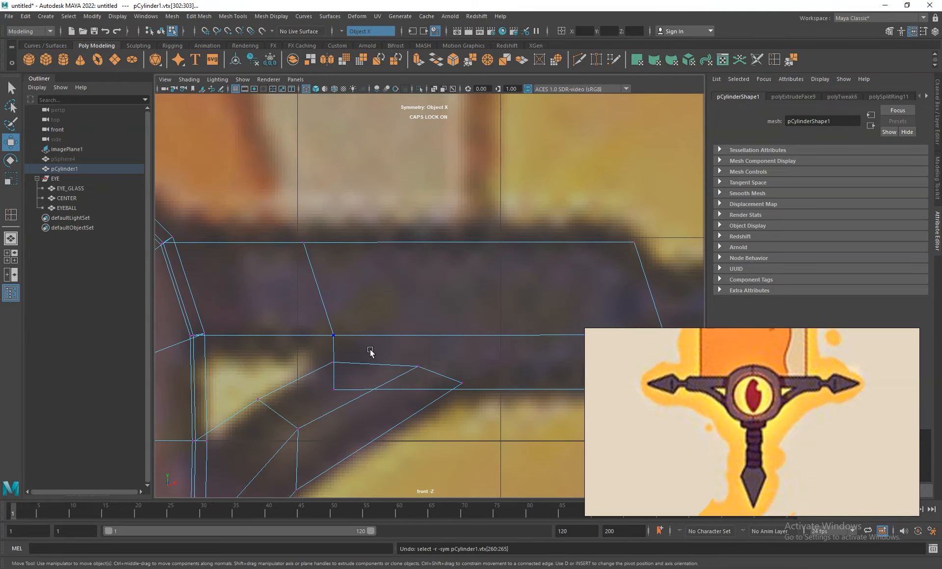
pyautogui.moveTo(496, 356); pyautogui.dragTo(304, 386)
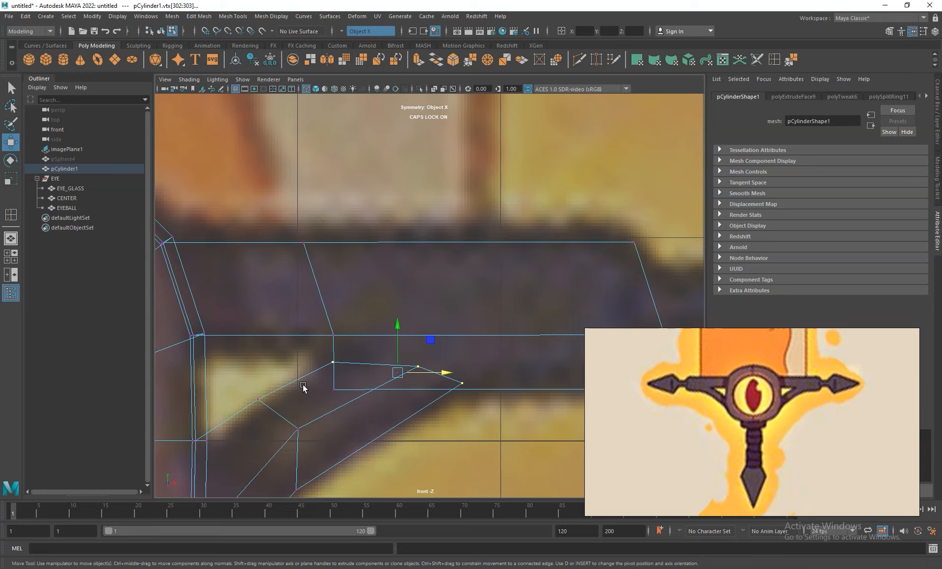
pyautogui.moveTo(398, 333); pyautogui.dragTo(398, 363)
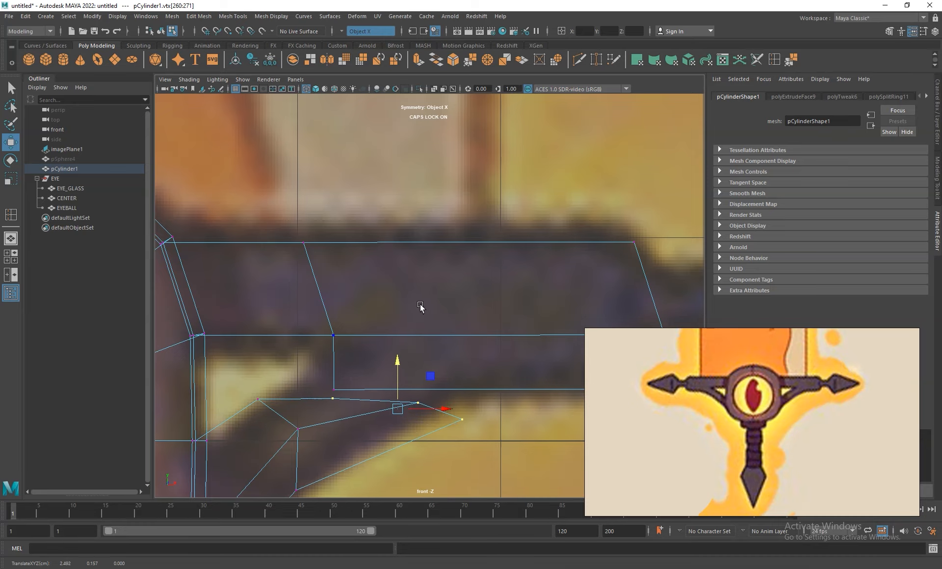
# Step: Insert two more edge loops across the crossguard arm, roughly in line with the strut's middle and outer end vertices
pyautogui.click(775, 60)
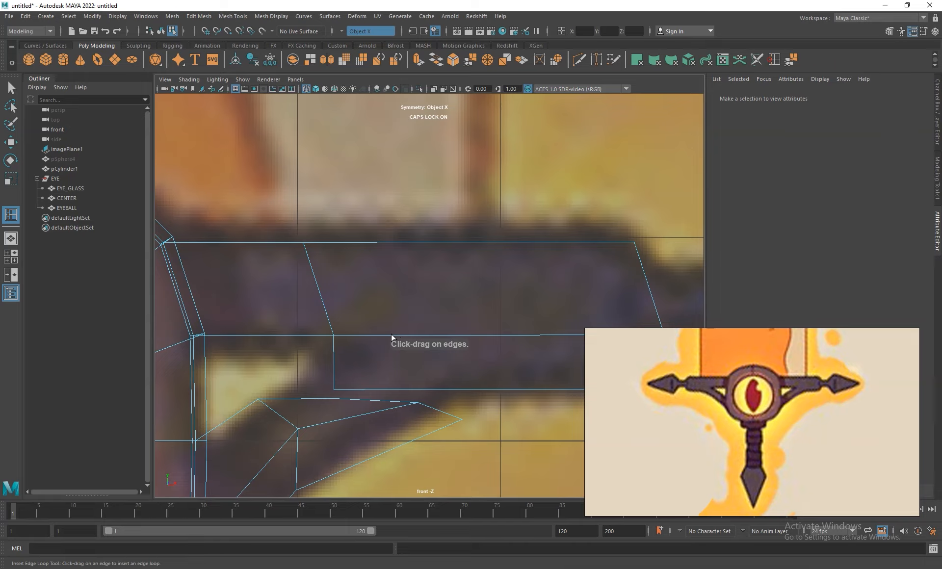
pyautogui.click(430, 349)
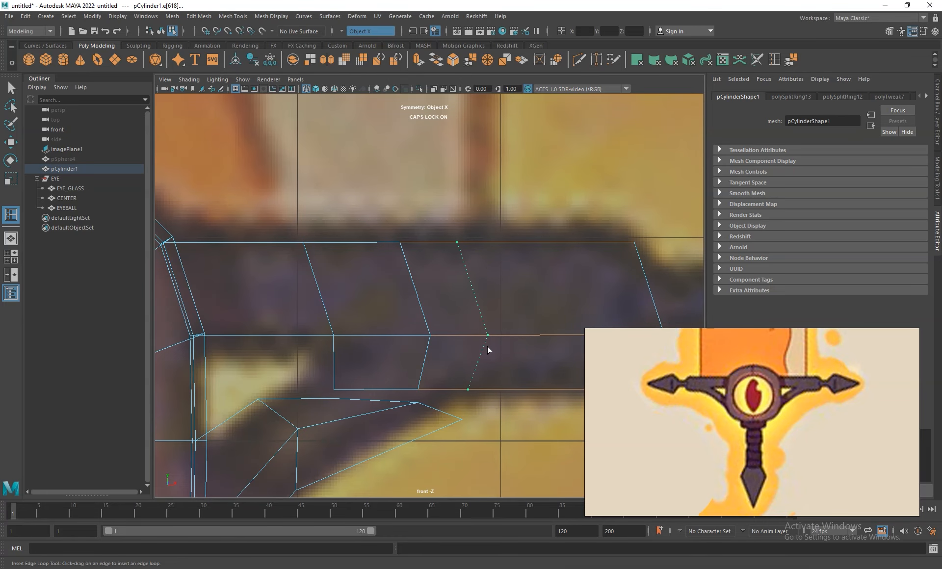
pyautogui.click(487, 346)
# Step: Select the two inner underside faces of the arm above the strut in perspective and delete them
pyautogui.press('space')
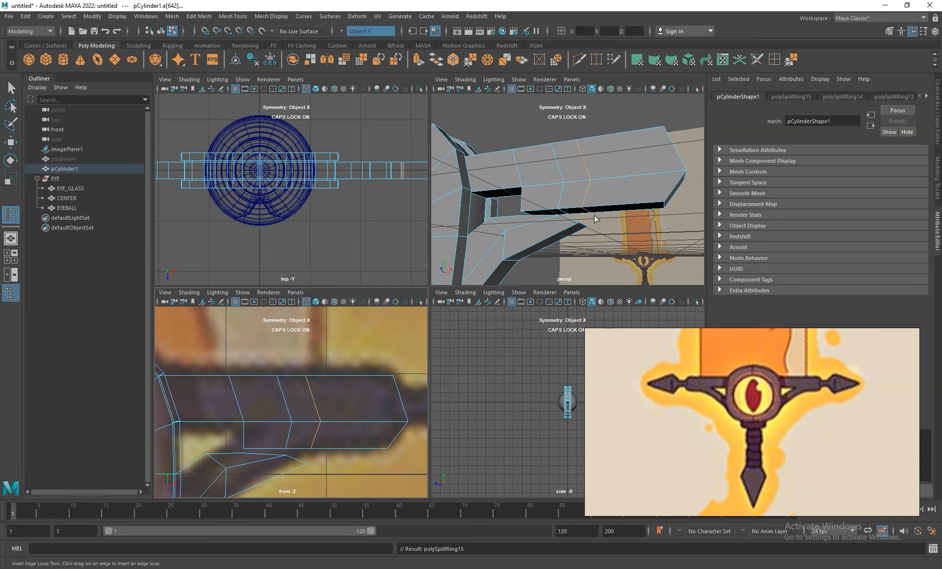
pyautogui.press('space')
pyautogui.moveTo(458, 231); pyautogui.dragTo(456, 259, button='right')
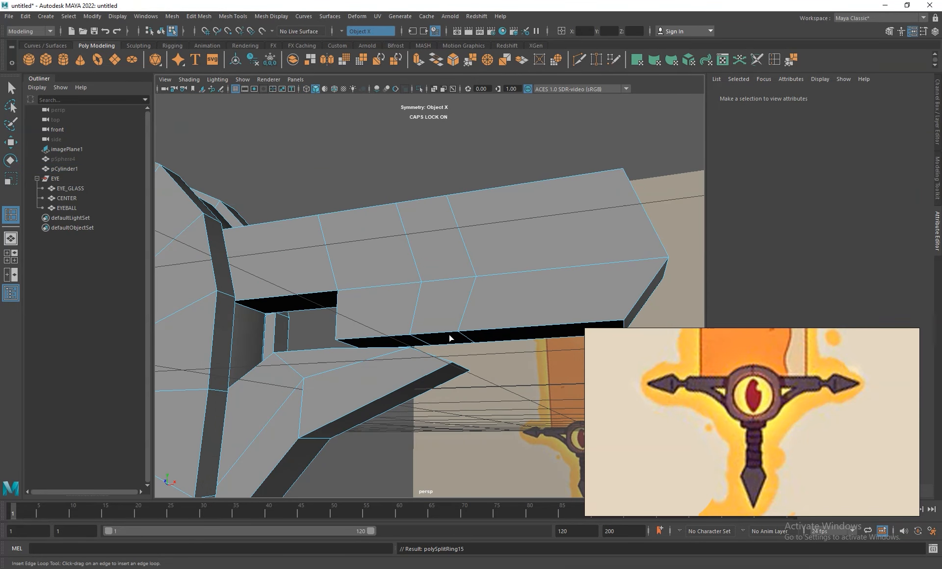
pyautogui.press('w')
pyautogui.click(449, 339)
pyautogui.keyDown('shift'); pyautogui.click(391, 342); pyautogui.keyUp('shift')
pyautogui.press('Delete')
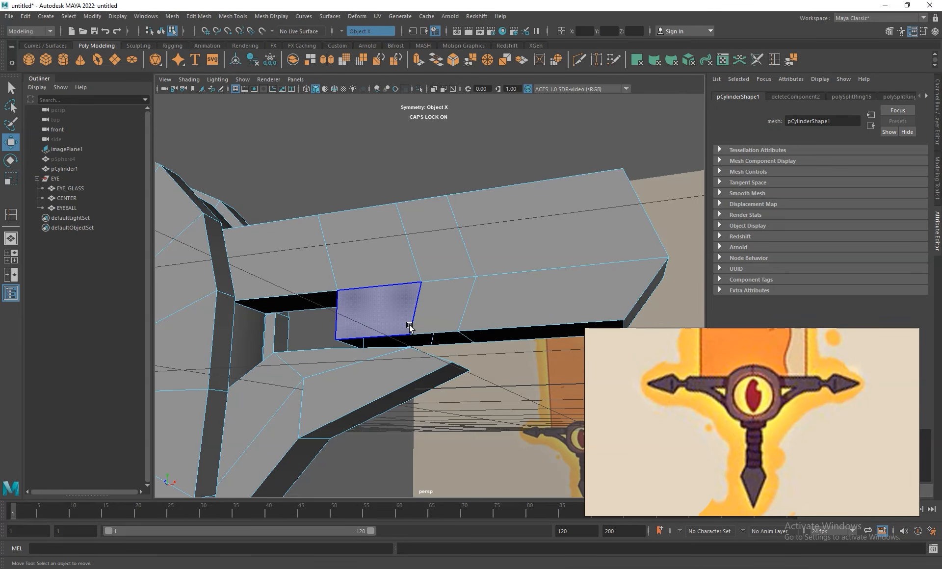
# Step: Delete the strut's end faces that face the opening in the arm's underside
pyautogui.keyDown('alt'); pyautogui.moveTo(427, 296); pyautogui.dragTo(414, 320); pyautogui.keyUp('alt')
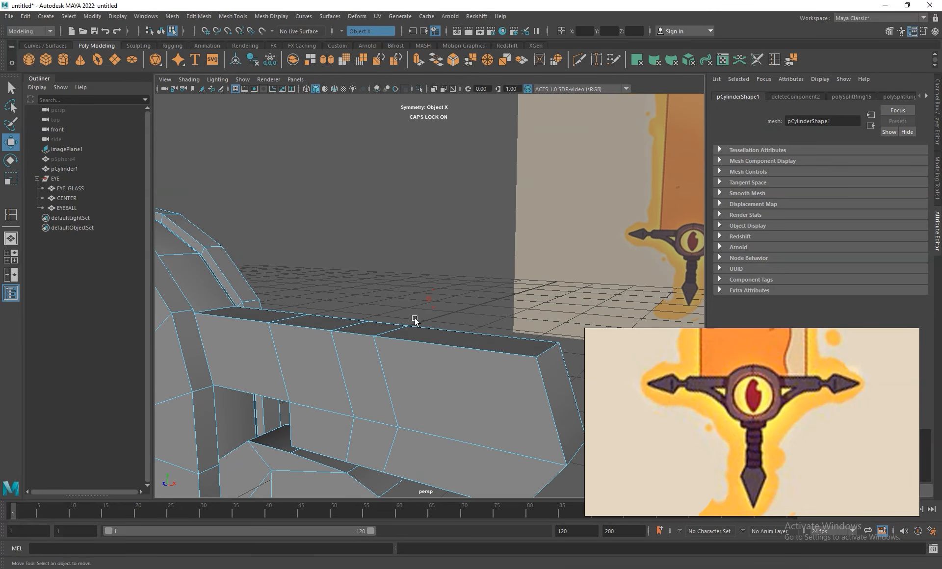
pyautogui.click(369, 478)
pyautogui.press('Delete')
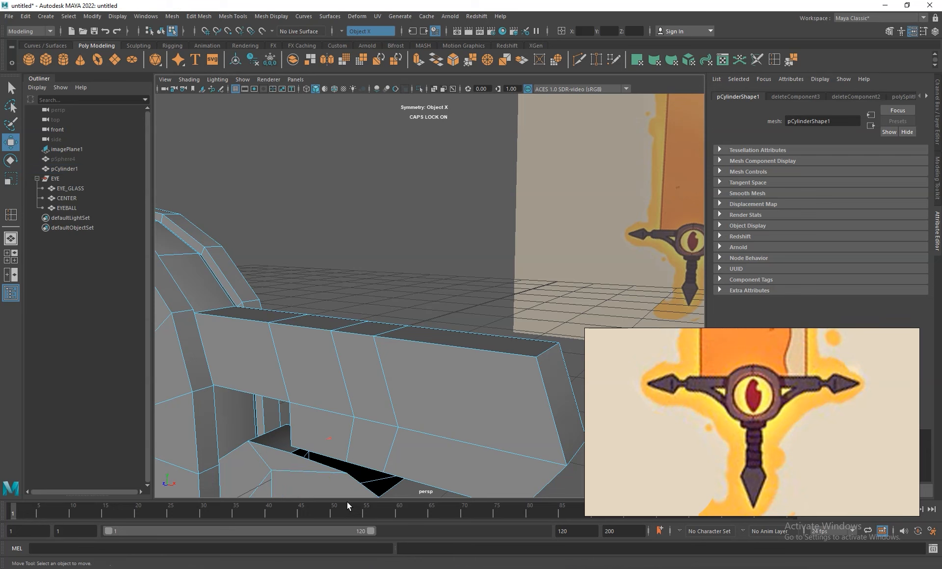
# Step: Flatten the strut's upper end vertices into a horizontal row and raise them to the arm's lower edge in the front view
pyautogui.moveTo(386, 308); pyautogui.dragTo(459, 295, button='right')
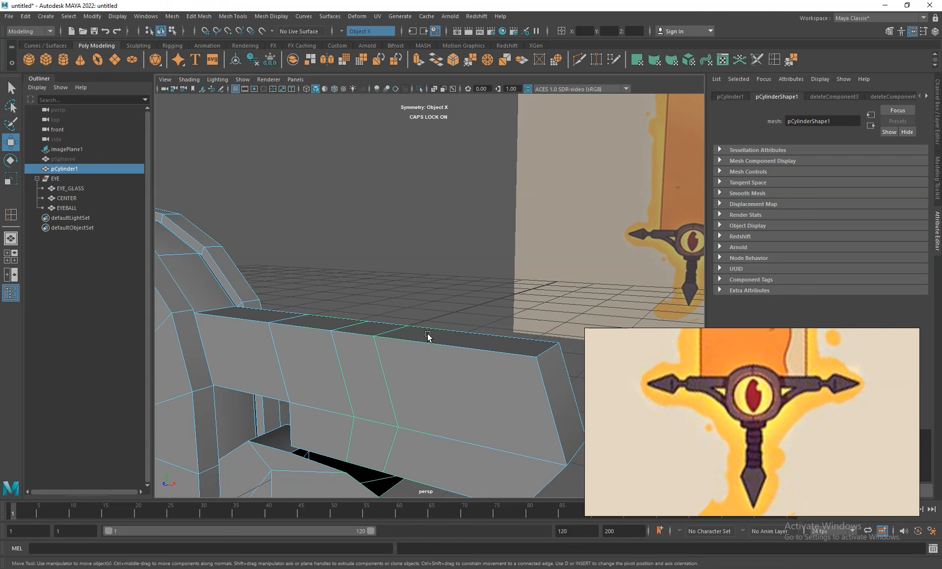
pyautogui.press('space')
pyautogui.press('space')
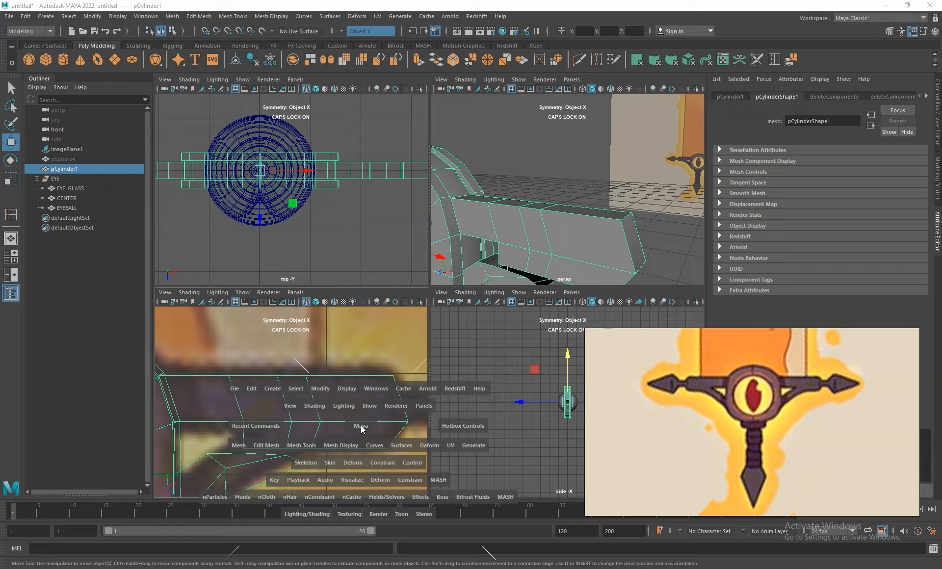
pyautogui.moveTo(376, 404); pyautogui.dragTo(304, 308, button='right')
pyautogui.moveTo(325, 395); pyautogui.dragTo(483, 451)
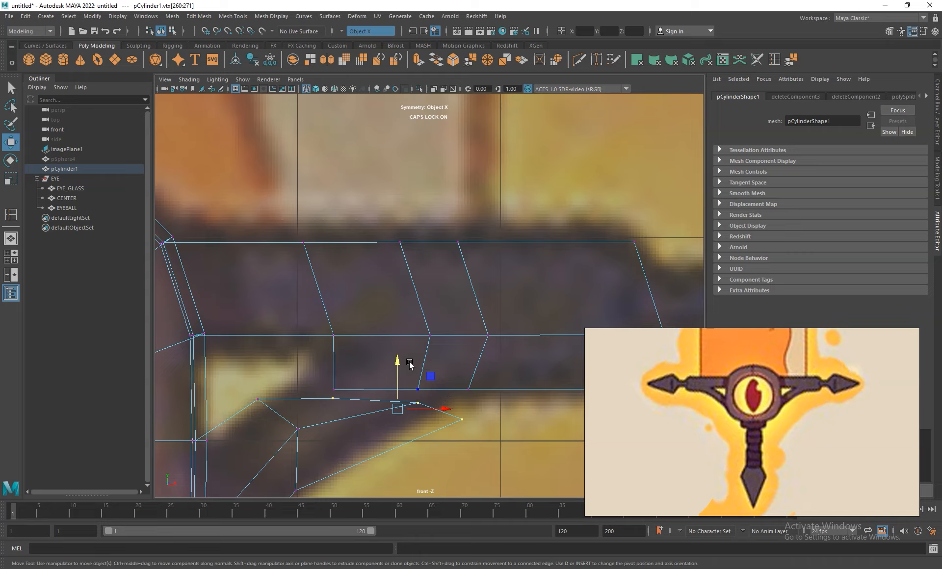
pyautogui.press('r')
pyautogui.moveTo(396, 451); pyautogui.dragTo(399, 362)
pyautogui.press('w')
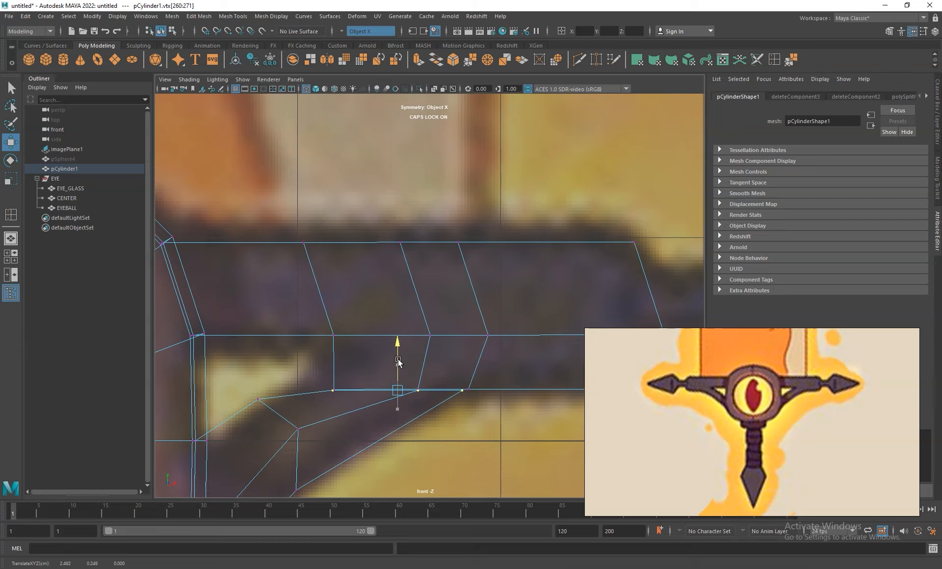
# Step: Fine-position the strut's end vertices vertically and horizontally so they coincide with the arm's lower edge-loop vertices
pyautogui.scroll(5, 398, 393)
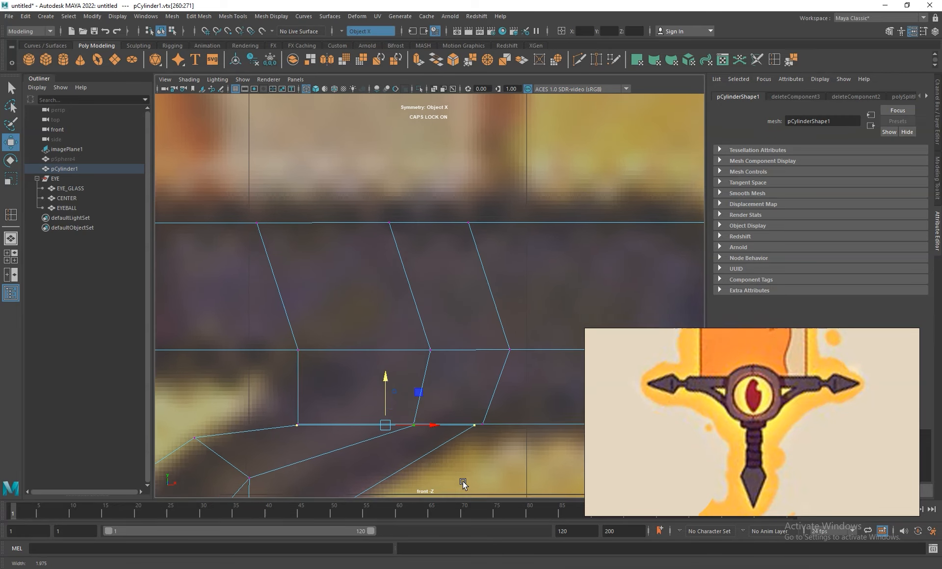
pyautogui.moveTo(443, 416); pyautogui.dragTo(449, 418)
pyautogui.moveTo(399, 375); pyautogui.dragTo(400, 373)
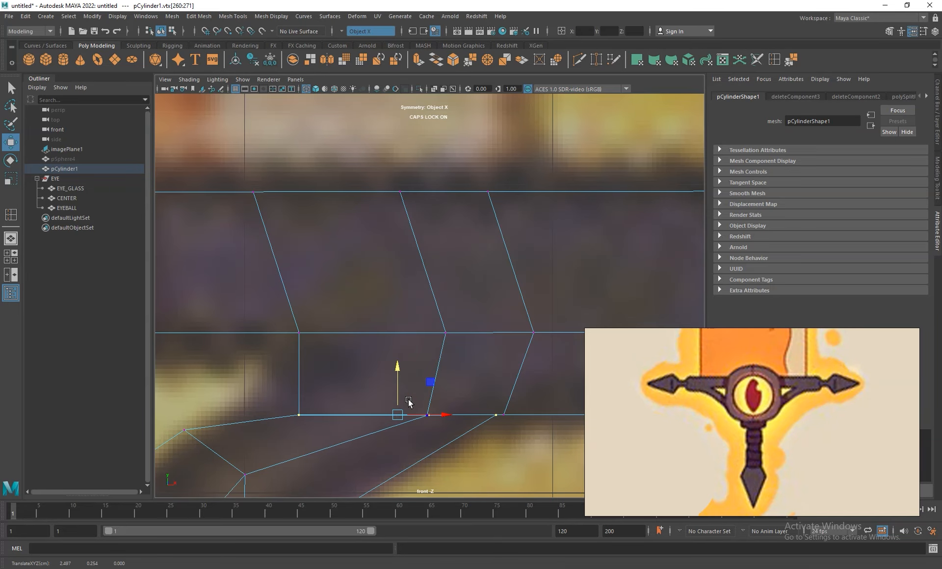
pyautogui.scroll(4, 439, 474)
pyautogui.keyDown('ctrl'); pyautogui.moveTo(276, 437); pyautogui.dragTo(227, 476); pyautogui.keyUp('ctrl')
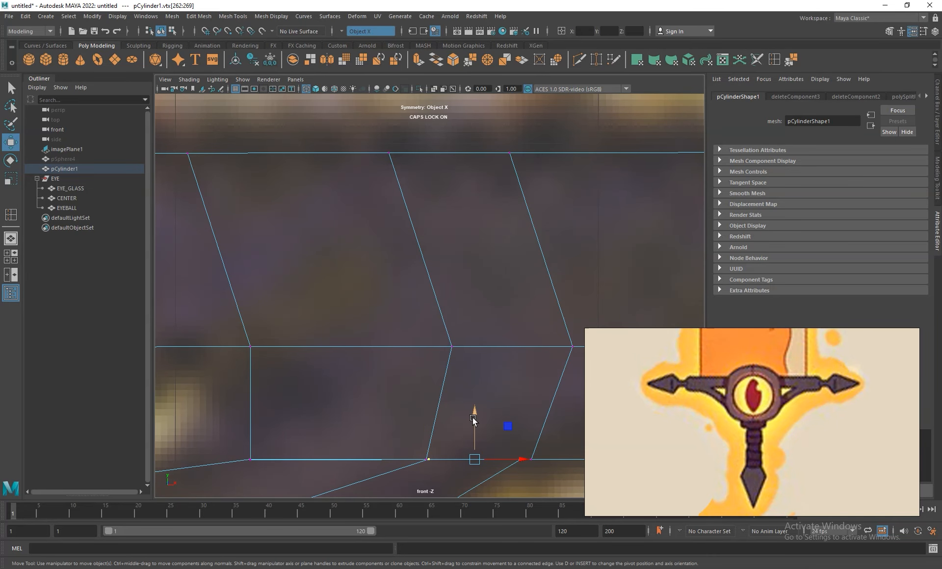
pyautogui.moveTo(496, 459); pyautogui.dragTo(399, 473)
pyautogui.moveTo(543, 459); pyautogui.dragTo(555, 463)
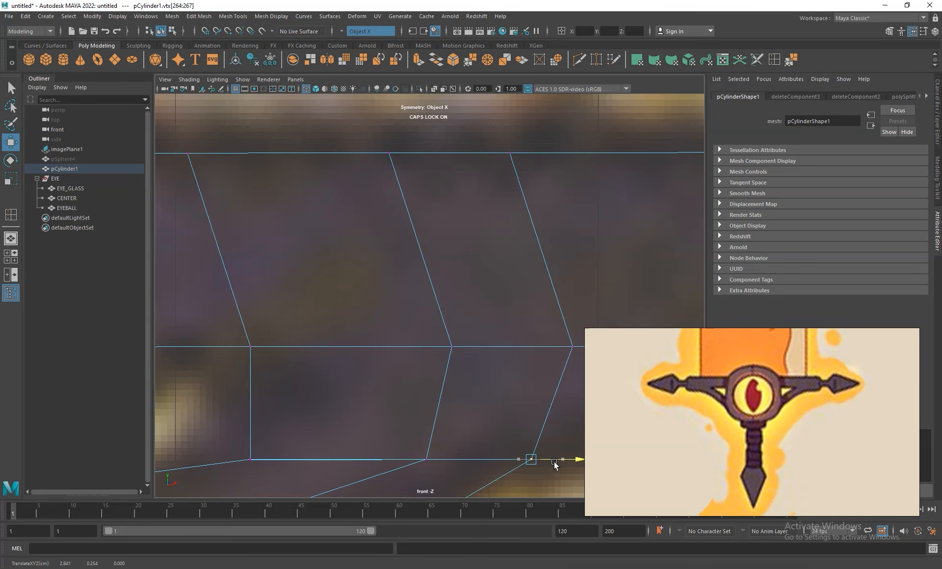
# Step: Nudge the strut's vertices just below the junction vertically to smooth its curve against the reference
pyautogui.scroll(-8, 425, 436)
pyautogui.scroll(3, 410, 414)
pyautogui.keyDown('alt'); pyautogui.moveTo(327, 357); pyautogui.dragTo(411, 318, button='middle'); pyautogui.keyUp('alt')
pyautogui.click(388, 325)
pyautogui.moveTo(389, 297); pyautogui.dragTo(390, 301)
pyautogui.click(420, 347)
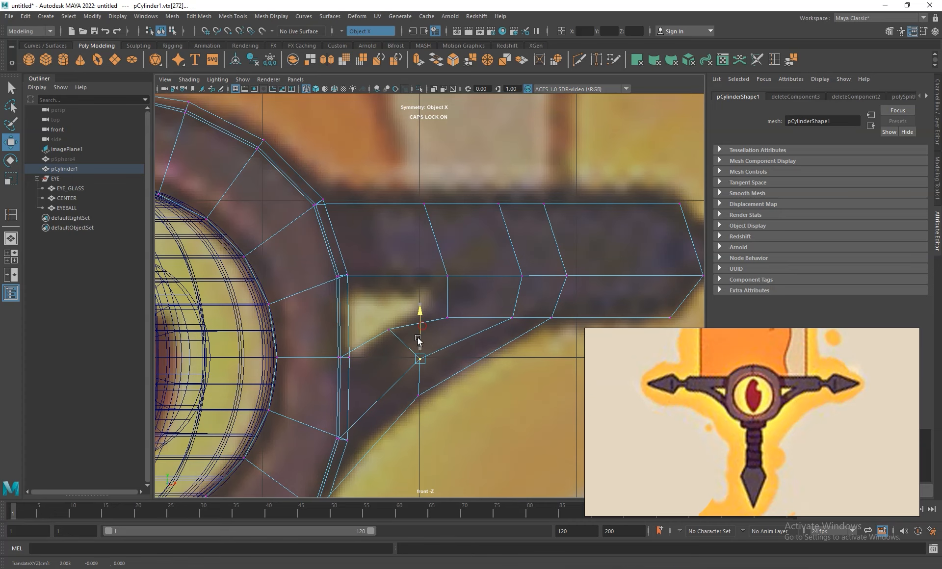
# Step: Select all vertices along the strut-to-arm seam through wireframe display and merge them with a threshold of 0.0100
pyautogui.press('space')
pyautogui.press('space')
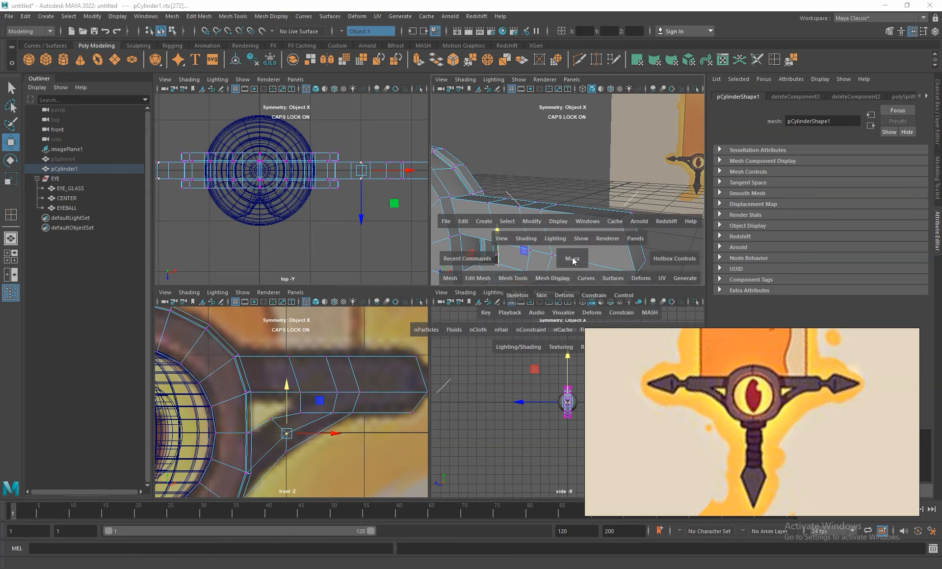
pyautogui.keyDown('alt'); pyautogui.moveTo(467, 325); pyautogui.dragTo(407, 280); pyautogui.keyUp('alt')
pyautogui.keyDown('alt'); pyautogui.moveTo(406, 280); pyautogui.dragTo(464, 265, button='right'); pyautogui.keyUp('alt')
pyautogui.keyDown('alt'); pyautogui.moveTo(463, 265); pyautogui.dragTo(444, 263, button='middle'); pyautogui.keyUp('alt')
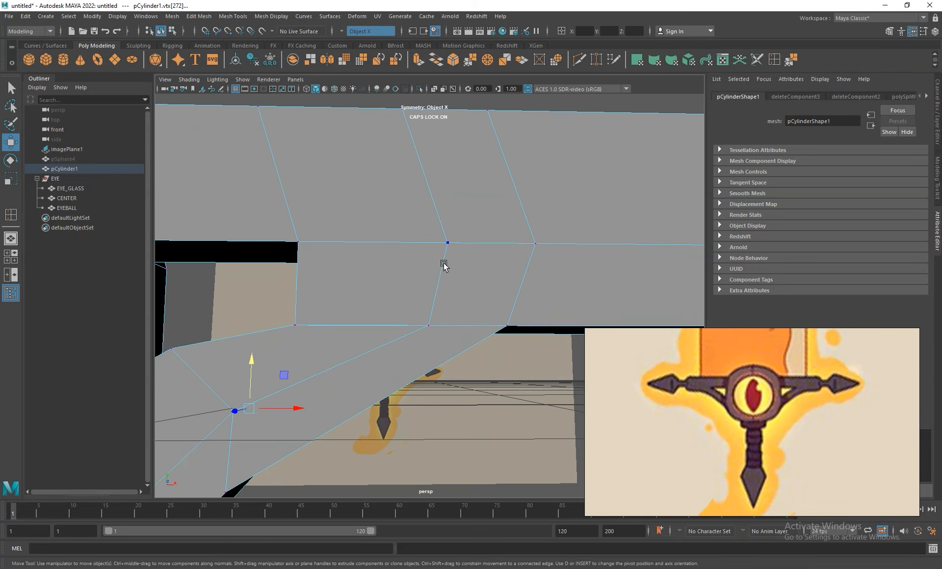
pyautogui.moveTo(272, 297)
pyautogui.mouseDown()
pyautogui.moveTo(402, 365)
pyautogui.moveTo(543, 363)
pyautogui.mouseUp()
pyautogui.click(306, 89)
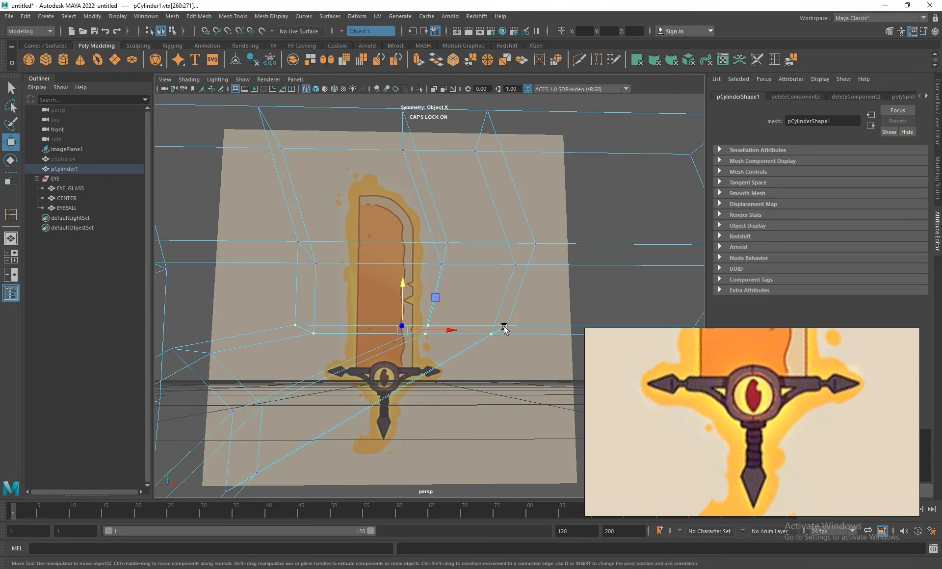
pyautogui.click(207, 18)
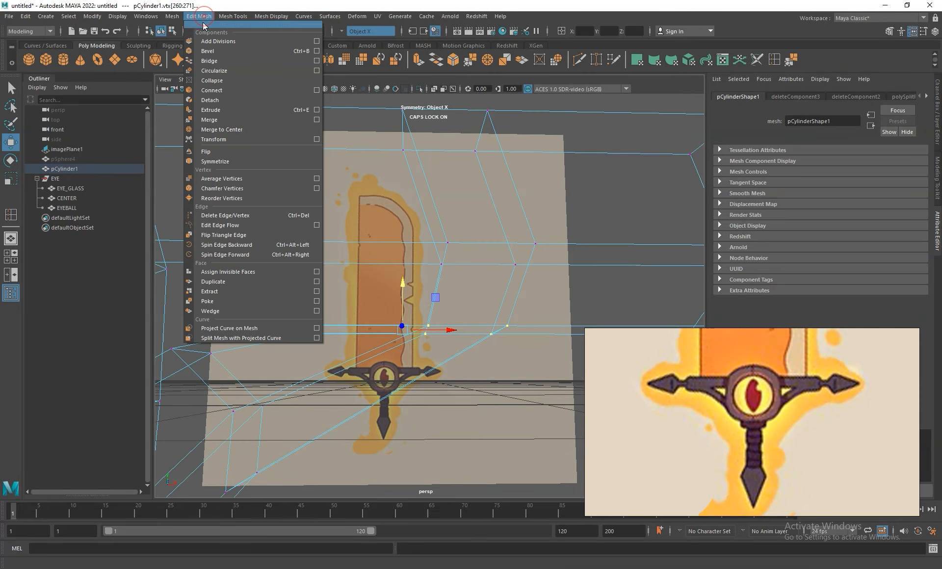
pyautogui.click(317, 120)
pyautogui.click(767, 310)
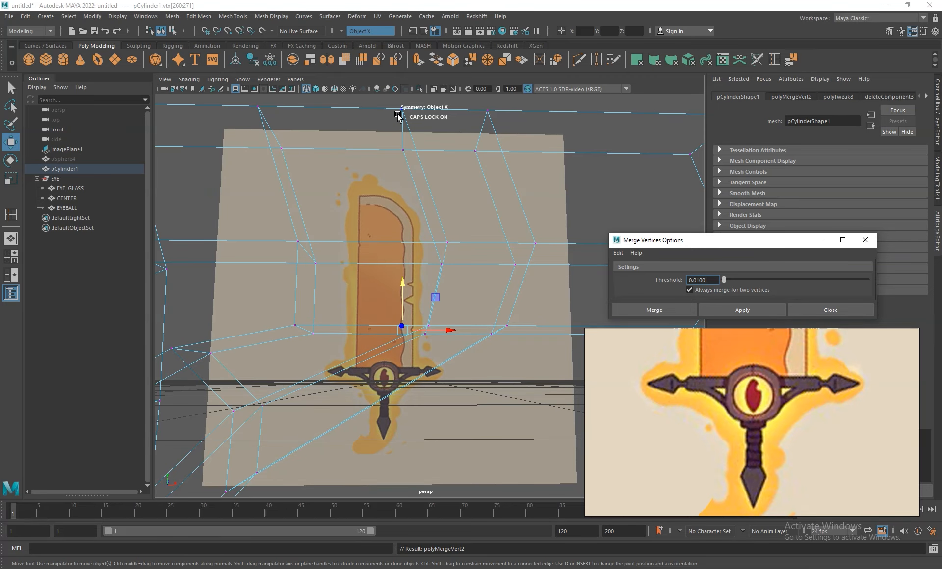
# Step: Examine the merged strut and arm junction in shaded smooth mesh preview, and return to the unsmoothed display
pyautogui.click(317, 89)
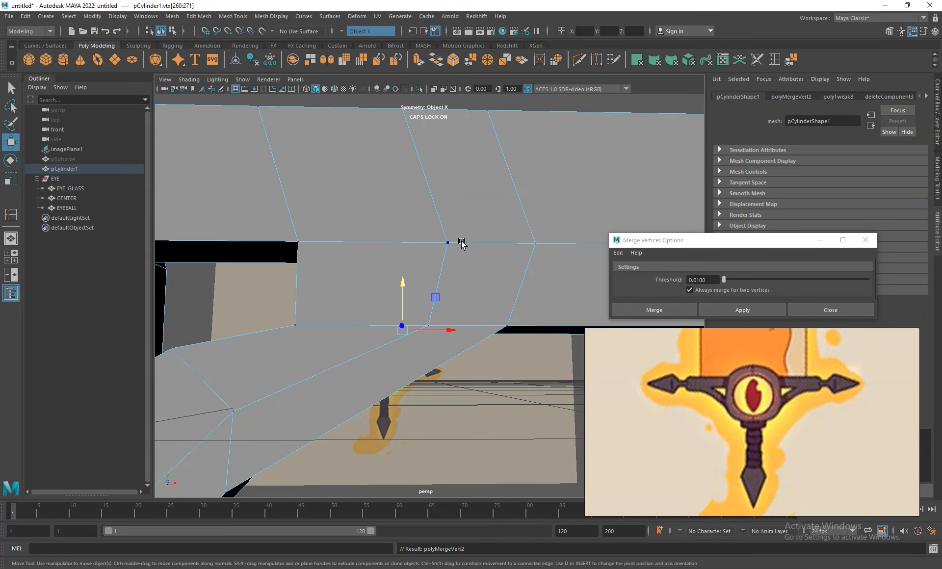
pyautogui.press('3')
pyautogui.keyDown('alt'); pyautogui.moveTo(525, 325); pyautogui.dragTo(450, 253); pyautogui.keyUp('alt')
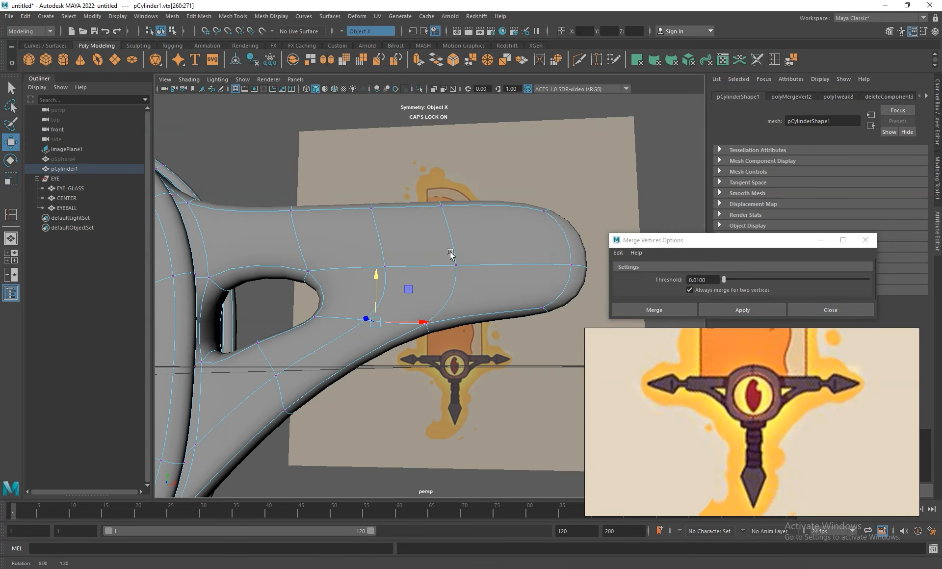
pyautogui.click(867, 240)
pyautogui.press('1')
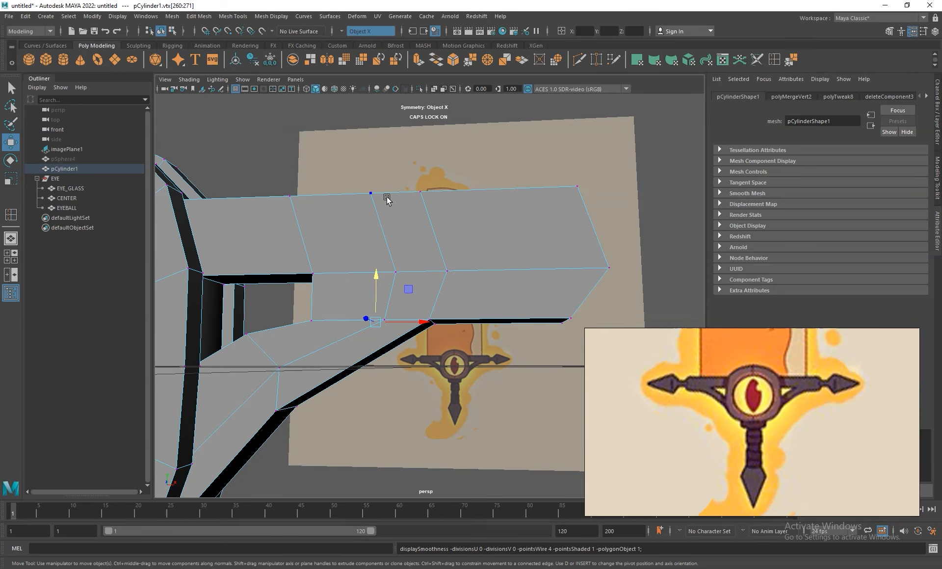
# Step: Examine the whole crossguard and eye ring in smooth mesh preview, and return to the unsmoothed display
pyautogui.moveTo(434, 190); pyautogui.dragTo(437, 188, button='right')
pyautogui.keyDown('alt'); pyautogui.moveTo(518, 252); pyautogui.dragTo(308, 135, button='right'); pyautogui.keyUp('alt')
pyautogui.moveTo(435, 278)
pyautogui.keyDown('alt'); pyautogui.mouseDown()
pyautogui.moveTo(469, 282)
pyautogui.moveTo(448, 284)
pyautogui.moveTo(420, 310)
pyautogui.moveTo(391, 300)
pyautogui.moveTo(439, 308)
pyautogui.moveTo(443, 287)
pyautogui.mouseUp(); pyautogui.keyUp('alt')
pyautogui.press('3')
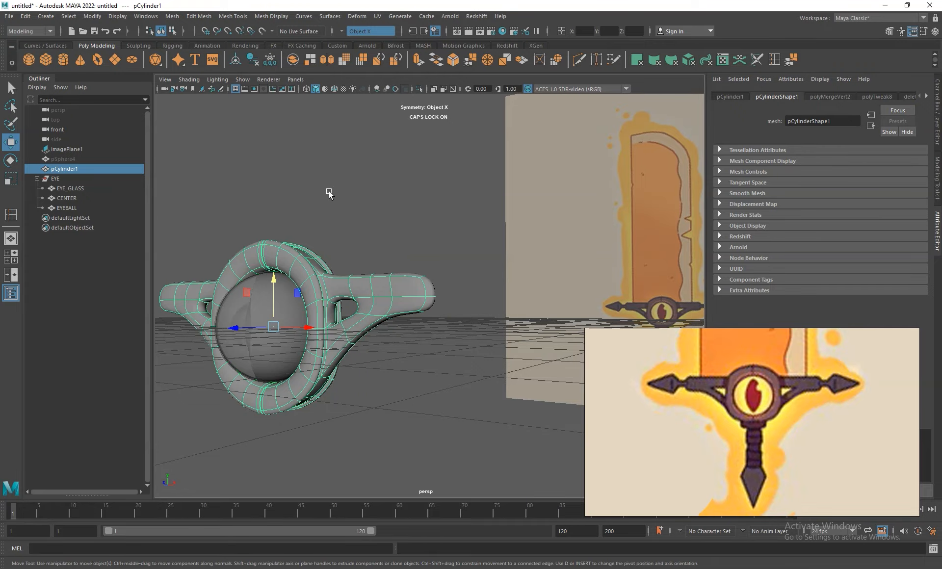
pyautogui.press('1')
# Step: Delete the end-cap faces of the crossguard arm, leaving its outer end open
pyautogui.keyDown('alt'); pyautogui.moveTo(419, 294); pyautogui.dragTo(455, 322, button='right'); pyautogui.keyUp('alt')
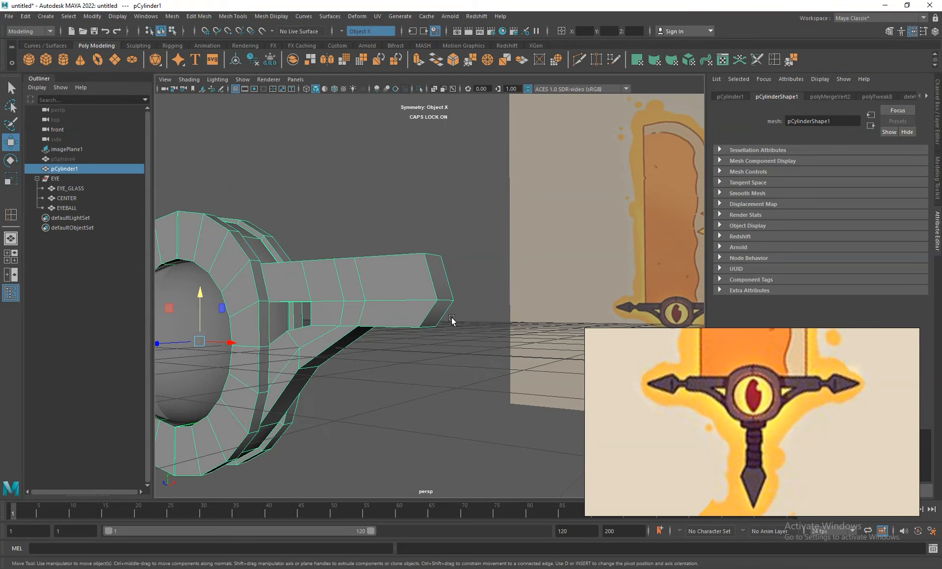
pyautogui.moveTo(431, 272); pyautogui.dragTo(432, 294, button='right')
pyautogui.click(433, 282)
pyautogui.press('Delete')
pyautogui.moveTo(410, 264); pyautogui.dragTo(422, 260, button='right')
pyautogui.click(422, 260)
pyautogui.keyDown('shift'); pyautogui.click(426, 317); pyautogui.keyUp('shift')
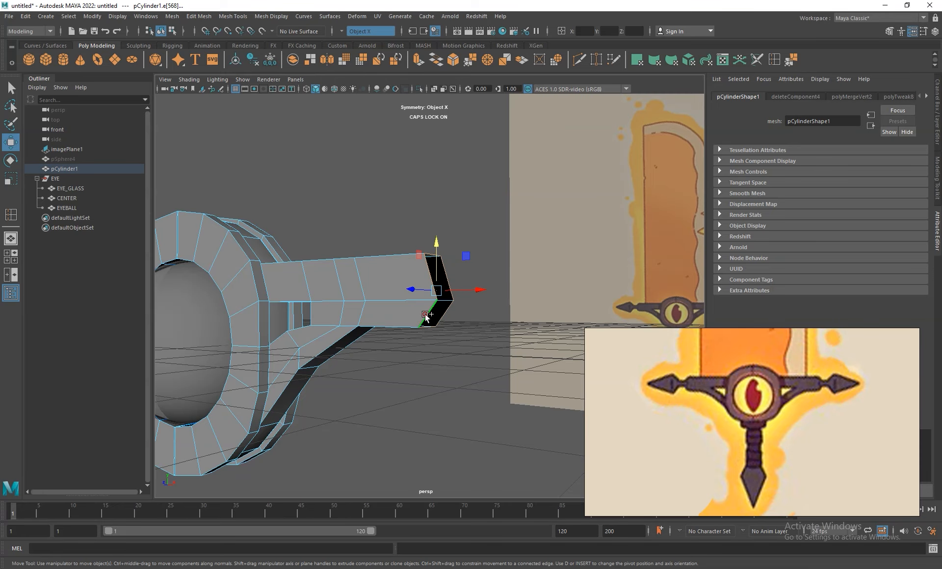
pyautogui.hotkey('ctrl', 'e')
pyautogui.scroll(4, 432, 294)
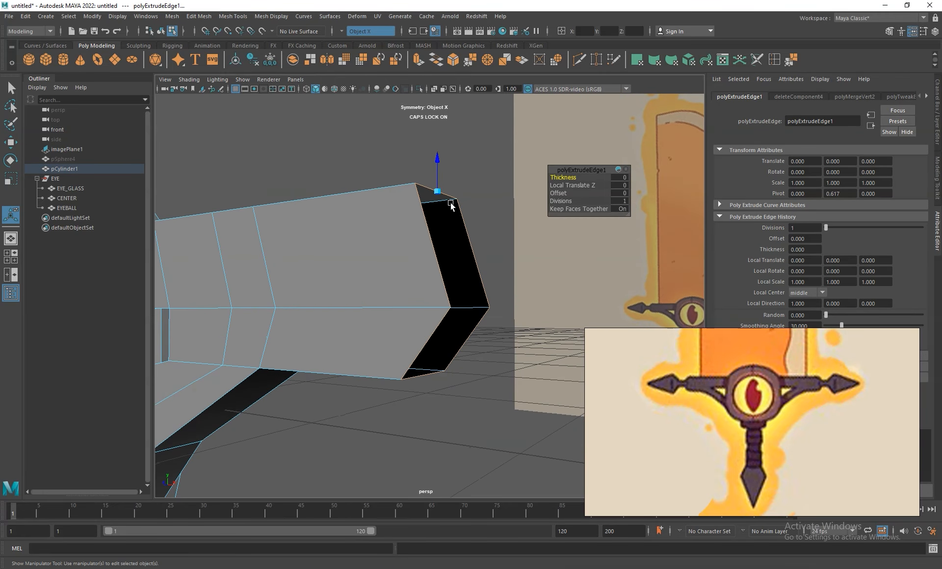
pyautogui.hotkey('ctrl', 'z')
pyautogui.hotkey('ctrl', 'z')
pyautogui.hotkey('ctrl', 'z')
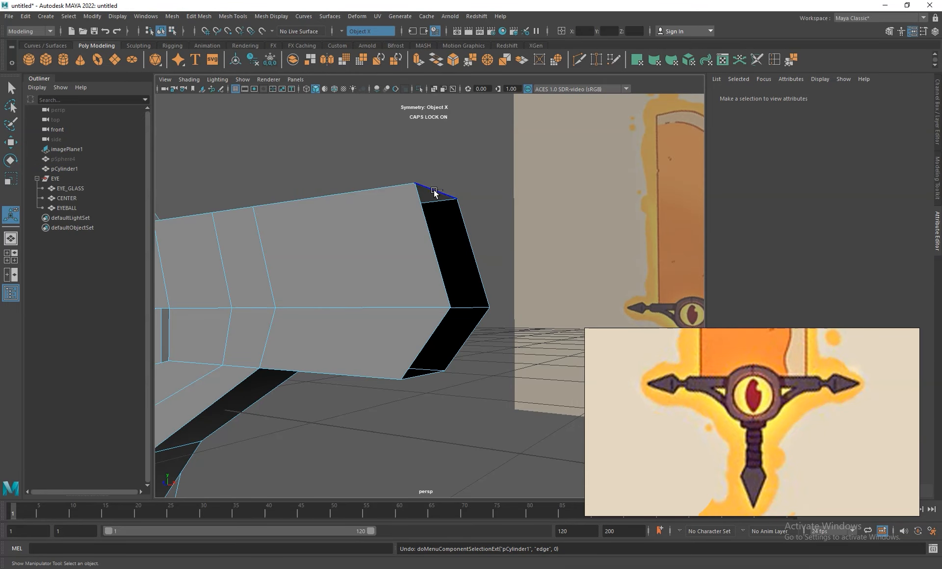
# Step: Flatten the arm's open-end vertices into a vertical line by scaling along the arm, and shift them slightly inward to match the reference
pyautogui.moveTo(416, 225); pyautogui.dragTo(369, 226, button='right')
pyautogui.scroll(-4, 462, 280)
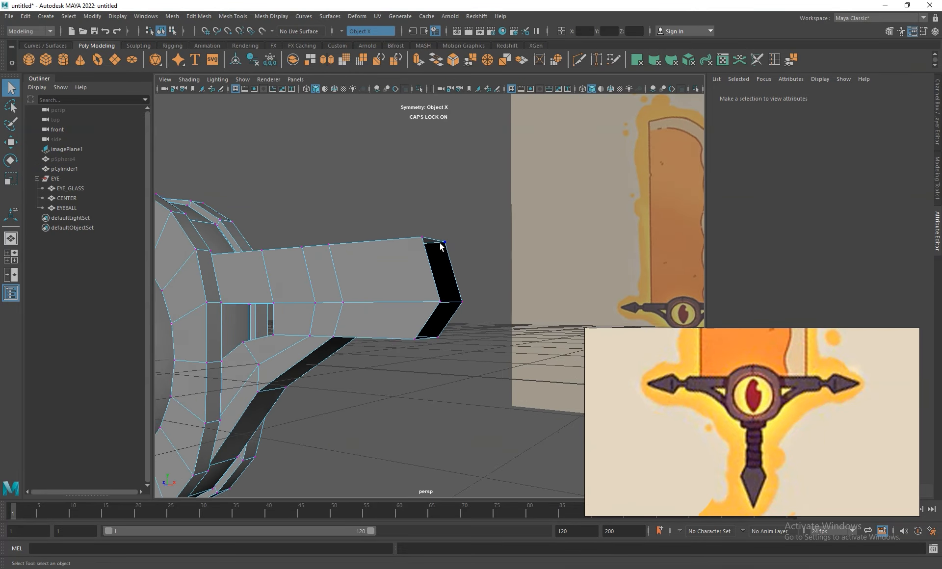
pyautogui.press('space')
pyautogui.keyDown('alt'); pyautogui.moveTo(398, 409); pyautogui.dragTo(342, 400, button='middle'); pyautogui.keyUp('alt')
pyautogui.moveTo(388, 335); pyautogui.dragTo(350, 410)
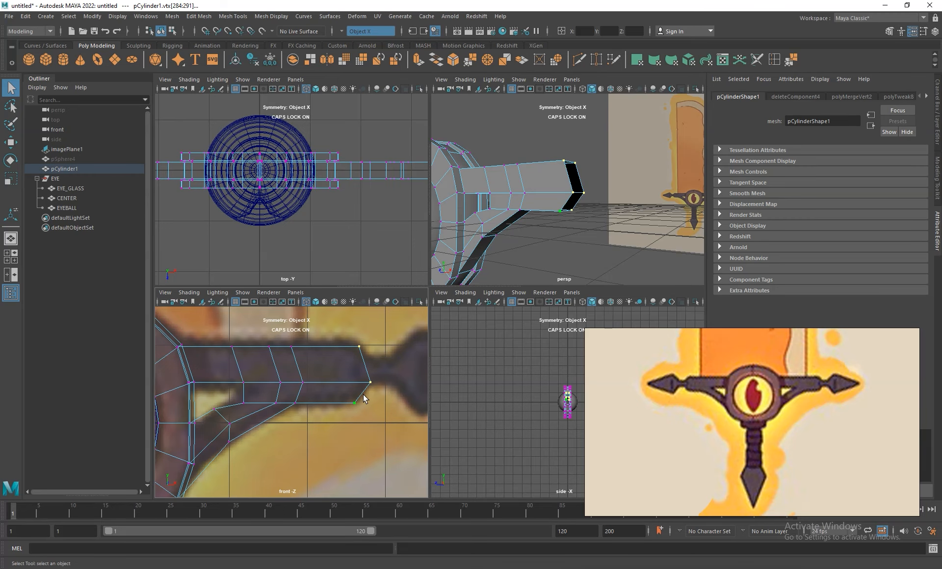
pyautogui.press('r')
pyautogui.moveTo(407, 376); pyautogui.dragTo(330, 374)
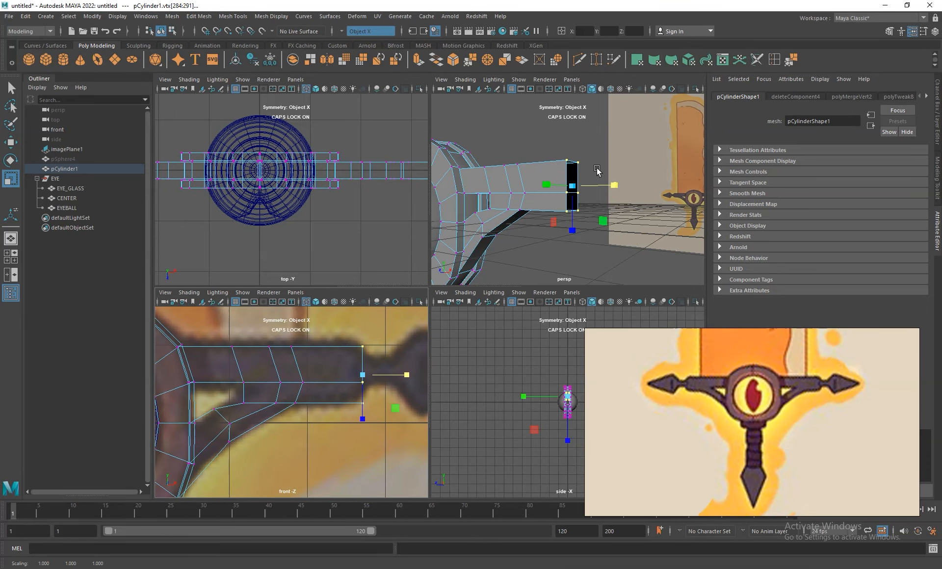
pyautogui.press('w')
pyautogui.moveTo(408, 376); pyautogui.dragTo(405, 376)
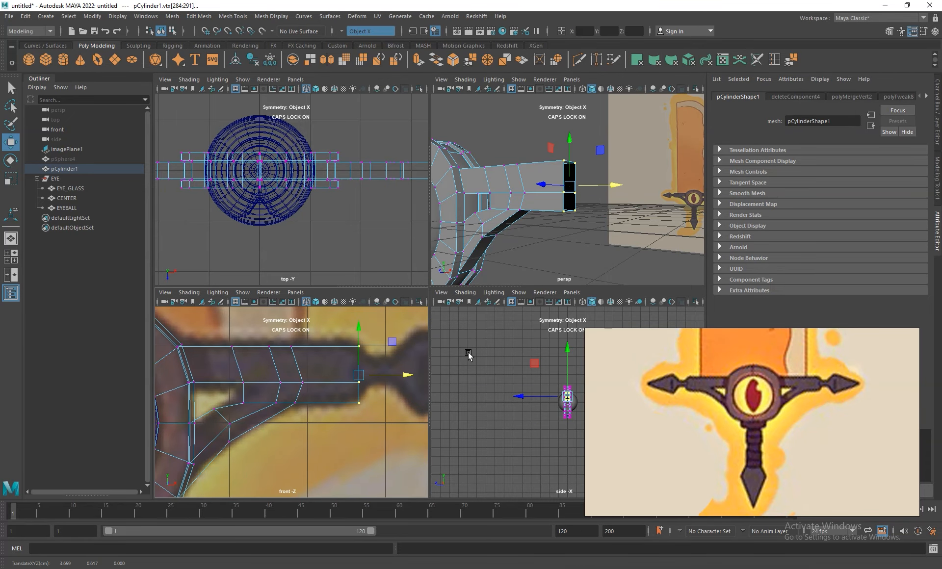
pyautogui.press('space')
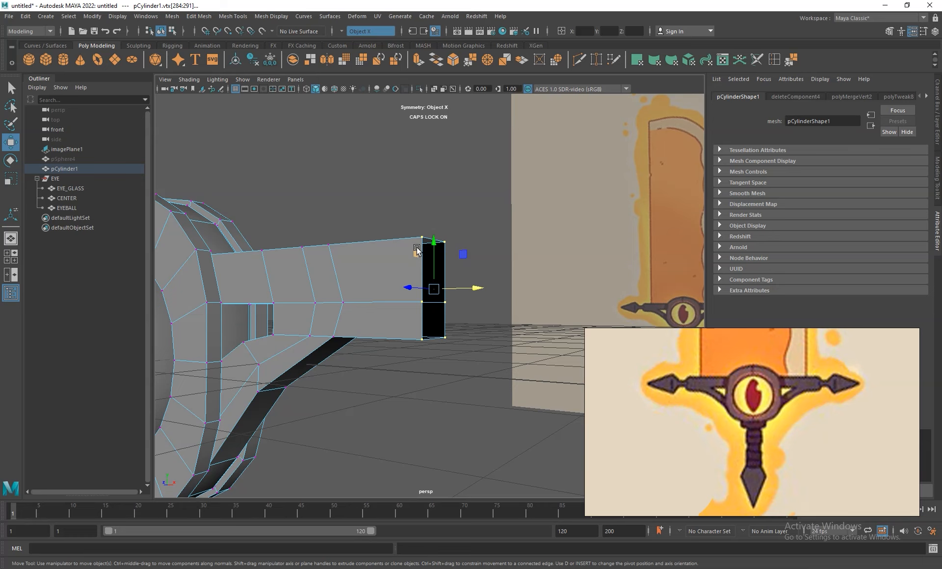
# Step: Raise the middle vertices of the arm's open end to halfway between its upper and lower corners
pyautogui.moveTo(414, 313); pyautogui.dragTo(464, 291)
pyautogui.moveTo(435, 255); pyautogui.dragTo(435, 241)
pyautogui.keyDown('alt'); pyautogui.moveTo(451, 307); pyautogui.dragTo(481, 301); pyautogui.keyUp('alt')
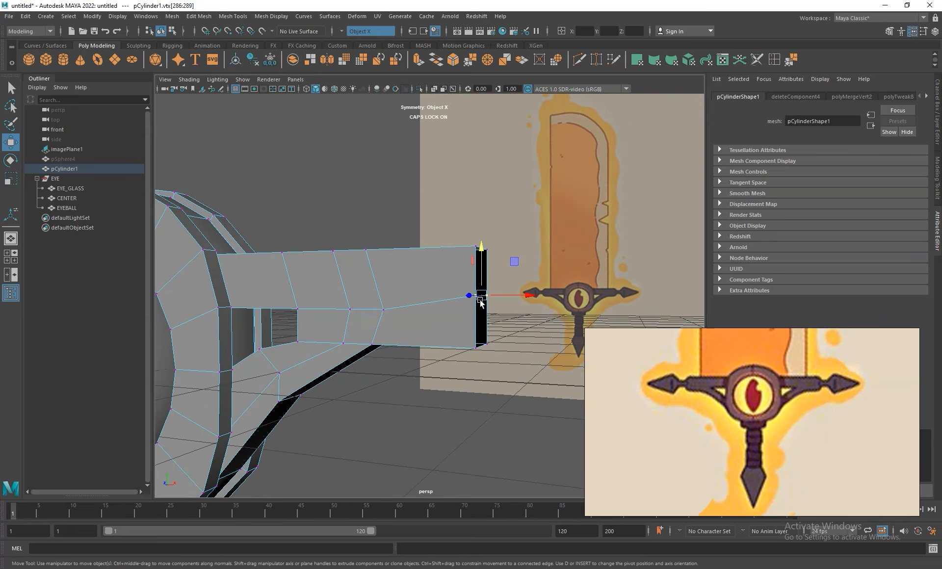
# Step: Extrude the border edge loop of the arm's open end inward with a local Z translation of -0.122
pyautogui.moveTo(403, 289); pyautogui.dragTo(428, 297, button='right')
pyautogui.click(473, 281)
pyautogui.doubleClick(472, 323)
pyautogui.keyDown('alt'); pyautogui.moveTo(428, 296); pyautogui.dragTo(390, 309); pyautogui.keyUp('alt')
pyautogui.hotkey('ctrl', 'e')
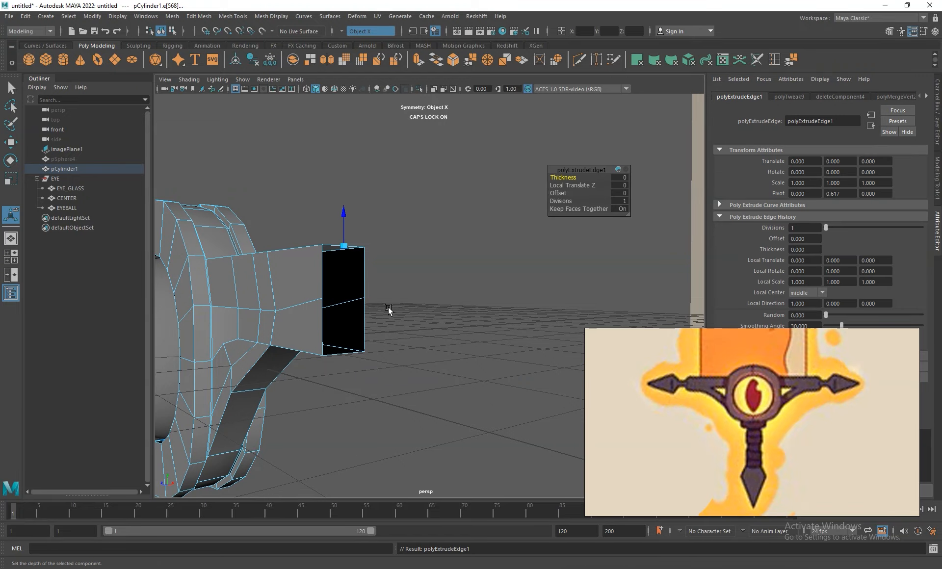
pyautogui.moveTo(345, 210); pyautogui.dragTo(453, 276)
# Step: Straighten both long sides of the extruded inner border by scaling each side's vertices flat in depth
pyautogui.moveTo(385, 262); pyautogui.dragTo(386, 241, button='right')
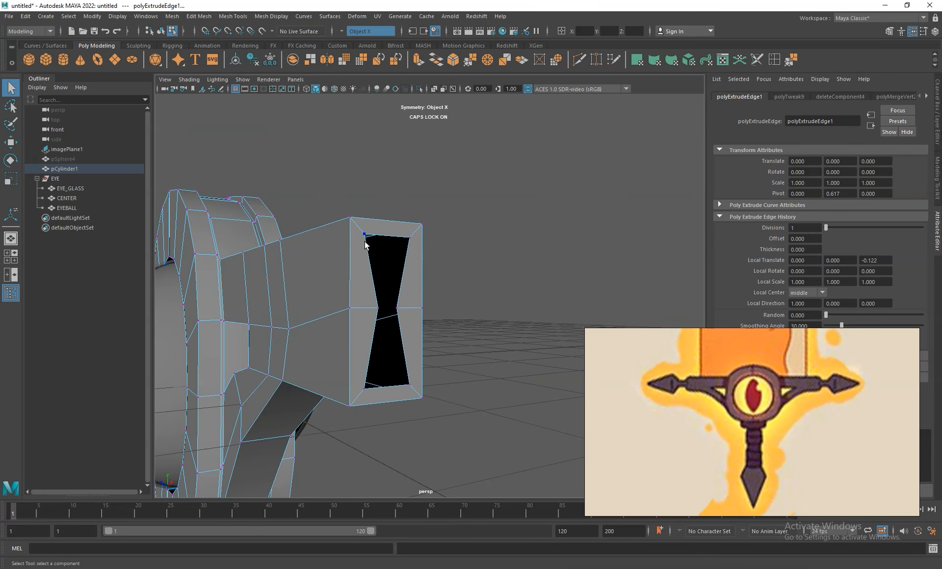
pyautogui.click(376, 309)
pyautogui.keyDown('shift'); pyautogui.click(412, 240); pyautogui.keyUp('shift')
pyautogui.press('r')
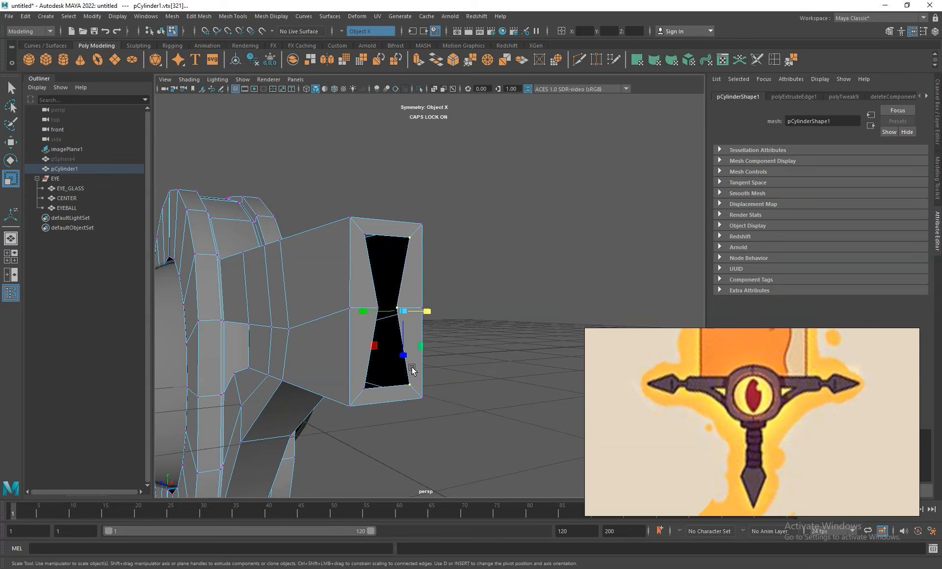
pyautogui.keyDown('alt'); pyautogui.moveTo(442, 302); pyautogui.dragTo(493, 339); pyautogui.keyUp('alt')
pyautogui.keyDown('alt'); pyautogui.moveTo(493, 340); pyautogui.dragTo(451, 235, button='middle'); pyautogui.keyUp('alt')
pyautogui.moveTo(377, 362); pyautogui.dragTo(446, 332)
pyautogui.click(378, 298)
pyautogui.keyDown('shift'); pyautogui.click(389, 359); pyautogui.keyUp('shift')
pyautogui.keyDown('shift'); pyautogui.click(383, 424); pyautogui.keyUp('shift')
pyautogui.moveTo(352, 373); pyautogui.dragTo(387, 359)
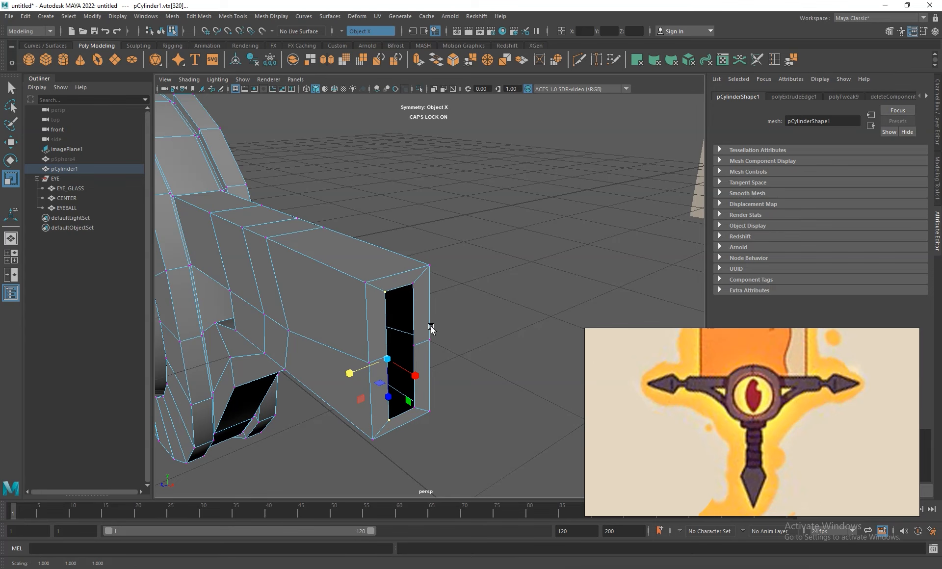
# Step: Check the arm's rounded open end in smooth mesh preview, and return to the unsmoothed display
pyautogui.press('F8')
pyautogui.press('3')
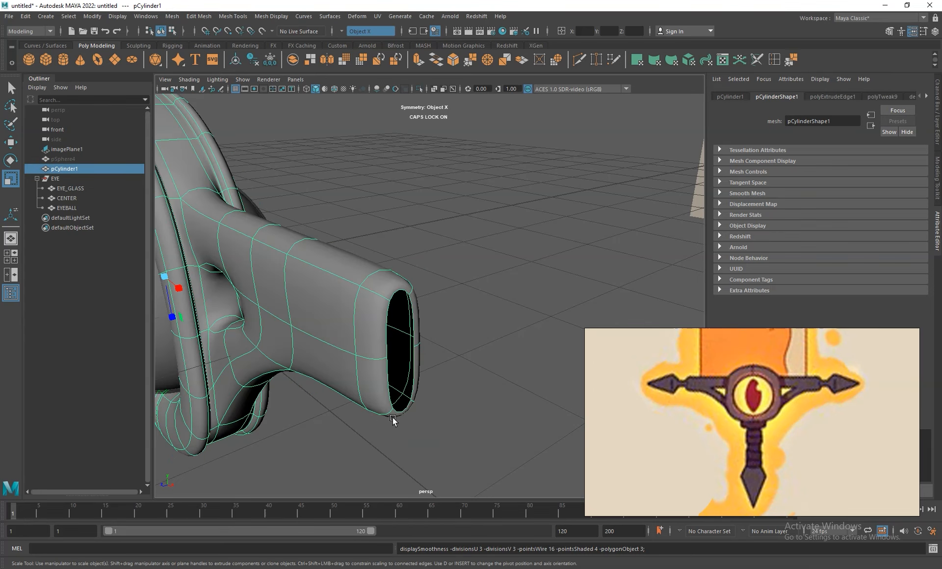
pyautogui.moveTo(366, 296); pyautogui.dragTo(409, 285, button='right')
pyautogui.keyDown('alt'); pyautogui.moveTo(488, 338); pyautogui.dragTo(375, 265, button='right'); pyautogui.keyUp('alt')
pyautogui.moveTo(375, 266)
pyautogui.keyDown('alt'); pyautogui.mouseDown()
pyautogui.moveTo(453, 242)
pyautogui.moveTo(373, 240)
pyautogui.moveTo(363, 253)
pyautogui.moveTo(387, 263)
pyautogui.mouseUp(); pyautogui.keyUp('alt')
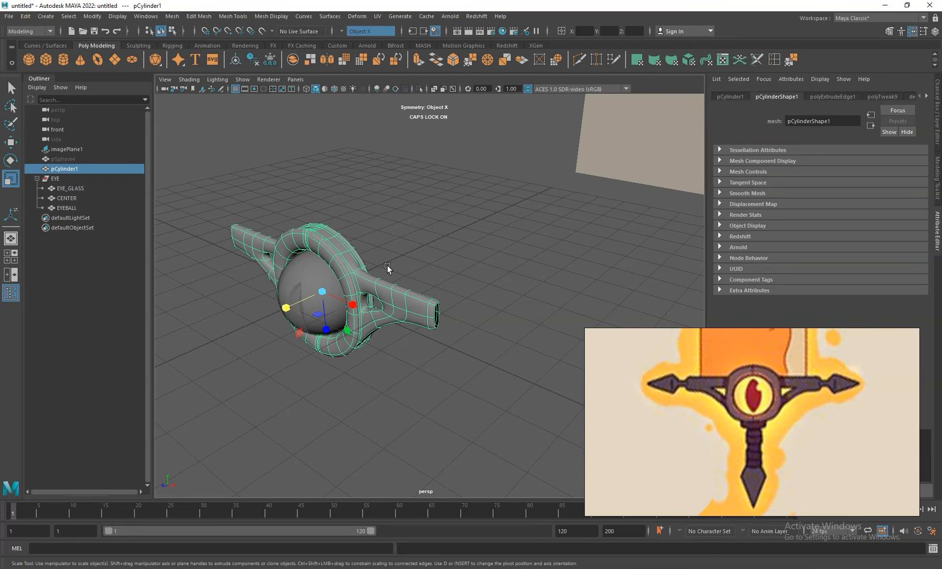
pyautogui.press('1')
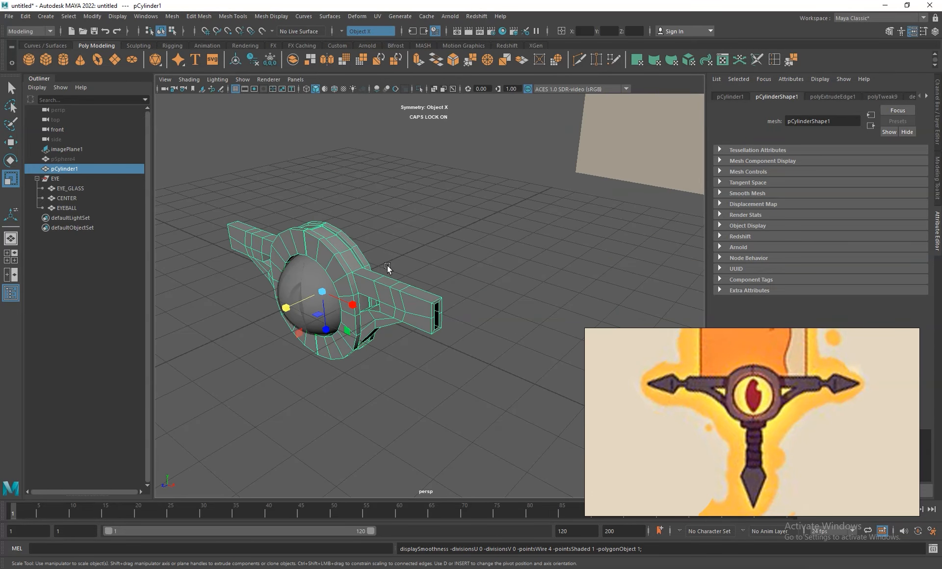
# Step: Scale the inner border edge loop of the arm's open end vertically by about 0.278 into a small, roughly square opening
pyautogui.keyDown('alt'); pyautogui.moveTo(427, 318); pyautogui.dragTo(447, 345, button='middle'); pyautogui.keyUp('alt')
pyautogui.keyDown('alt'); pyautogui.moveTo(447, 344); pyautogui.dragTo(504, 352, button='right'); pyautogui.keyUp('alt')
pyautogui.keyDown('alt'); pyautogui.moveTo(504, 352); pyautogui.dragTo(506, 337); pyautogui.keyUp('alt')
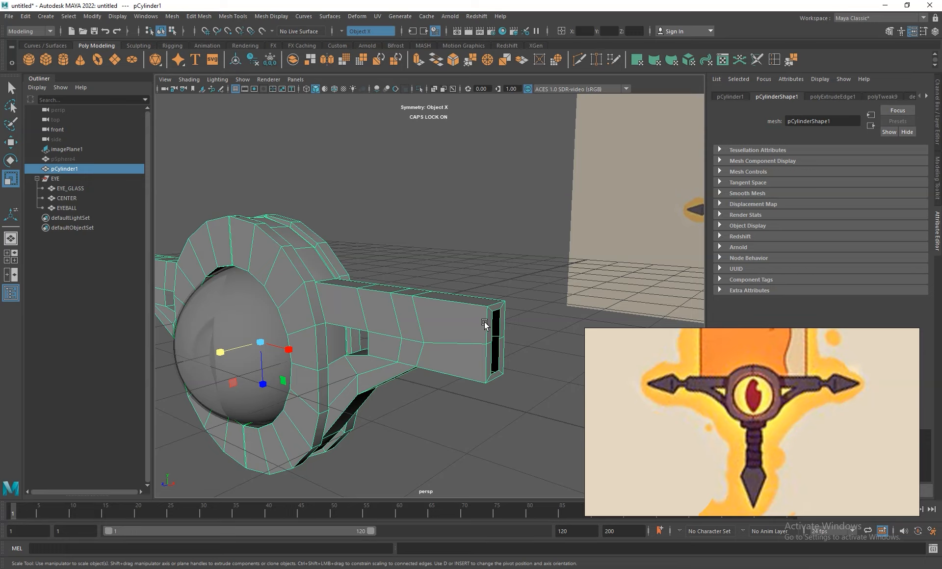
pyautogui.keyDown('alt'); pyautogui.moveTo(484, 325); pyautogui.dragTo(459, 312, button='middle'); pyautogui.keyUp('alt')
pyautogui.moveTo(454, 308); pyautogui.dragTo(452, 274, button='right')
pyautogui.click(466, 360)
pyautogui.click(466, 362)
pyautogui.moveTo(464, 362); pyautogui.dragTo(464, 369)
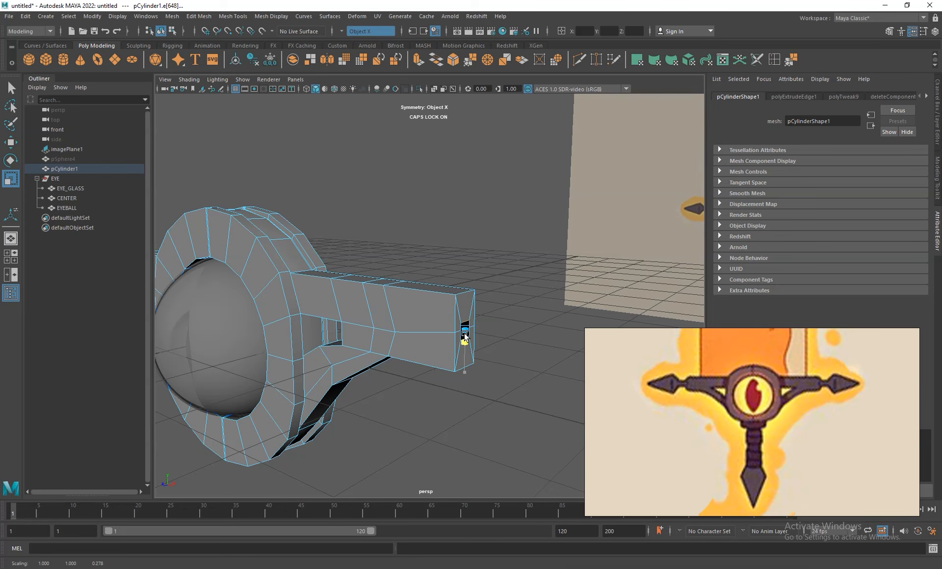
pyautogui.press('f')
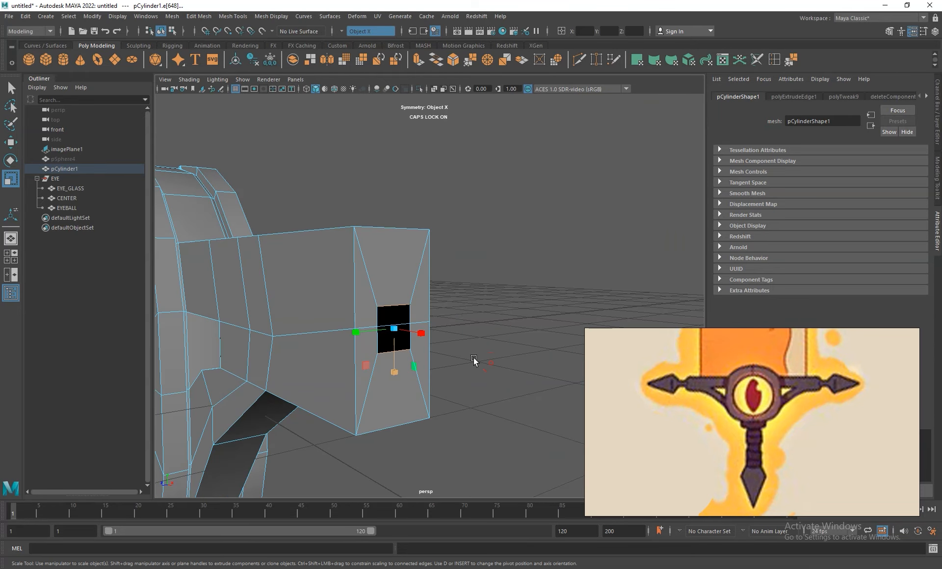
# Step: Move the small opening's border edge loop upward, lining it up with the thin neck in the front reference
pyautogui.keyDown('shift'); pyautogui.moveTo(410, 313); pyautogui.dragTo(412, 338); pyautogui.keyUp('shift')
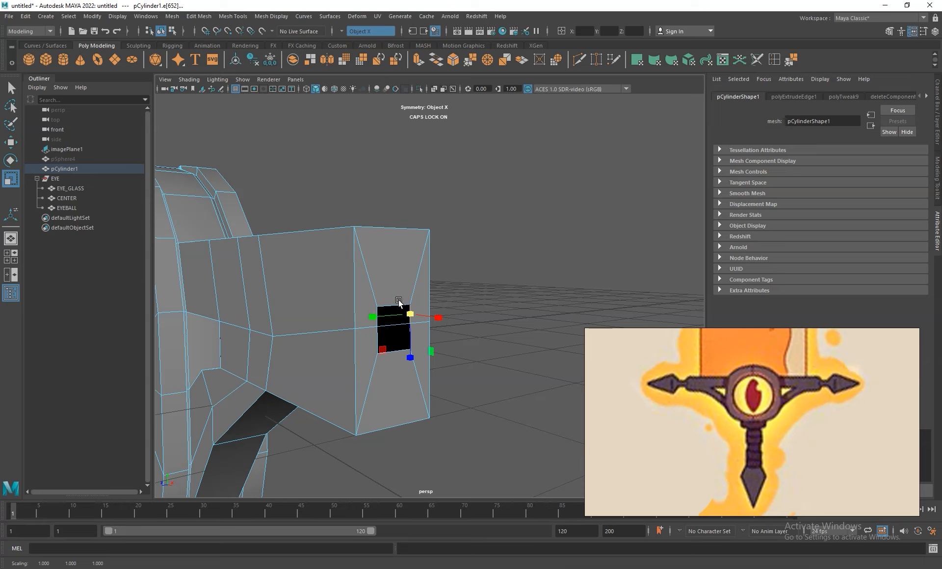
pyautogui.press('q')
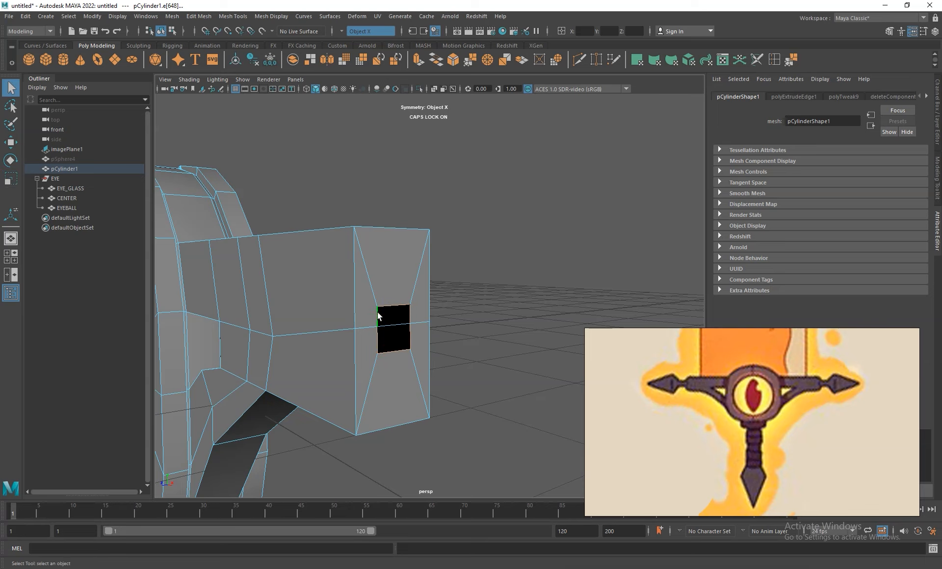
pyautogui.press('w')
pyautogui.moveTo(389, 278); pyautogui.dragTo(389, 228)
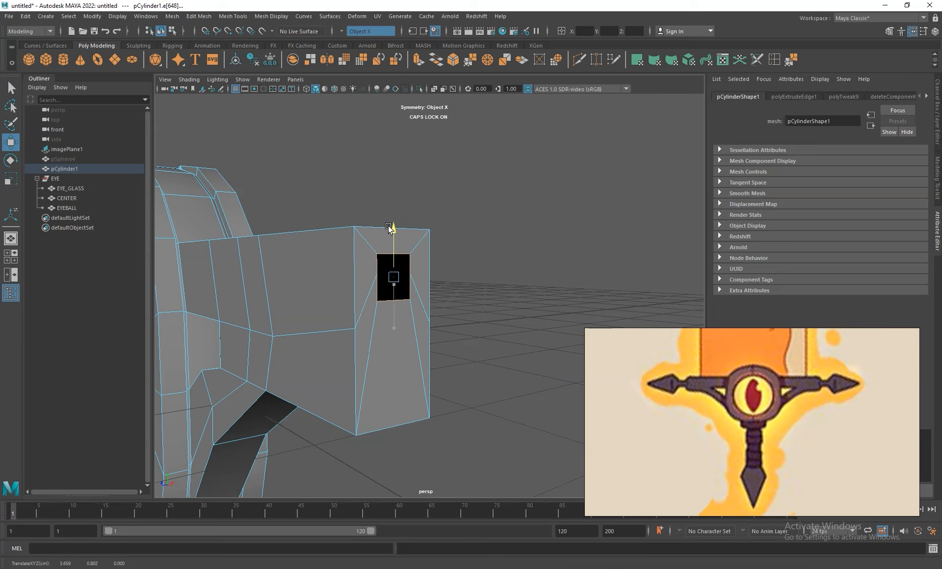
pyautogui.press('space')
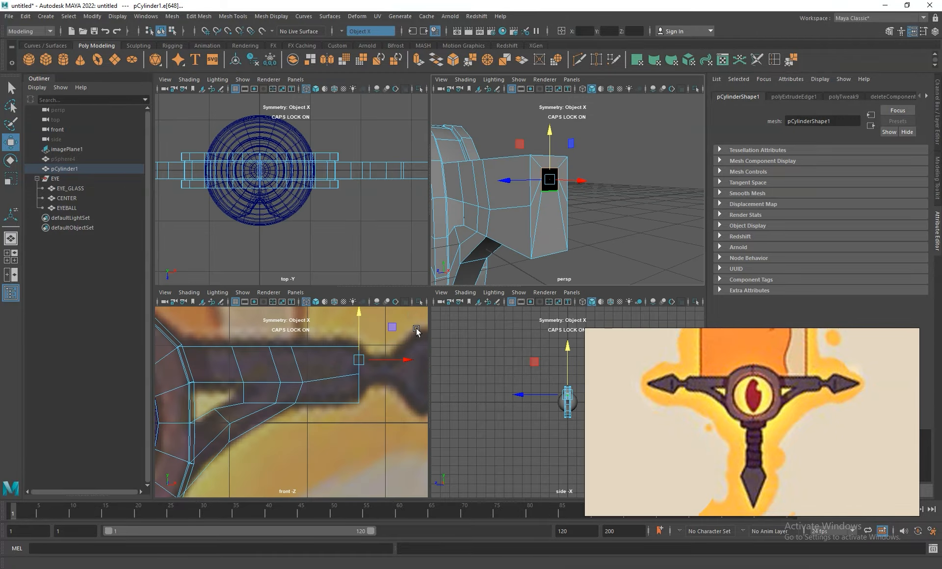
pyautogui.moveTo(356, 328); pyautogui.dragTo(361, 322)
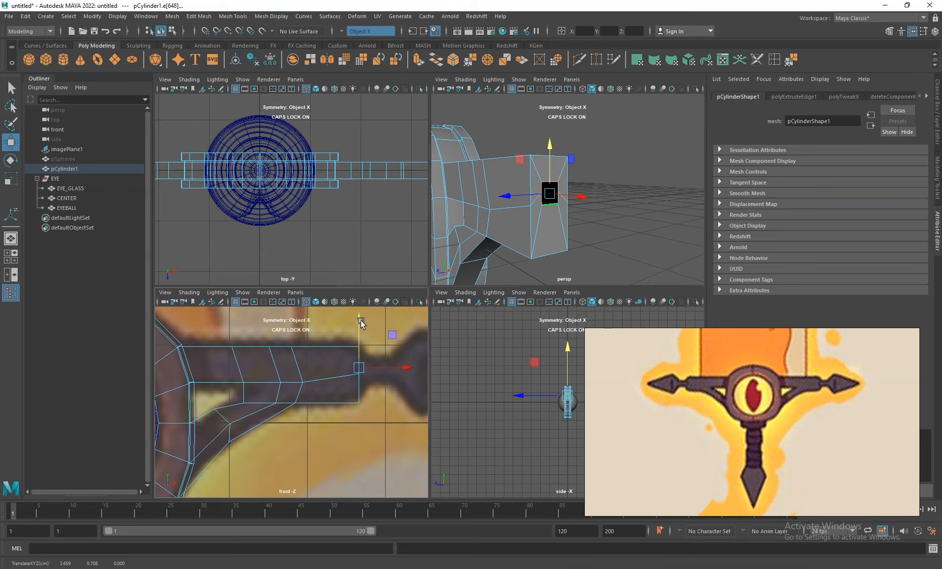
# Step: Stretch the opening's border edge loop vertically and move it slightly outward along the arm to bevel the end
pyautogui.press('r')
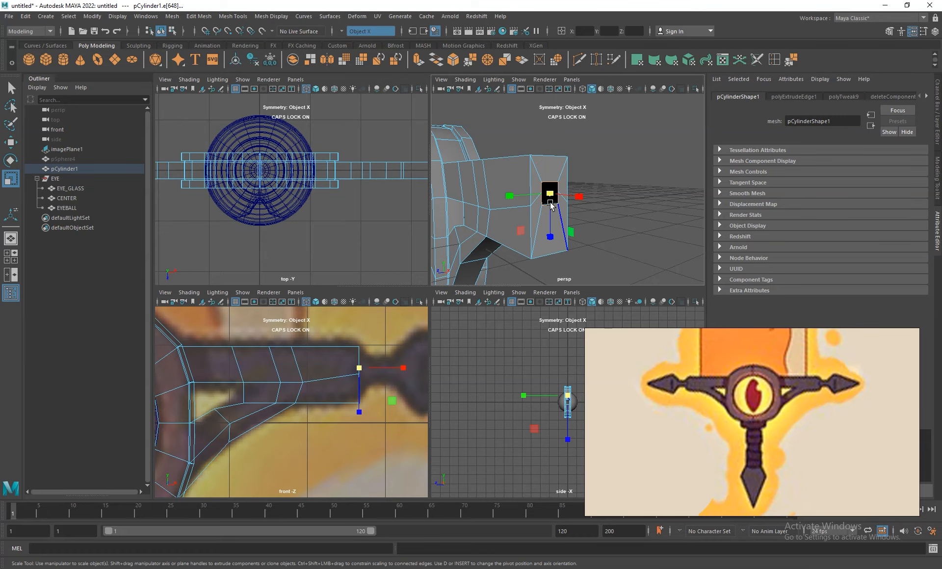
pyautogui.moveTo(548, 227); pyautogui.dragTo(548, 242)
pyautogui.press('w')
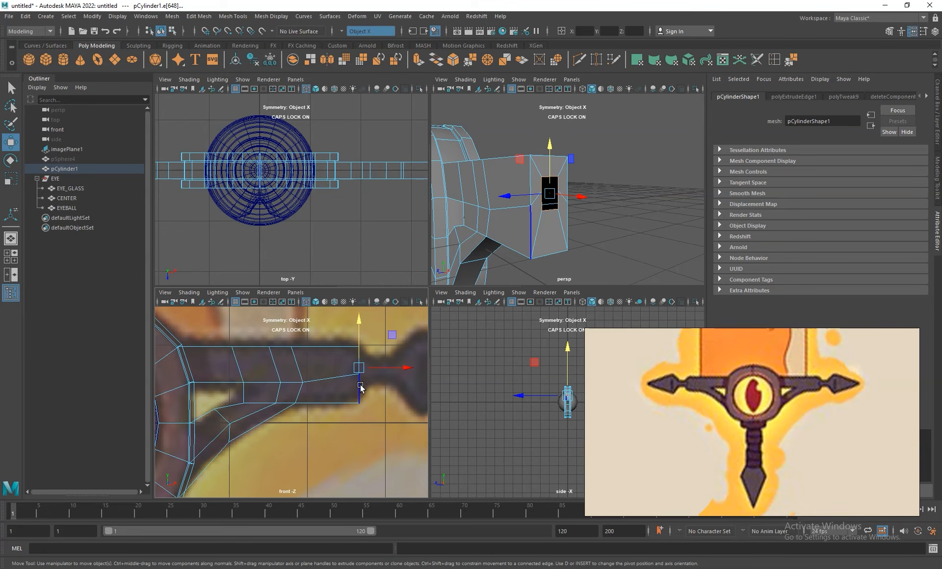
pyautogui.rightClick(537, 167)
pyautogui.click(496, 168)
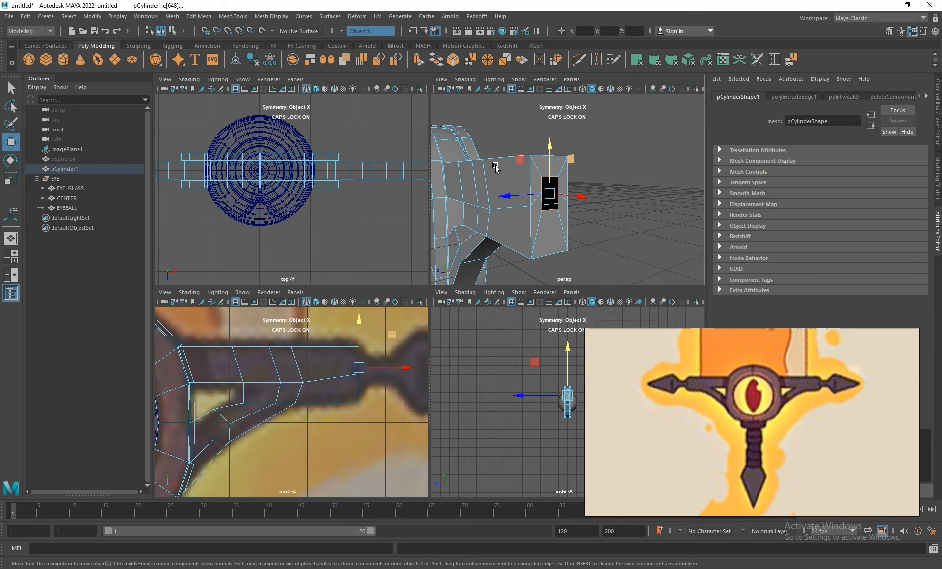
pyautogui.moveTo(574, 196); pyautogui.dragTo(581, 198)
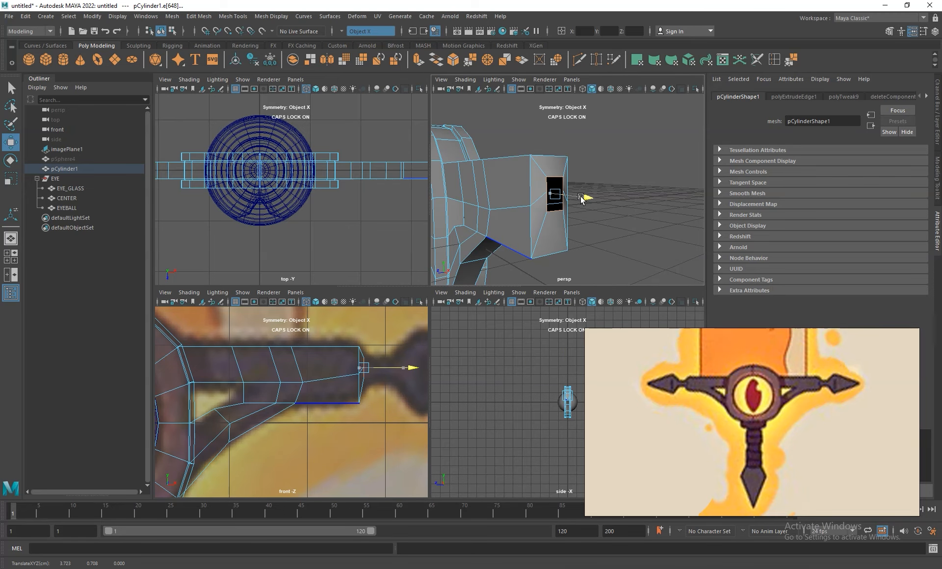
# Step: Scale the opening's border loop a little taller and adjust its height to fit the reference's neck
pyautogui.press('r')
pyautogui.moveTo(366, 394); pyautogui.dragTo(366, 404)
pyautogui.press('w')
pyautogui.moveTo(367, 351); pyautogui.dragTo(370, 336)
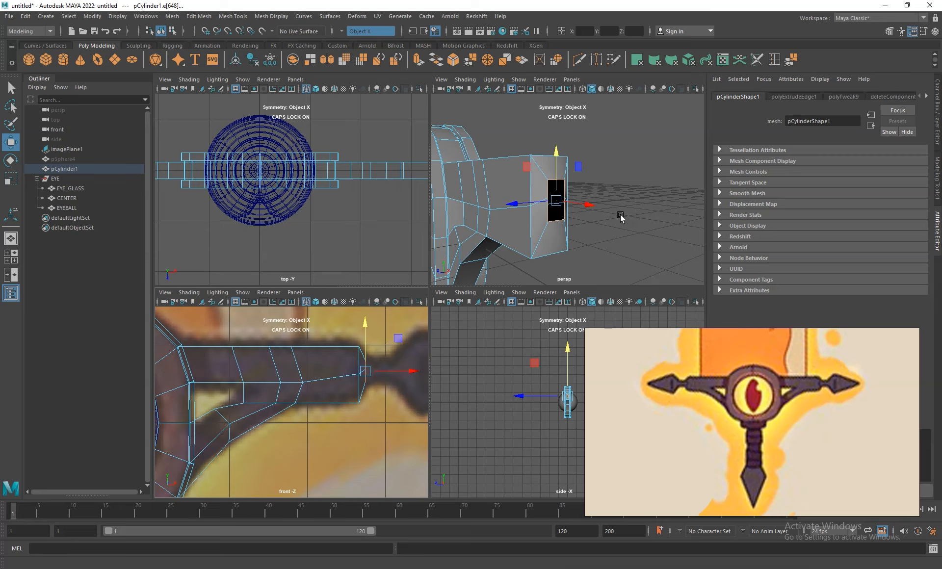
# Step: Extrude the opening's border edges outward along the arm to form the thin neck up to the arrowhead
pyautogui.hotkey('ctrl', 'e')
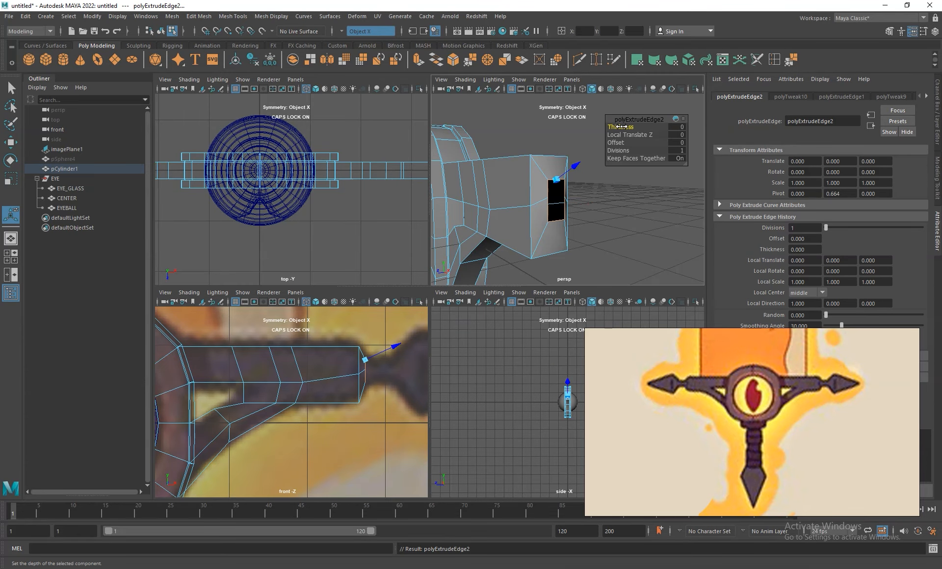
pyautogui.press('w')
pyautogui.moveTo(591, 212); pyautogui.dragTo(619, 227)
pyautogui.keyDown('alt'); pyautogui.moveTo(368, 382); pyautogui.dragTo(236, 397, button='middle'); pyautogui.keyUp('alt')
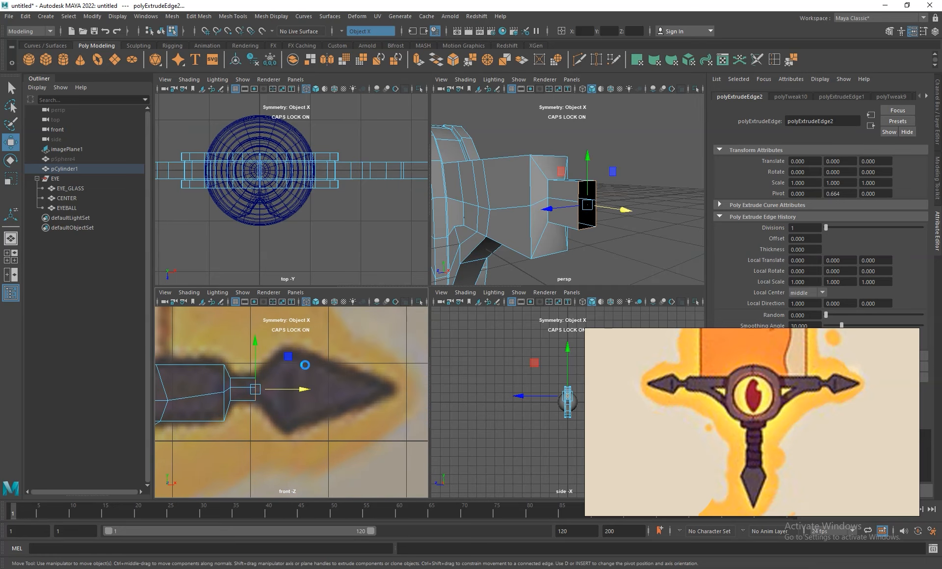
# Step: Extrude the neck's end loop outward by 0.282 in local Z and move it along the arm to the arrowhead's widest point
pyautogui.hotkey('ctrl', 'e')
pyautogui.moveTo(587, 147); pyautogui.dragTo(586, 101)
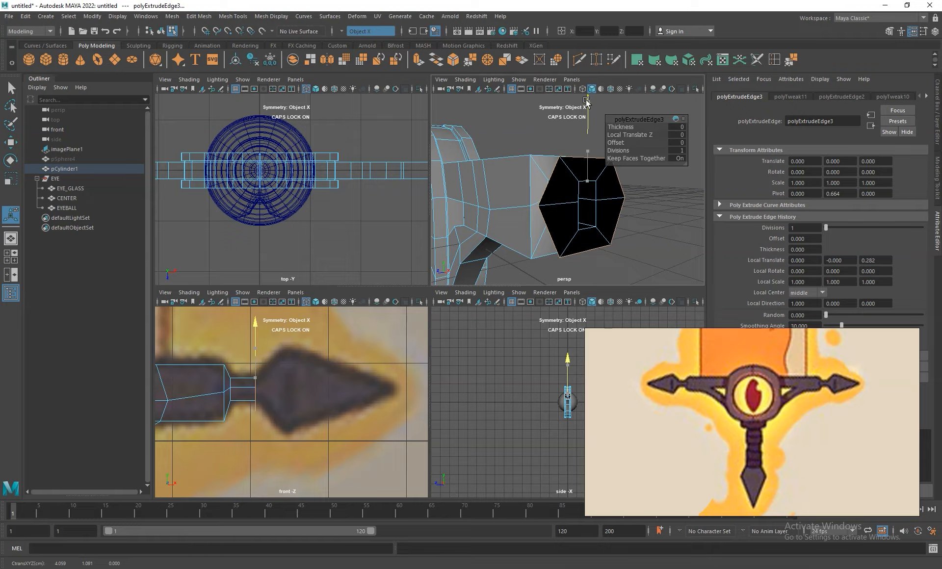
pyautogui.scroll(-6, 584, 147)
pyautogui.keyDown('alt'); pyautogui.moveTo(554, 172); pyautogui.dragTo(618, 172); pyautogui.keyUp('alt')
pyautogui.press('w')
pyautogui.moveTo(297, 391); pyautogui.dragTo(331, 391)
# Step: Narrow the flared arrowhead edge loop in depth by scaling it along the Z axis
pyautogui.press('r')
pyautogui.moveTo(619, 232); pyautogui.dragTo(630, 273, button='middle')
pyautogui.keyDown('alt'); pyautogui.moveTo(630, 273); pyautogui.dragTo(501, 212); pyautogui.keyUp('alt')
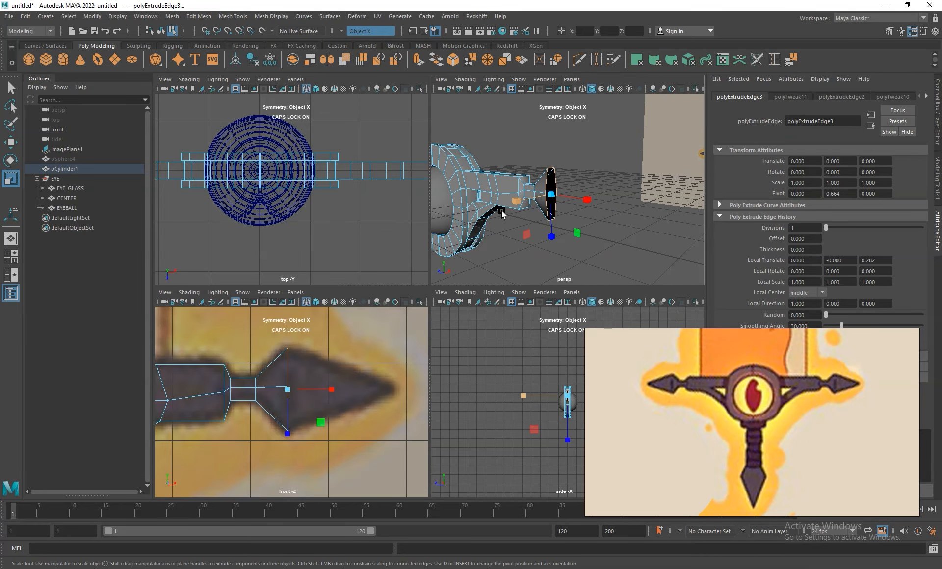
# Step: Extrude the arrowhead's widest edge loop by -0.445 in local Z and move the small end loop along X toward the tip
pyautogui.hotkey('ctrl', 'e')
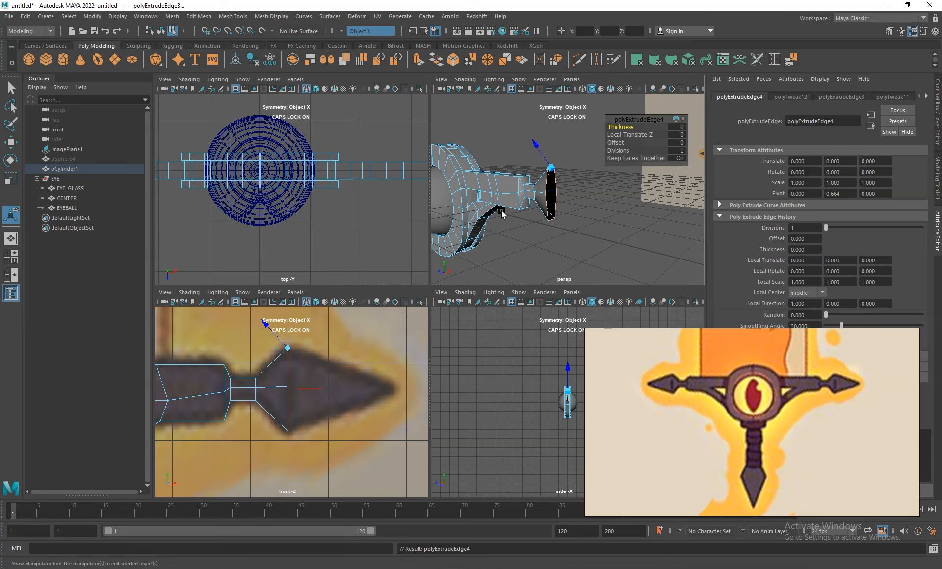
pyautogui.moveTo(265, 324); pyautogui.dragTo(289, 350)
pyautogui.scroll(4, 567, 240)
pyautogui.moveTo(567, 239)
pyautogui.keyDown('alt'); pyautogui.mouseDown()
pyautogui.moveTo(542, 237)
pyautogui.moveTo(572, 247)
pyautogui.moveTo(563, 244)
pyautogui.mouseUp(); pyautogui.keyUp('alt')
pyautogui.press('r')
pyautogui.press('w')
pyautogui.moveTo(561, 255); pyautogui.dragTo(669, 279)
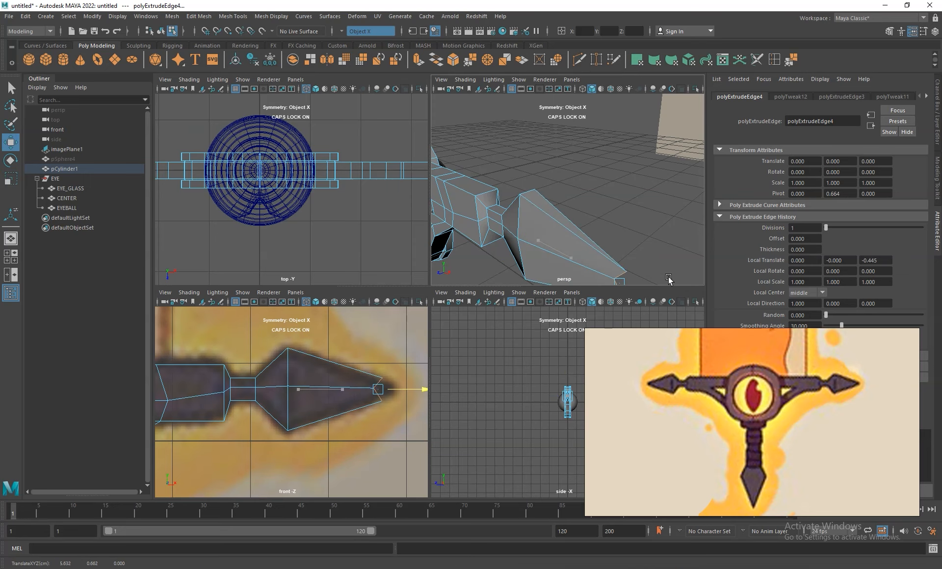
# Step: Merge the vertices at the arrowhead's end into a single point using a merge threshold of 1
pyautogui.press('f')
pyautogui.moveTo(542, 170); pyautogui.dragTo(487, 171, button='right')
pyautogui.scroll(-4, 627, 235)
pyautogui.keyDown('alt'); pyautogui.moveTo(609, 227); pyautogui.dragTo(638, 188); pyautogui.keyUp('alt')
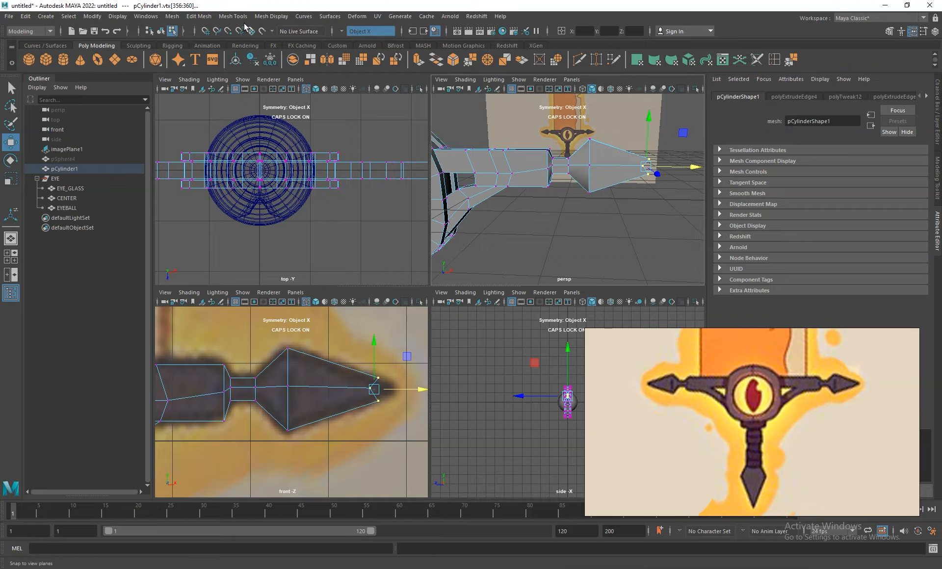
pyautogui.click(198, 16)
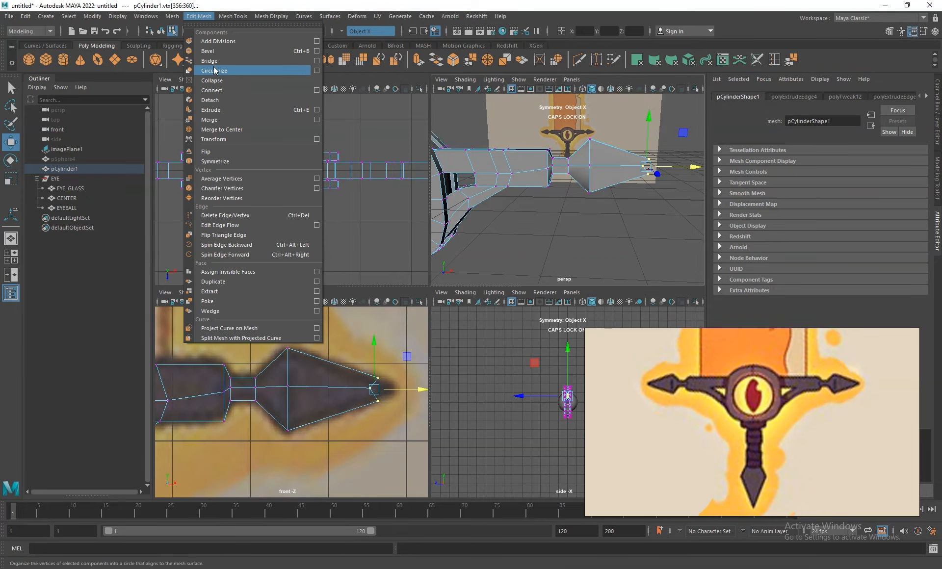
pyautogui.click(317, 120)
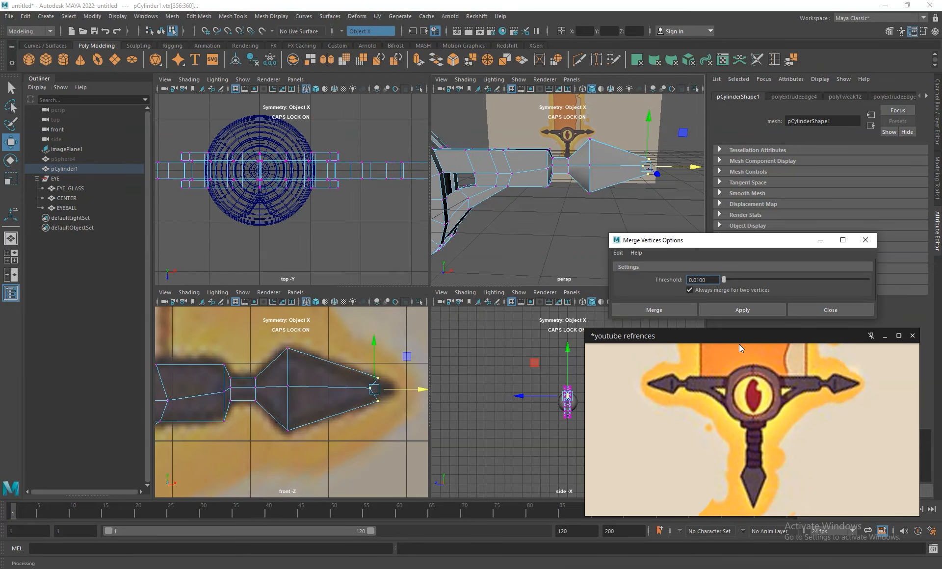
pyautogui.click(742, 313)
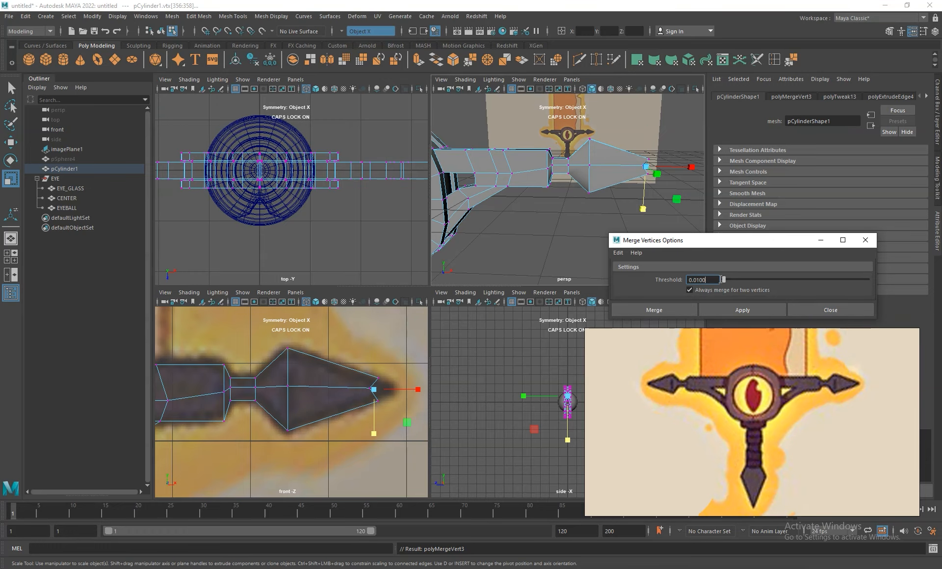
pyautogui.write('1')
pyautogui.click(768, 312)
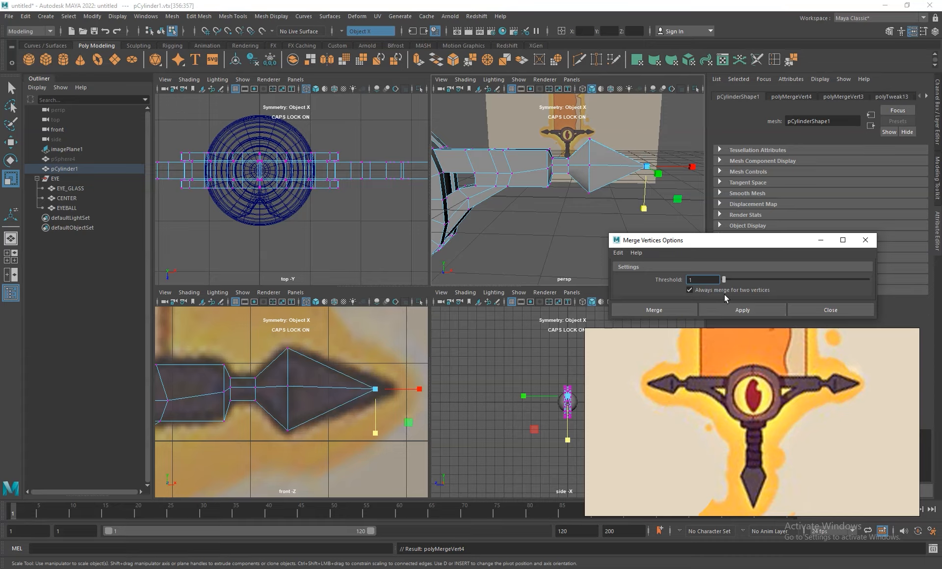
# Step: Move the merged arrowhead tip vertex outward along X to the reference's point
pyautogui.rightClick(599, 163)
pyautogui.moveTo(670, 152); pyautogui.dragTo(623, 189)
pyautogui.press('w')
pyautogui.moveTo(408, 390); pyautogui.dragTo(429, 394)
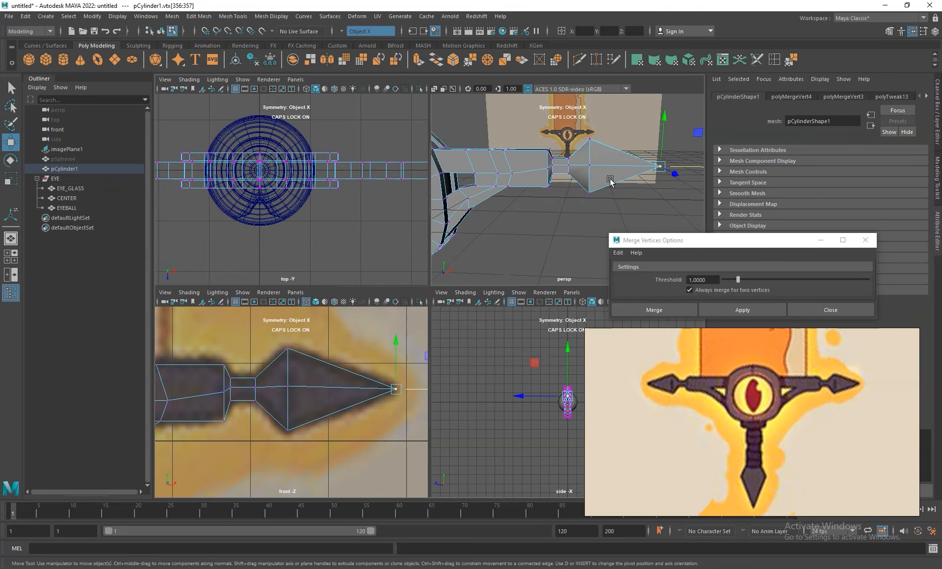
# Step: Return the crossguard to object mode, save the scene as SWARD.mb and close the vertex merge options
pyautogui.press('space')
pyautogui.keyDown('alt'); pyautogui.moveTo(459, 225); pyautogui.dragTo(420, 297); pyautogui.keyUp('alt')
pyautogui.moveTo(419, 297); pyautogui.dragTo(457, 270, button='right')
pyautogui.keyDown('alt'); pyautogui.moveTo(499, 298); pyautogui.dragTo(504, 272); pyautogui.keyUp('alt')
pyautogui.click(434, 348)
pyautogui.press('1')
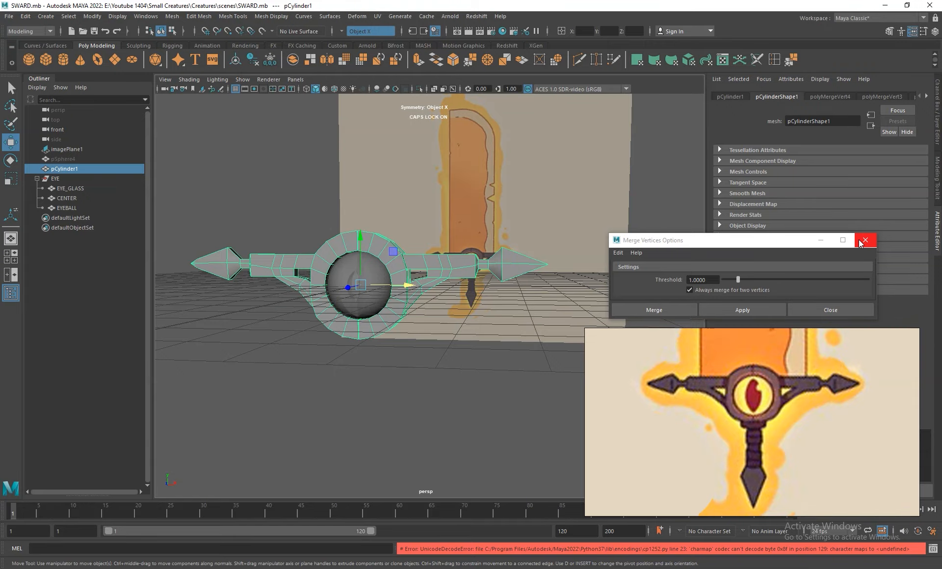
pyautogui.click(861, 241)
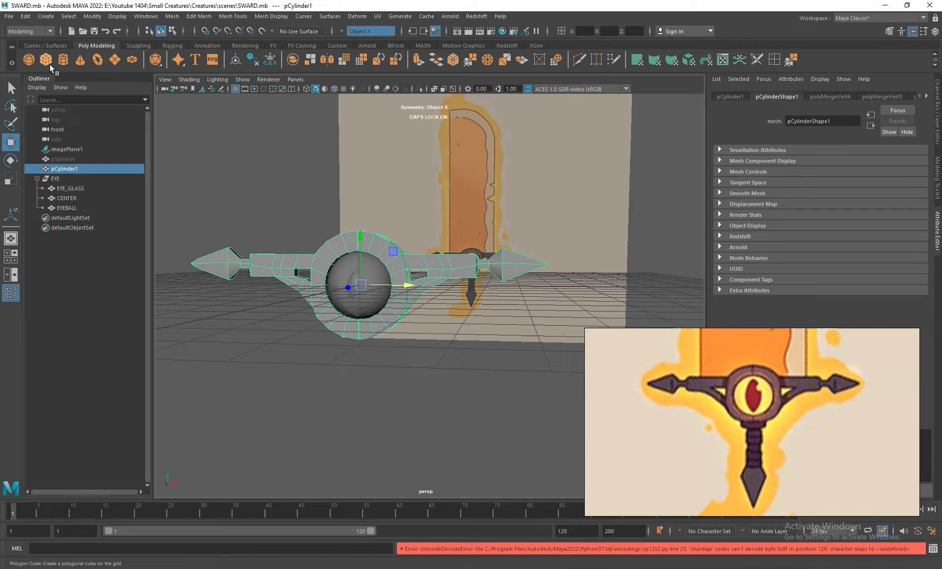
# Step: Create a polygon cylinder and move it down about 2.3 units, below the crossguard's ring
pyautogui.click(65, 57)
pyautogui.moveTo(356, 240); pyautogui.dragTo(360, 307)
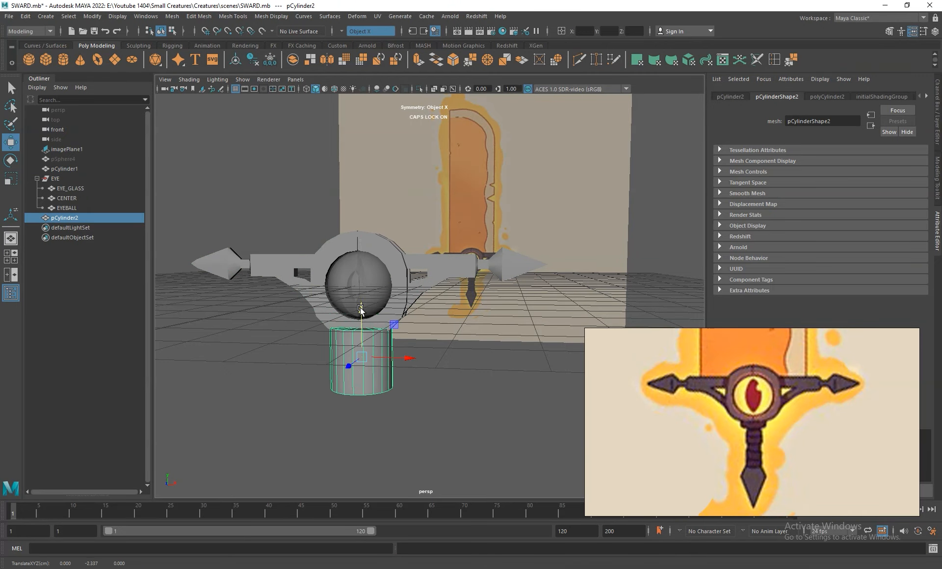
pyautogui.keyDown('alt'); pyautogui.moveTo(366, 293); pyautogui.dragTo(343, 306); pyautogui.keyUp('alt')
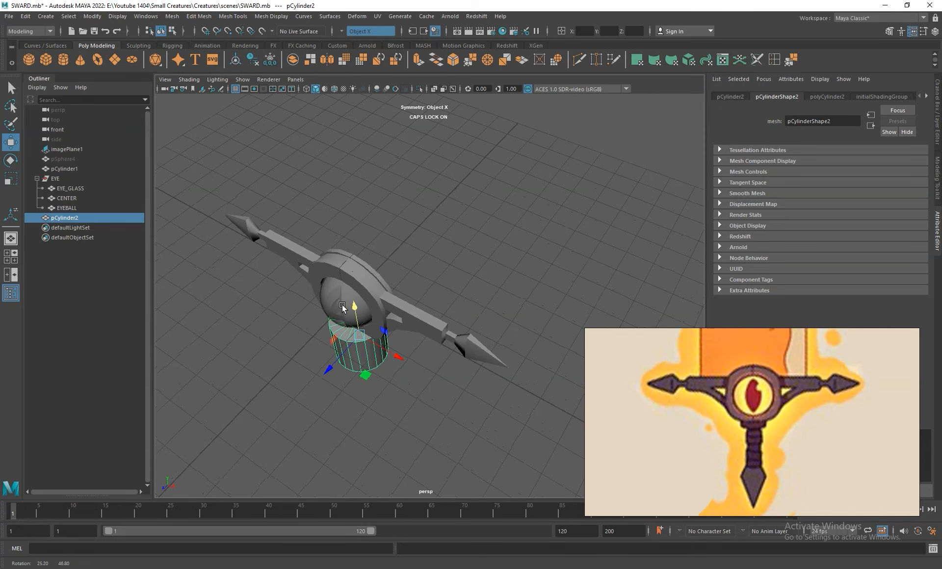
# Step: Scale the crossguard along Z so its ring and arms become deeper
pyautogui.click(362, 286)
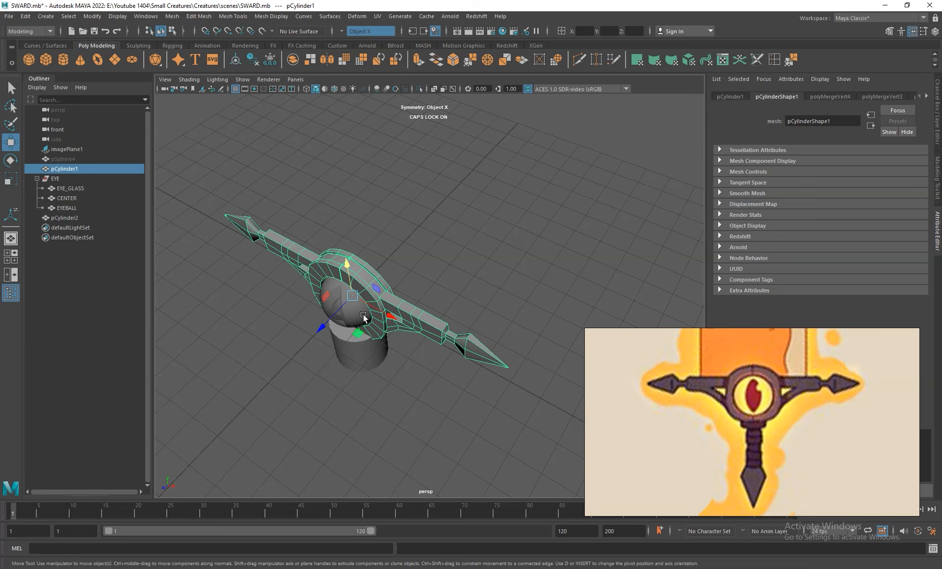
pyautogui.press('r')
pyautogui.moveTo(331, 321); pyautogui.dragTo(369, 369)
# Step: Flatten the cylinder and position it at the ring's base to match the reference handle's collar
pyautogui.click(369, 370)
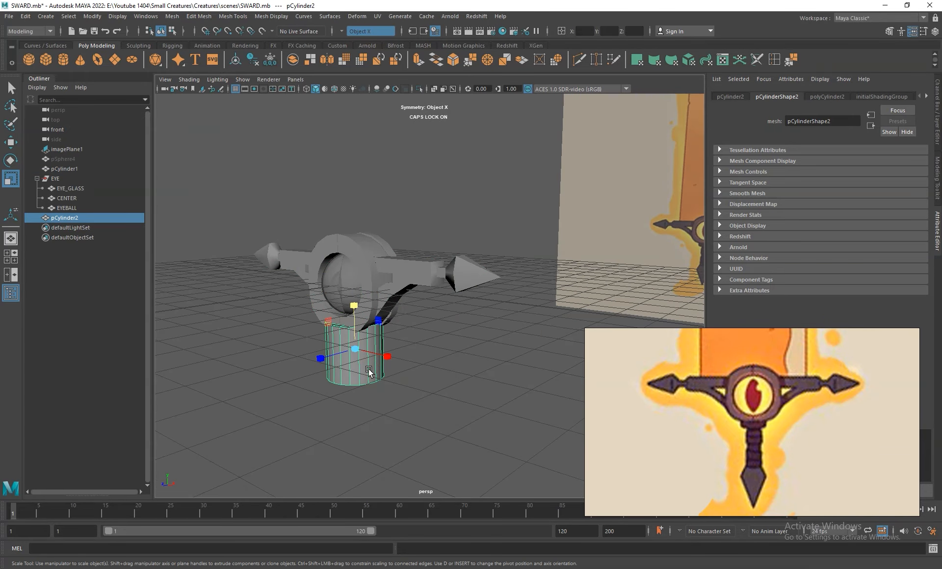
pyautogui.press('space')
pyautogui.press('space')
pyautogui.scroll(-3, 459, 343)
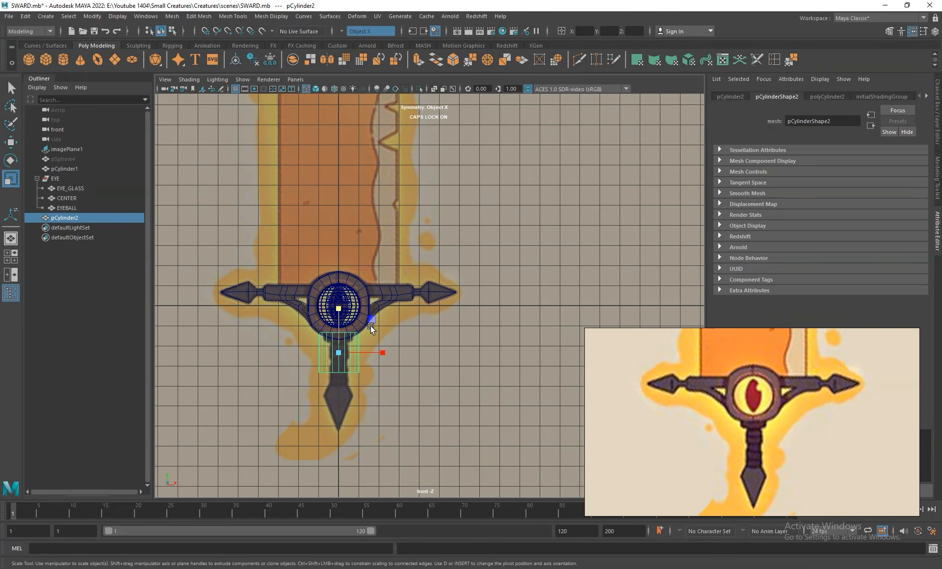
pyautogui.scroll(5, 371, 328)
pyautogui.scroll(-3, 494, 358)
pyautogui.moveTo(434, 380); pyautogui.dragTo(440, 315)
pyautogui.press('w')
pyautogui.press('r')
pyautogui.press('w')
pyautogui.press('space')
pyautogui.press('space')
pyautogui.keyDown('alt'); pyautogui.moveTo(387, 242); pyautogui.dragTo(368, 273); pyautogui.keyUp('alt')
# Step: Scale the crossguard slightly deeper along Z and check its shape in smooth preview
pyautogui.click(367, 273)
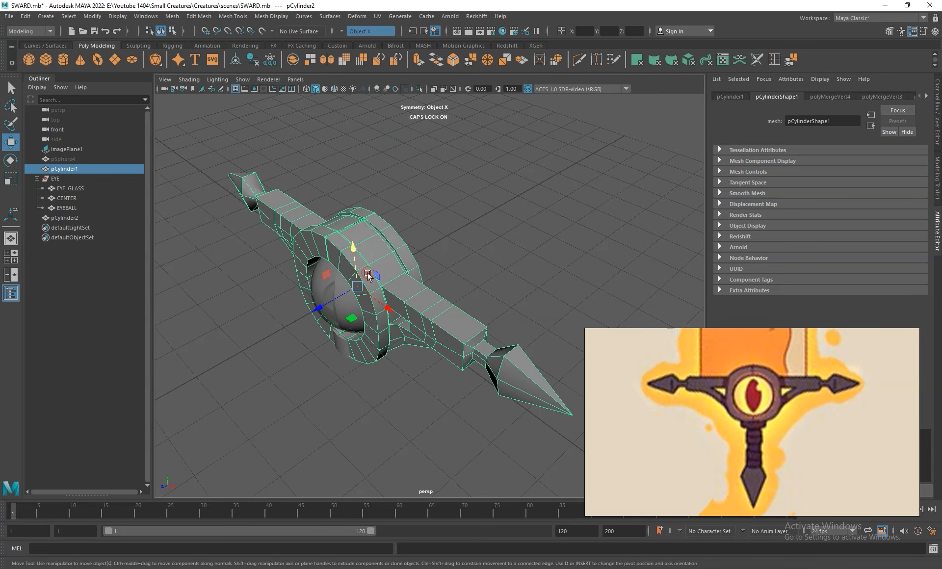
pyautogui.press('r')
pyautogui.moveTo(319, 308); pyautogui.dragTo(315, 312)
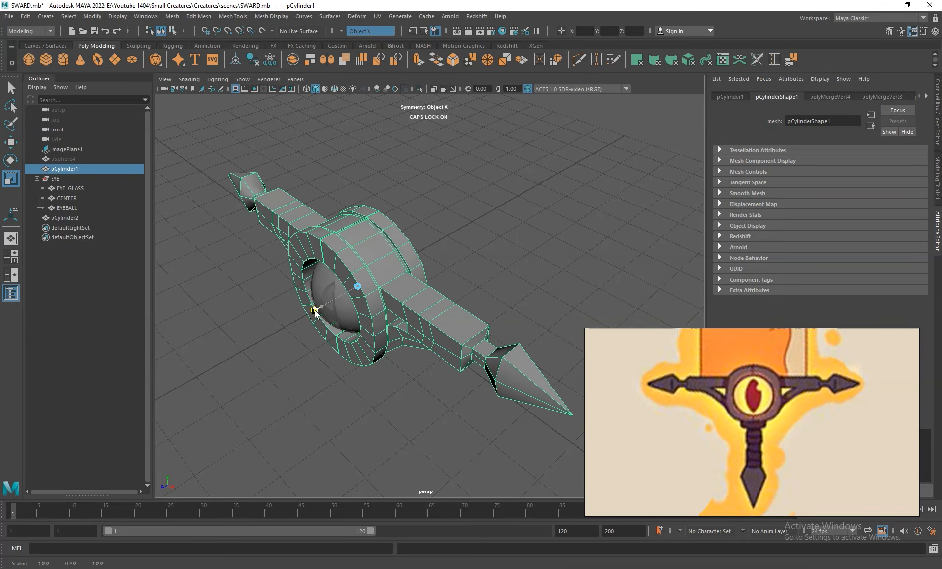
pyautogui.keyDown('alt'); pyautogui.moveTo(336, 367); pyautogui.dragTo(426, 347); pyautogui.keyUp('alt')
pyautogui.press('3')
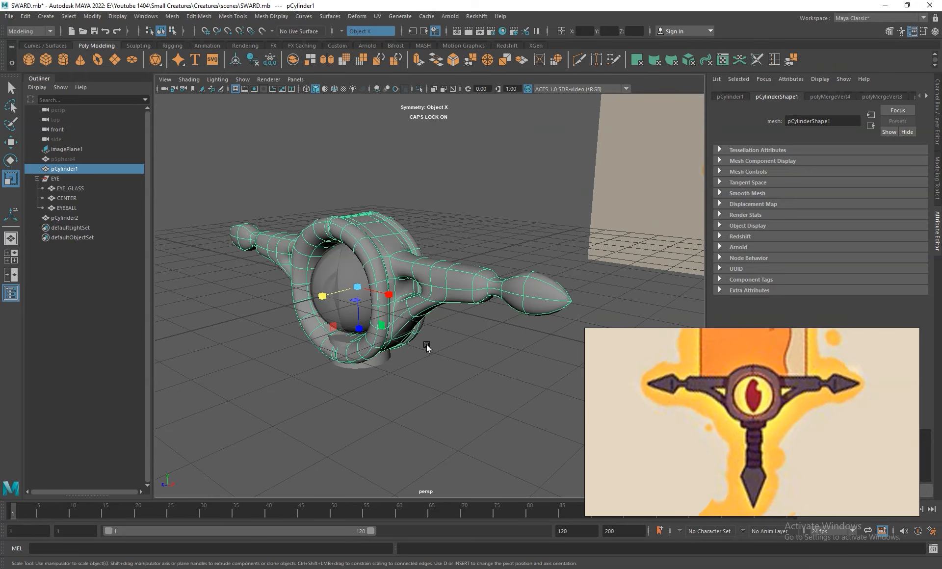
pyautogui.press('1')
pyautogui.moveTo(449, 291); pyautogui.dragTo(461, 318, button='right')
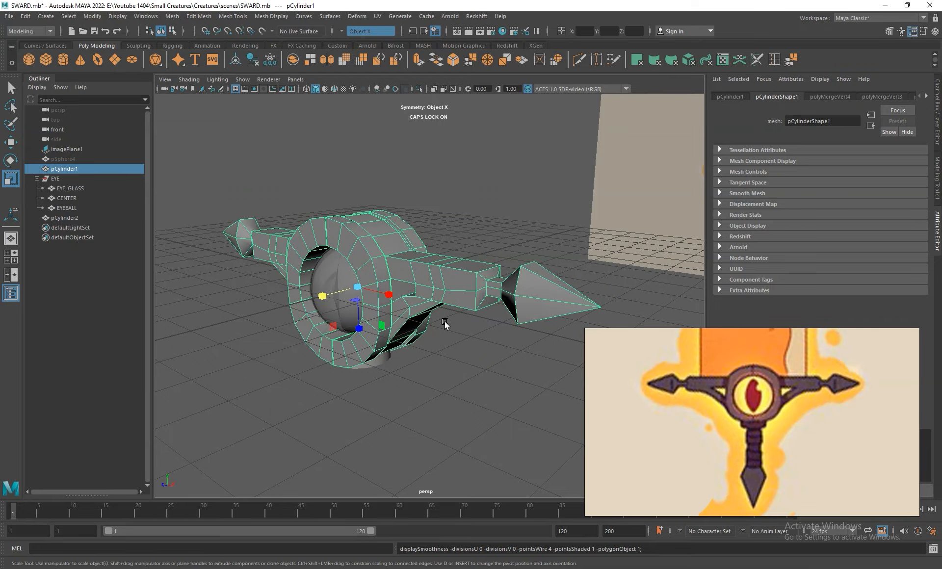
pyautogui.keyDown('alt'); pyautogui.moveTo(437, 334); pyautogui.dragTo(426, 373); pyautogui.keyUp('alt')
pyautogui.moveTo(392, 263); pyautogui.dragTo(381, 227, button='right')
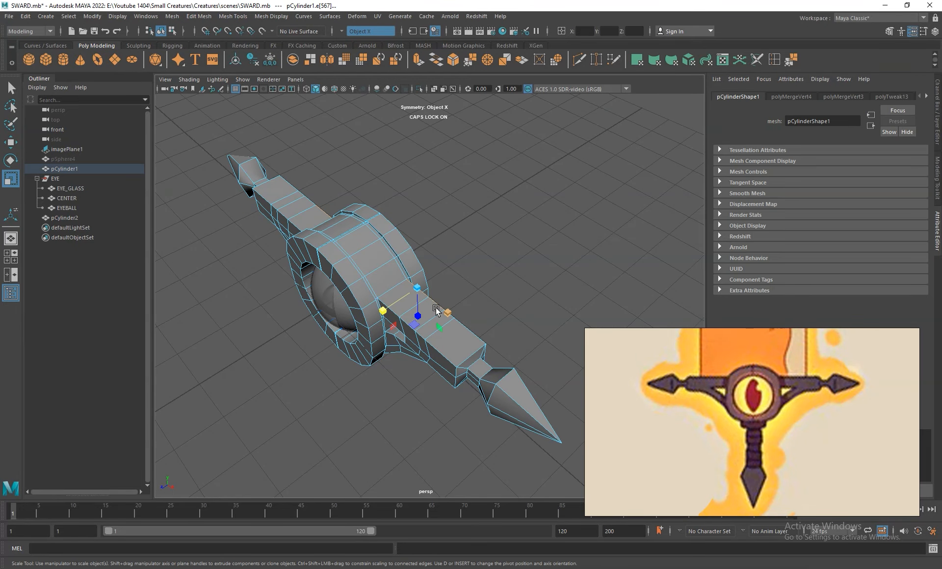
pyautogui.press('q')
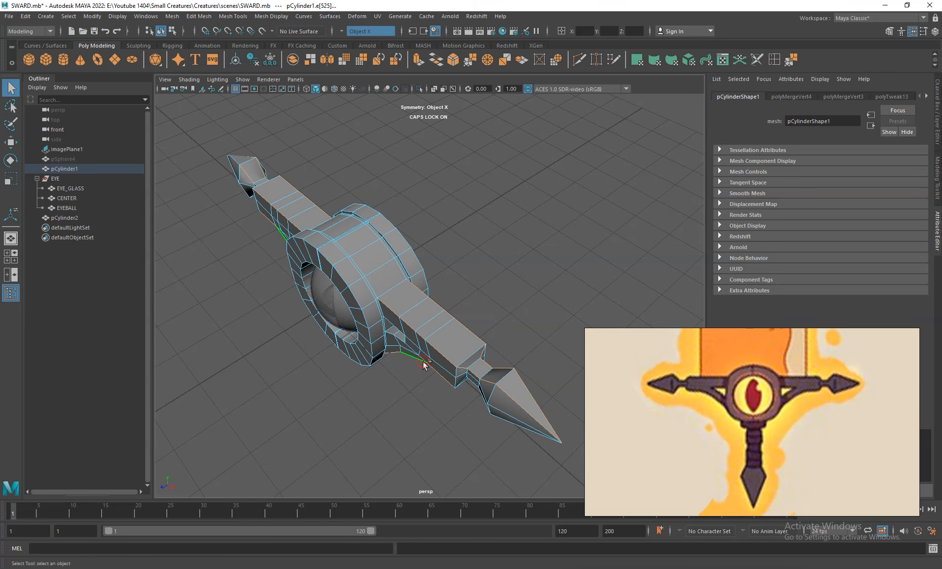
pyautogui.keyDown('alt'); pyautogui.moveTo(434, 385); pyautogui.dragTo(403, 334); pyautogui.keyUp('alt')
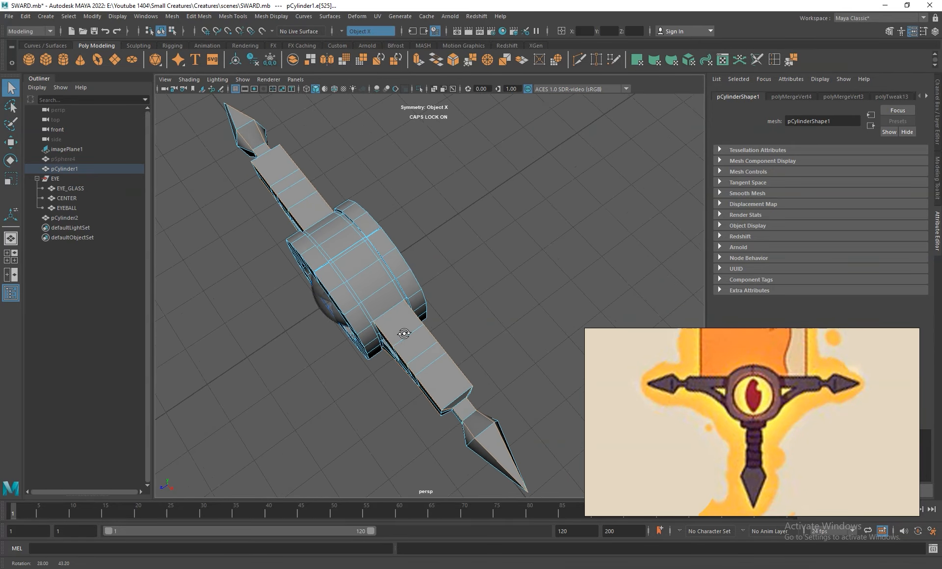
pyautogui.scroll(6, 404, 333)
pyautogui.doubleClick(314, 236)
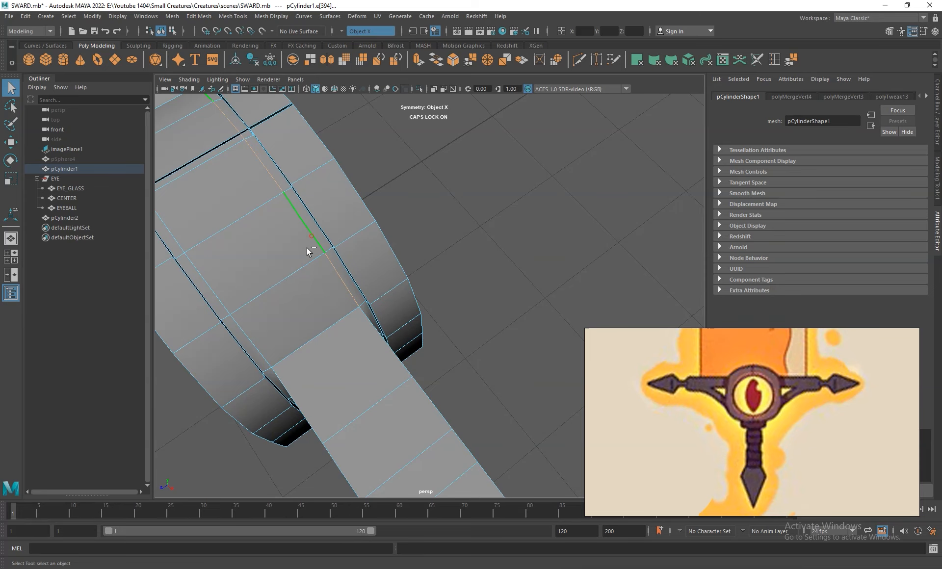
pyautogui.scroll(-6, 328, 343)
# Step: Scale the faces of the arms, arrowheads and central band thinner along Z, excluding the ring rims, and check the result in smooth preview
pyautogui.moveTo(319, 227); pyautogui.dragTo(328, 257, button='right')
pyautogui.click(347, 276)
pyautogui.doubleClick(372, 297)
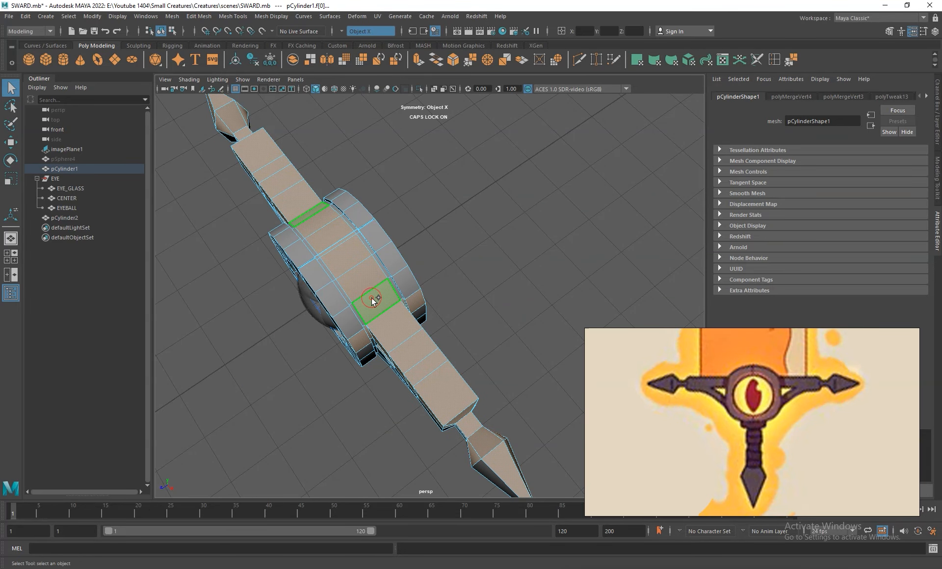
pyautogui.keyDown('alt'); pyautogui.moveTo(378, 307); pyautogui.dragTo(388, 305); pyautogui.keyUp('alt')
pyautogui.keyDown('ctrl'); pyautogui.moveTo(441, 241); pyautogui.dragTo(391, 288); pyautogui.keyUp('ctrl')
pyautogui.keyDown('ctrl'); pyautogui.moveTo(315, 335); pyautogui.dragTo(504, 276); pyautogui.keyUp('ctrl')
pyautogui.scroll(4, 427, 266)
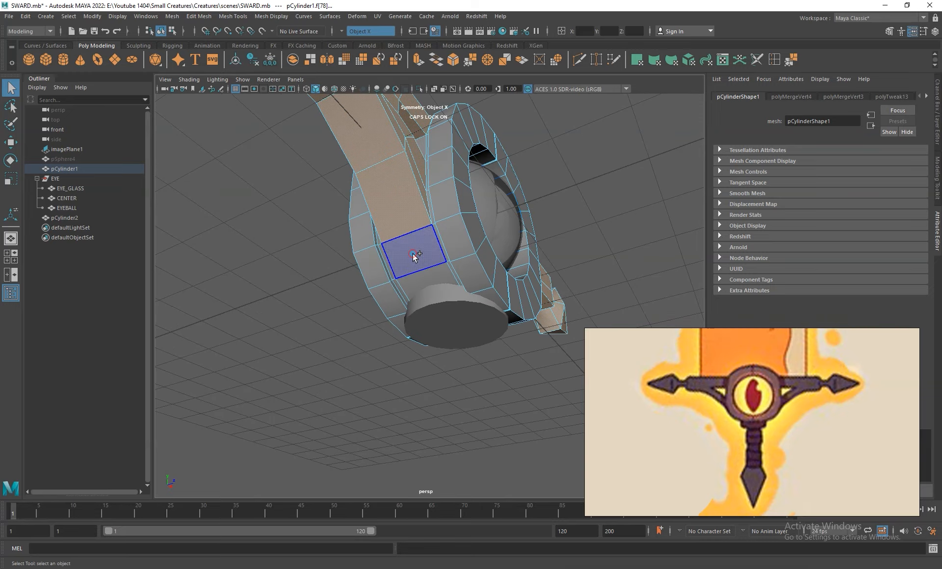
pyautogui.keyDown('alt'); pyautogui.moveTo(417, 268); pyautogui.dragTo(375, 315); pyautogui.keyUp('alt')
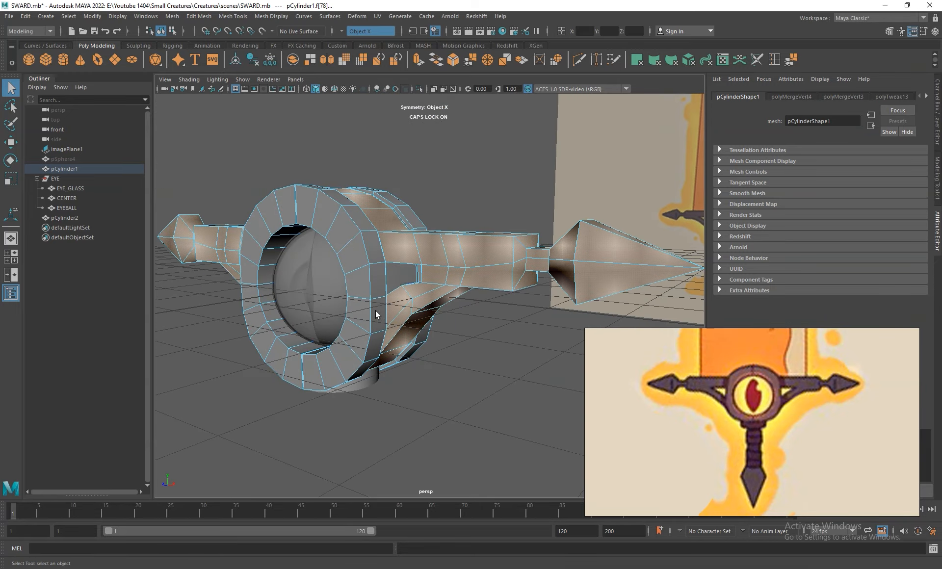
pyautogui.keyDown('alt'); pyautogui.moveTo(398, 279); pyautogui.dragTo(401, 250); pyautogui.keyUp('alt')
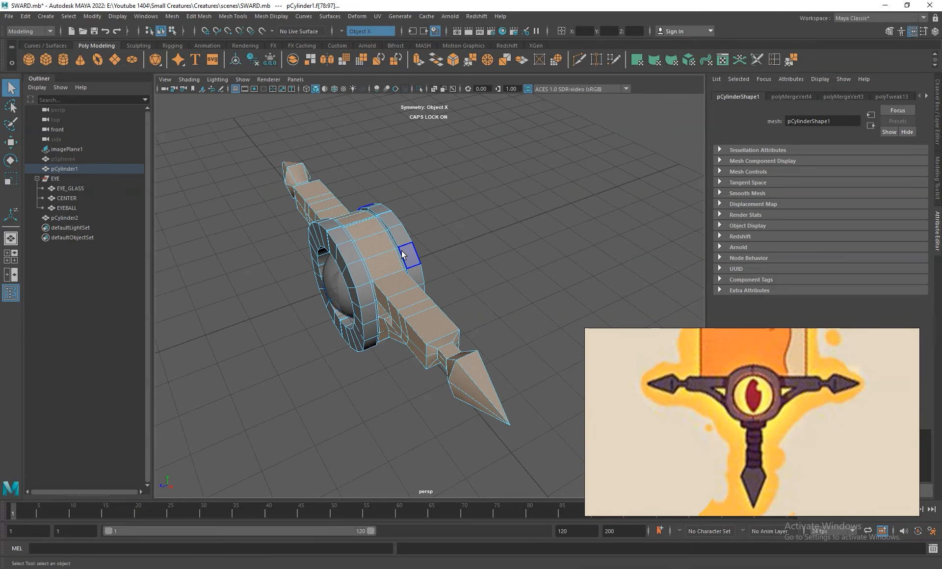
pyautogui.press('r')
pyautogui.moveTo(385, 365); pyautogui.dragTo(394, 361)
pyautogui.keyDown('alt'); pyautogui.moveTo(408, 296); pyautogui.dragTo(468, 268); pyautogui.keyUp('alt')
pyautogui.press('3')
pyautogui.press('1')
pyautogui.press('F8')
pyautogui.click(486, 342)
# Step: Replace the flattened cylinder under the ring with a new polygon cube for the handle
pyautogui.keyDown('alt'); pyautogui.moveTo(484, 325); pyautogui.dragTo(441, 324); pyautogui.keyUp('alt')
pyautogui.click(386, 349)
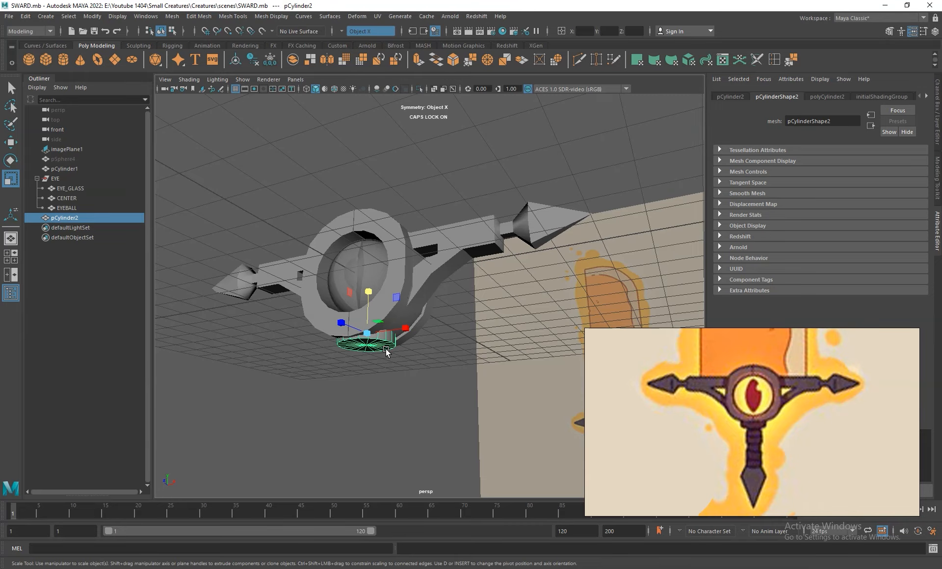
pyautogui.keyDown('alt'); pyautogui.moveTo(390, 284); pyautogui.dragTo(433, 345, button='right'); pyautogui.keyUp('alt')
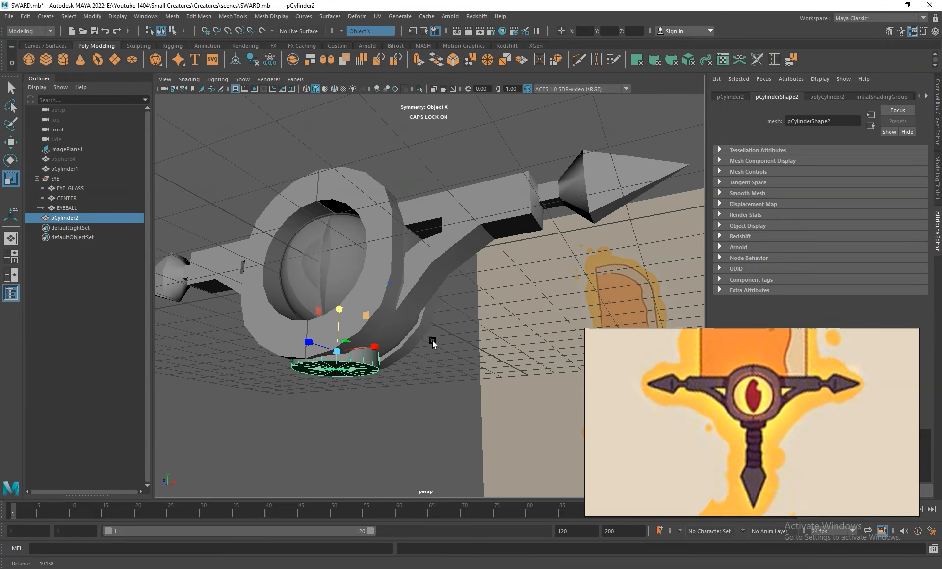
pyautogui.keyDown('alt'); pyautogui.moveTo(403, 323); pyautogui.dragTo(375, 273); pyautogui.keyUp('alt')
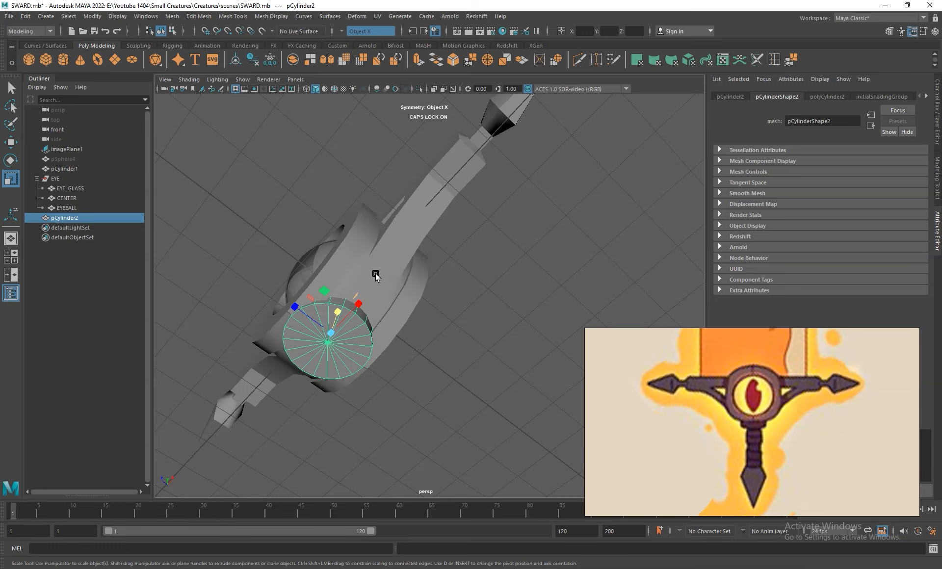
pyautogui.keyDown('alt'); pyautogui.moveTo(375, 273); pyautogui.dragTo(407, 285); pyautogui.keyUp('alt')
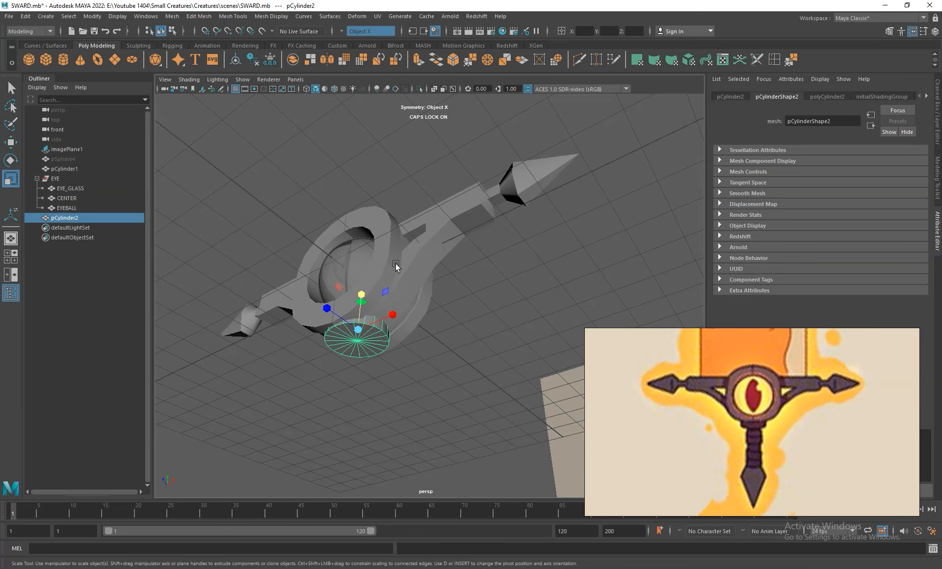
pyautogui.press('space')
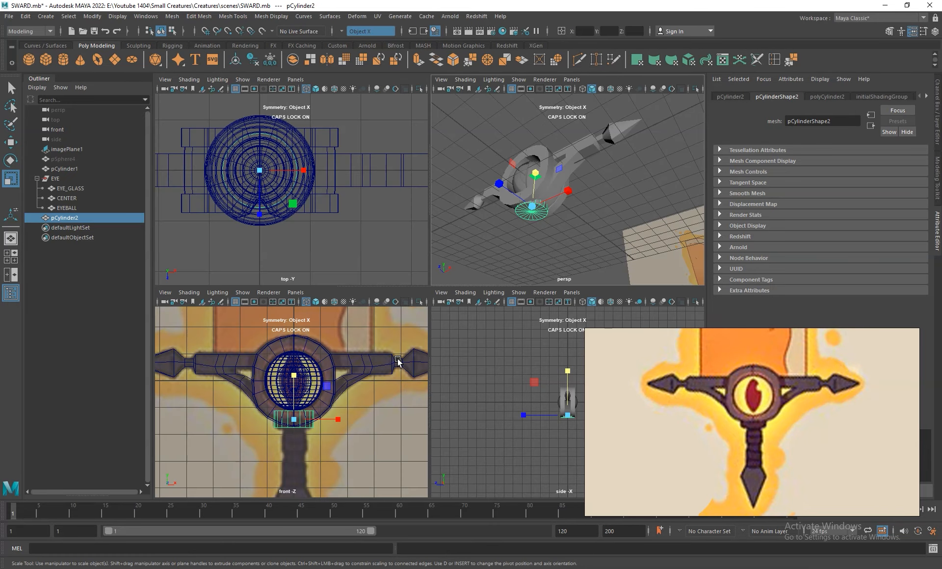
pyautogui.press('space')
pyautogui.scroll(-3, 472, 353)
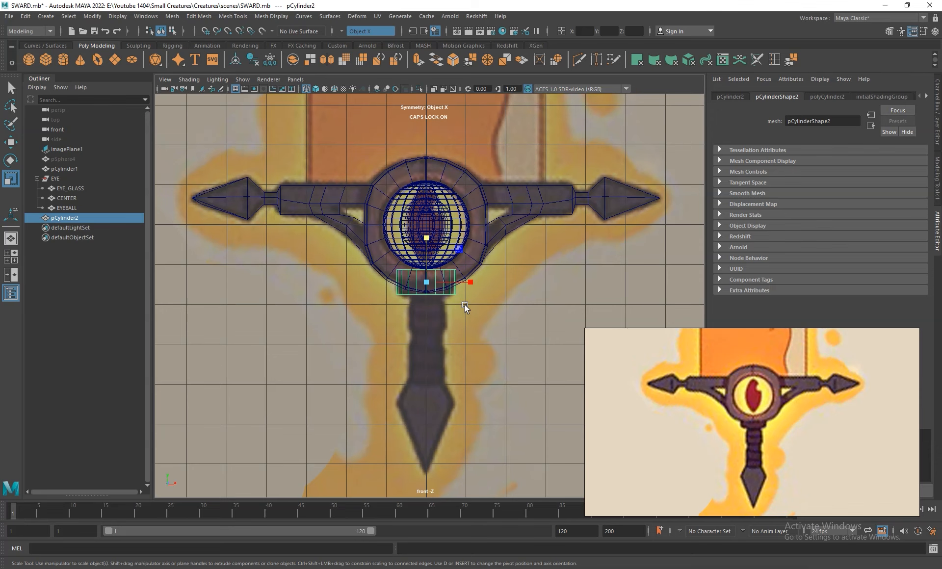
pyautogui.press('Delete')
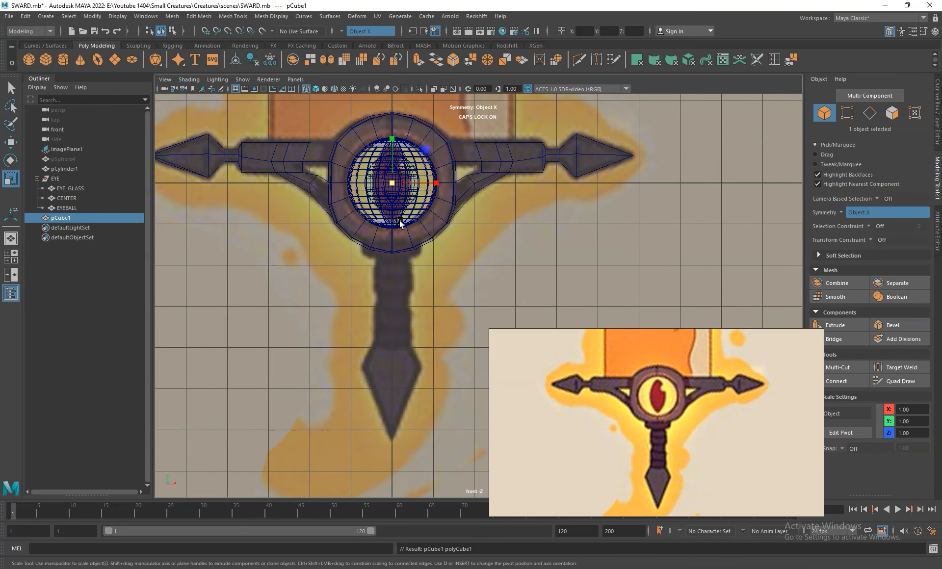
# Step: Move the cube down to Y -2.66 and scale it to span the reference handle from the ring's base to the pommel
pyautogui.press('w')
pyautogui.moveTo(392, 143); pyautogui.dragTo(391, 196)
pyautogui.press('r')
pyautogui.moveTo(392, 235); pyautogui.dragTo(409, 251)
pyautogui.press('w')
pyautogui.moveTo(393, 191); pyautogui.dragTo(393, 246)
pyautogui.press('r')
pyautogui.press('w')
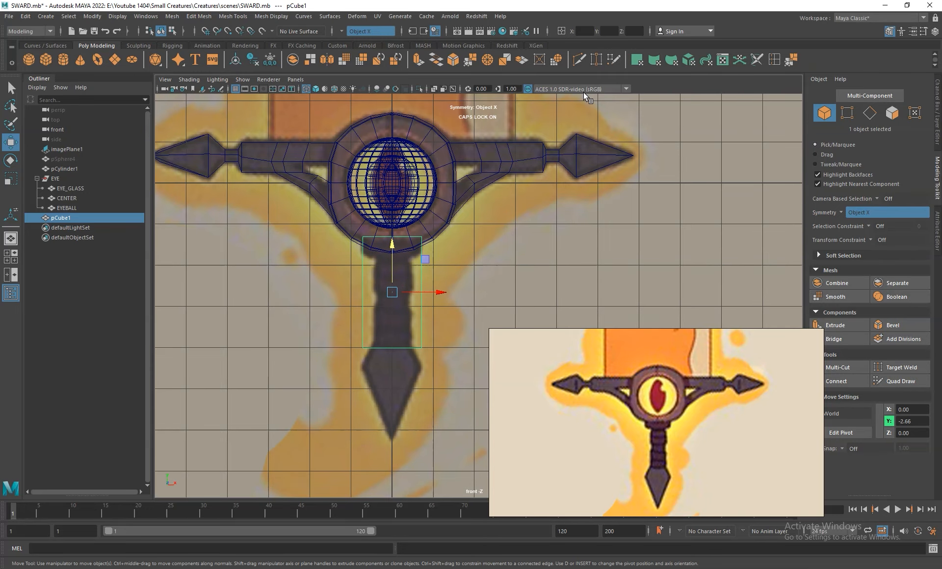
# Step: Insert two edge loops around the handle cube, one just below the ring and one near the cube's lower end
pyautogui.click(774, 61)
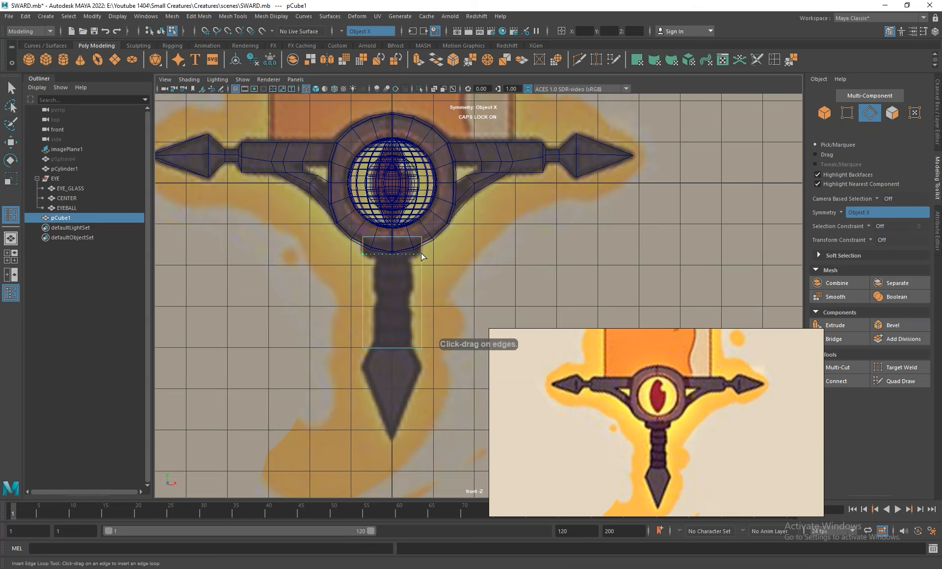
pyautogui.click(421, 256)
pyautogui.click(420, 344)
pyautogui.press('w')
# Step: Move the cube's bottom vertices down to Y -6.24, level with the tip of the reference pommel
pyautogui.rightClick(396, 255)
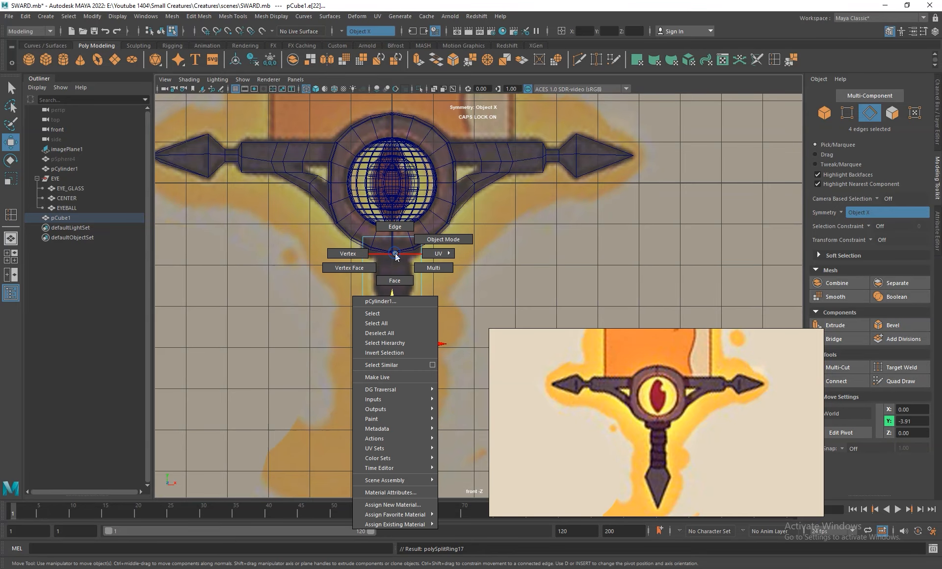
pyautogui.moveTo(396, 255); pyautogui.dragTo(348, 253, button='right')
pyautogui.moveTo(408, 347); pyautogui.dragTo(408, 346)
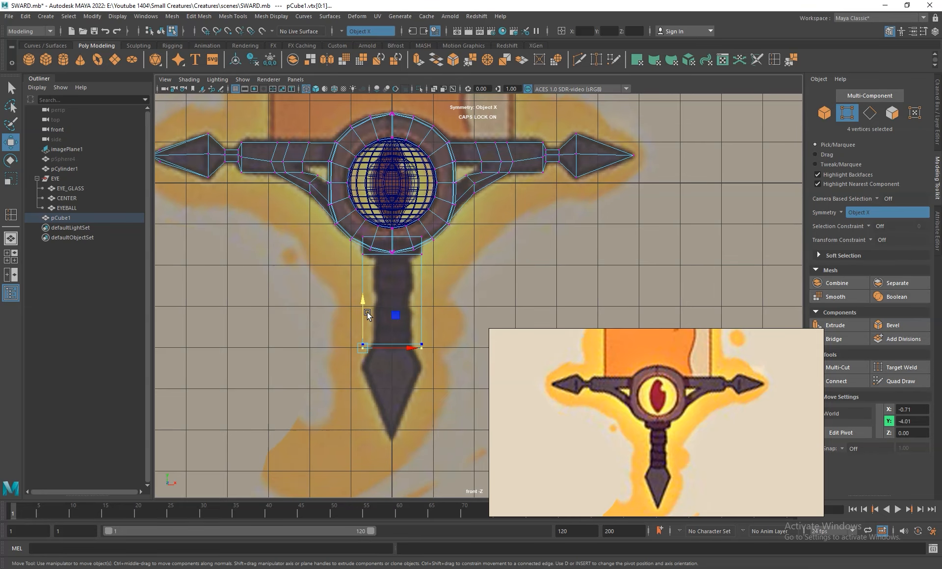
pyautogui.moveTo(363, 297); pyautogui.dragTo(366, 393)
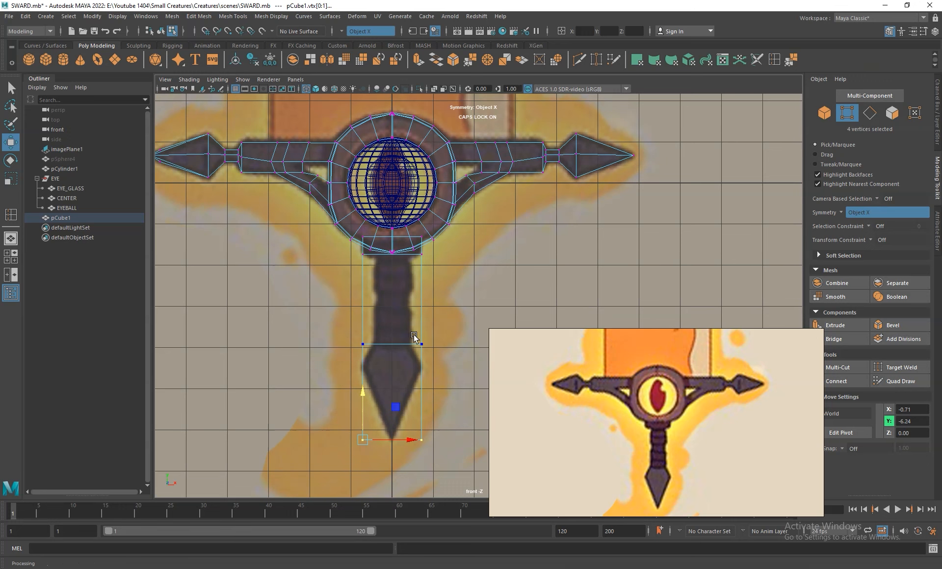
# Step: Extrude the four side faces of the cube's middle section inward by about 0.734 to form the narrow grip
pyautogui.press('space')
pyautogui.press('space')
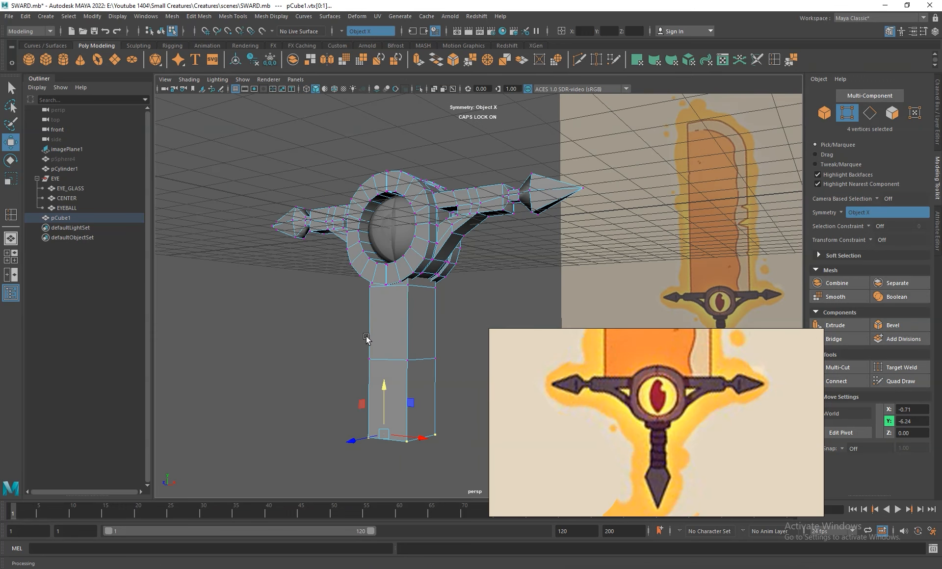
pyautogui.moveTo(392, 322); pyautogui.dragTo(391, 330, button='right')
pyautogui.click(391, 329)
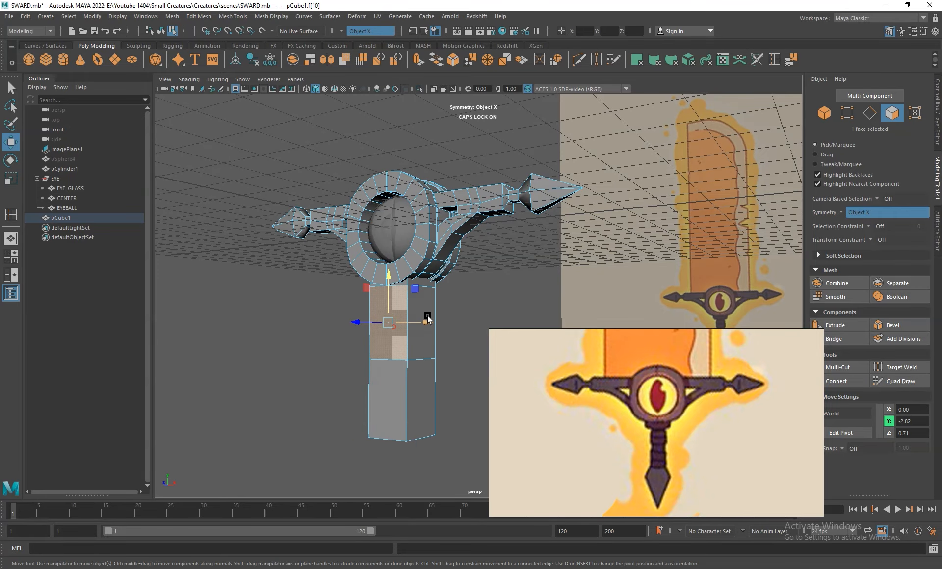
pyautogui.keyDown('alt'); pyautogui.moveTo(423, 305); pyautogui.dragTo(403, 330); pyautogui.keyUp('alt')
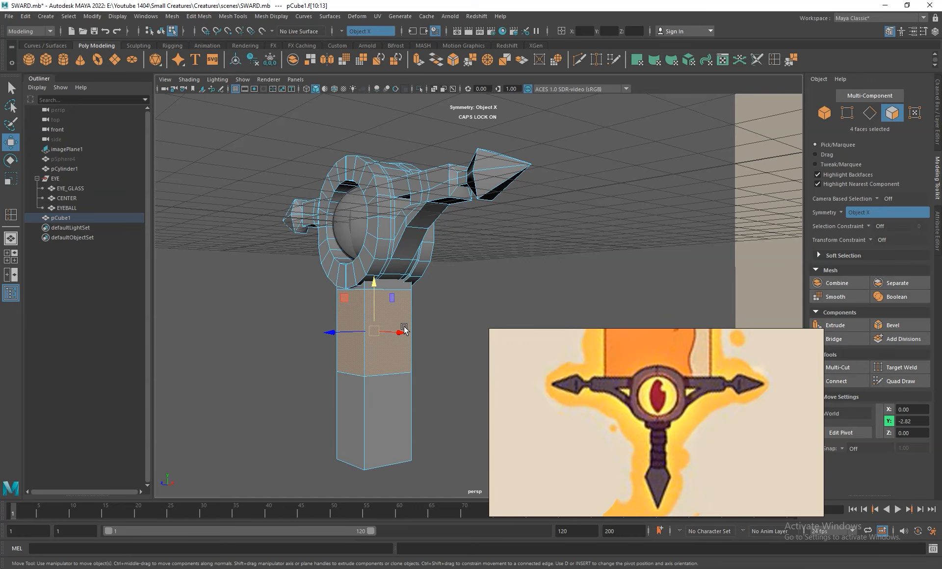
pyautogui.hotkey('ctrl', 'e')
pyautogui.moveTo(405, 327); pyautogui.dragTo(343, 326)
pyautogui.press('space')
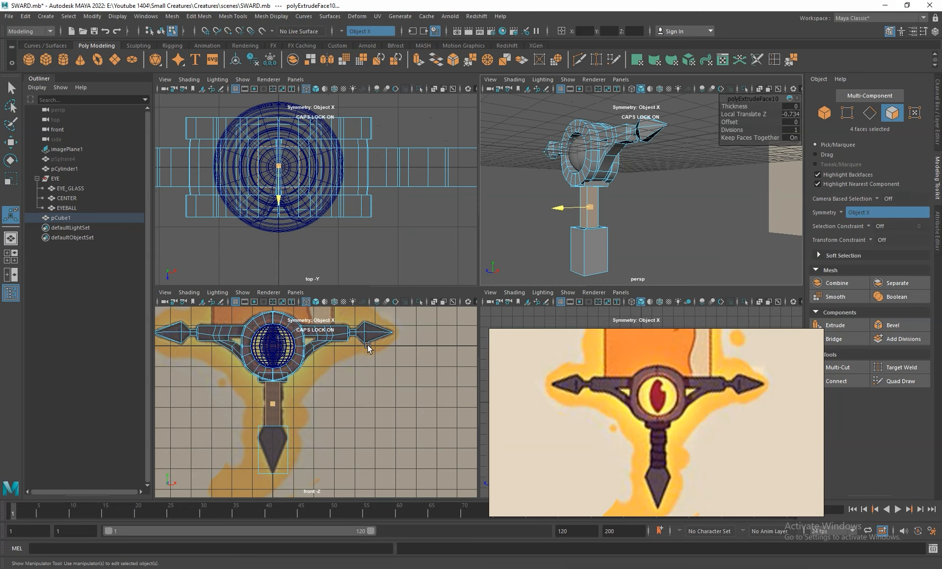
# Step: Move the four outer vertices at the top of the pommel block down to Y -4.57 to slope its shoulder
pyautogui.rightClick(593, 191)
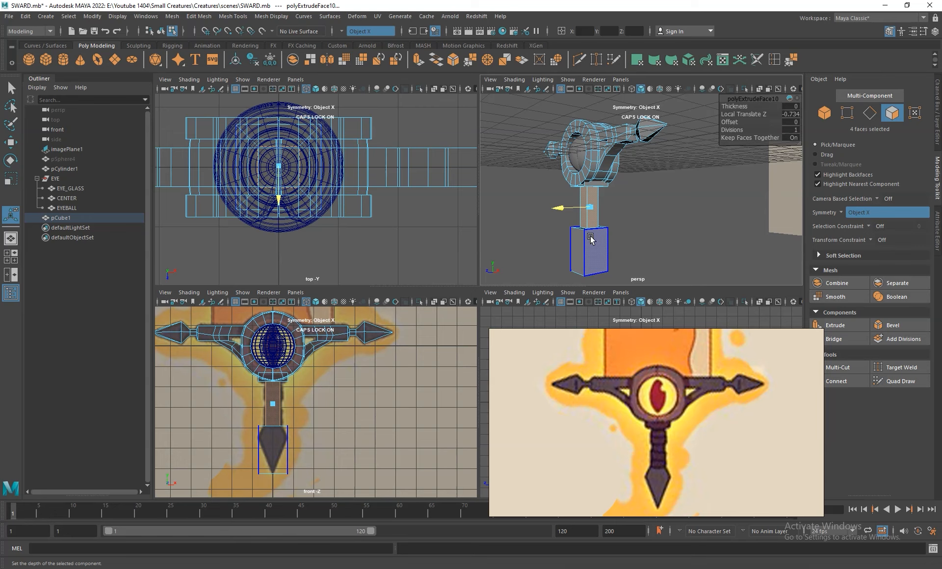
pyautogui.moveTo(592, 238); pyautogui.dragTo(556, 232, button='right')
pyautogui.click(611, 229)
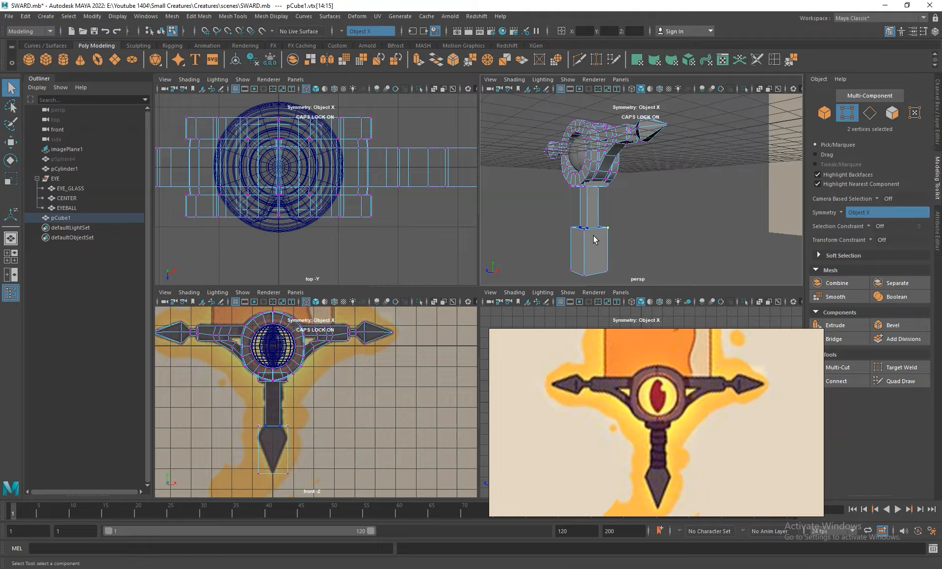
pyautogui.press('w')
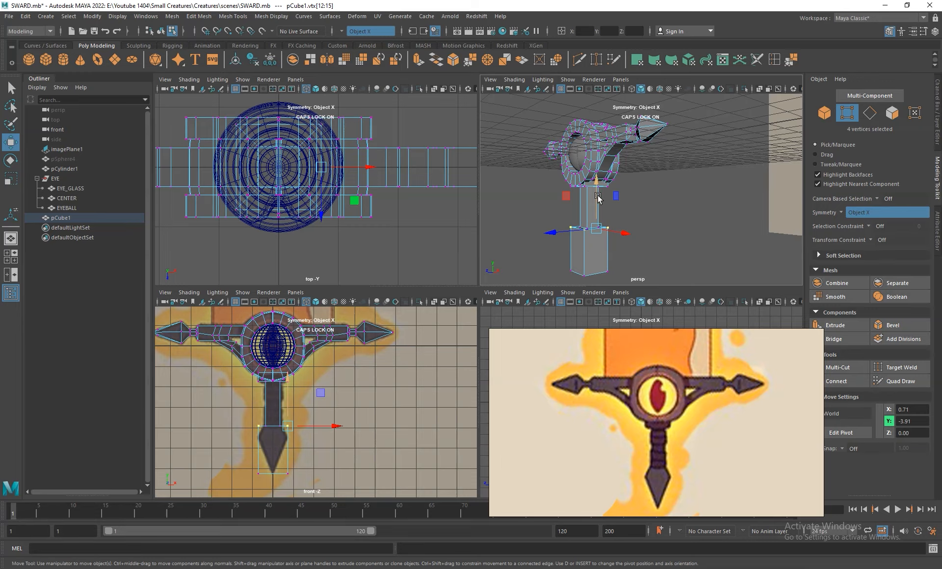
pyautogui.moveTo(598, 180); pyautogui.dragTo(600, 193)
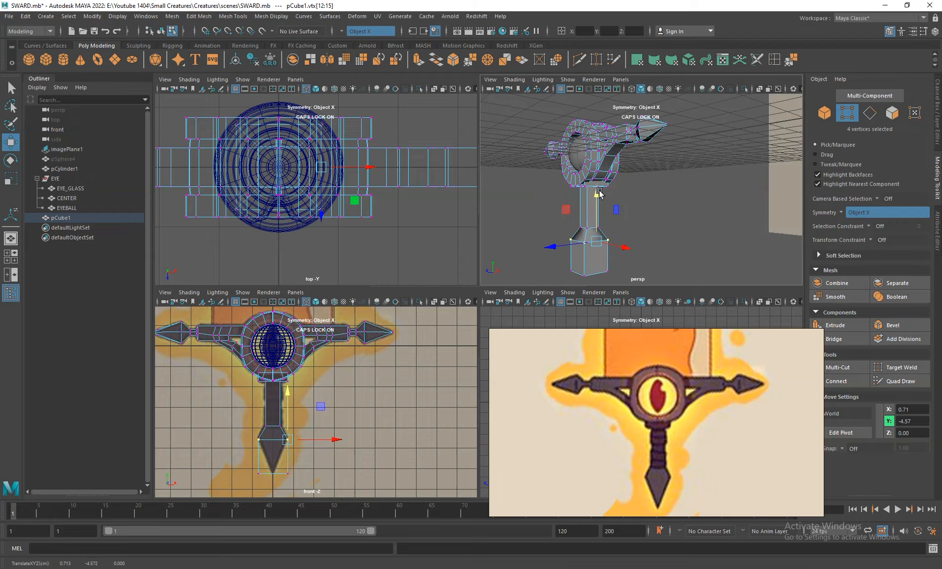
# Step: Scale the pommel's four bottom vertices closer together along Z and move them symmetrically inward to X 0.12
pyautogui.click(580, 281)
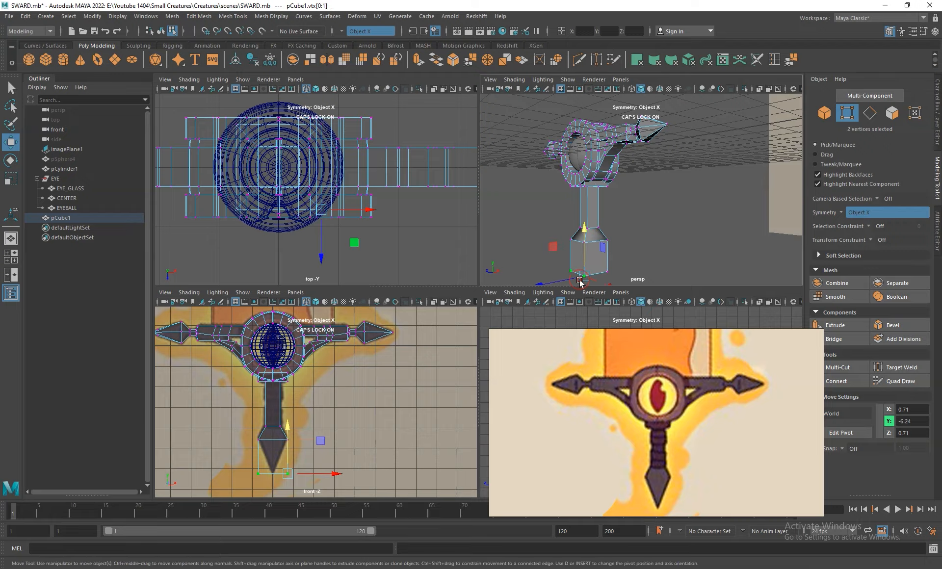
pyautogui.keyDown('shift'); pyautogui.click(609, 271); pyautogui.keyUp('shift')
pyautogui.moveTo(551, 282); pyautogui.dragTo(556, 281)
pyautogui.hotkey('ctrl', 'z')
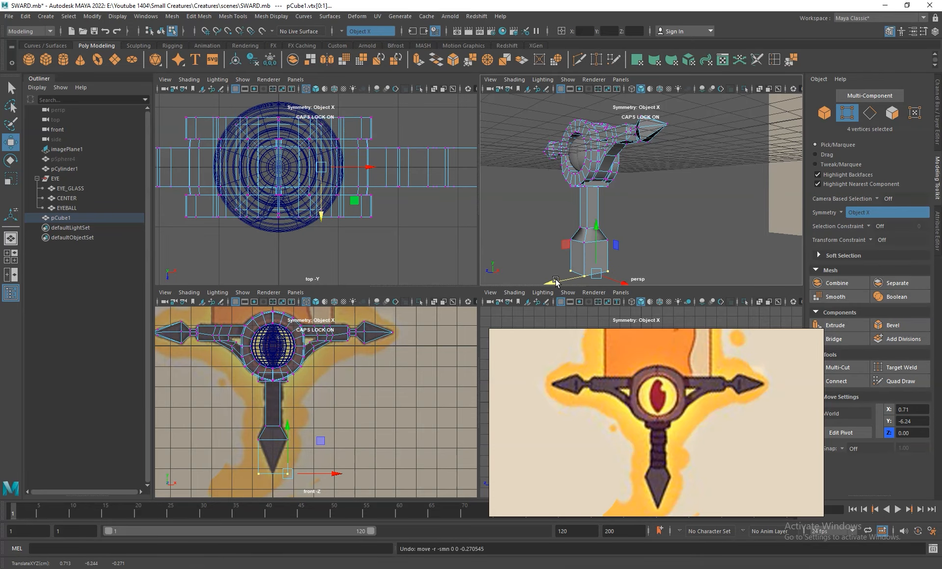
pyautogui.press('r')
pyautogui.moveTo(556, 281); pyautogui.dragTo(589, 276)
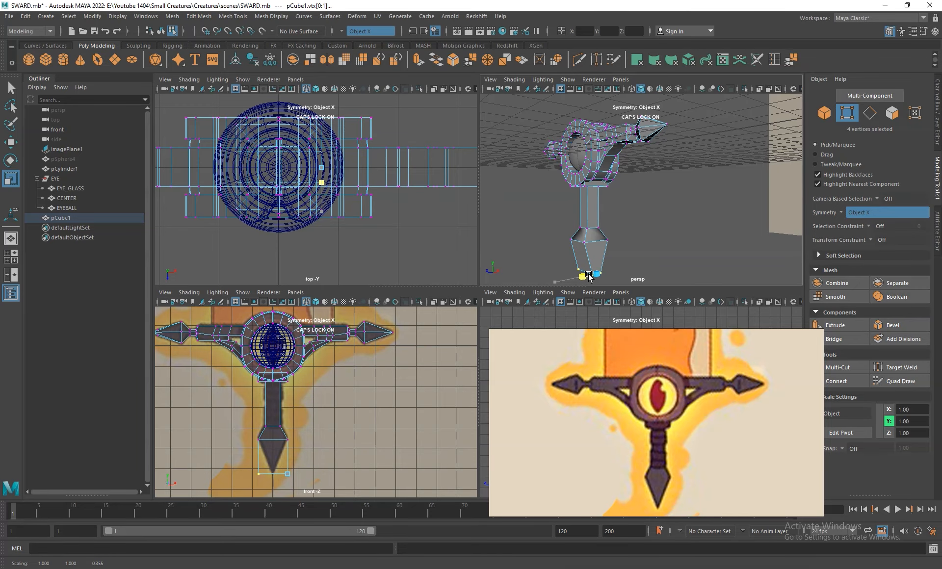
pyautogui.press('w')
pyautogui.moveTo(616, 280); pyautogui.dragTo(611, 279)
# Step: Raise the pommel's widest vertices to about Y -4.48 and bring its tip vertices in to X 0.03, following the reference outline
pyautogui.press('space')
pyautogui.scroll(1, 429, 388)
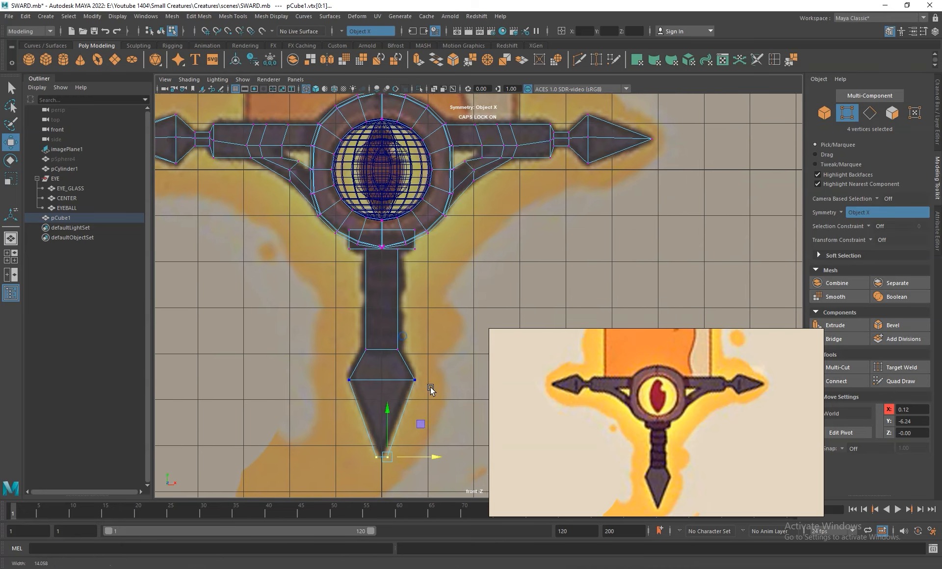
pyautogui.keyDown('alt'); pyautogui.moveTo(444, 363); pyautogui.dragTo(439, 274, button='middle'); pyautogui.keyUp('alt')
pyautogui.scroll(4, 439, 273)
pyautogui.moveTo(387, 401); pyautogui.dragTo(382, 400)
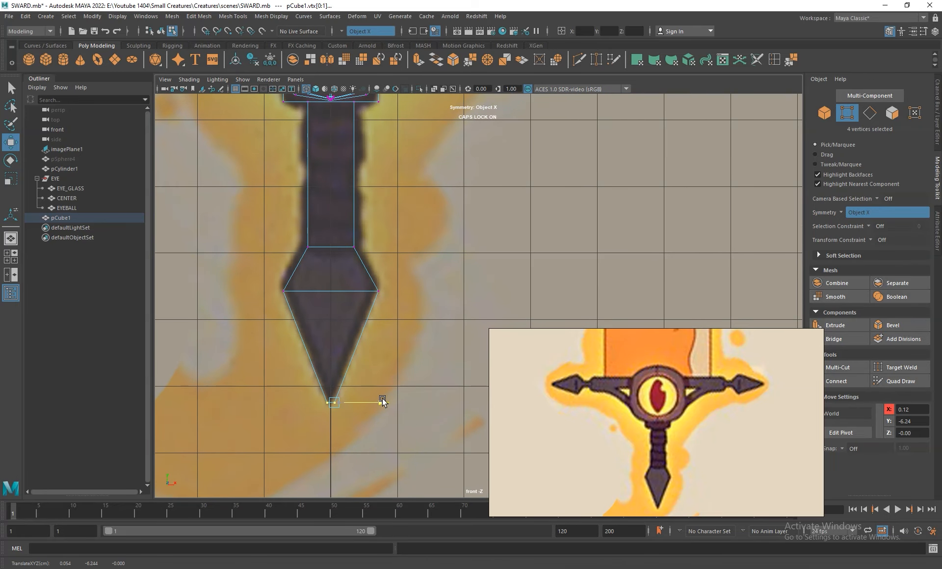
pyautogui.moveTo(388, 274); pyautogui.dragTo(382, 253)
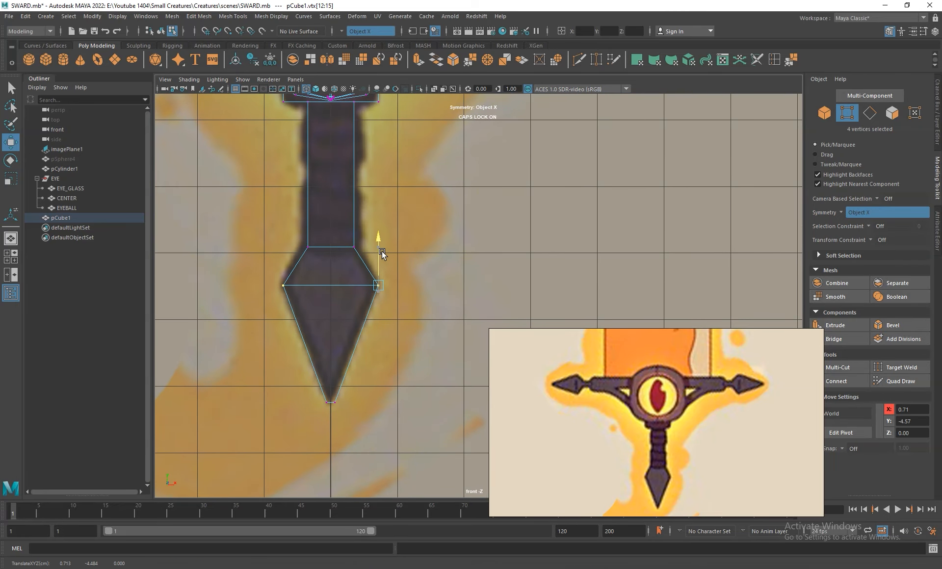
pyautogui.click(336, 405)
pyautogui.moveTo(359, 403); pyautogui.dragTo(356, 400)
# Step: Scale the pommel's tip vertices narrower along Z so the pommel tapers to a point in depth
pyautogui.press('space')
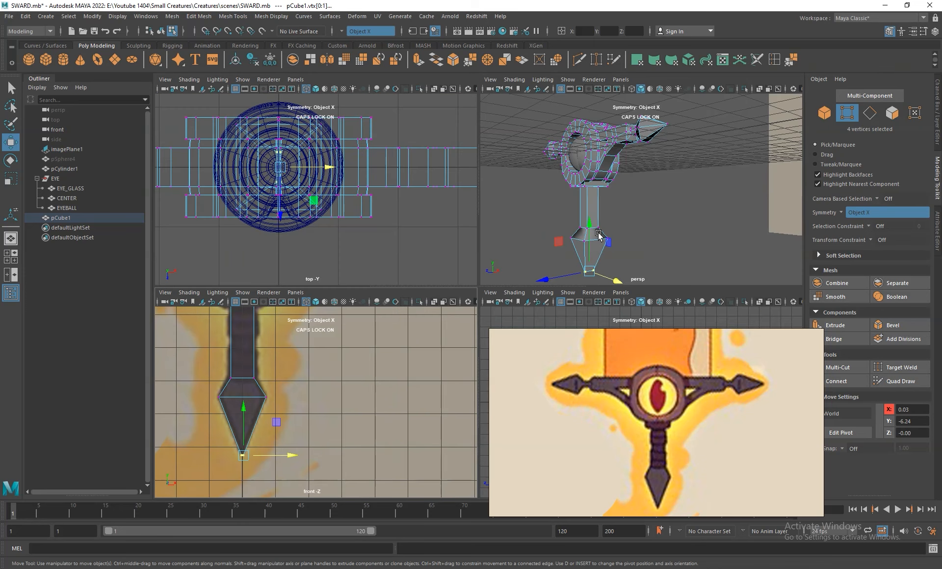
pyautogui.press('space')
pyautogui.keyDown('alt'); pyautogui.moveTo(391, 263); pyautogui.dragTo(354, 304); pyautogui.keyUp('alt')
pyautogui.keyDown('alt'); pyautogui.moveTo(381, 336); pyautogui.dragTo(366, 228, button='middle'); pyautogui.keyUp('alt')
pyautogui.keyDown('alt'); pyautogui.moveTo(365, 228); pyautogui.dragTo(391, 287, button='right'); pyautogui.keyUp('alt')
pyautogui.keyDown('alt'); pyautogui.moveTo(391, 287); pyautogui.dragTo(395, 339); pyautogui.keyUp('alt')
pyautogui.press('r')
pyautogui.moveTo(286, 373); pyautogui.dragTo(367, 382)
pyautogui.moveTo(244, 377); pyautogui.dragTo(289, 373)
pyautogui.press('space')
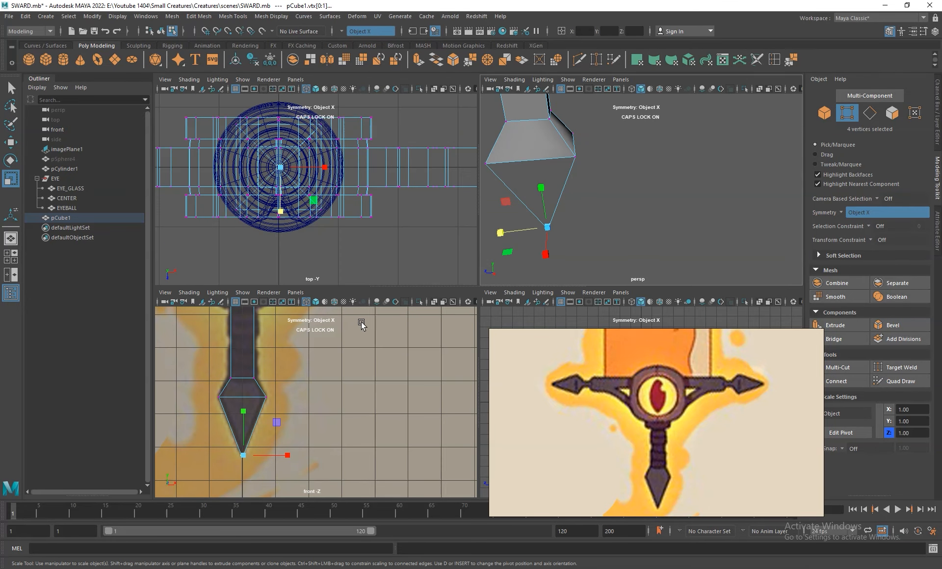
# Step: Scale the pommel's lower vertices further inward along Z, return to object mode and check the handle's shape
pyautogui.keyDown('alt'); pyautogui.moveTo(556, 212); pyautogui.dragTo(571, 180); pyautogui.keyUp('alt')
pyautogui.click(560, 184)
pyautogui.keyDown('shift'); pyautogui.click(608, 176); pyautogui.keyUp('shift')
pyautogui.moveTo(541, 191); pyautogui.dragTo(572, 179)
pyautogui.moveTo(591, 134); pyautogui.dragTo(618, 118, button='right')
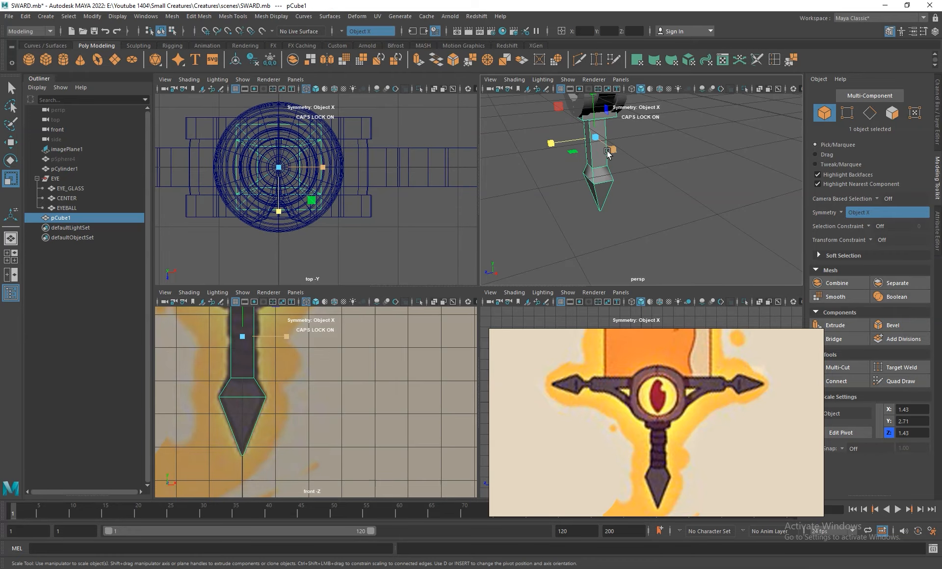
pyautogui.scroll(-5, 349, 412)
pyautogui.keyDown('alt'); pyautogui.moveTo(341, 404); pyautogui.dragTo(360, 412, button='middle'); pyautogui.keyUp('alt')
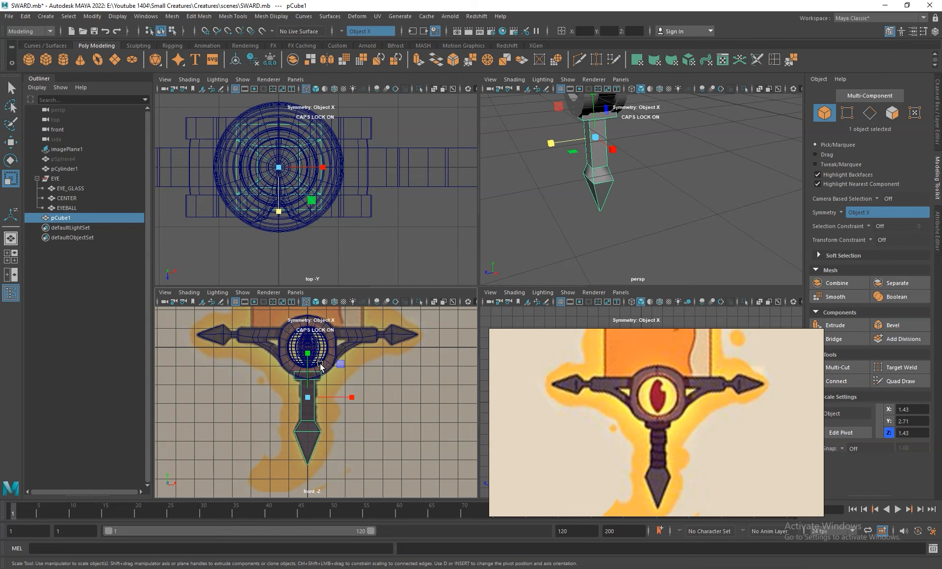
pyautogui.press('space')
pyautogui.keyDown('alt'); pyautogui.moveTo(517, 200); pyautogui.dragTo(545, 261, button='middle'); pyautogui.keyUp('alt')
pyautogui.keyDown('alt'); pyautogui.moveTo(545, 261); pyautogui.dragTo(503, 206); pyautogui.keyUp('alt')
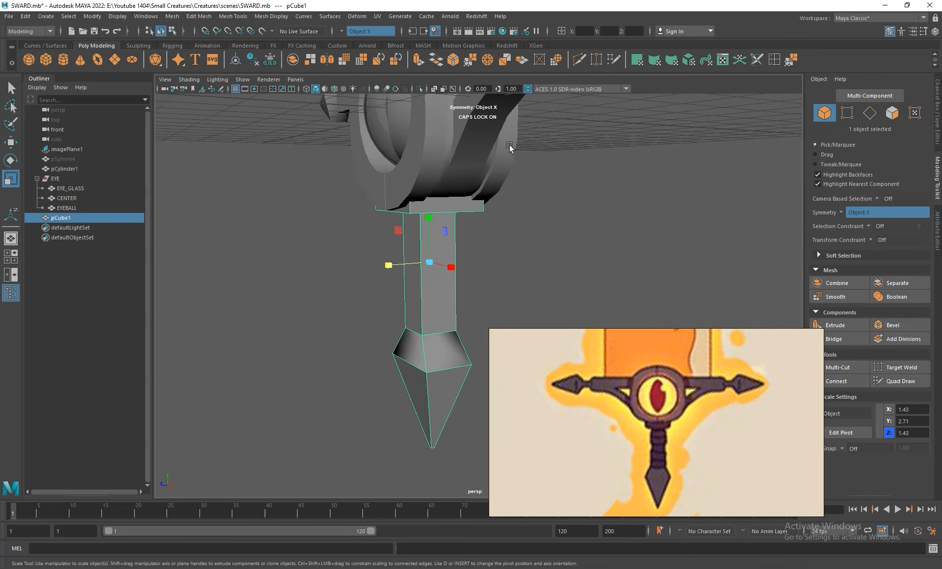
pyautogui.press('space')
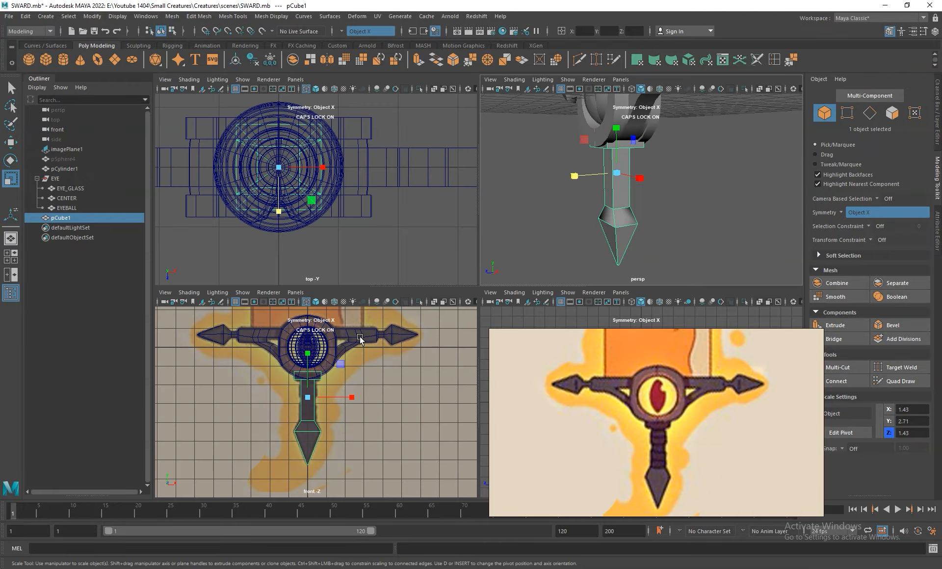
# Step: Move the lower-edge vertices of the block under the ring down to Y -2.03 to make the block taller
pyautogui.scroll(4, 436, 413)
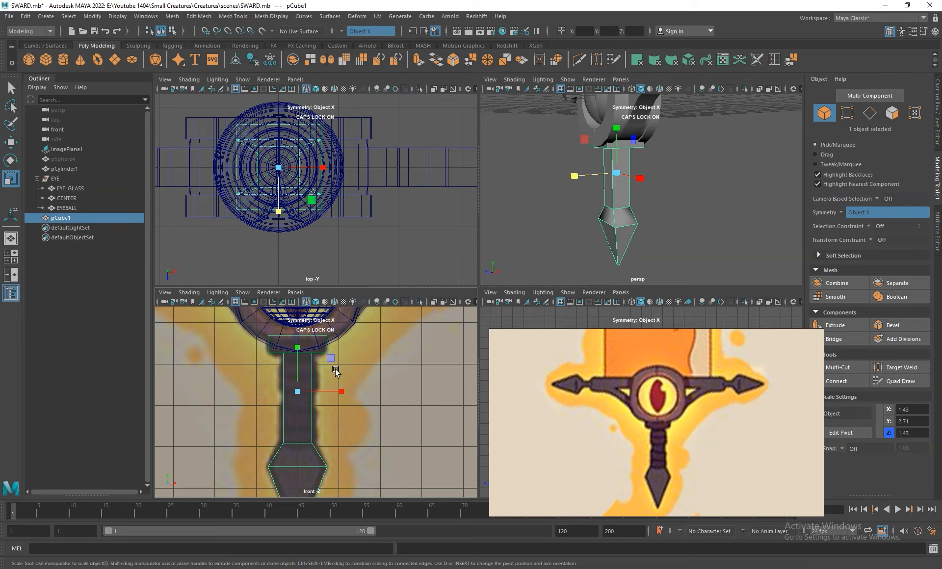
pyautogui.moveTo(308, 355); pyautogui.dragTo(255, 304, button='right')
pyautogui.rightClick(616, 198)
pyautogui.click(617, 175)
pyautogui.moveTo(620, 187); pyautogui.dragTo(560, 183, button='right')
pyautogui.click(610, 162)
pyautogui.moveTo(618, 163); pyautogui.dragTo(650, 152, button='right')
pyautogui.click(708, 171)
pyautogui.click(621, 192)
pyautogui.moveTo(618, 192); pyautogui.dragTo(569, 193, button='right')
pyautogui.moveTo(253, 373); pyautogui.dragTo(346, 348)
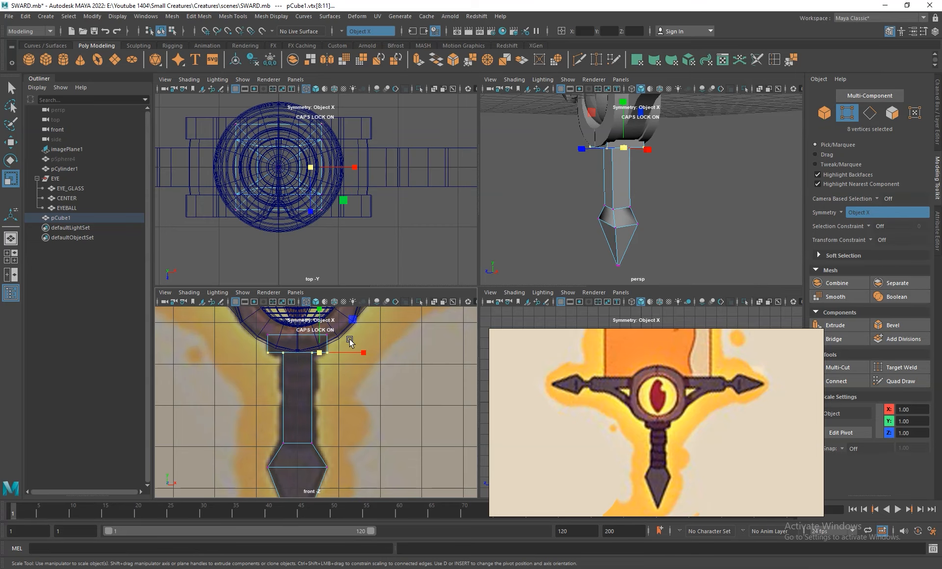
pyautogui.press('w')
pyautogui.moveTo(320, 316); pyautogui.dragTo(320, 324)
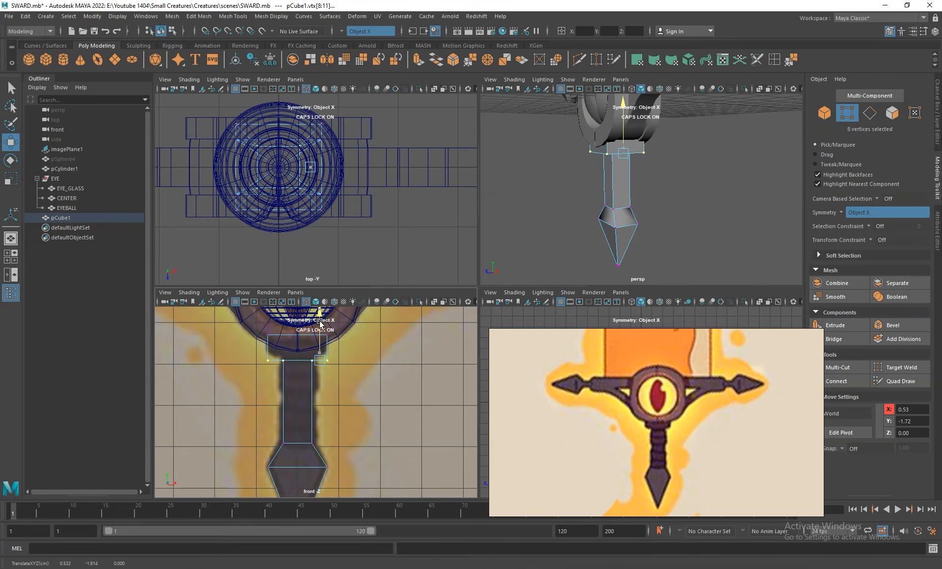
pyautogui.moveTo(320, 322); pyautogui.dragTo(320, 327)
# Step: Try to scale the lower-edge vertices of the block under the ring narrower along Z
pyautogui.scroll(-4, 638, 187)
pyautogui.keyDown('alt'); pyautogui.moveTo(638, 188); pyautogui.dragTo(693, 187); pyautogui.keyUp('alt')
pyautogui.scroll(8, 694, 187)
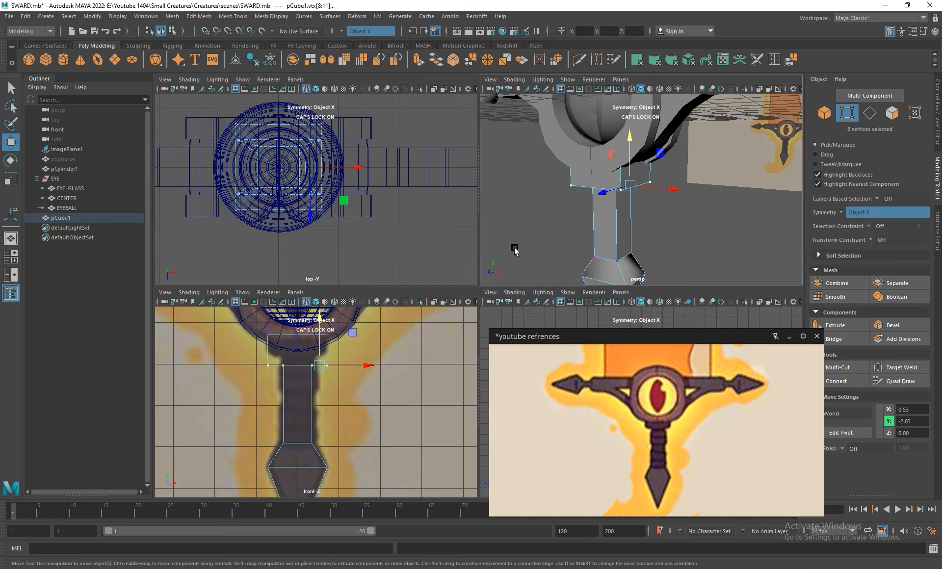
pyautogui.scroll(-3, 613, 152)
pyautogui.keyDown('alt'); pyautogui.moveTo(613, 152); pyautogui.dragTo(551, 183); pyautogui.keyUp('alt')
pyautogui.press('r')
pyautogui.click(558, 185)
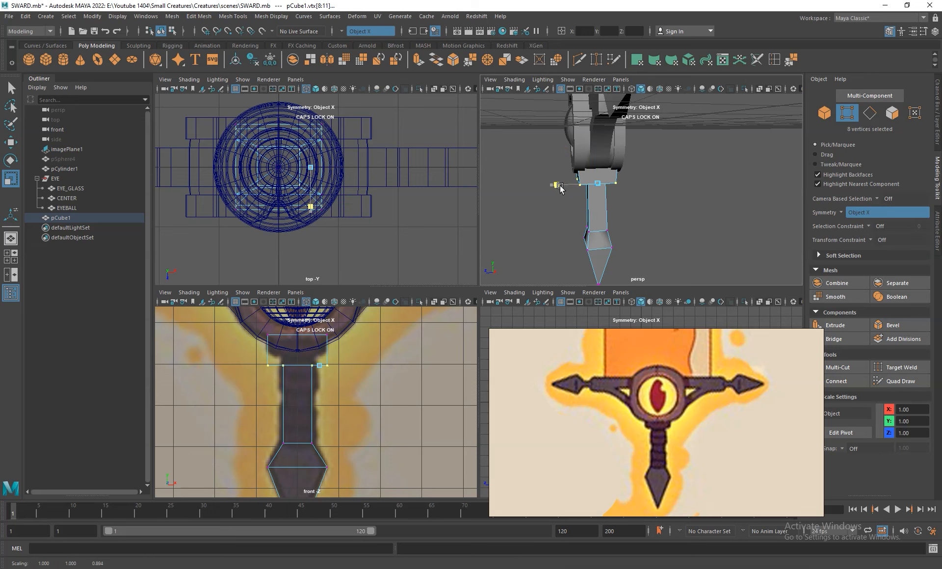
pyautogui.moveTo(560, 187); pyautogui.dragTo(565, 188)
pyautogui.keyDown('alt'); pyautogui.moveTo(565, 187); pyautogui.dragTo(628, 170); pyautogui.keyUp('alt')
pyautogui.hotkey('ctrl', 'z')
# Step: Return to object mode, isolate the handle in the perspective view and show it in smooth preview
pyautogui.press('F8')
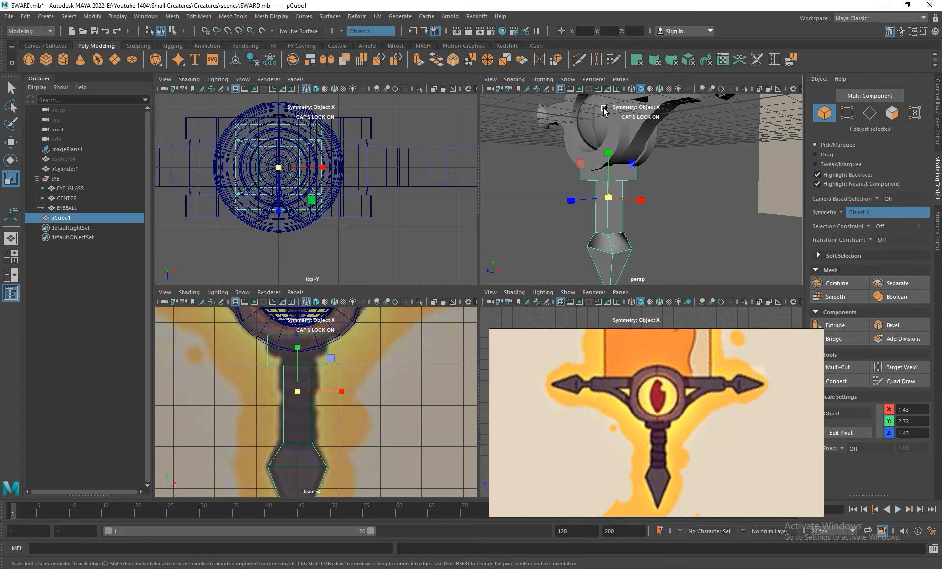
pyautogui.click(745, 88)
pyautogui.scroll(2, 649, 156)
pyautogui.moveTo(500, 287); pyautogui.dragTo(499, 308)
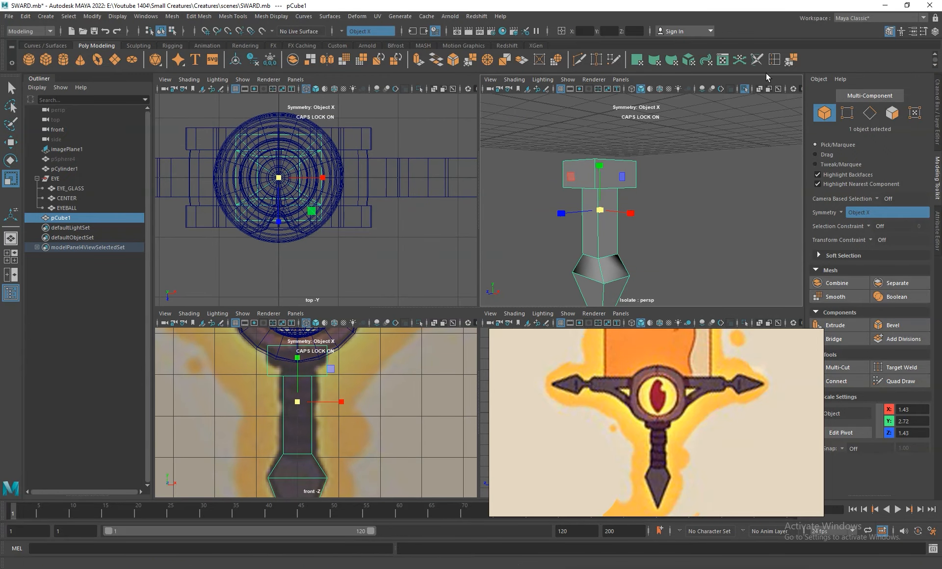
pyautogui.press('3')
# Step: Insert supporting edge loops near the lower edge of the handle's top block and around the grip directly beneath it
pyautogui.click(774, 60)
pyautogui.moveTo(616, 146)
pyautogui.keyDown('alt'); pyautogui.mouseDown(button='right')
pyautogui.moveTo(621, 169)
pyautogui.moveTo(630, 155)
pyautogui.mouseUp(button='right'); pyautogui.keyUp('alt')
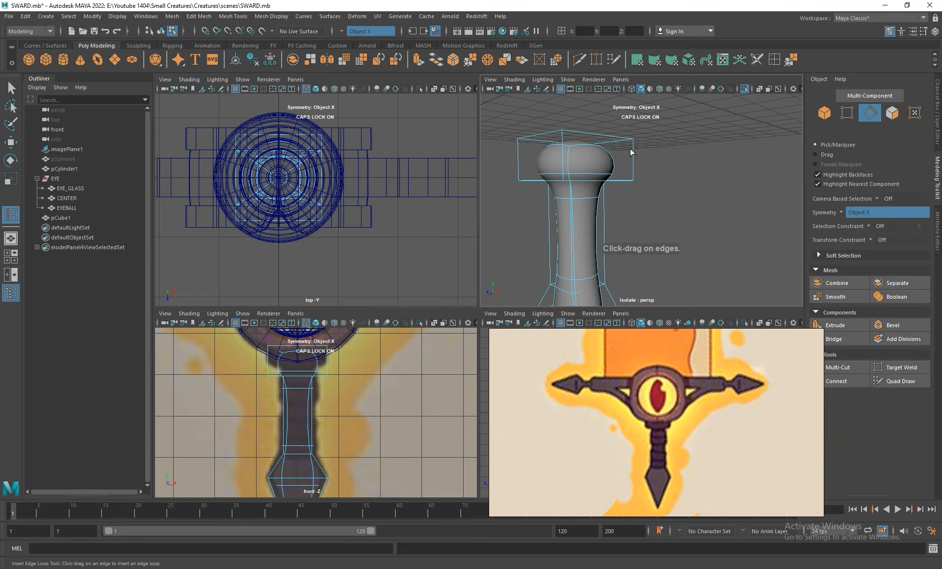
pyautogui.moveTo(633, 156); pyautogui.dragTo(633, 181)
pyautogui.scroll(4, 658, 199)
pyautogui.keyDown('alt'); pyautogui.moveTo(684, 165); pyautogui.dragTo(704, 161); pyautogui.keyUp('alt')
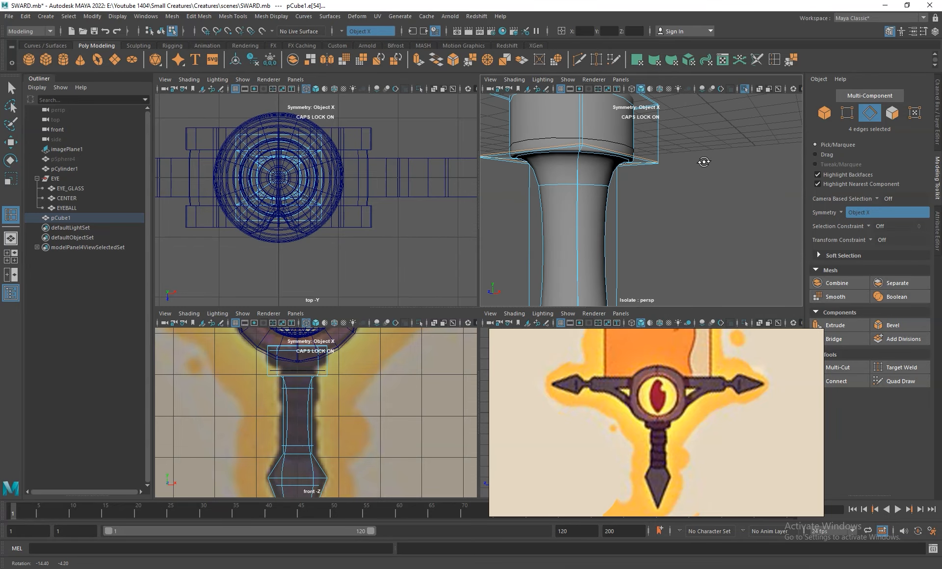
pyautogui.click(622, 167)
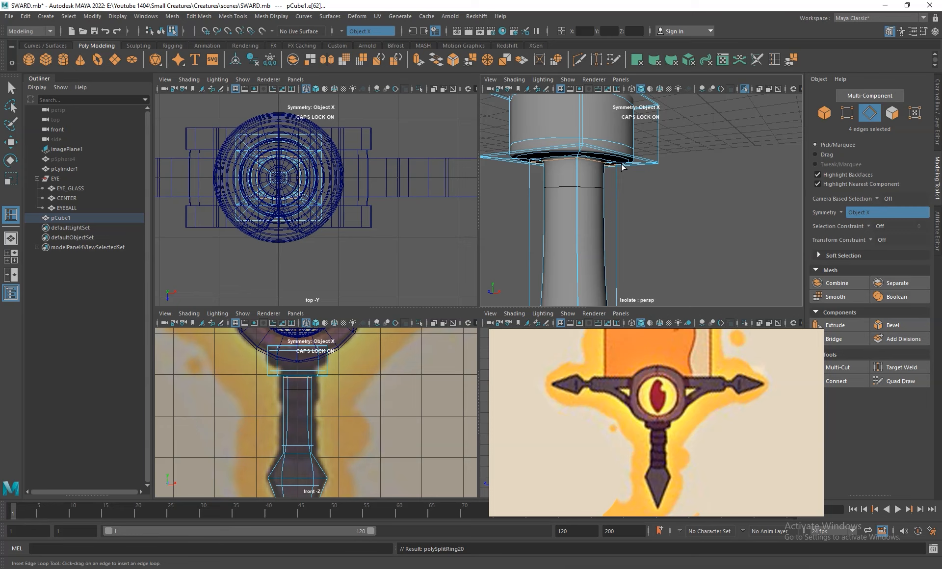
pyautogui.keyDown('alt'); pyautogui.moveTo(684, 217); pyautogui.dragTo(662, 180, button='right'); pyautogui.keyUp('alt')
pyautogui.keyDown('alt'); pyautogui.moveTo(671, 216); pyautogui.dragTo(700, 138, button='middle'); pyautogui.keyUp('alt')
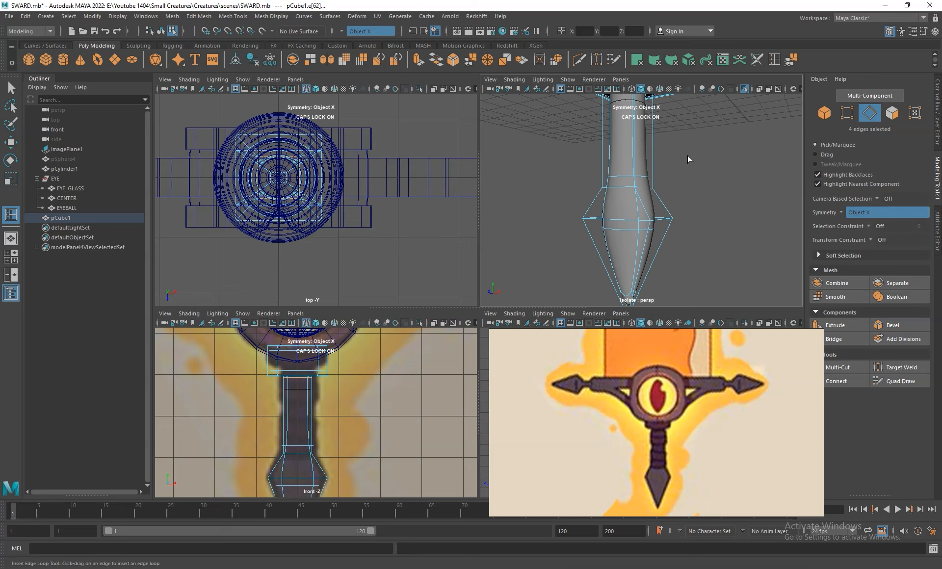
# Step: Select the pommel's sloping corner edges, the edges around its widest part and the small edges at its tip
pyautogui.click(653, 186)
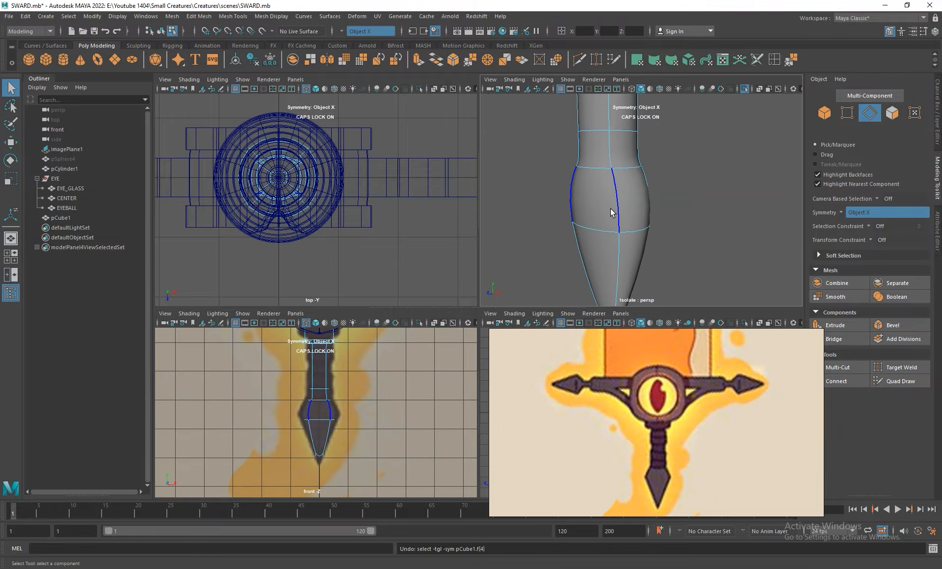
pyautogui.click(610, 210)
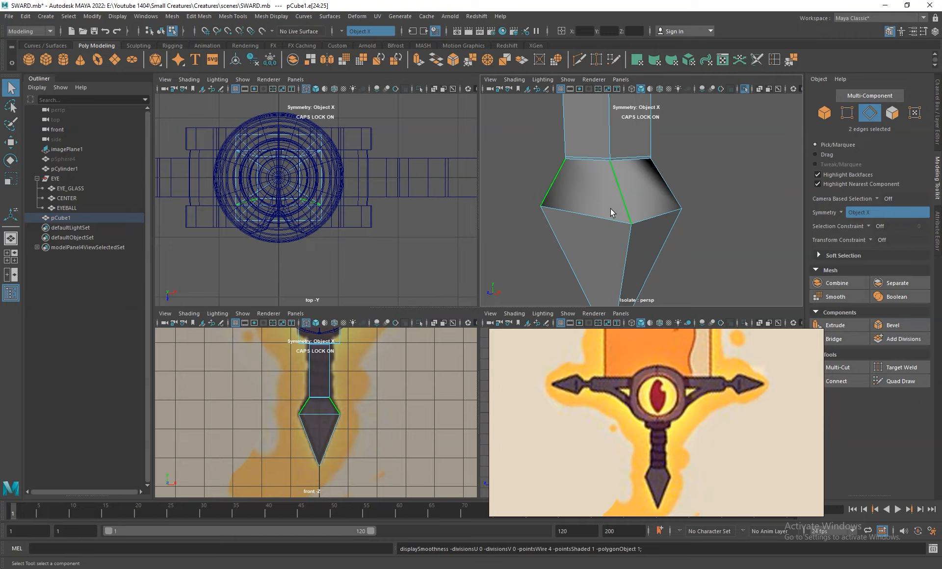
pyautogui.click(662, 193)
pyautogui.keyDown('shift'); pyautogui.click(661, 218); pyautogui.keyUp('shift')
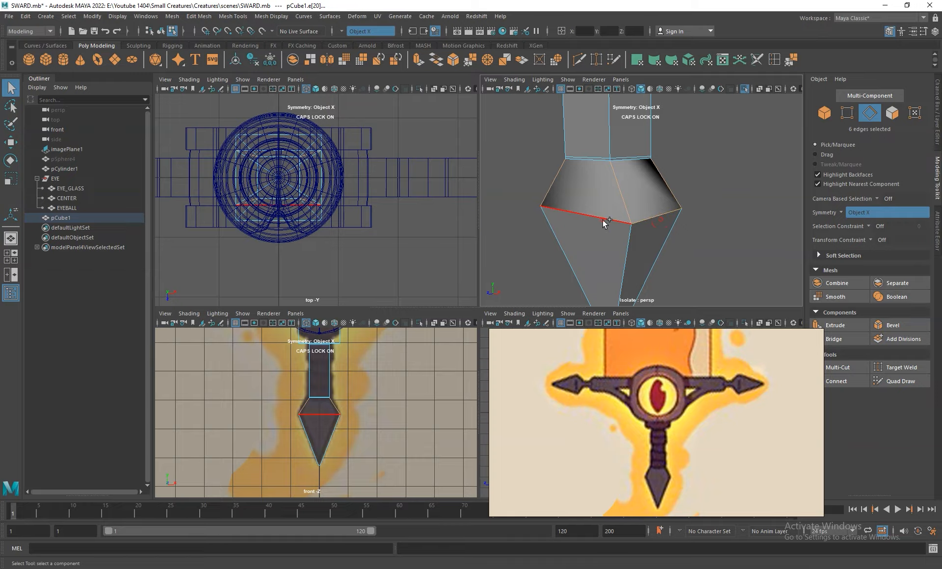
pyautogui.keyDown('shift'); pyautogui.click(604, 220); pyautogui.keyUp('shift')
pyautogui.keyDown('shift'); pyautogui.click(625, 247); pyautogui.keyUp('shift')
pyautogui.keyDown('shift'); pyautogui.click(663, 243); pyautogui.keyUp('shift')
pyautogui.keyDown('alt'); pyautogui.moveTo(677, 196); pyautogui.dragTo(548, 229); pyautogui.keyUp('alt')
pyautogui.keyDown('shift'); pyautogui.click(555, 189); pyautogui.keyUp('shift')
pyautogui.keyDown('shift'); pyautogui.click(547, 228); pyautogui.keyUp('shift')
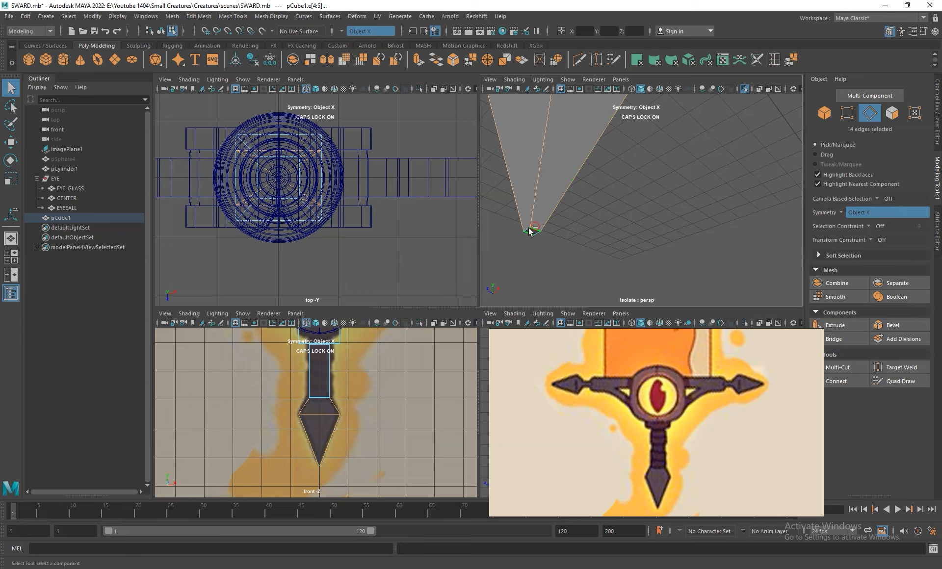
pyautogui.keyDown('shift'); pyautogui.click(529, 229); pyautogui.keyUp('shift')
# Step: Add the edge loop where the grip meets the pommel to the selection and bevel all the selected pommel edges
pyautogui.keyDown('alt'); pyautogui.moveTo(656, 188); pyautogui.dragTo(626, 194); pyautogui.keyUp('alt')
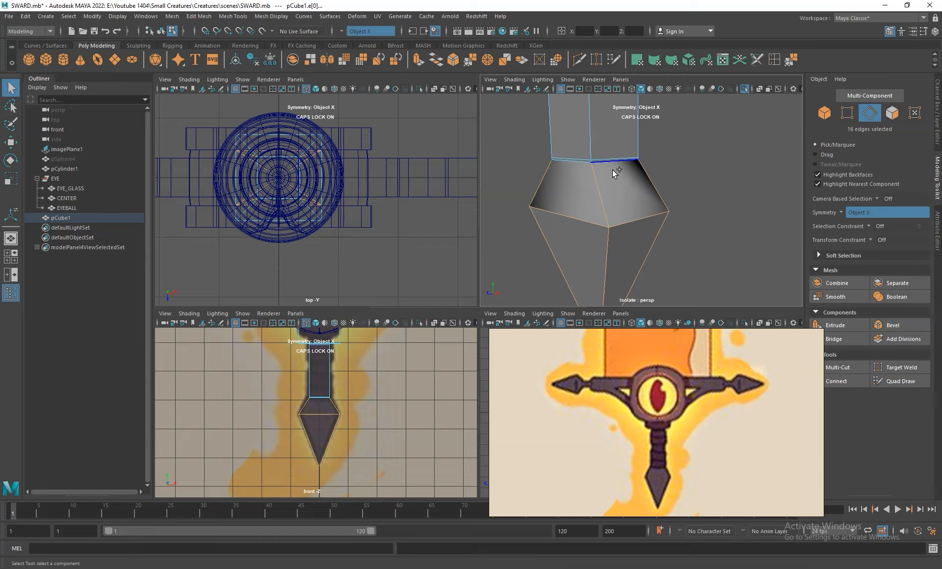
pyautogui.keyDown('alt'); pyautogui.moveTo(646, 158); pyautogui.dragTo(612, 132, button='right'); pyautogui.keyUp('alt')
pyautogui.keyDown('alt'); pyautogui.moveTo(612, 133); pyautogui.dragTo(610, 185, button='middle'); pyautogui.keyUp('alt')
pyautogui.press('3')
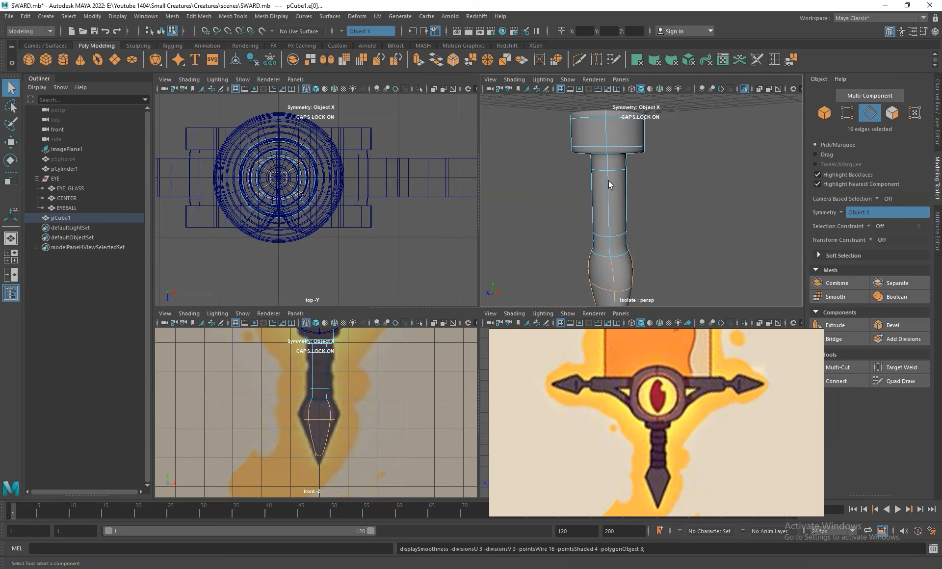
pyautogui.keyDown('alt'); pyautogui.moveTo(648, 237); pyautogui.dragTo(658, 208, button='middle'); pyautogui.keyUp('alt')
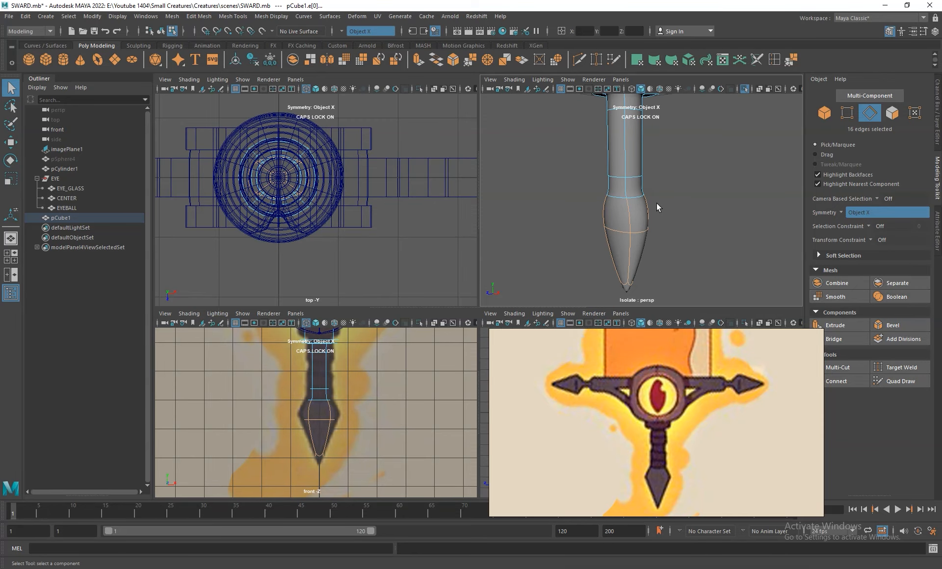
pyautogui.keyDown('shift'); pyautogui.doubleClick(636, 197); pyautogui.keyUp('shift')
pyautogui.keyDown('alt'); pyautogui.moveTo(660, 206); pyautogui.dragTo(689, 191); pyautogui.keyUp('alt')
pyautogui.keyDown('alt'); pyautogui.moveTo(689, 191); pyautogui.dragTo(734, 189, button='right'); pyautogui.keyUp('alt')
pyautogui.press('t')
pyautogui.hotkey('ctrl', 'b')
pyautogui.keyDown('alt'); pyautogui.moveTo(631, 202); pyautogui.dragTo(657, 197, button='right'); pyautogui.keyUp('alt')
pyautogui.keyDown('alt'); pyautogui.moveTo(656, 196); pyautogui.dragTo(647, 213); pyautogui.keyUp('alt')
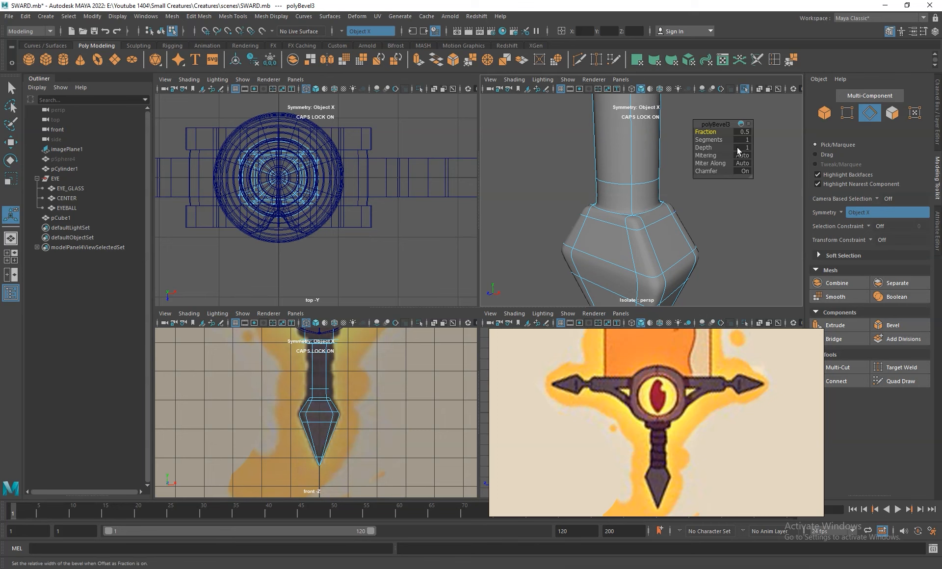
# Step: Set the pommel bevel to 2 segments and show the handle in smooth preview
pyautogui.press('1')
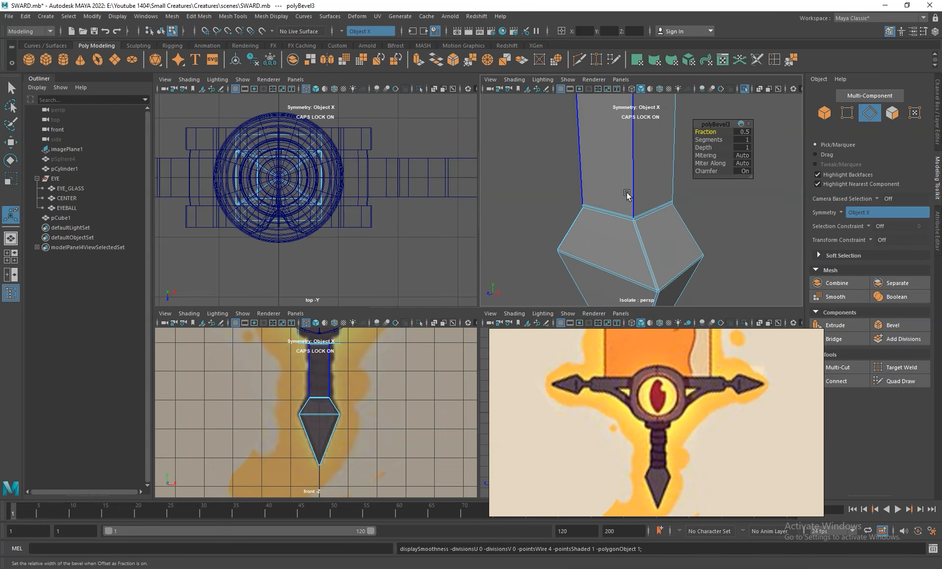
pyautogui.keyDown('alt'); pyautogui.moveTo(628, 195); pyautogui.dragTo(633, 236, button='right'); pyautogui.keyUp('alt')
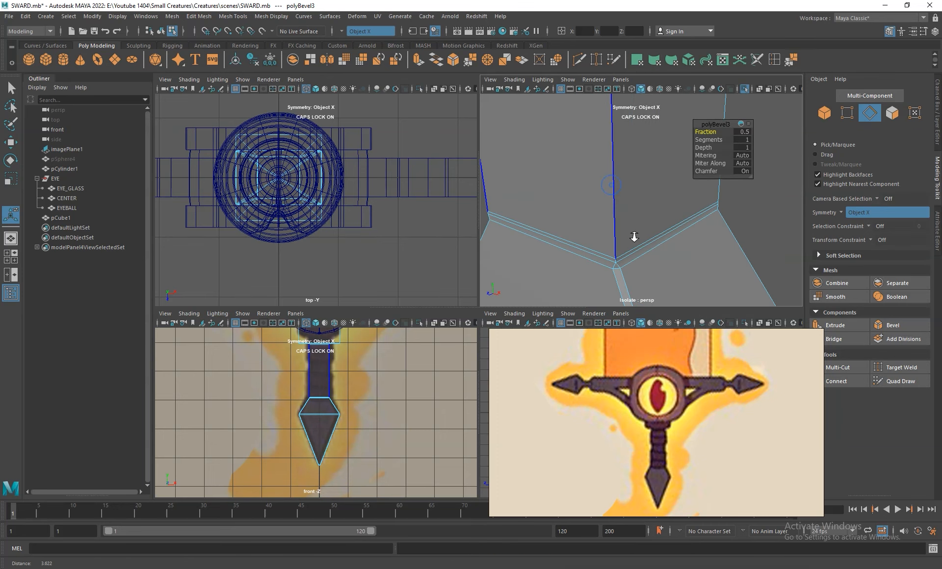
pyautogui.click(744, 140)
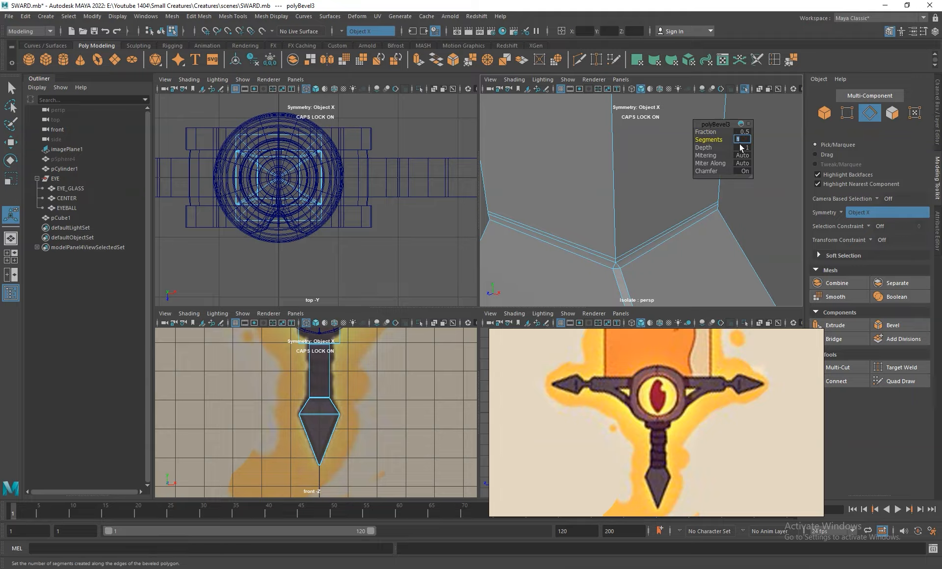
pyautogui.write('2')
pyautogui.press('Return')
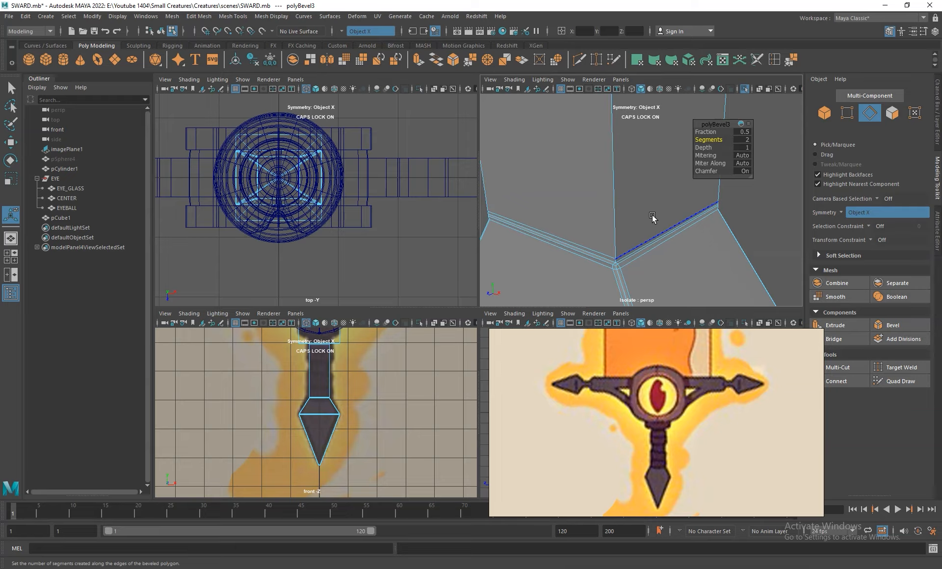
pyautogui.keyDown('alt'); pyautogui.moveTo(676, 253); pyautogui.dragTo(573, 179, button='right'); pyautogui.keyUp('alt')
pyautogui.press('3')
pyautogui.keyDown('alt'); pyautogui.moveTo(646, 203); pyautogui.dragTo(648, 183); pyautogui.keyUp('alt')
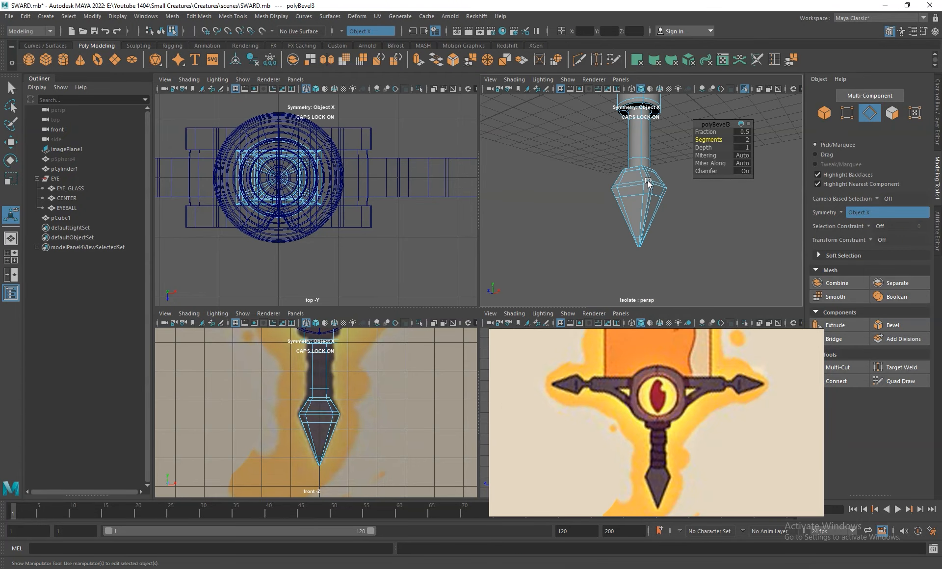
# Step: Return to object mode and show the whole sword unisolated in a maximised perspective view
pyautogui.moveTo(648, 183); pyautogui.dragTo(667, 165, button='right')
pyautogui.press('w')
pyautogui.click(702, 206)
pyautogui.keyDown('alt'); pyautogui.moveTo(702, 206); pyautogui.dragTo(672, 200); pyautogui.keyUp('alt')
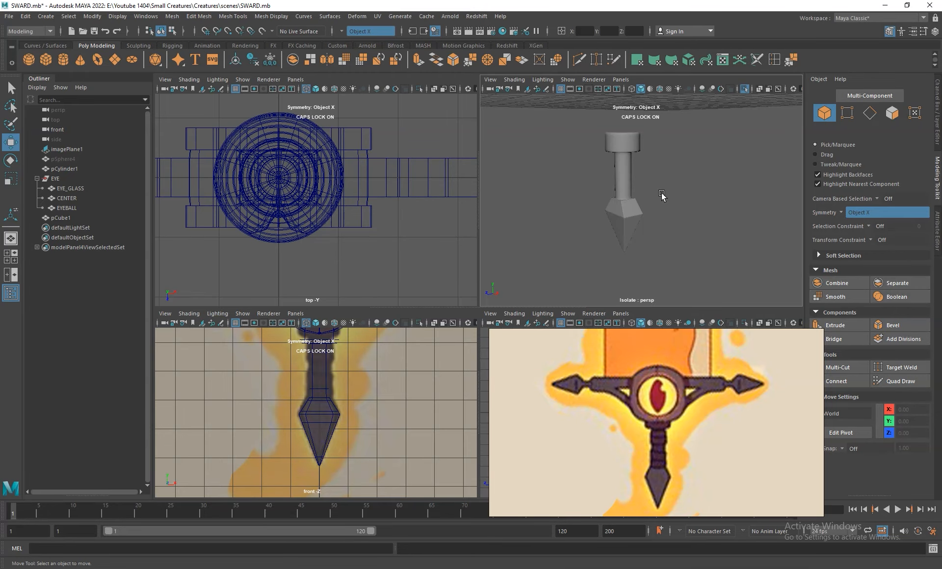
pyautogui.press('space')
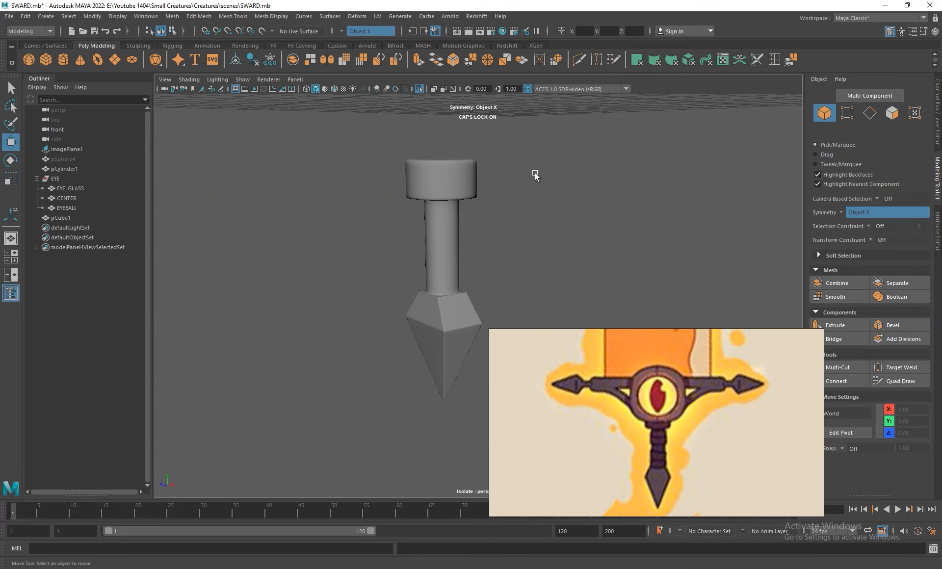
pyautogui.click(420, 89)
pyautogui.keyDown('alt'); pyautogui.moveTo(588, 204); pyautogui.dragTo(515, 231); pyautogui.keyUp('alt')
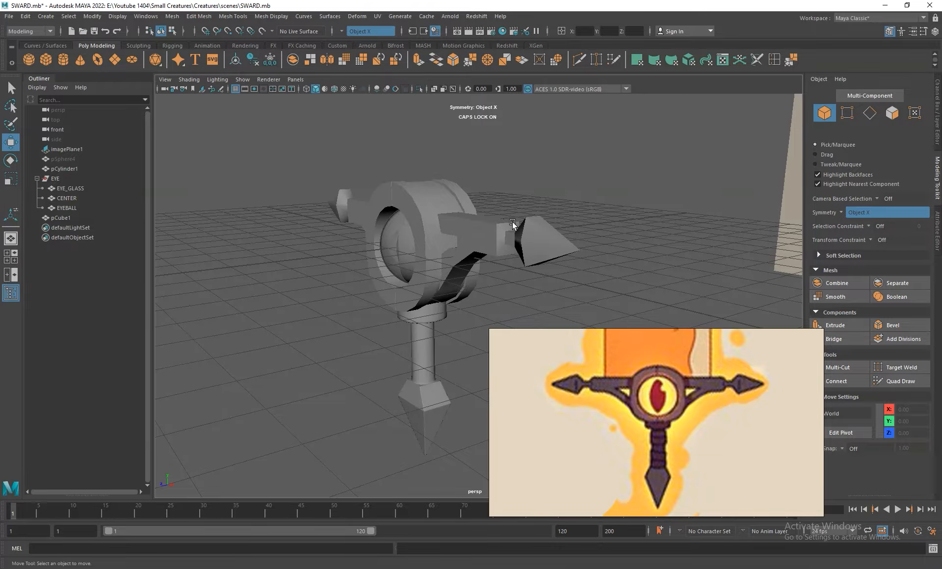
# Step: Duplicate the handle in unsmoothed display and hide the original pCube1
pyautogui.click(432, 336)
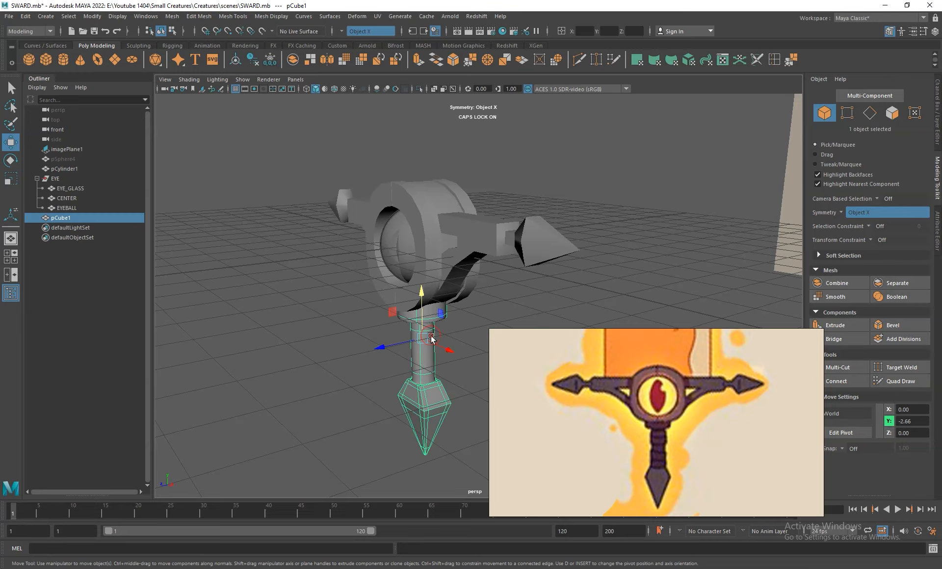
pyautogui.keyDown('alt'); pyautogui.moveTo(449, 293); pyautogui.dragTo(446, 261); pyautogui.keyUp('alt')
pyautogui.keyDown('alt'); pyautogui.moveTo(446, 261); pyautogui.dragTo(491, 313, button='right'); pyautogui.keyUp('alt')
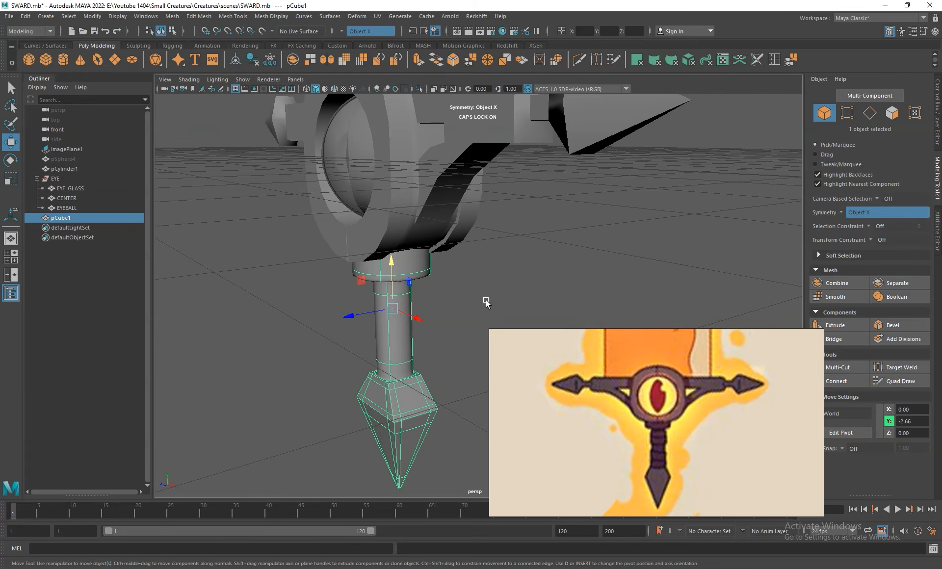
pyautogui.press('1')
pyautogui.keyDown('alt'); pyautogui.moveTo(442, 279); pyautogui.dragTo(443, 288, button='middle'); pyautogui.keyUp('alt')
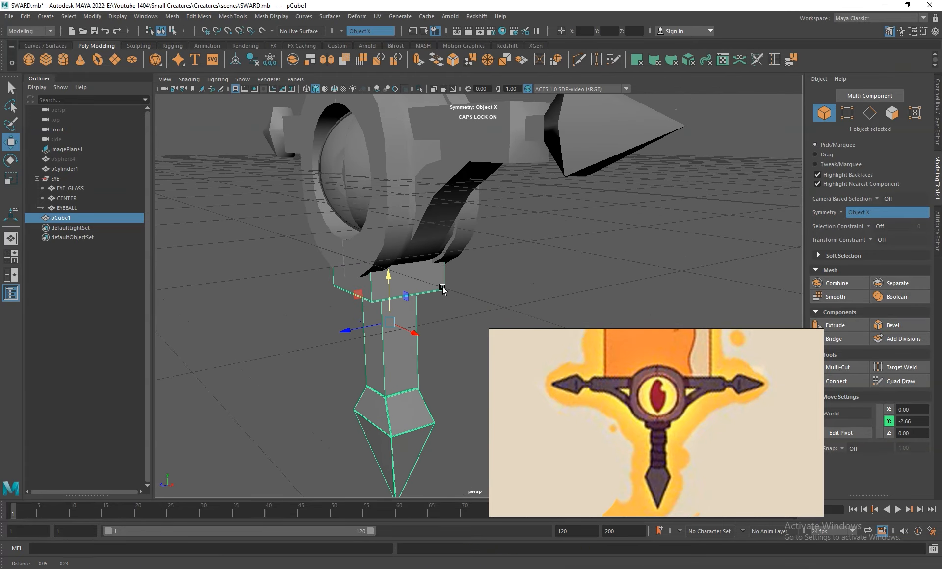
pyautogui.keyDown('alt'); pyautogui.moveTo(442, 287); pyautogui.dragTo(396, 277); pyautogui.keyUp('alt')
pyautogui.hotkey('ctrl', 'd')
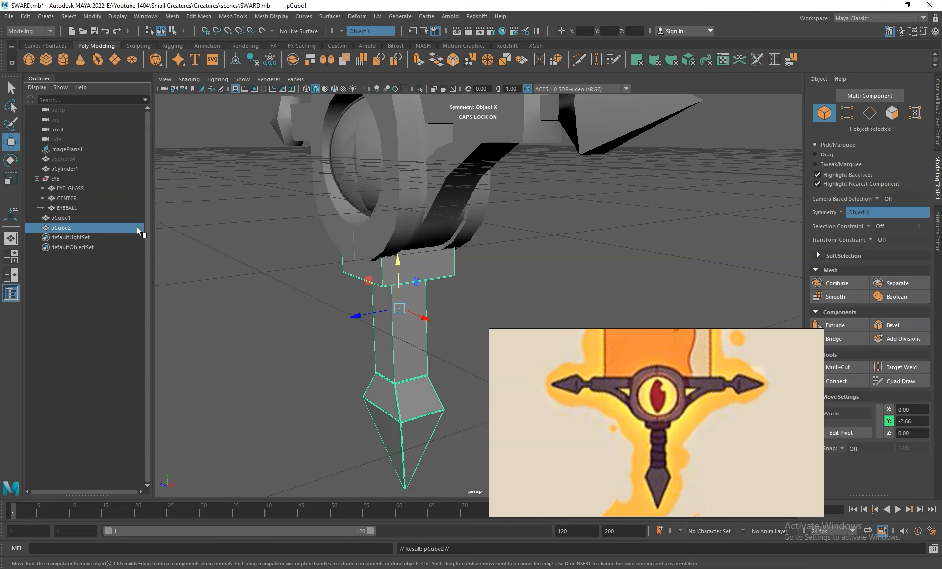
pyautogui.click(86, 218)
pyautogui.hotkey('ctrl', 'h')
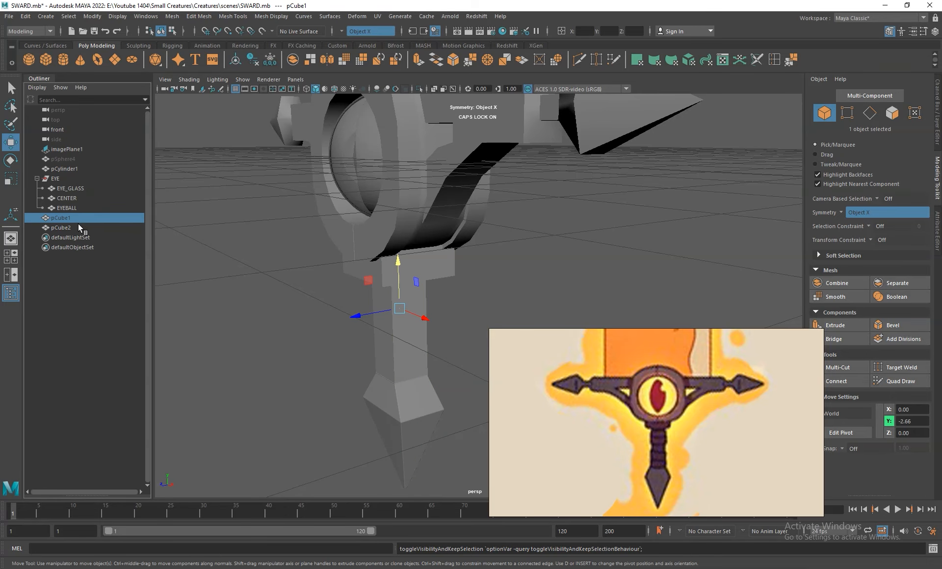
# Step: Insert edge loops along the grip of the copy pCube2 to mark two pairs of wrap bands with thin gaps within each pair
pyautogui.click(61, 228)
pyautogui.keyDown('alt'); pyautogui.moveTo(349, 300); pyautogui.dragTo(440, 344, button='right'); pyautogui.keyUp('alt')
pyautogui.keyDown('alt'); pyautogui.moveTo(440, 344); pyautogui.dragTo(471, 280); pyautogui.keyUp('alt')
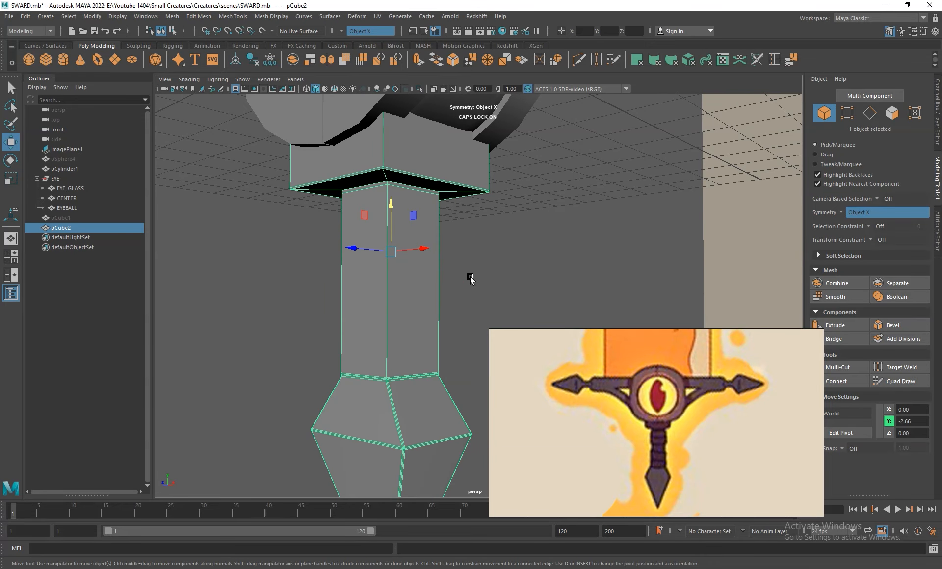
pyautogui.click(774, 60)
pyautogui.click(390, 193)
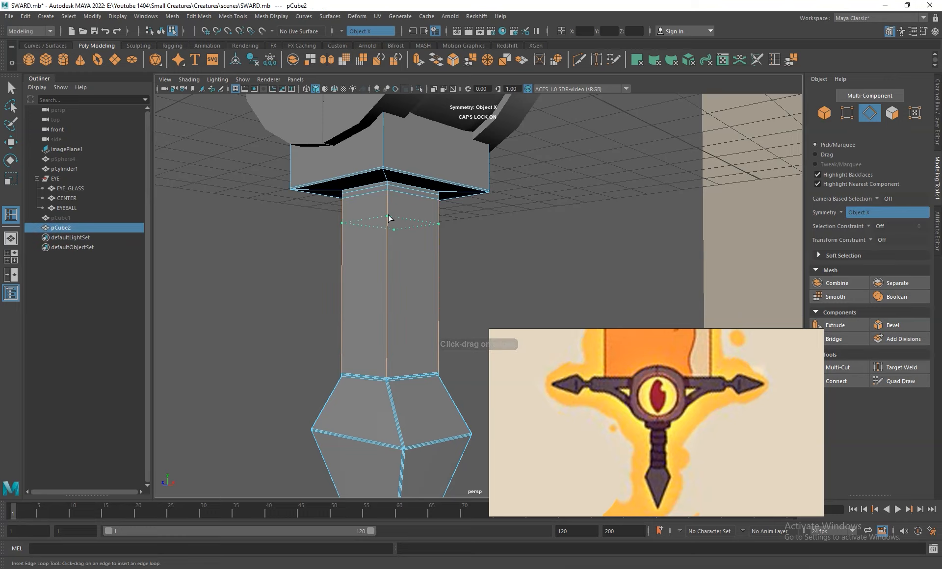
pyautogui.moveTo(386, 242); pyautogui.dragTo(387, 249)
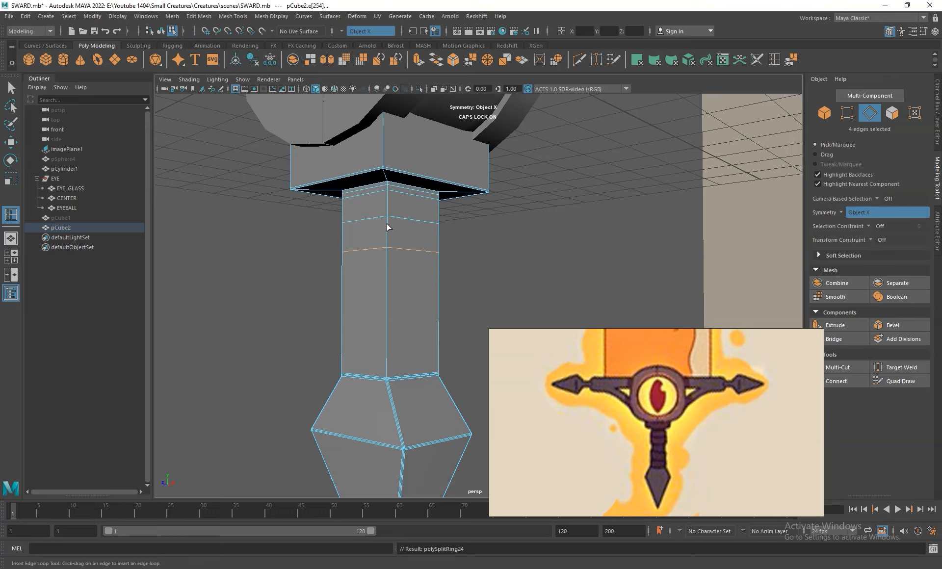
pyautogui.click(388, 221)
pyautogui.moveTo(387, 295); pyautogui.dragTo(387, 294)
pyautogui.moveTo(388, 340); pyautogui.dragTo(387, 340)
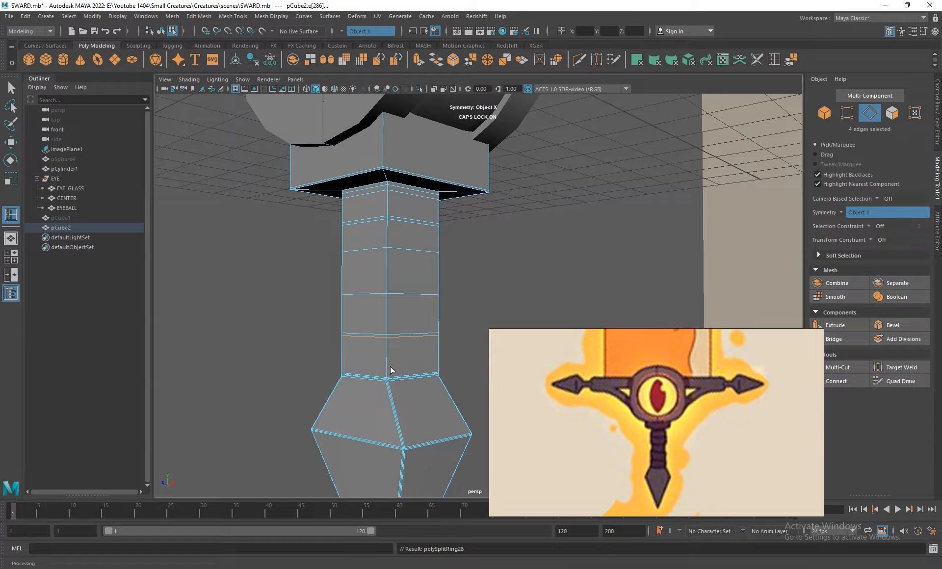
pyautogui.moveTo(386, 378); pyautogui.dragTo(388, 378)
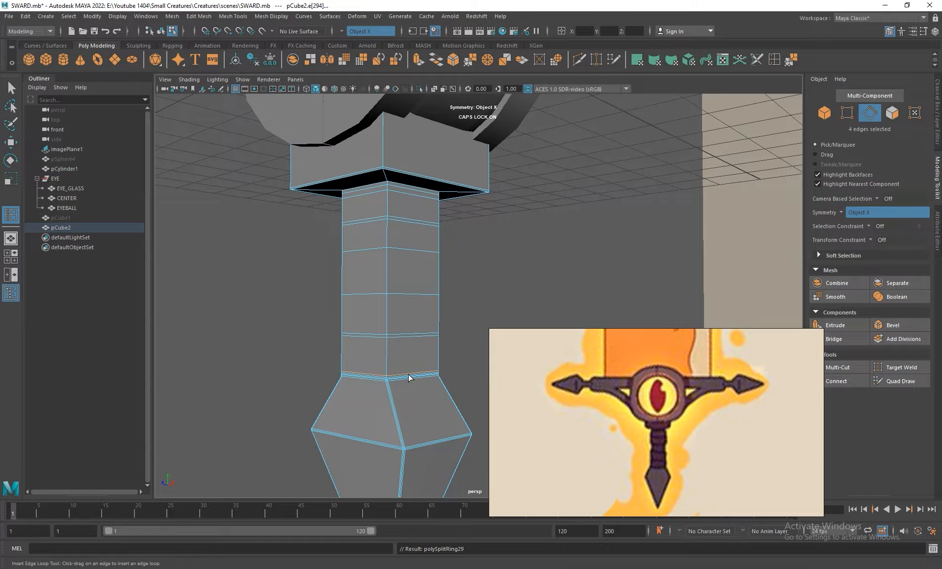
# Step: Switch to face mode and select the full face rings of the two lower bands on the grip
pyautogui.press('w')
pyautogui.moveTo(377, 292); pyautogui.dragTo(378, 319, button='right')
pyautogui.click(409, 324)
pyautogui.keyDown('shift'); pyautogui.doubleClick(362, 318); pyautogui.keyUp('shift')
pyautogui.keyDown('shift'); pyautogui.click(366, 349); pyautogui.keyUp('shift')
pyautogui.keyDown('shift'); pyautogui.doubleClick(406, 351); pyautogui.keyUp('shift')
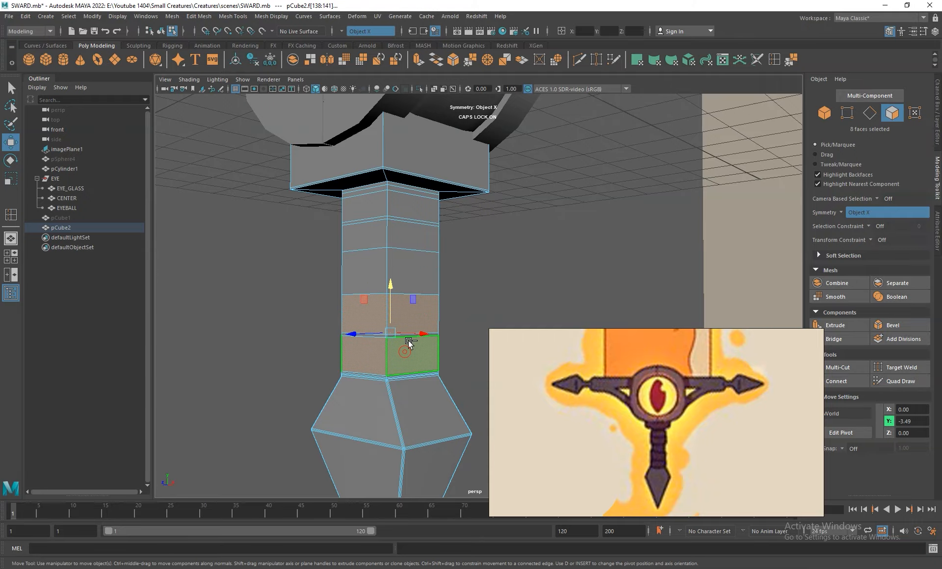
# Step: Add the face rings of the two upper bands beneath the top block to the selection
pyautogui.keyDown('shift'); pyautogui.doubleClick(416, 233); pyautogui.keyUp('shift')
pyautogui.keyDown('shift'); pyautogui.click(371, 210); pyautogui.keyUp('shift')
pyautogui.keyDown('shift'); pyautogui.doubleClick(417, 207); pyautogui.keyUp('shift')
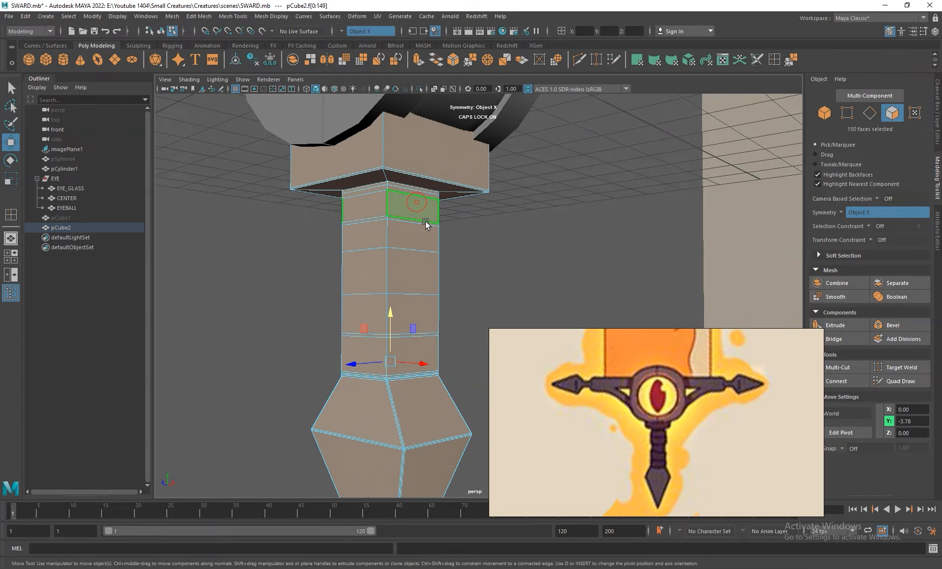
pyautogui.hotkey('ctrl', 'z')
pyautogui.keyDown('shift'); pyautogui.click(422, 213); pyautogui.keyUp('shift')
pyautogui.keyDown('alt'); pyautogui.moveTo(510, 228); pyautogui.dragTo(379, 237); pyautogui.keyUp('alt')
pyautogui.keyDown('shift'); pyautogui.click(322, 249); pyautogui.keyUp('shift')
pyautogui.keyDown('alt'); pyautogui.moveTo(432, 289); pyautogui.dragTo(448, 256); pyautogui.keyUp('alt')
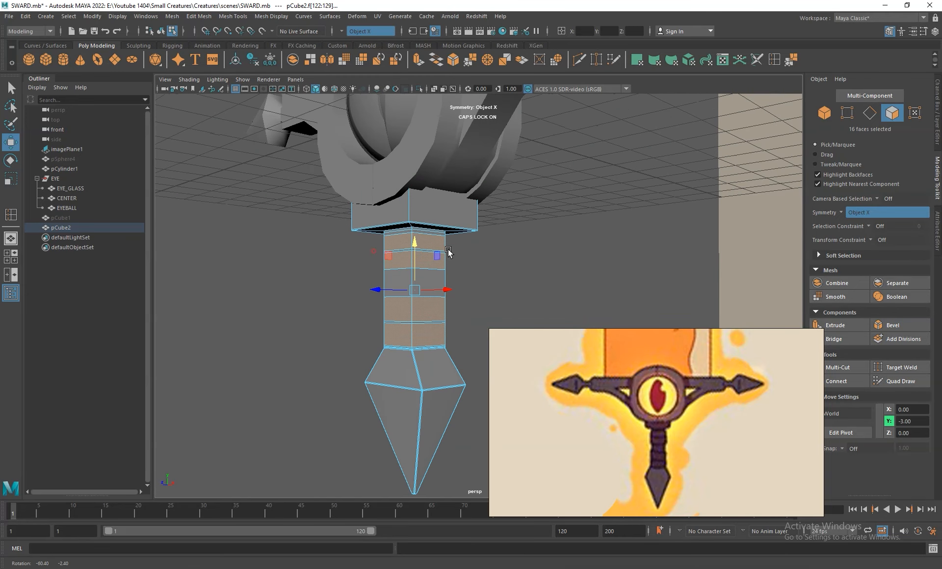
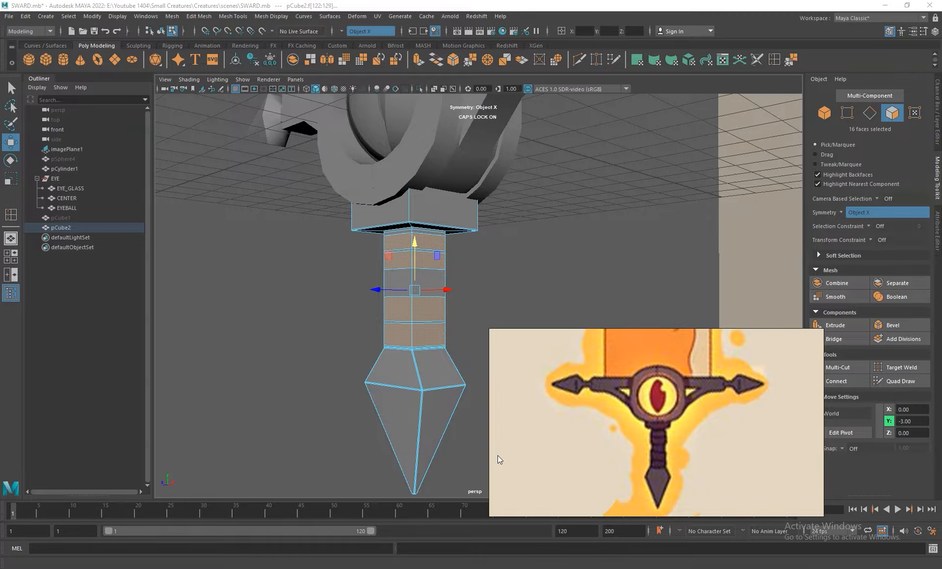
# Step: Invert the face selection, delete everything except the four grip bands and return to object mode
pyautogui.click(198, 16)
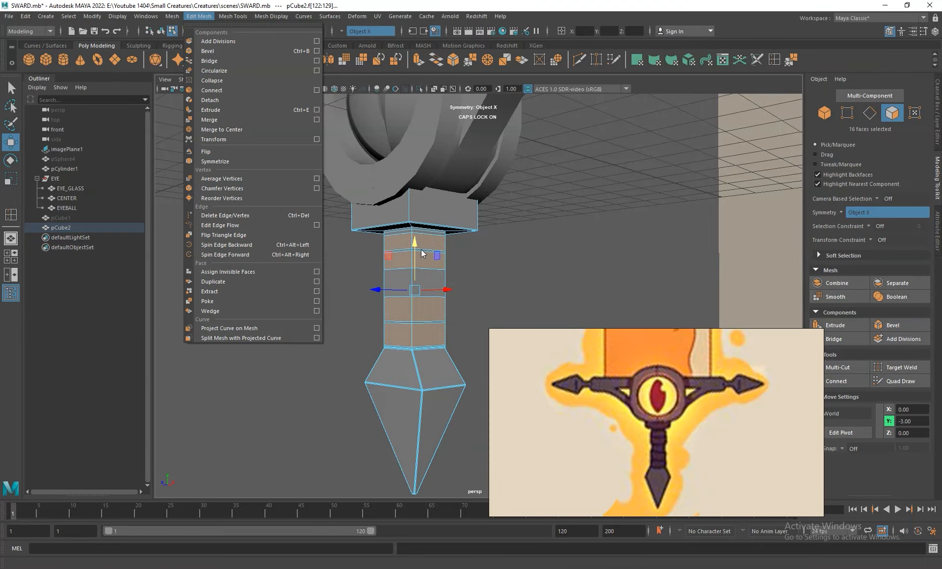
pyautogui.keyDown('alt'); pyautogui.moveTo(433, 229); pyautogui.dragTo(393, 212); pyautogui.keyUp('alt')
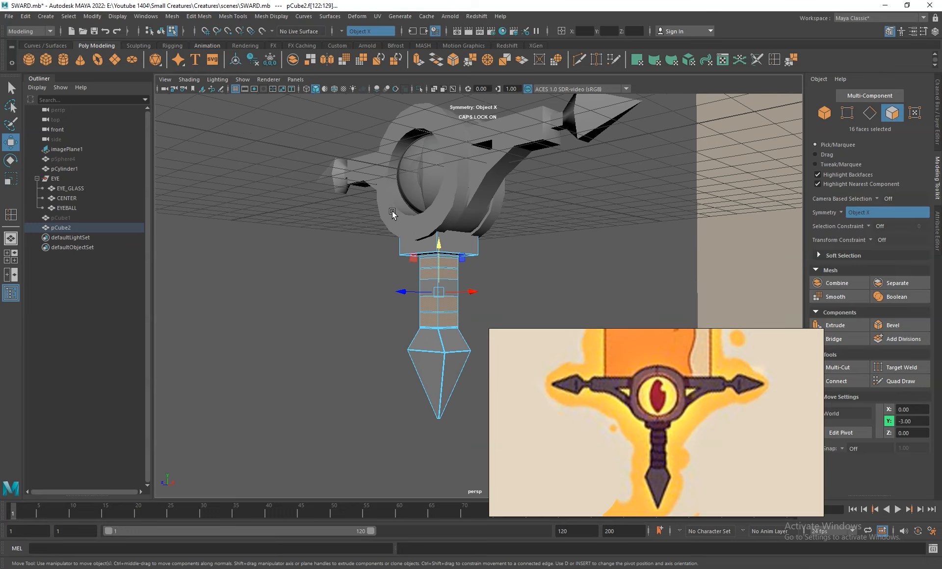
pyautogui.moveTo(326, 183); pyautogui.dragTo(556, 419)
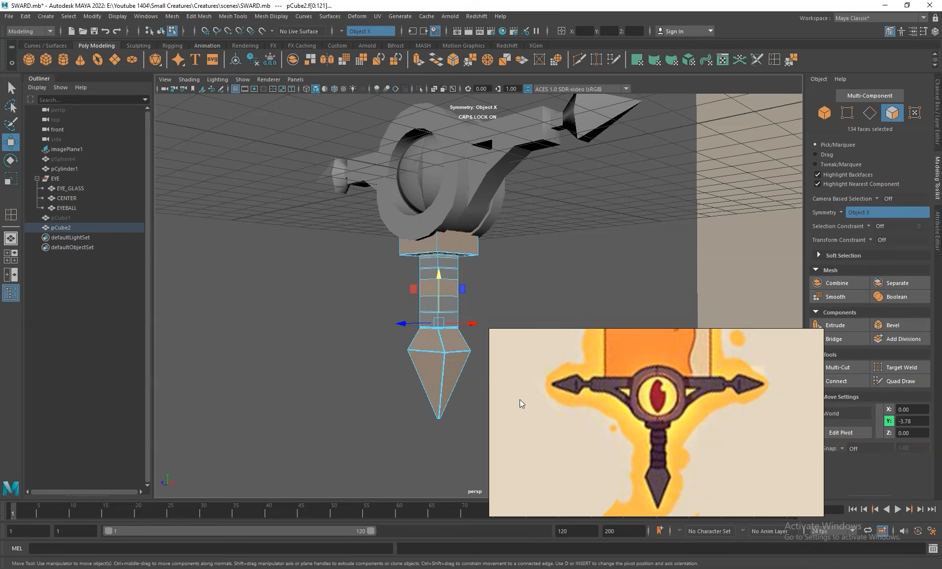
pyautogui.press('Delete')
pyautogui.press('F8')
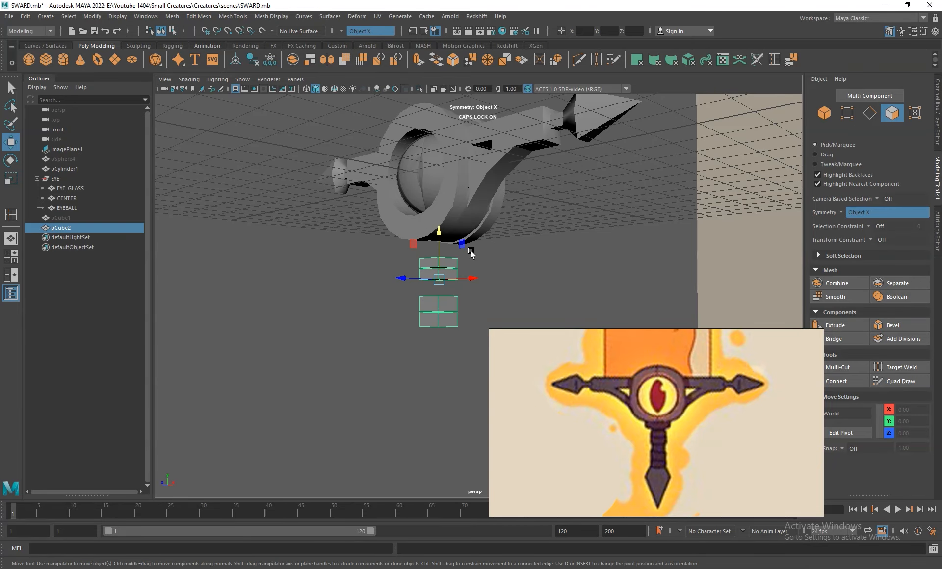
pyautogui.scroll(3, 522, 390)
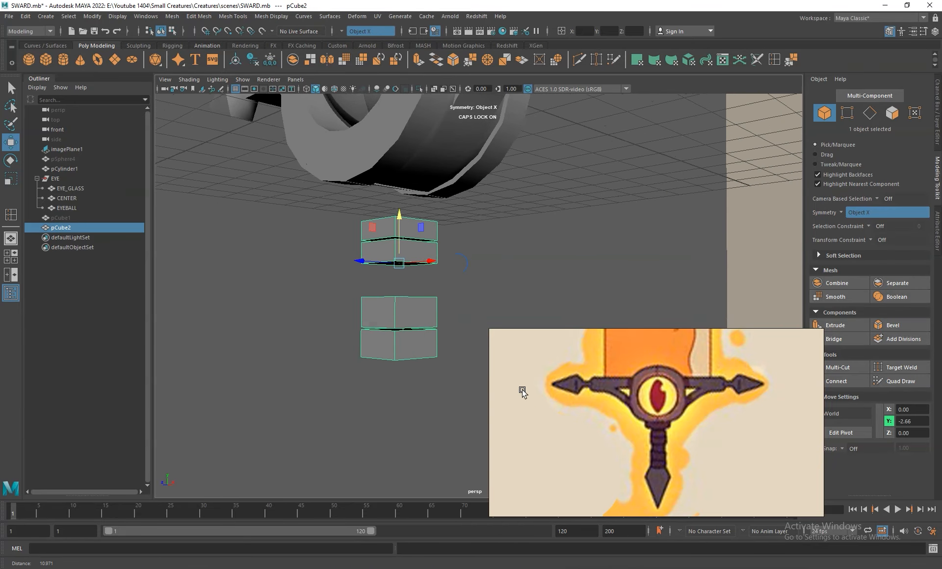
# Step: Unhide pCube1, make it a live surface and activate Quad Draw on the band mesh pCube2
pyautogui.click(76, 218)
pyautogui.press('h')
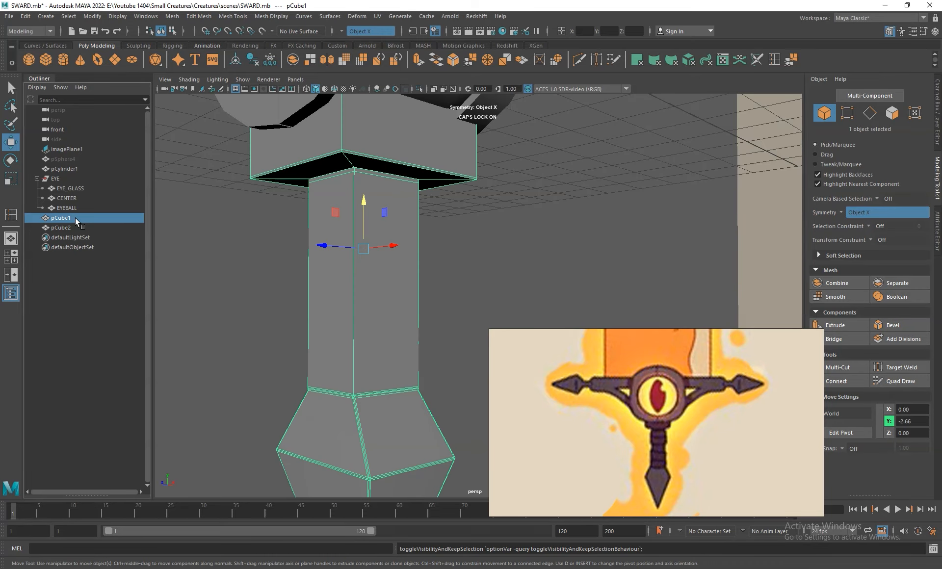
pyautogui.click(261, 32)
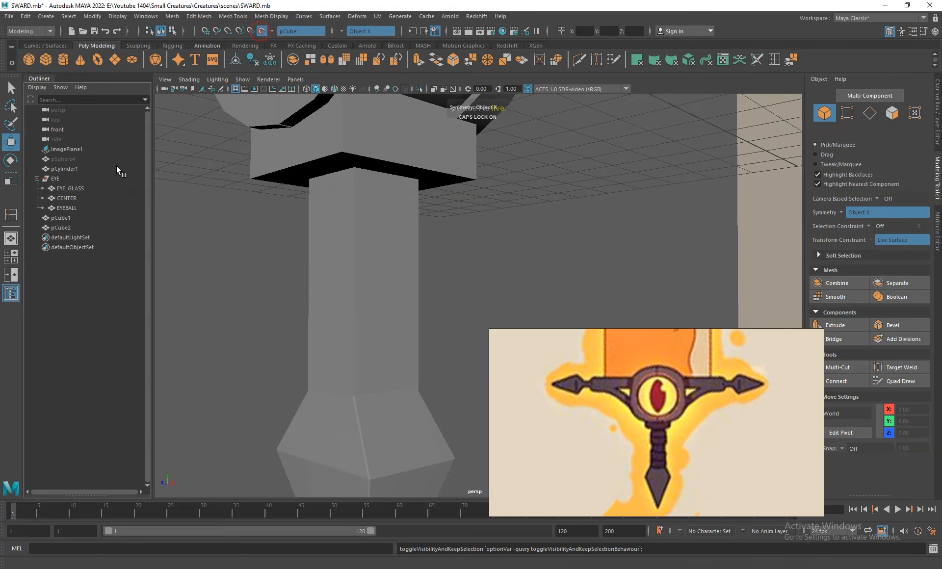
pyautogui.click(69, 228)
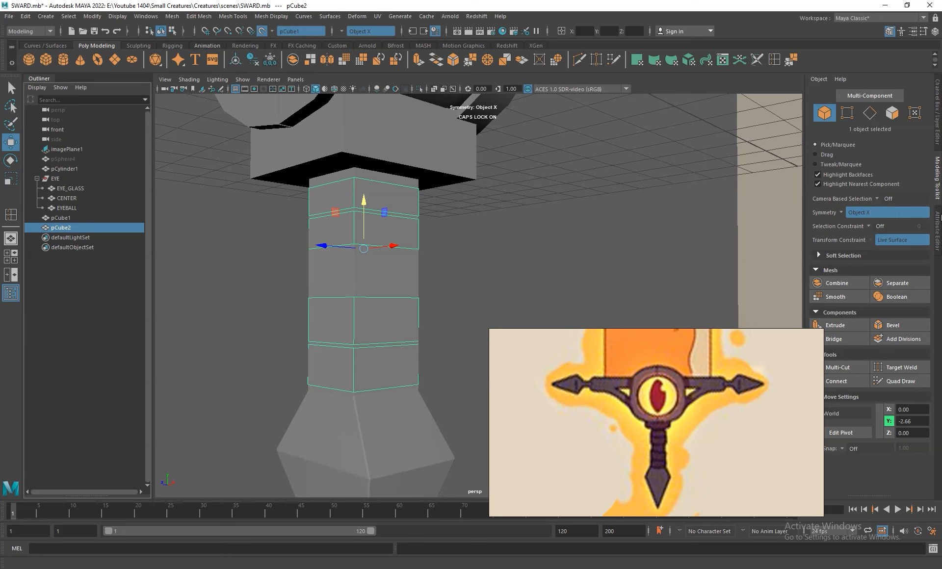
pyautogui.click(898, 381)
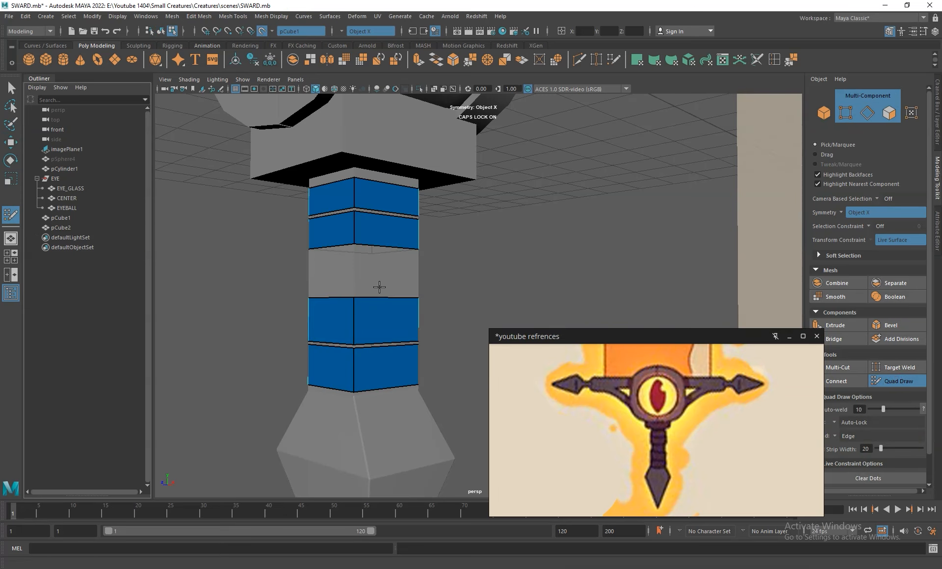
# Step: Turn symmetry off and reshape the upper two bands on the live grip surface to open a slanted gap between them
pyautogui.keyDown('alt'); pyautogui.moveTo(449, 290); pyautogui.dragTo(435, 268, button='right'); pyautogui.keyUp('alt')
pyautogui.keyDown('alt'); pyautogui.moveTo(435, 267); pyautogui.dragTo(467, 263); pyautogui.keyUp('alt')
pyautogui.keyDown('alt'); pyautogui.moveTo(467, 263); pyautogui.dragTo(314, 260, button='middle'); pyautogui.keyUp('alt')
pyautogui.click(373, 31)
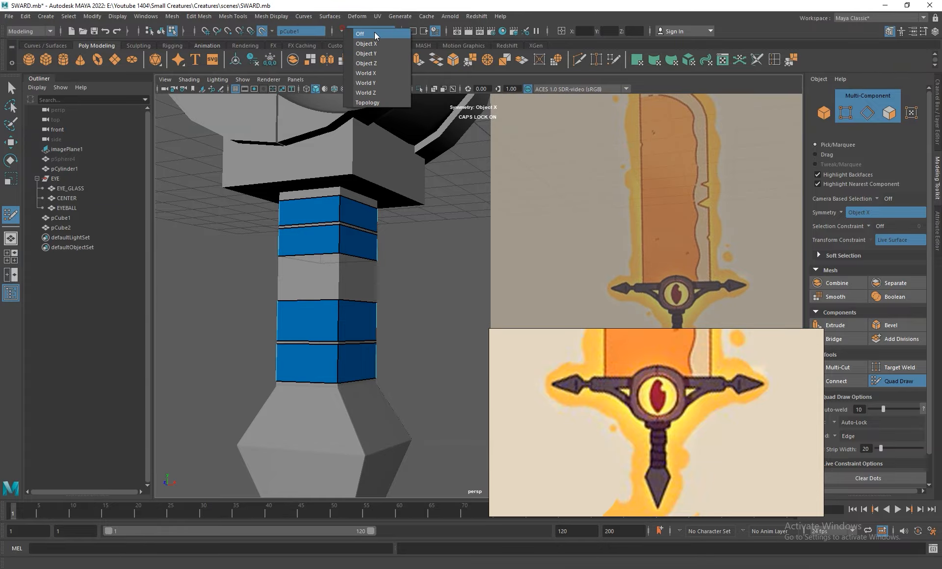
pyautogui.click(375, 34)
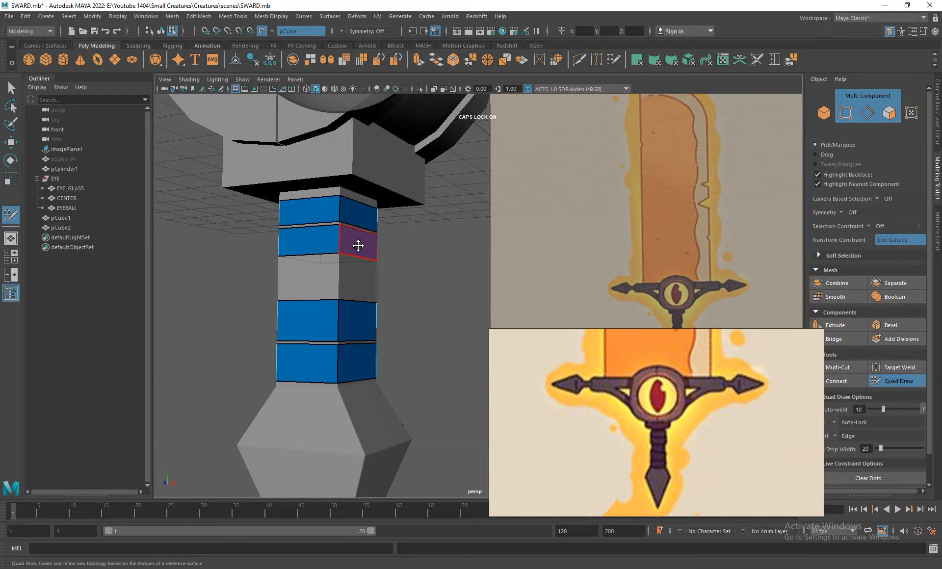
pyautogui.moveTo(358, 246); pyautogui.dragTo(363, 217)
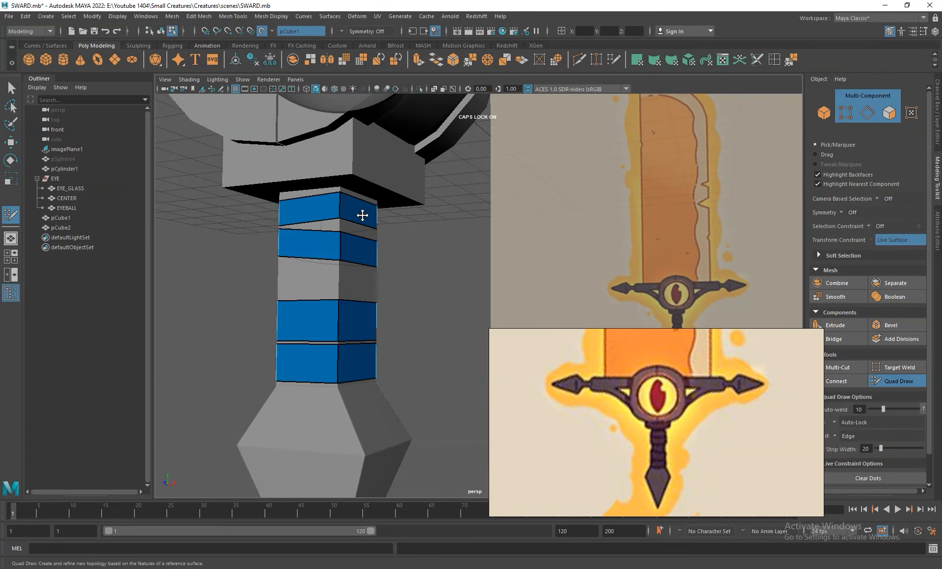
# Step: Reshape the lower two bands around the grip so the gap between them is slanted too
pyautogui.keyDown('alt'); pyautogui.moveTo(425, 246); pyautogui.dragTo(370, 317); pyautogui.keyUp('alt')
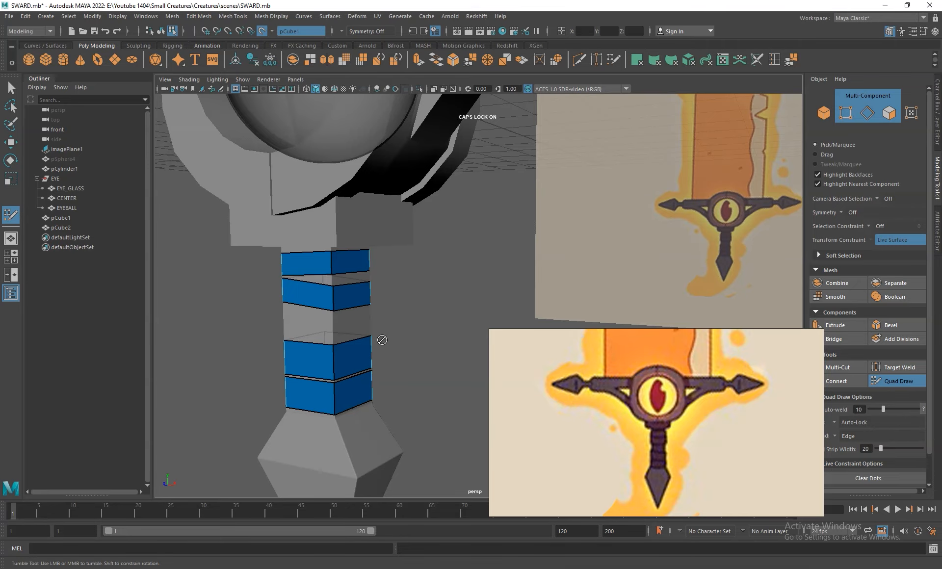
pyautogui.keyDown('alt'); pyautogui.moveTo(408, 343); pyautogui.dragTo(500, 294); pyautogui.keyUp('alt')
pyautogui.keyDown('alt'); pyautogui.moveTo(501, 294); pyautogui.dragTo(299, 296, button='middle'); pyautogui.keyUp('alt')
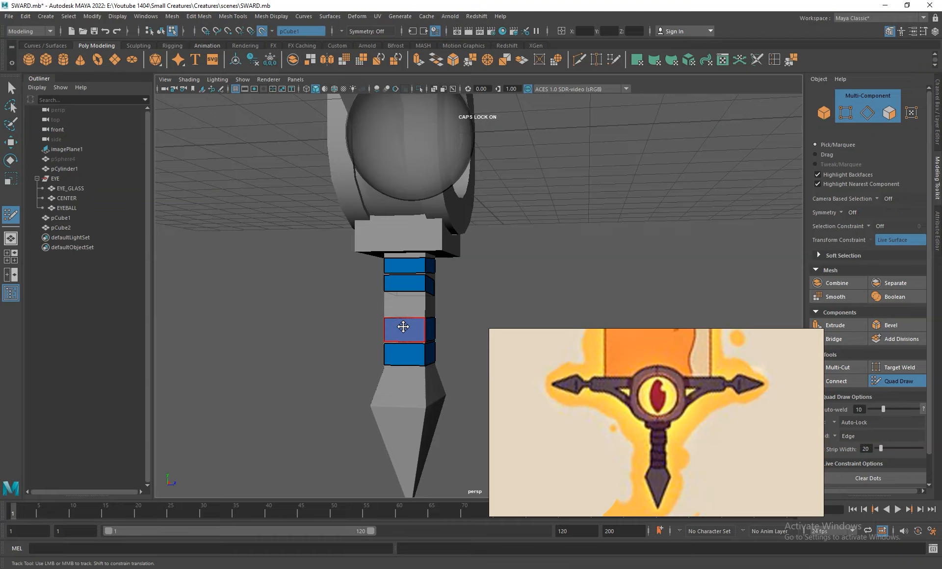
pyautogui.keyDown('alt'); pyautogui.moveTo(401, 333); pyautogui.dragTo(381, 326); pyautogui.keyUp('alt')
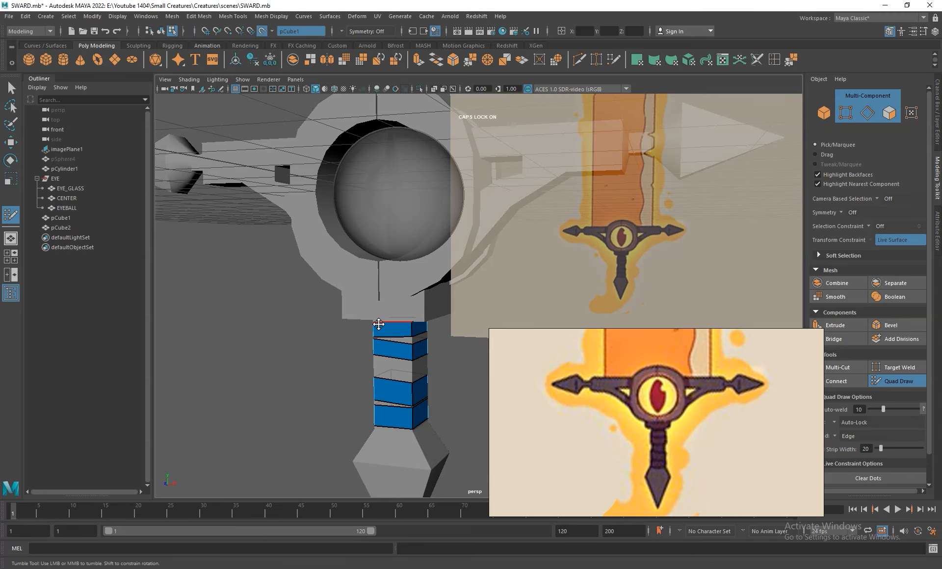
pyautogui.keyDown('alt'); pyautogui.moveTo(381, 326); pyautogui.dragTo(382, 347, button='middle'); pyautogui.keyUp('alt')
pyautogui.keyDown('alt'); pyautogui.moveTo(383, 347); pyautogui.dragTo(395, 389, button='right'); pyautogui.keyUp('alt')
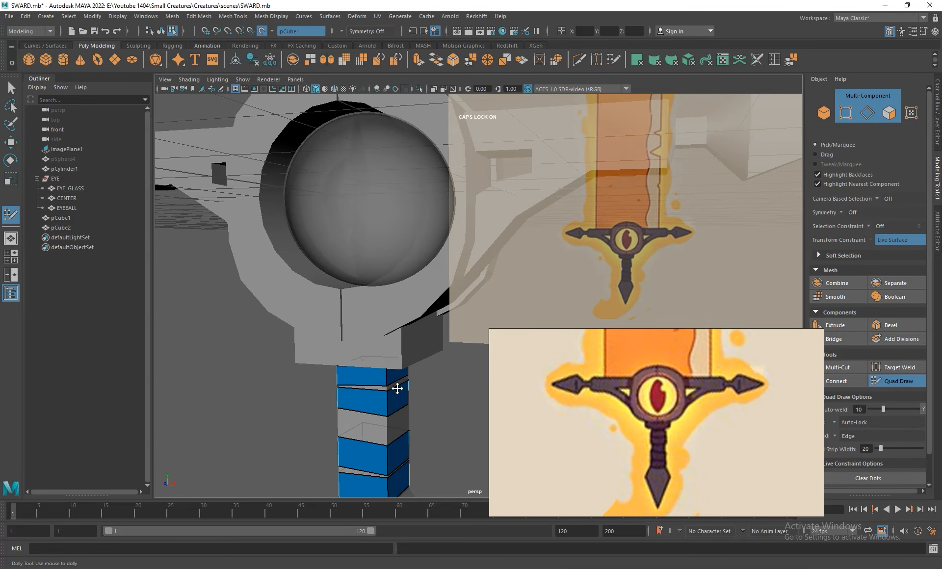
pyautogui.moveTo(392, 414)
pyautogui.keyDown('alt'); pyautogui.mouseDown()
pyautogui.moveTo(452, 332)
pyautogui.moveTo(411, 424)
pyautogui.moveTo(358, 336)
pyautogui.moveTo(339, 360)
pyautogui.moveTo(344, 374)
pyautogui.mouseUp(); pyautogui.keyUp('alt')
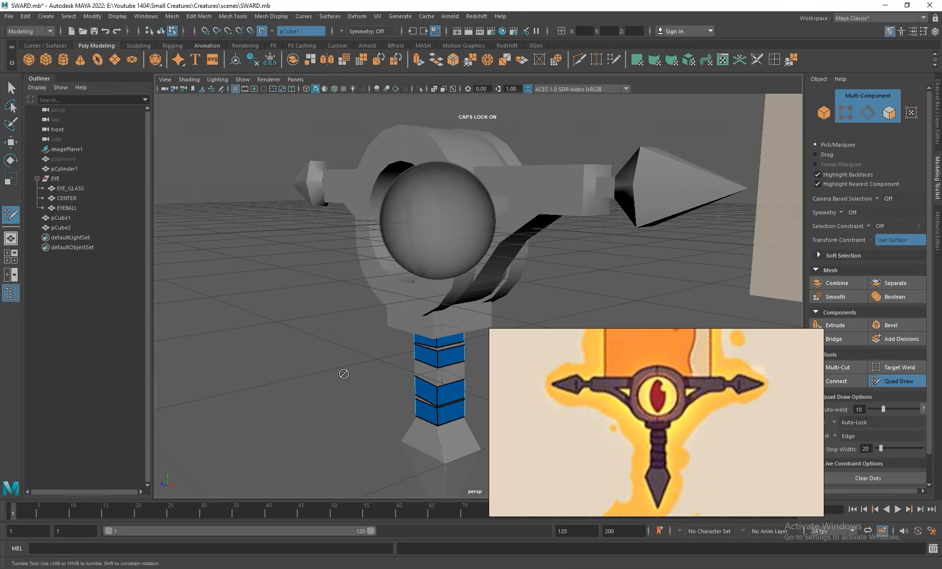
# Step: Leave Quad Draw for object mode, release the live surface and turn on smooth preview for pCube1 and pCube2
pyautogui.press('w')
pyautogui.moveTo(437, 362); pyautogui.dragTo(481, 345, button='right')
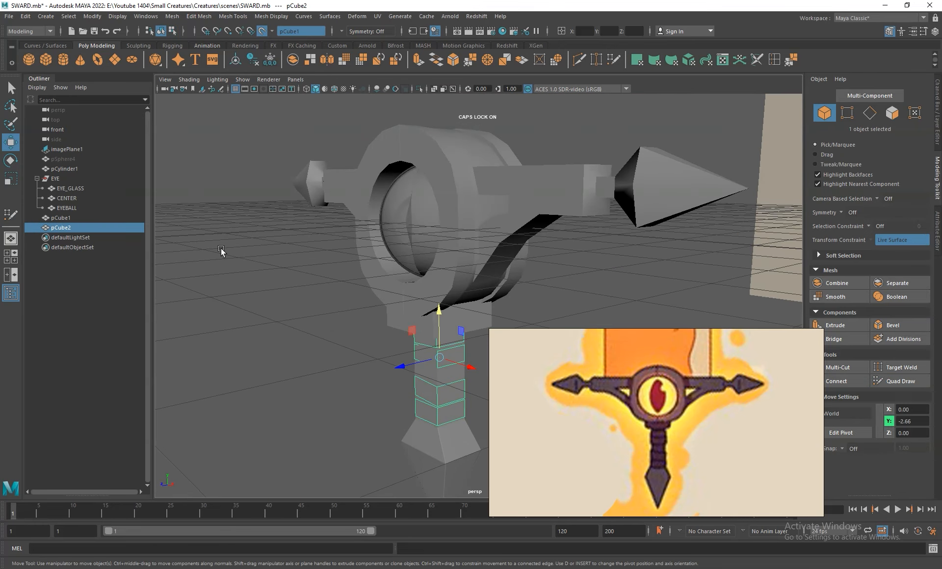
pyautogui.click(66, 218)
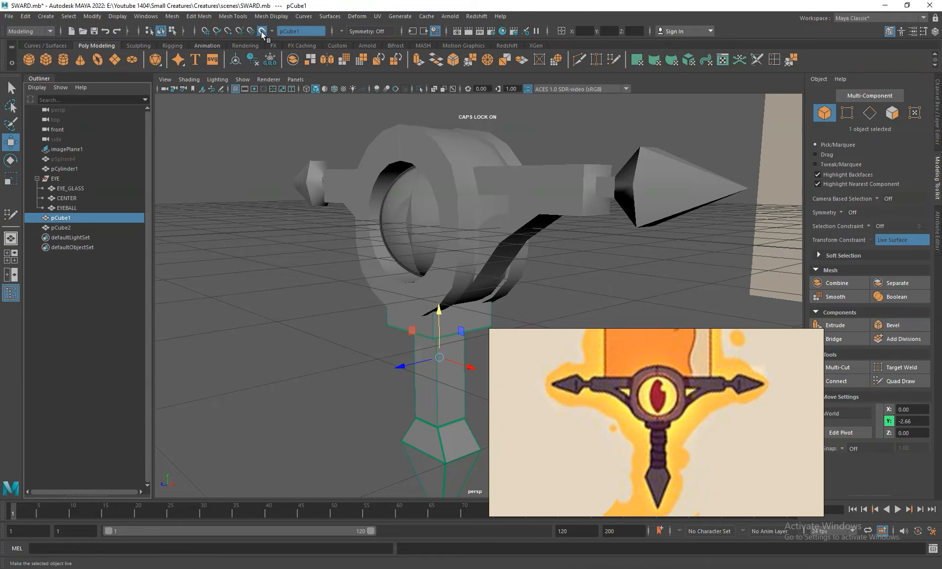
pyautogui.click(262, 31)
pyautogui.press('3')
pyautogui.click(72, 228)
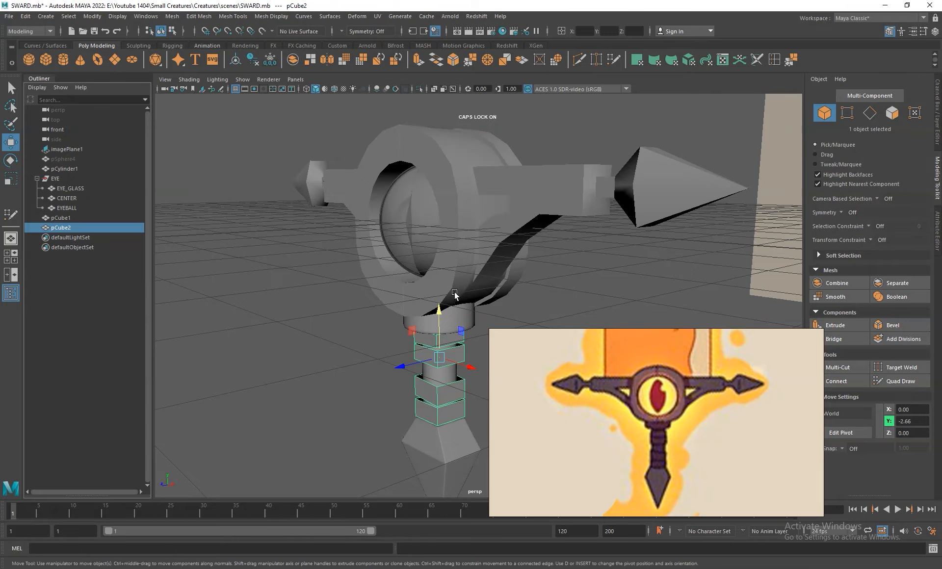
pyautogui.press('3')
pyautogui.scroll(6, 443, 289)
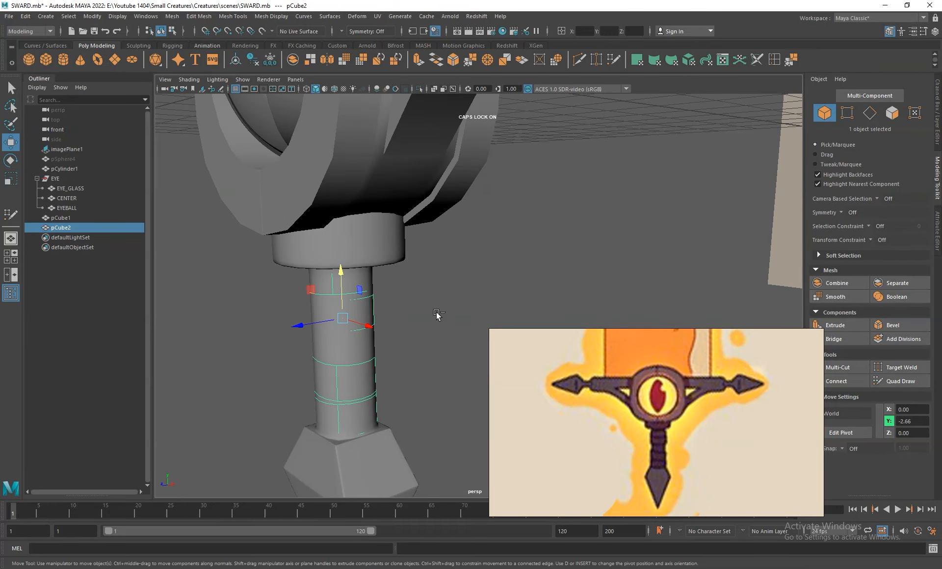
# Step: Extrude all faces of the four bands outward with a thickness of 0.2, working in the unsmoothed display
pyautogui.press('F11')
pyautogui.hotkey('ctrl', 'e')
pyautogui.press('1')
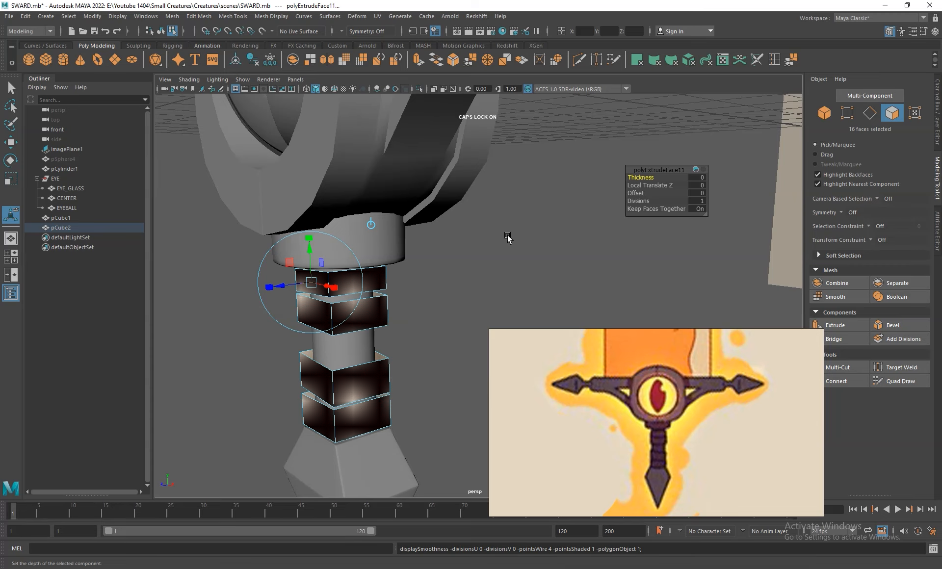
pyautogui.click(703, 177)
pyautogui.write('0.2')
pyautogui.press('Return')
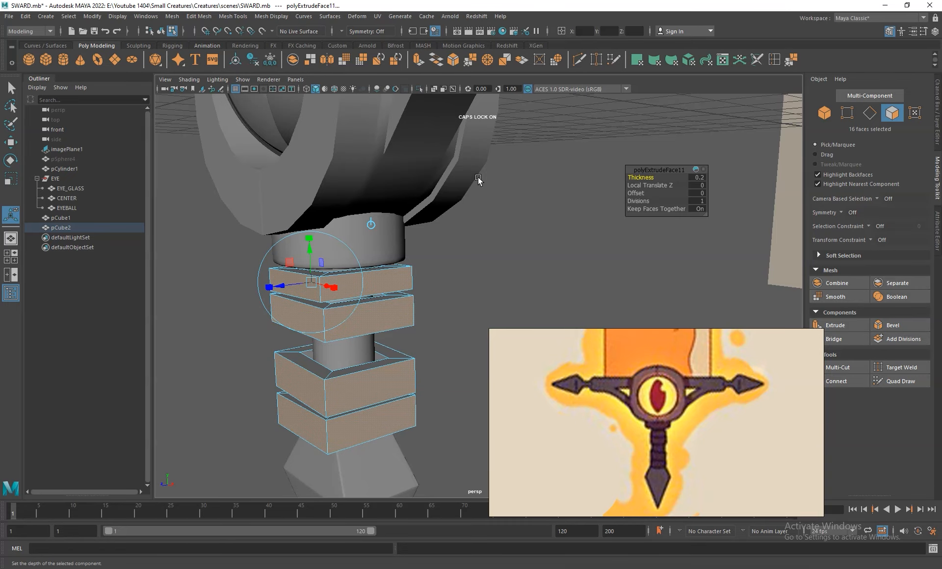
# Step: Smooth-preview the thickened bands, compare them with the reference in the front view and return to object mode
pyautogui.press('3')
pyautogui.keyDown('alt'); pyautogui.moveTo(392, 290); pyautogui.dragTo(256, 195, button='right'); pyautogui.keyUp('alt')
pyautogui.keyDown('alt'); pyautogui.moveTo(256, 195); pyautogui.dragTo(449, 269); pyautogui.keyUp('alt')
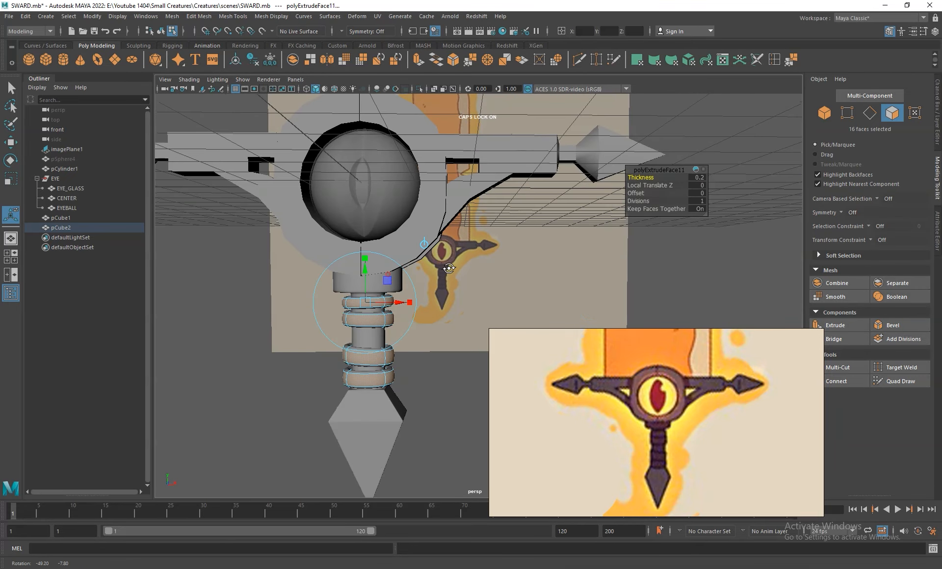
pyautogui.press('space')
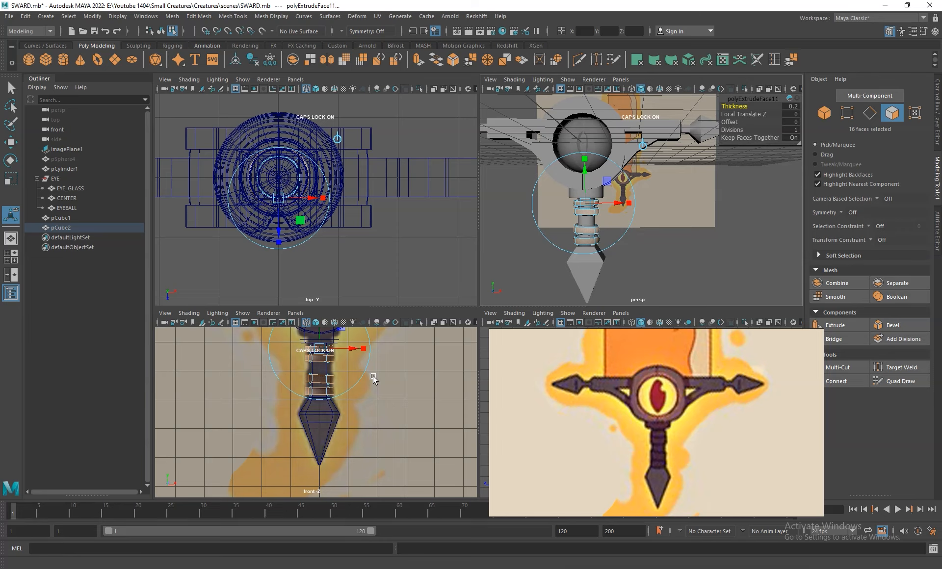
pyautogui.press('space')
pyautogui.scroll(5, 355, 250)
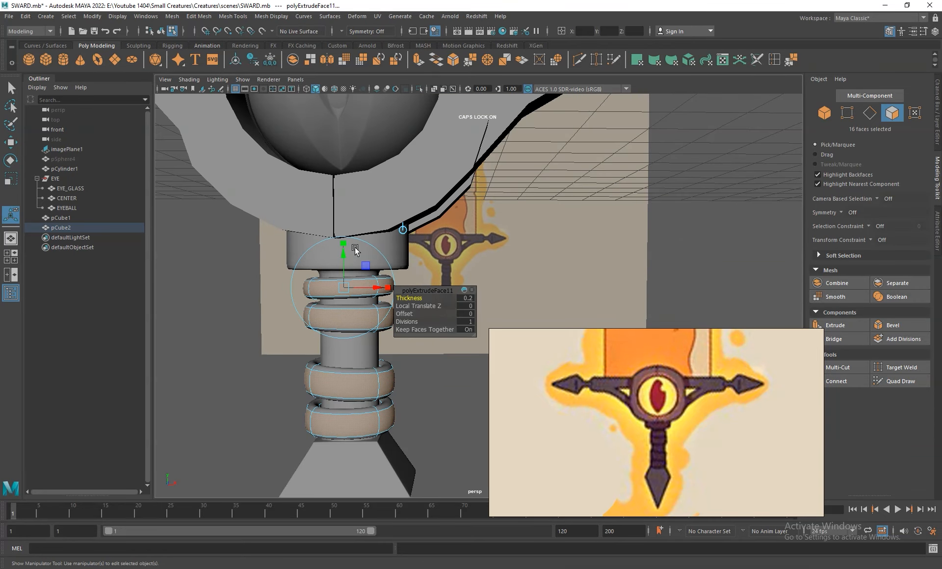
pyautogui.scroll(3, 355, 250)
pyautogui.moveTo(334, 280); pyautogui.dragTo(372, 266, button='right')
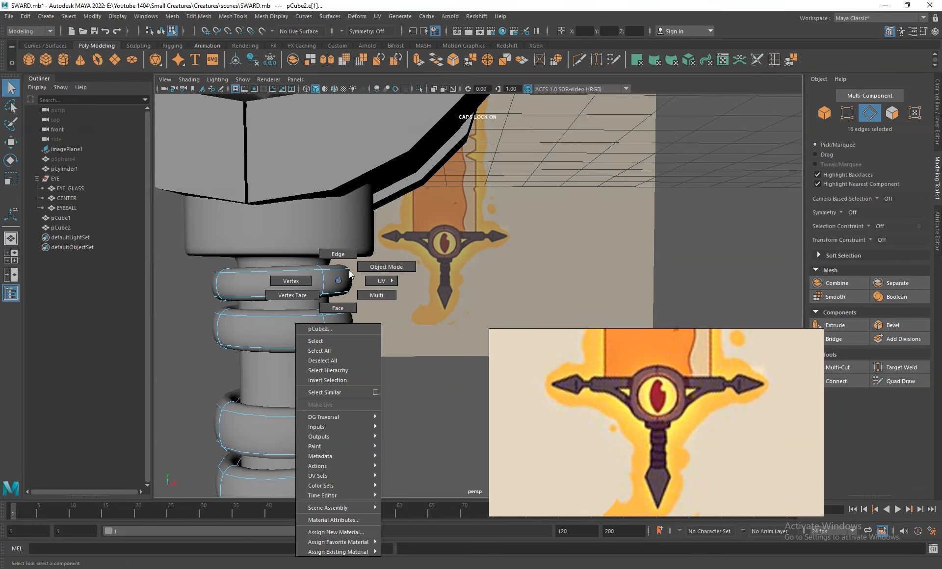
pyautogui.keyDown('alt'); pyautogui.moveTo(317, 301); pyautogui.dragTo(294, 284); pyautogui.keyUp('alt')
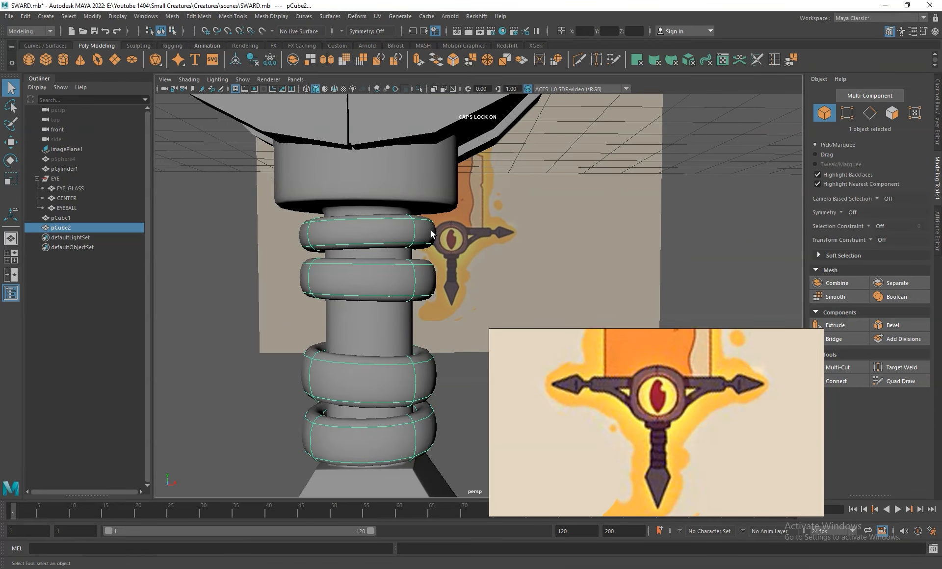
# Step: Isolate the bands of pCube2, turn off their smooth preview and switch to edge mode
pyautogui.click(79, 217)
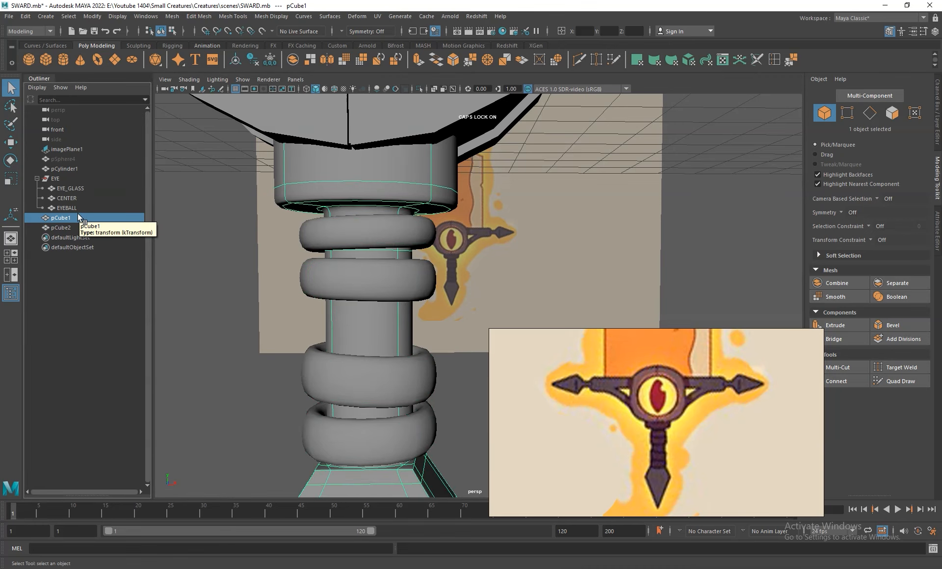
pyautogui.click(68, 227)
pyautogui.click(417, 90)
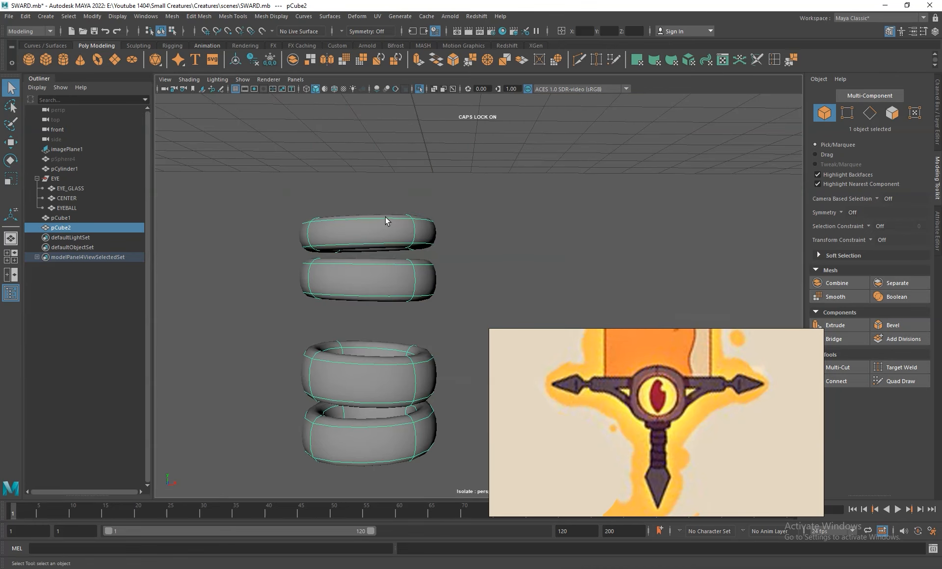
pyautogui.press('1')
pyautogui.moveTo(387, 225); pyautogui.dragTo(380, 195, button='right')
pyautogui.keyDown('alt'); pyautogui.moveTo(380, 195); pyautogui.dragTo(388, 252); pyautogui.keyUp('alt')
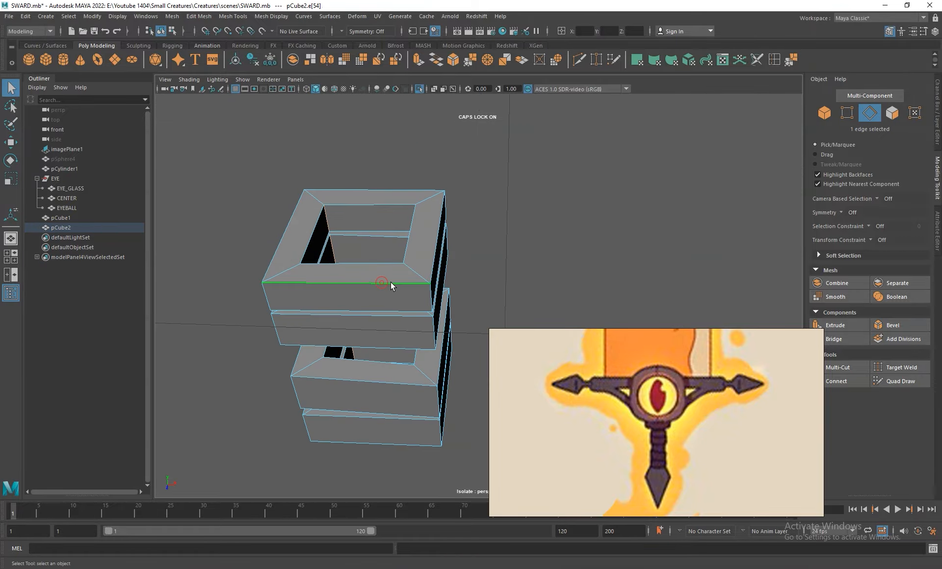
# Step: Select the inner and outer rim edge loops of the upper pair of bands
pyautogui.doubleClick(427, 264)
pyautogui.keyDown('shift'); pyautogui.doubleClick(392, 266); pyautogui.keyUp('shift')
pyautogui.keyDown('shift'); pyautogui.doubleClick(362, 227); pyautogui.keyUp('shift')
pyautogui.keyDown('shift'); pyautogui.click(327, 236); pyautogui.keyUp('shift')
pyautogui.keyDown('shift'); pyautogui.click(327, 251); pyautogui.keyUp('shift')
pyautogui.keyDown('shift'); pyautogui.doubleClick(421, 311); pyautogui.keyUp('shift')
pyautogui.keyDown('alt'); pyautogui.moveTo(468, 302); pyautogui.dragTo(408, 290); pyautogui.keyUp('alt')
pyautogui.keyDown('shift'); pyautogui.doubleClick(409, 270); pyautogui.keyUp('shift')
pyautogui.keyDown('shift'); pyautogui.click(412, 304); pyautogui.keyUp('shift')
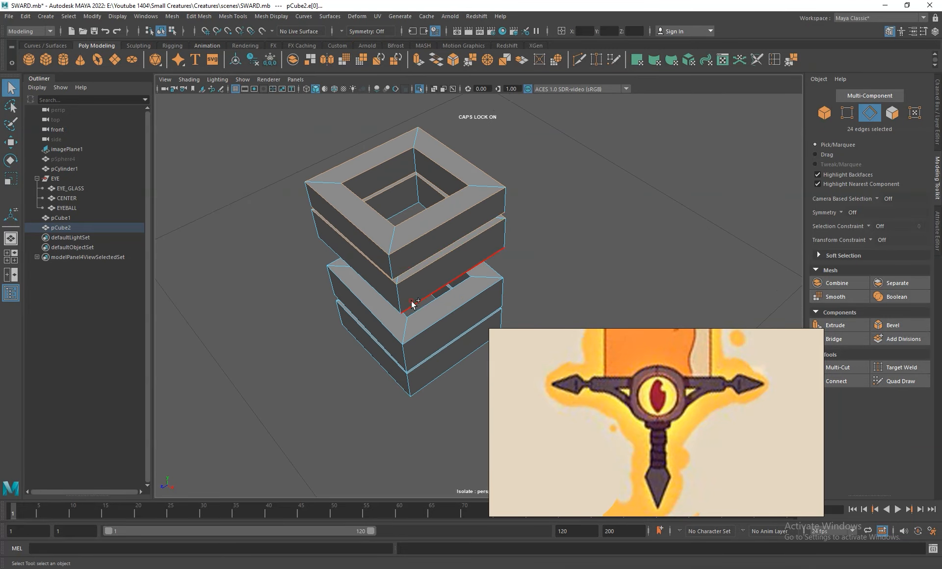
# Step: Add the inner and outer rim edge loops of the lower pair of bands and any missed rim edges to the selection
pyautogui.keyDown('shift'); pyautogui.doubleClick(415, 340); pyautogui.keyUp('shift')
pyautogui.keyDown('shift'); pyautogui.doubleClick(396, 360); pyautogui.keyUp('shift')
pyautogui.keyDown('alt'); pyautogui.moveTo(425, 355); pyautogui.dragTo(443, 287); pyautogui.keyUp('alt')
pyautogui.keyDown('shift'); pyautogui.click(415, 401); pyautogui.keyUp('shift')
pyautogui.keyDown('shift'); pyautogui.doubleClick(384, 404); pyautogui.keyUp('shift')
pyautogui.keyDown('shift'); pyautogui.click(398, 441); pyautogui.keyUp('shift')
pyautogui.keyDown('alt'); pyautogui.moveTo(406, 418); pyautogui.dragTo(416, 315); pyautogui.keyUp('alt')
pyautogui.keyDown('shift'); pyautogui.doubleClick(393, 385); pyautogui.keyUp('shift')
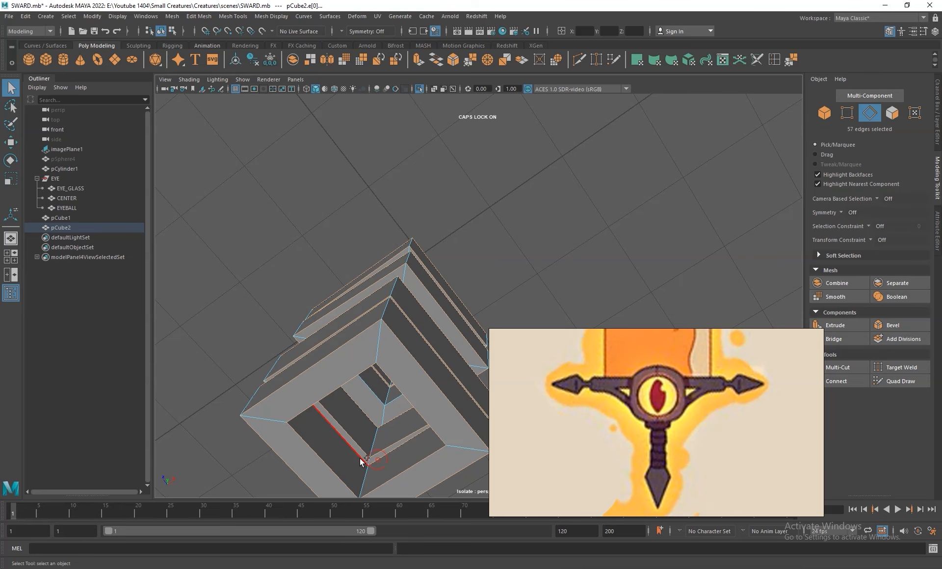
pyautogui.keyDown('alt'); pyautogui.moveTo(416, 367); pyautogui.dragTo(393, 329); pyautogui.keyUp('alt')
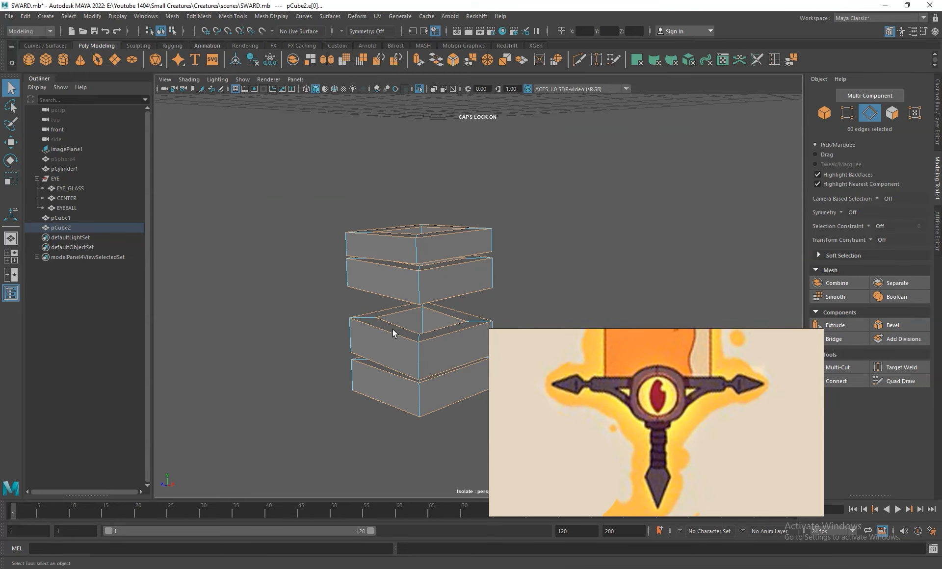
# Step: Show the whole sword again, smooth-preview the bands and bevel their selected rim edges with 2 segments
pyautogui.click(421, 89)
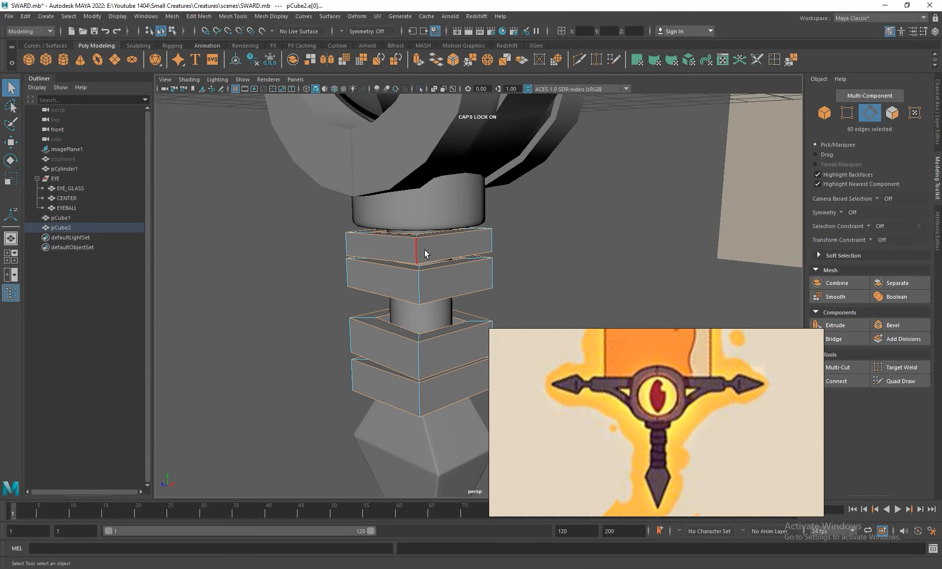
pyautogui.press('3')
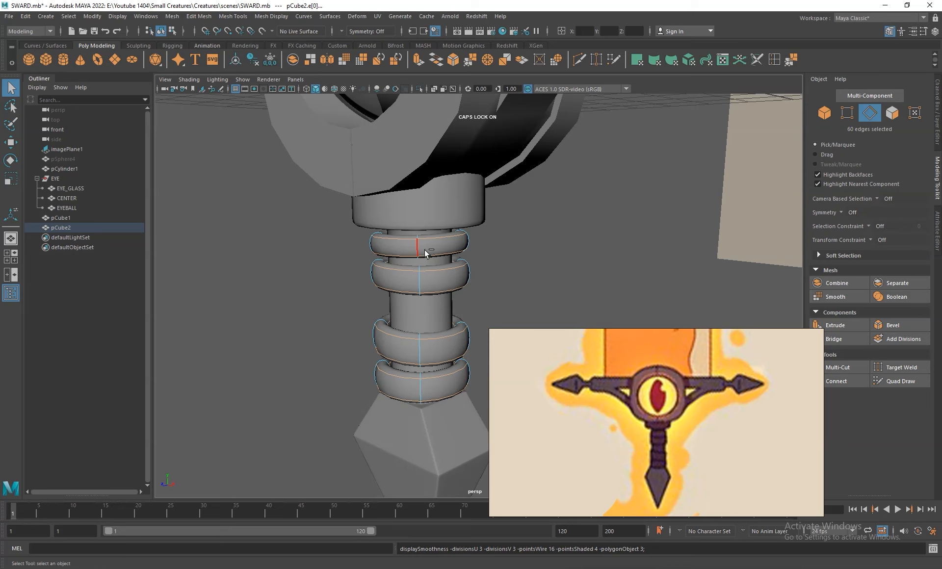
pyautogui.hotkey('ctrl', 'b')
pyautogui.keyDown('alt'); pyautogui.moveTo(420, 251); pyautogui.dragTo(411, 263); pyautogui.keyUp('alt')
pyautogui.keyDown('alt'); pyautogui.moveTo(411, 262); pyautogui.dragTo(431, 265, button='right'); pyautogui.keyUp('alt')
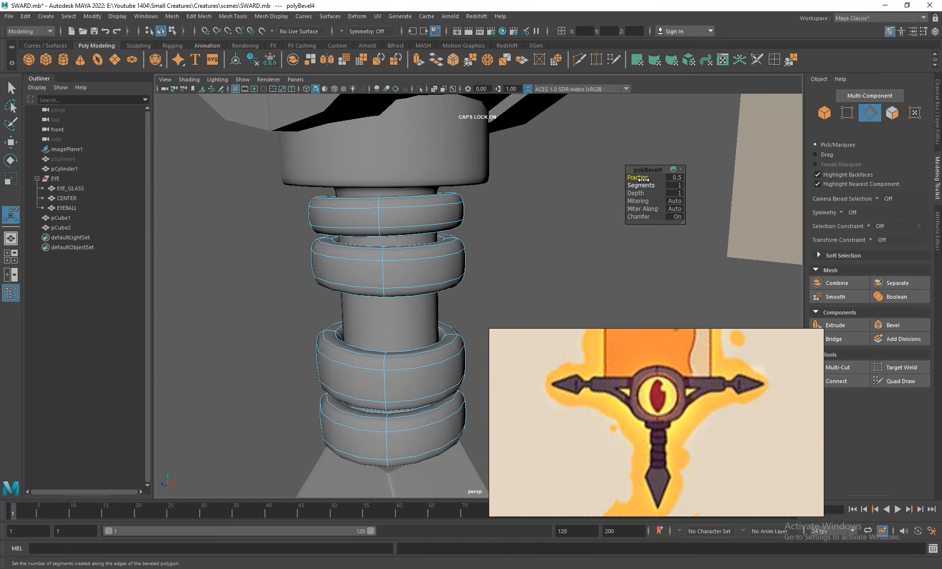
pyautogui.click(678, 185)
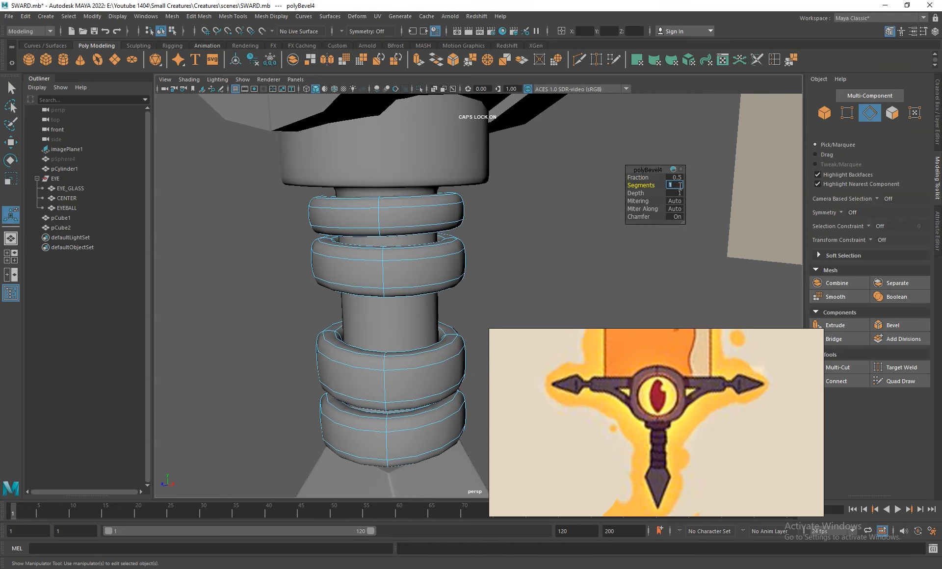
pyautogui.write('2')
pyautogui.press('Return')
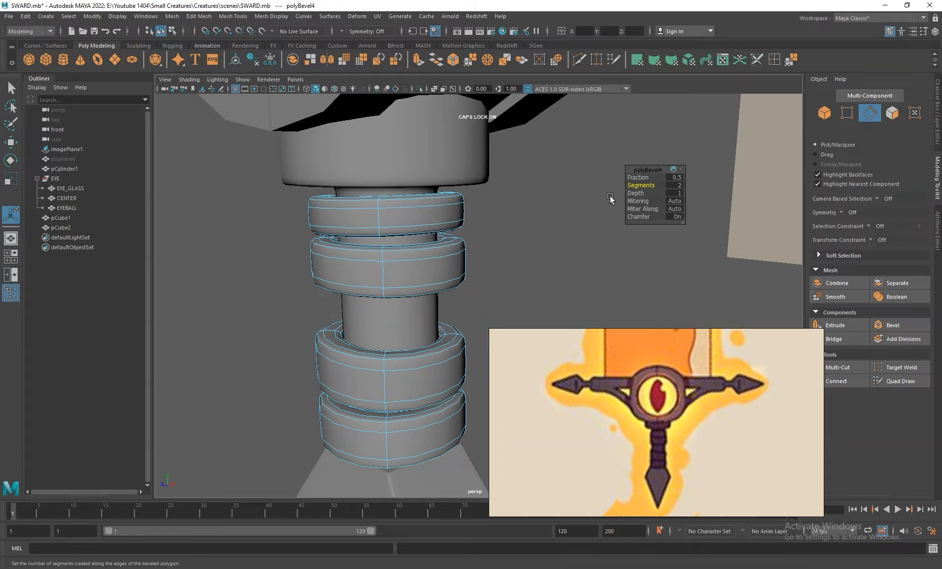
pyautogui.keyDown('alt'); pyautogui.moveTo(448, 210); pyautogui.dragTo(469, 231); pyautogui.keyUp('alt')
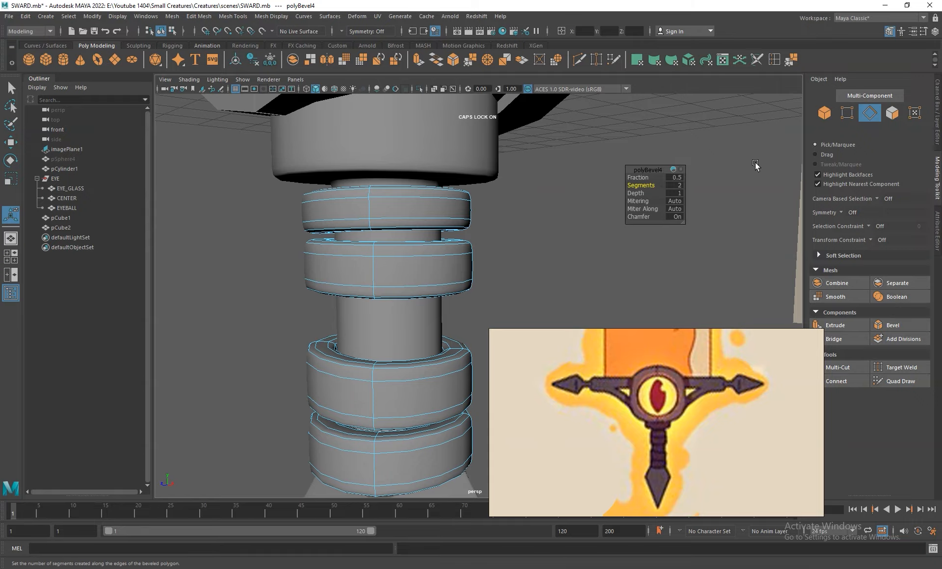
# Step: Set the bevel fraction on the grip bands to 0.3 and return to object mode with nothing selected
pyautogui.click(680, 181)
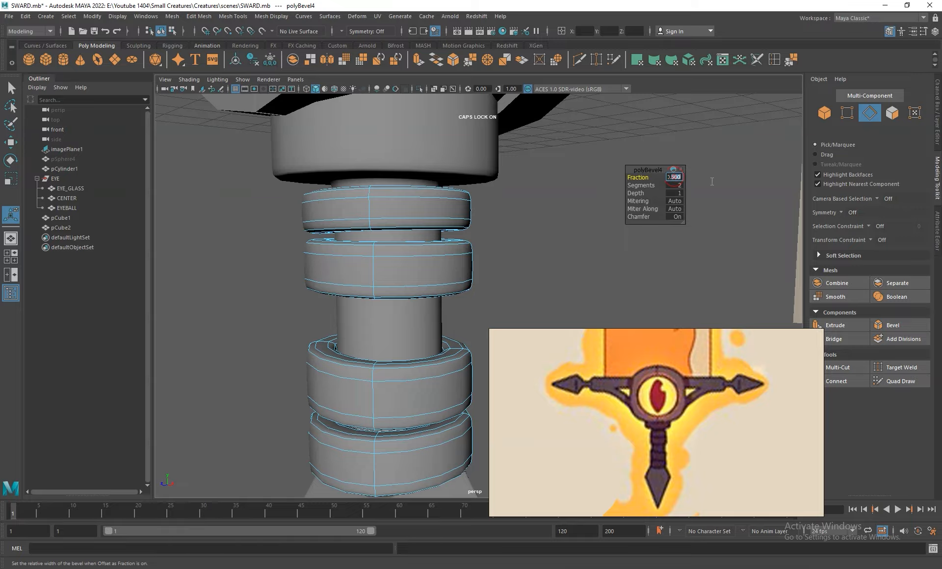
pyautogui.write('0.2')
pyautogui.press('Return')
pyautogui.keyDown('alt'); pyautogui.moveTo(478, 260); pyautogui.dragTo(438, 233, button='right'); pyautogui.keyUp('alt')
pyautogui.keyDown('alt'); pyautogui.moveTo(438, 233); pyautogui.dragTo(443, 260); pyautogui.keyUp('alt')
pyautogui.click(675, 178)
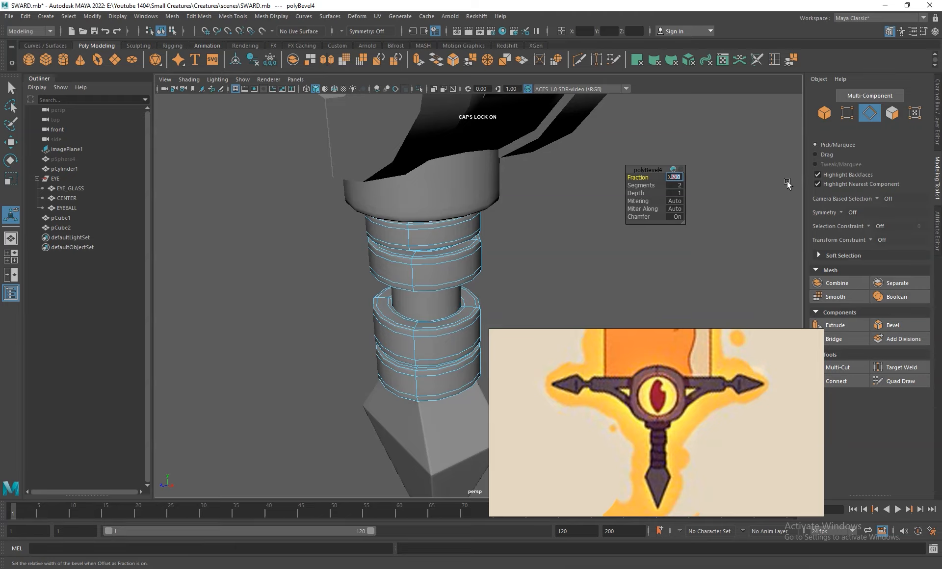
pyautogui.write('0.3')
pyautogui.press('Return')
pyautogui.moveTo(437, 231); pyautogui.dragTo(488, 216, button='right')
pyautogui.click(611, 237)
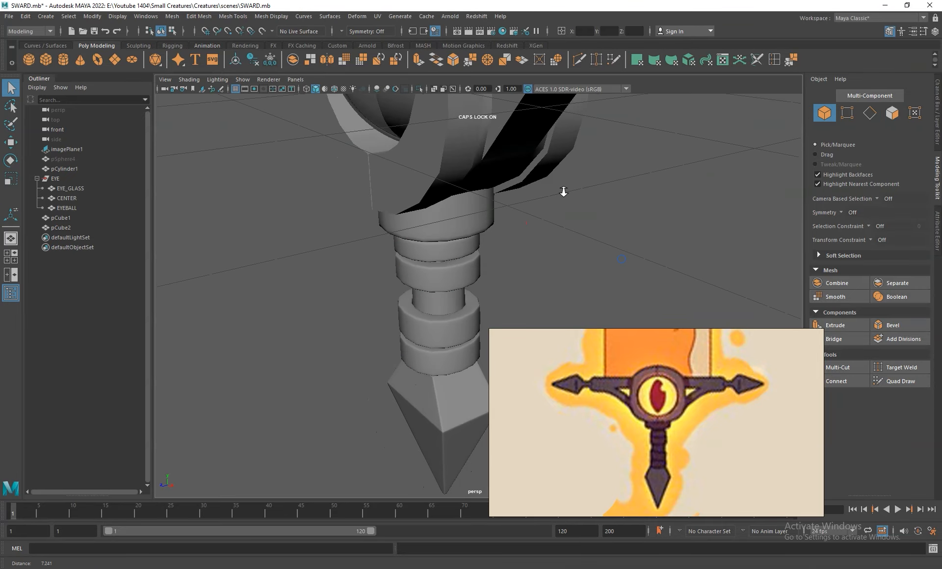
# Step: Select the crossguard mesh pCylinder1 and save the scene
pyautogui.keyDown('alt'); pyautogui.moveTo(611, 236); pyautogui.dragTo(663, 224); pyautogui.keyUp('alt')
pyautogui.keyDown('alt'); pyautogui.moveTo(662, 223); pyautogui.dragTo(579, 233, button='right'); pyautogui.keyUp('alt')
pyautogui.keyDown('alt'); pyautogui.moveTo(579, 231); pyautogui.dragTo(502, 182); pyautogui.keyUp('alt')
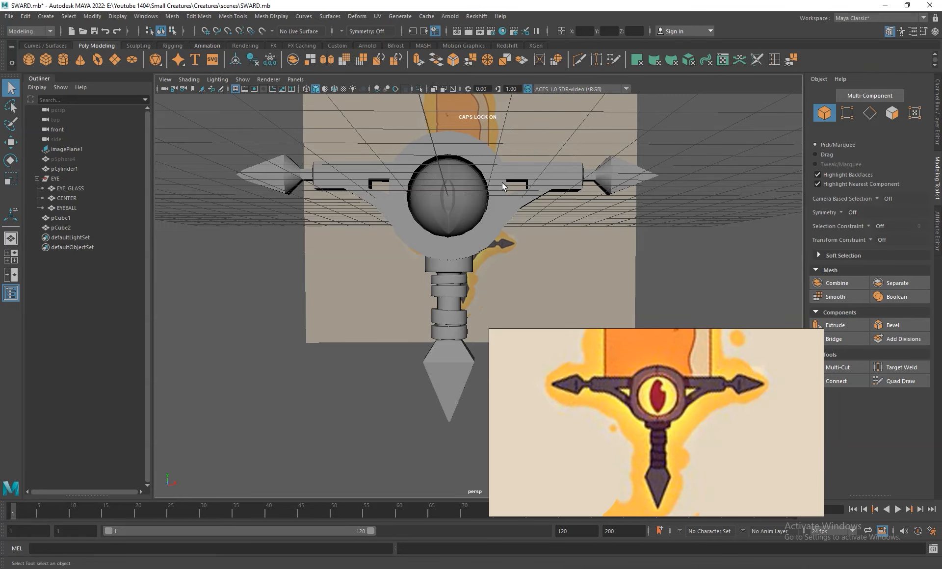
pyautogui.keyDown('alt'); pyautogui.moveTo(502, 182); pyautogui.dragTo(483, 258); pyautogui.keyUp('alt')
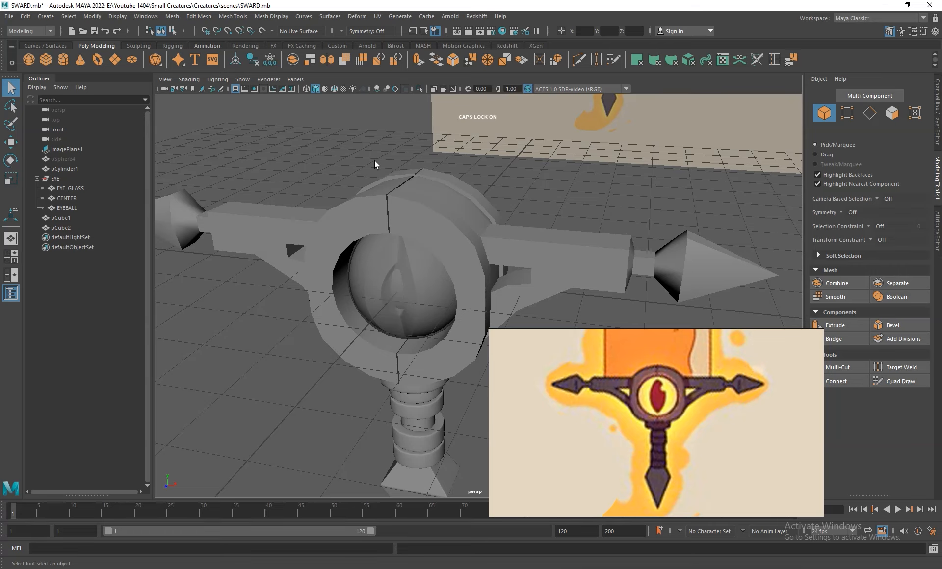
pyautogui.click(432, 214)
pyautogui.keyDown('alt'); pyautogui.moveTo(463, 239); pyautogui.dragTo(382, 181, button='right'); pyautogui.keyUp('alt')
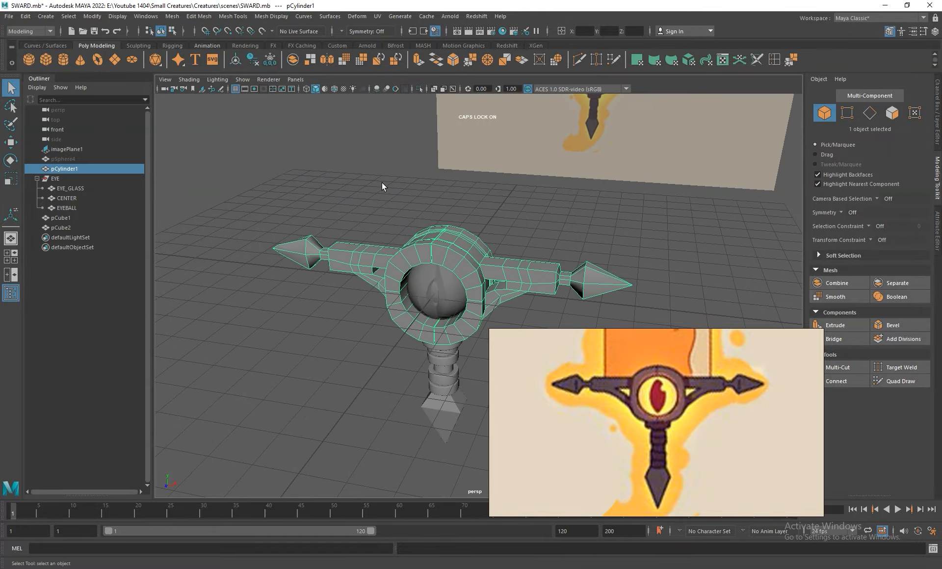
pyautogui.keyDown('alt'); pyautogui.moveTo(430, 212); pyautogui.dragTo(442, 246, button='right'); pyautogui.keyUp('alt')
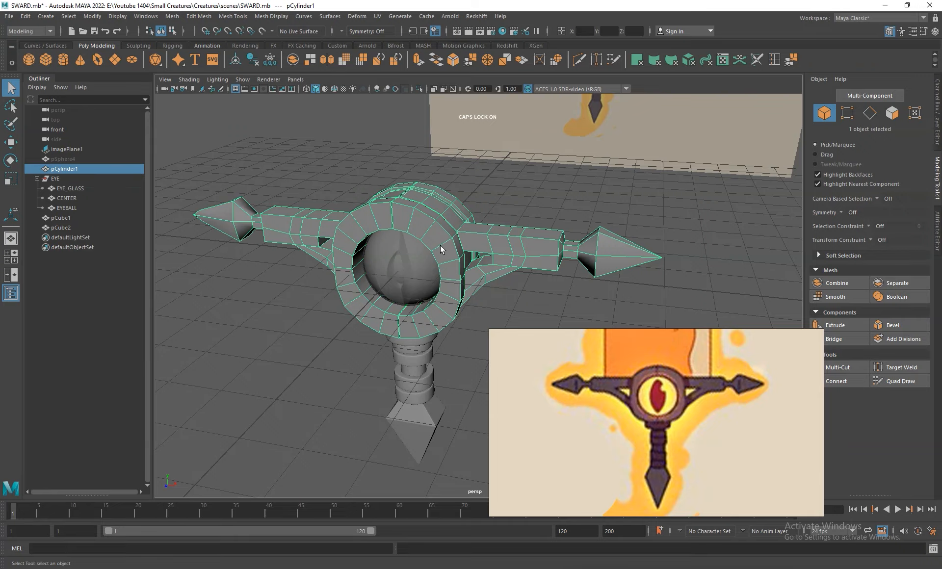
pyautogui.hotkey('ctrl', 's')
# Step: Switch the crossguard to edge mode and select the front outer and inner rim loops of the eye ring
pyautogui.rightClick(420, 212)
pyautogui.moveTo(420, 206); pyautogui.dragTo(421, 184, button='right')
pyautogui.keyDown('alt'); pyautogui.moveTo(394, 196); pyautogui.dragTo(413, 211, button='right'); pyautogui.keyUp('alt')
pyautogui.doubleClick(429, 201)
pyautogui.keyDown('alt'); pyautogui.moveTo(406, 195); pyautogui.dragTo(442, 278, button='middle'); pyautogui.keyUp('alt')
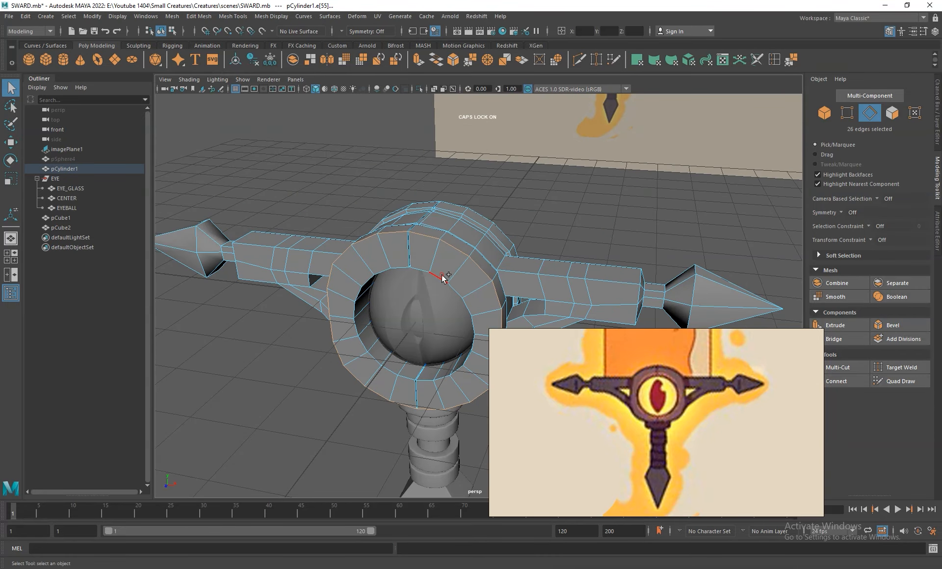
pyautogui.scroll(5, 455, 255)
pyautogui.keyDown('alt'); pyautogui.moveTo(401, 189); pyautogui.dragTo(385, 314, button='middle'); pyautogui.keyUp('alt')
pyautogui.scroll(1, 385, 313)
pyautogui.keyDown('shift'); pyautogui.click(333, 304); pyautogui.keyUp('shift')
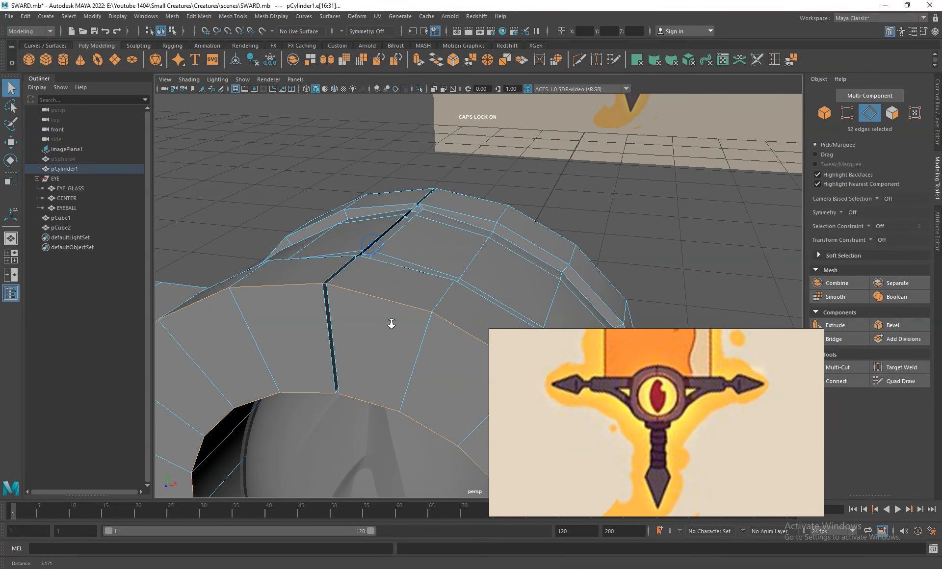
# Step: Turn on Object X symmetry and add the eye ring's top seam and rear rim edge loops to the selection
pyautogui.keyDown('shift'); pyautogui.doubleClick(336, 278); pyautogui.keyUp('shift')
pyautogui.click(347, 31)
pyautogui.click(383, 44)
pyautogui.scroll(-3, 408, 257)
pyautogui.keyDown('shift'); pyautogui.doubleClick(456, 239); pyautogui.keyUp('shift')
pyautogui.keyDown('alt'); pyautogui.moveTo(504, 252); pyautogui.dragTo(431, 272); pyautogui.keyUp('alt')
pyautogui.keyDown('shift'); pyautogui.doubleClick(471, 297); pyautogui.keyUp('shift')
# Step: Add the eye ring's bottom seam and underside edge loops to the selection, undoing the last wrong pick
pyautogui.keyDown('alt'); pyautogui.moveTo(470, 298); pyautogui.dragTo(303, 217); pyautogui.keyUp('alt')
pyautogui.keyDown('alt'); pyautogui.moveTo(416, 308); pyautogui.dragTo(397, 330); pyautogui.keyUp('alt')
pyautogui.keyDown('alt'); pyautogui.moveTo(398, 330); pyautogui.dragTo(521, 358, button='right'); pyautogui.keyUp('alt')
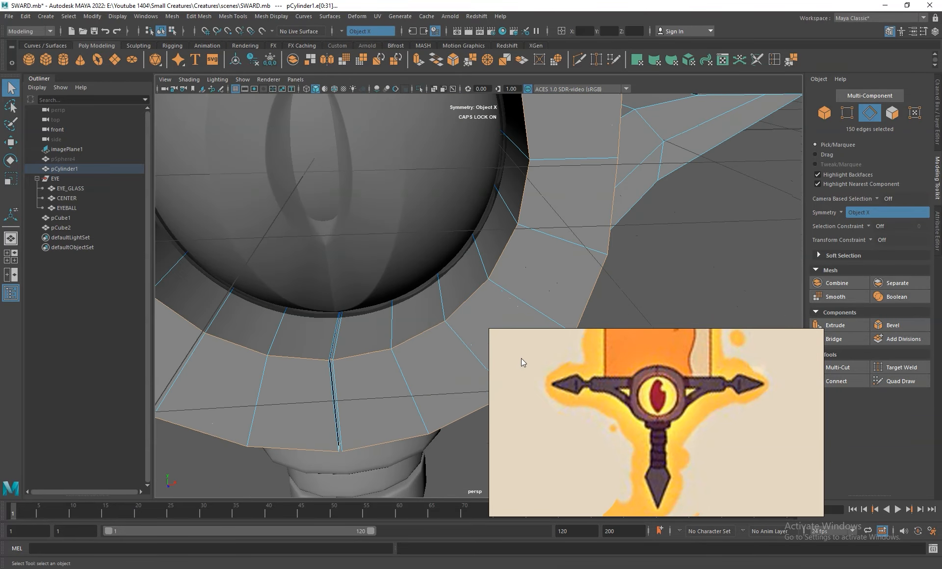
pyautogui.keyDown('shift'); pyautogui.doubleClick(338, 345); pyautogui.keyUp('shift')
pyautogui.keyDown('alt'); pyautogui.moveTo(337, 345); pyautogui.dragTo(377, 309); pyautogui.keyUp('alt')
pyautogui.keyDown('alt'); pyautogui.moveTo(496, 216); pyautogui.dragTo(383, 286); pyautogui.keyUp('alt')
pyautogui.keyDown('shift'); pyautogui.doubleClick(410, 249); pyautogui.keyUp('shift')
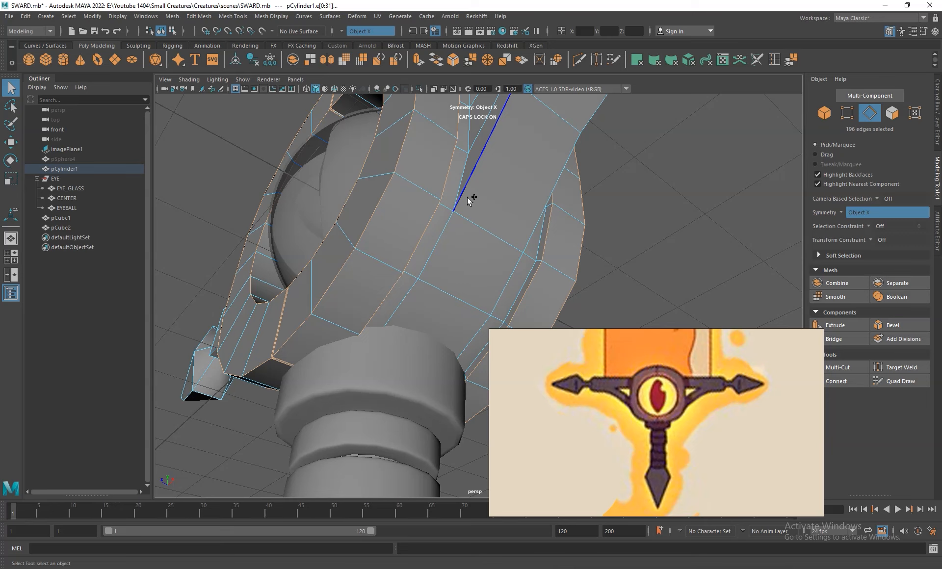
pyautogui.keyDown('shift'); pyautogui.click(514, 287); pyautogui.keyUp('shift')
pyautogui.keyDown('alt'); pyautogui.moveTo(536, 254); pyautogui.dragTo(400, 263); pyautogui.keyUp('alt')
pyautogui.keyDown('shift'); pyautogui.click(375, 262); pyautogui.keyUp('shift')
pyautogui.keyDown('shift'); pyautogui.click(400, 261); pyautogui.keyUp('shift')
pyautogui.hotkey('ctrl', 'z')
# Step: Inspect the ring's top seam and check the whole crossguard in smooth preview before returning to the unsmoothed display
pyautogui.keyDown('alt'); pyautogui.moveTo(492, 268); pyautogui.dragTo(446, 194, button='right'); pyautogui.keyUp('alt')
pyautogui.keyDown('alt'); pyautogui.moveTo(515, 189); pyautogui.dragTo(437, 230, button='middle'); pyautogui.keyUp('alt')
pyautogui.keyDown('alt'); pyautogui.moveTo(438, 229); pyautogui.dragTo(574, 275, button='right'); pyautogui.keyUp('alt')
pyautogui.keyDown('alt'); pyautogui.moveTo(574, 277); pyautogui.dragTo(435, 233); pyautogui.keyUp('alt')
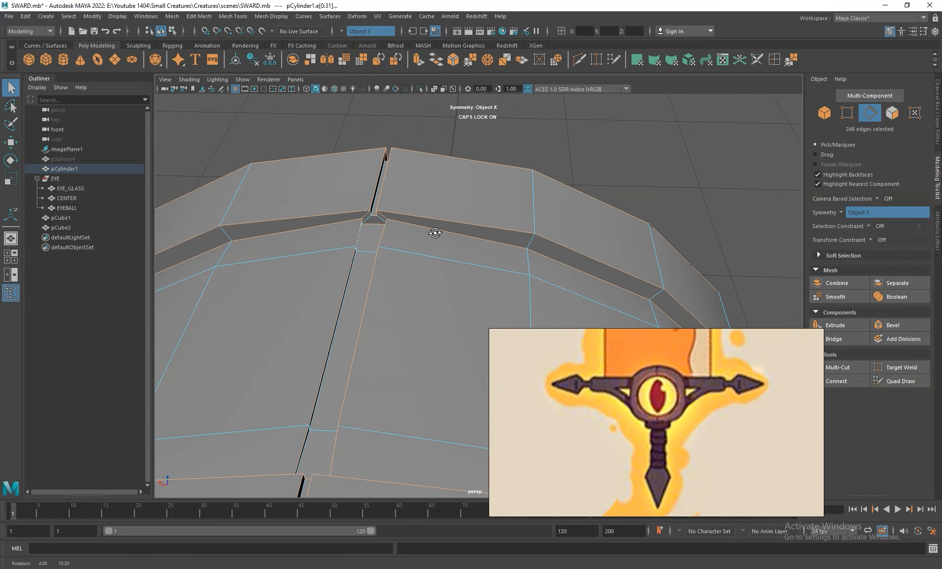
pyautogui.press('3')
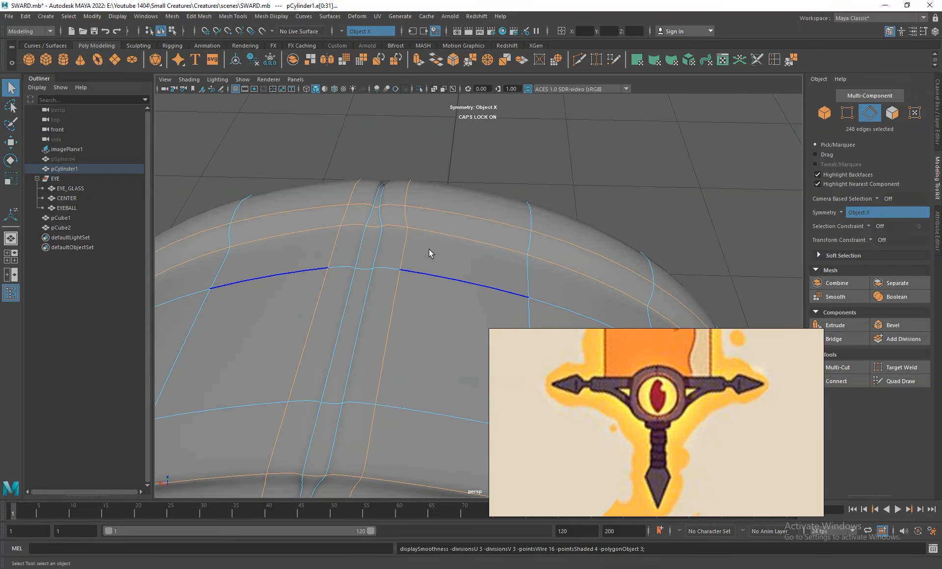
pyautogui.keyDown('alt'); pyautogui.moveTo(434, 250); pyautogui.dragTo(280, 163); pyautogui.keyUp('alt')
pyautogui.keyDown('alt'); pyautogui.moveTo(279, 164); pyautogui.dragTo(339, 155, button='right'); pyautogui.keyUp('alt')
pyautogui.keyDown('alt'); pyautogui.moveTo(338, 154); pyautogui.dragTo(451, 243); pyautogui.keyUp('alt')
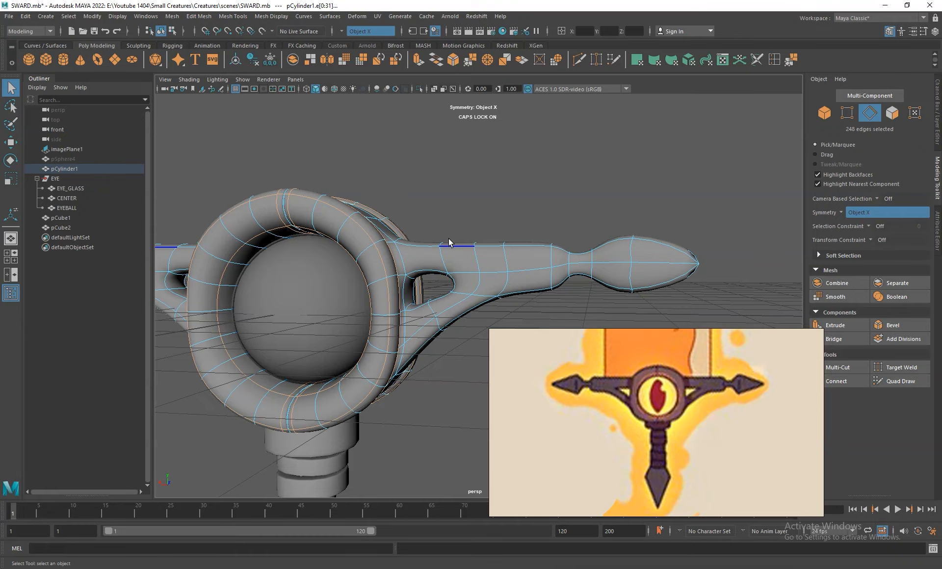
pyautogui.press('1')
# Step: Add the edge loops around the arm ends, necks and arrowhead bases, and check them in smooth preview
pyautogui.scroll(5, 418, 255)
pyautogui.keyDown('shift'); pyautogui.doubleClick(424, 229); pyautogui.keyUp('shift')
pyautogui.scroll(4, 442, 255)
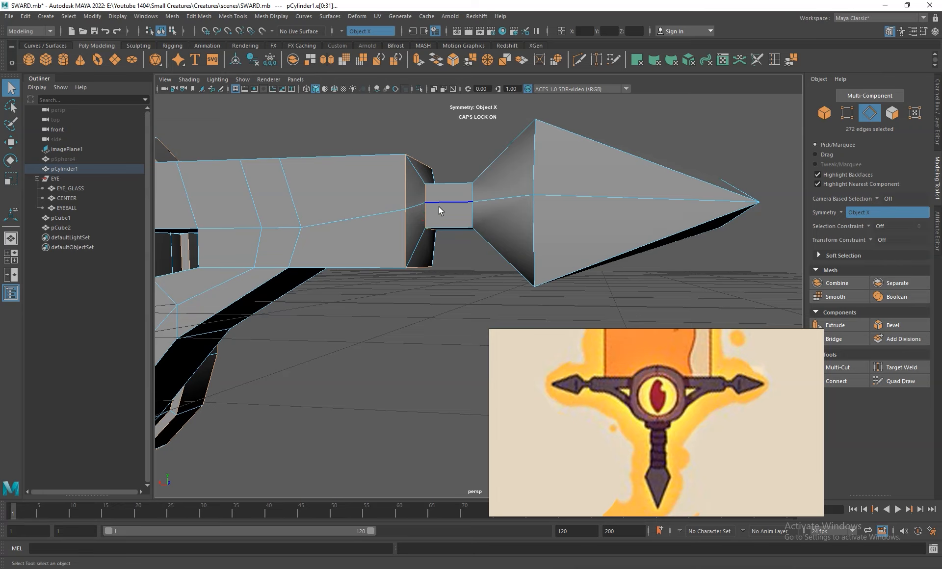
pyautogui.keyDown('alt'); pyautogui.moveTo(432, 215); pyautogui.dragTo(428, 335); pyautogui.keyUp('alt')
pyautogui.keyDown('alt'); pyautogui.moveTo(447, 325); pyautogui.dragTo(417, 280, button='middle'); pyautogui.keyUp('alt')
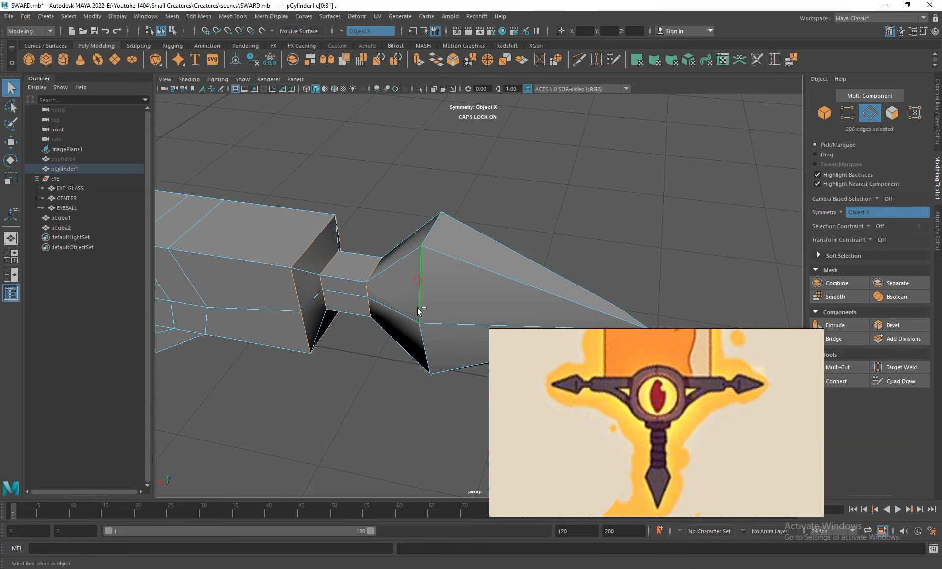
pyautogui.scroll(-3, 422, 294)
pyautogui.keyDown('alt'); pyautogui.moveTo(408, 294); pyautogui.dragTo(355, 248); pyautogui.keyUp('alt')
pyautogui.keyDown('alt'); pyautogui.moveTo(351, 271); pyautogui.dragTo(459, 273, button='middle'); pyautogui.keyUp('alt')
pyautogui.keyDown('alt'); pyautogui.moveTo(416, 255); pyautogui.dragTo(417, 218, button='right'); pyautogui.keyUp('alt')
pyautogui.keyDown('alt'); pyautogui.moveTo(417, 219); pyautogui.dragTo(414, 193); pyautogui.keyUp('alt')
pyautogui.press('3')
pyautogui.keyDown('alt'); pyautogui.moveTo(450, 242); pyautogui.dragTo(396, 228); pyautogui.keyUp('alt')
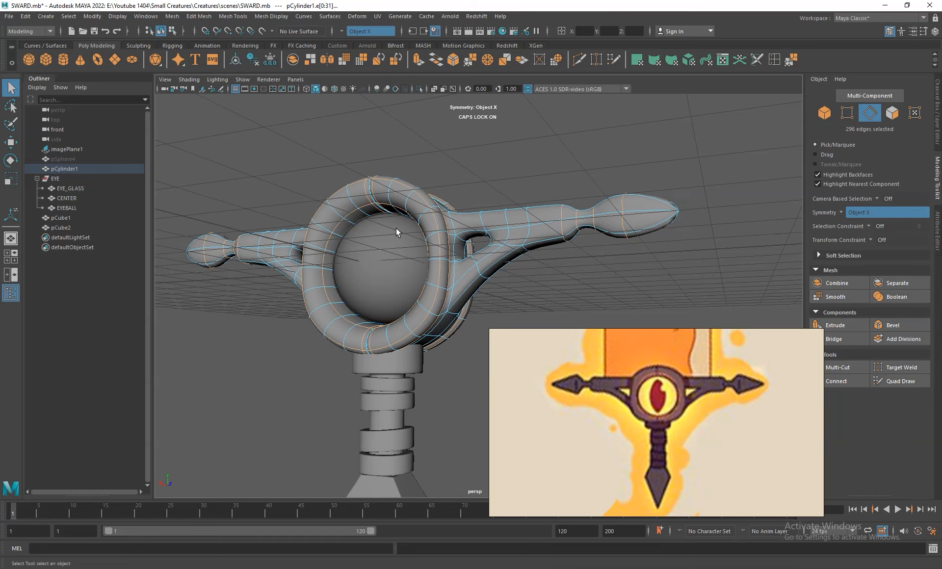
pyautogui.press('1')
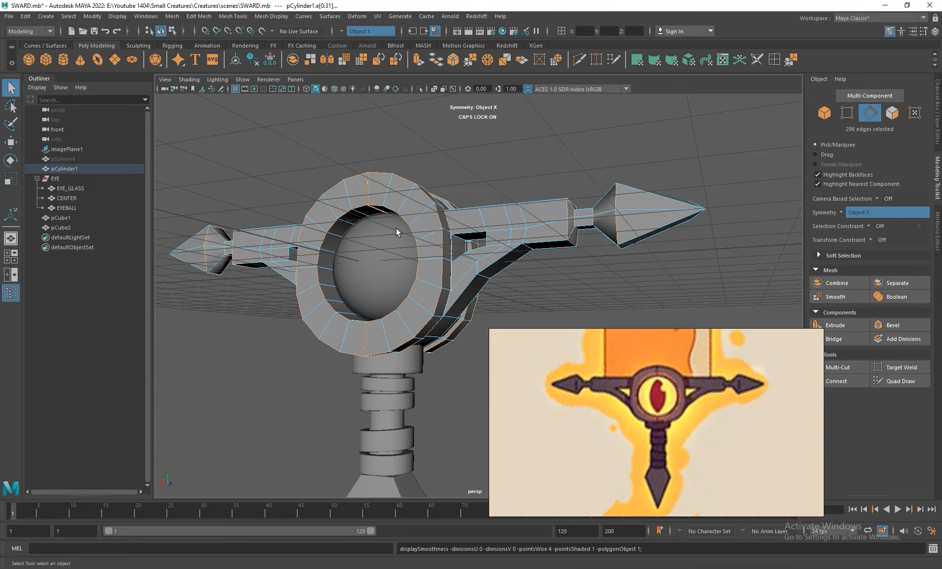
# Step: Add the remaining arrowhead edges to the selection and compare the smoothed and unsmoothed shapes
pyautogui.keyDown('alt'); pyautogui.moveTo(611, 216); pyautogui.dragTo(484, 249, button='middle'); pyautogui.keyUp('alt')
pyautogui.keyDown('alt'); pyautogui.moveTo(484, 248); pyautogui.dragTo(490, 277); pyautogui.keyUp('alt')
pyautogui.keyDown('alt'); pyautogui.moveTo(491, 277); pyautogui.dragTo(526, 282, button='right'); pyautogui.keyUp('alt')
pyautogui.keyDown('shift'); pyautogui.click(535, 293); pyautogui.keyUp('shift')
pyautogui.keyDown('shift'); pyautogui.click(510, 295); pyautogui.keyUp('shift')
pyautogui.keyDown('shift'); pyautogui.click(505, 321); pyautogui.keyUp('shift')
pyautogui.keyDown('shift'); pyautogui.click(531, 321); pyautogui.keyUp('shift')
pyautogui.keyDown('alt'); pyautogui.moveTo(528, 290); pyautogui.dragTo(483, 268); pyautogui.keyUp('alt')
pyautogui.press('1')
pyautogui.press('3')
pyautogui.press('1')
# Step: Merge the stray vertices near the arrowhead tips into the tip points in vertex mode
pyautogui.moveTo(388, 253); pyautogui.dragTo(349, 254, button='right')
pyautogui.keyDown('alt'); pyautogui.moveTo(350, 254); pyautogui.dragTo(374, 263); pyautogui.keyUp('alt')
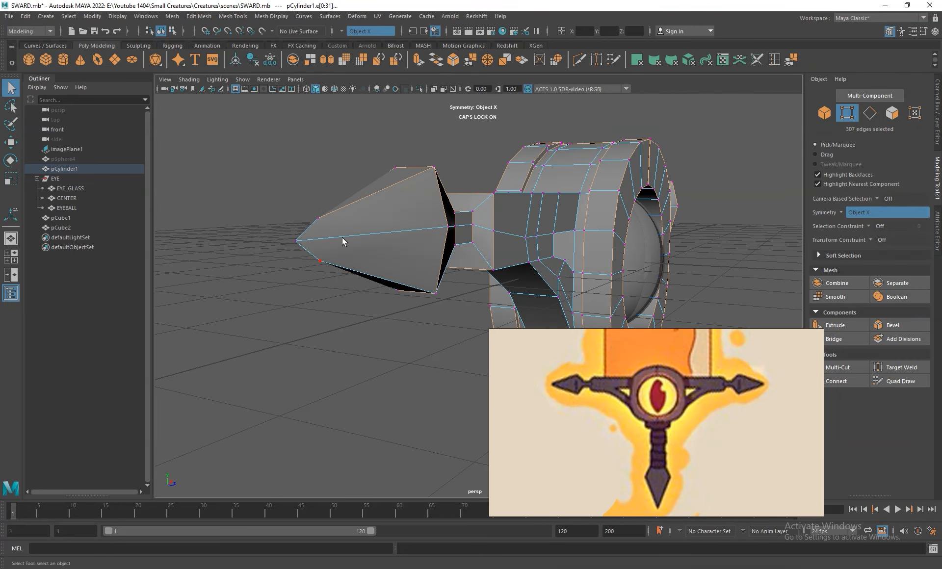
pyautogui.click(332, 256)
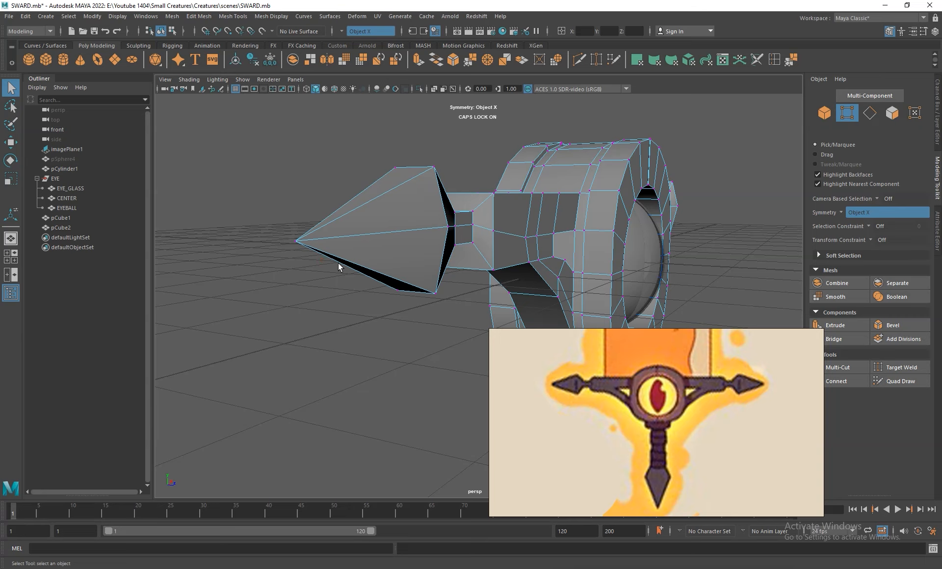
pyautogui.moveTo(389, 244)
pyautogui.keyDown('alt'); pyautogui.mouseDown()
pyautogui.moveTo(496, 223)
pyautogui.moveTo(598, 237)
pyautogui.moveTo(381, 208)
pyautogui.moveTo(392, 232)
pyautogui.mouseUp(); pyautogui.keyUp('alt')
# Step: Return to edge mode and select the lengthwise, widest-rim and base edges of the mirrored arrowheads
pyautogui.moveTo(392, 232); pyautogui.dragTo(386, 197, button='right')
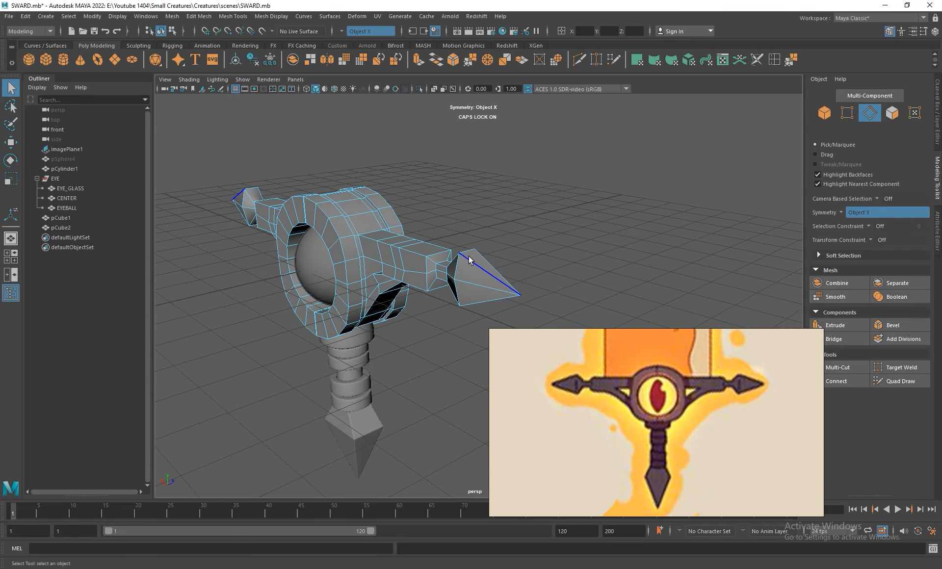
pyautogui.keyDown('alt'); pyautogui.moveTo(473, 262); pyautogui.dragTo(453, 287); pyautogui.keyUp('alt')
pyautogui.click(451, 288)
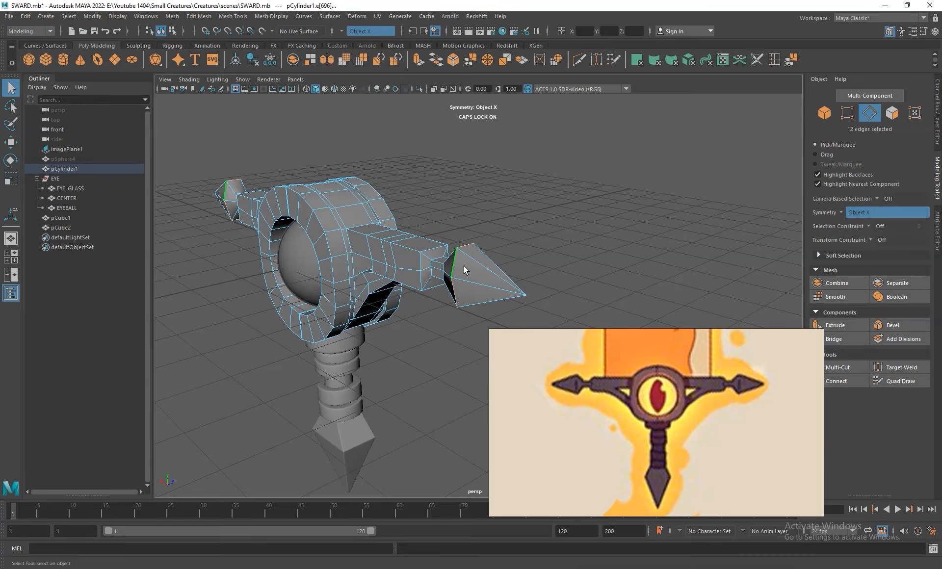
pyautogui.keyDown('shift'); pyautogui.click(483, 257); pyautogui.keyUp('shift')
pyautogui.keyDown('alt'); pyautogui.moveTo(483, 258); pyautogui.dragTo(576, 339); pyautogui.keyUp('alt')
pyautogui.keyDown('shift'); pyautogui.click(443, 253); pyautogui.keyUp('shift')
pyautogui.keyDown('shift'); pyautogui.click(440, 262); pyautogui.keyUp('shift')
pyautogui.keyDown('shift'); pyautogui.click(392, 277); pyautogui.keyUp('shift')
pyautogui.keyDown('shift'); pyautogui.click(485, 215); pyautogui.keyUp('shift')
pyautogui.keyDown('shift'); pyautogui.click(484, 182); pyautogui.keyUp('shift')
pyautogui.keyDown('shift'); pyautogui.click(476, 238); pyautogui.keyUp('shift')
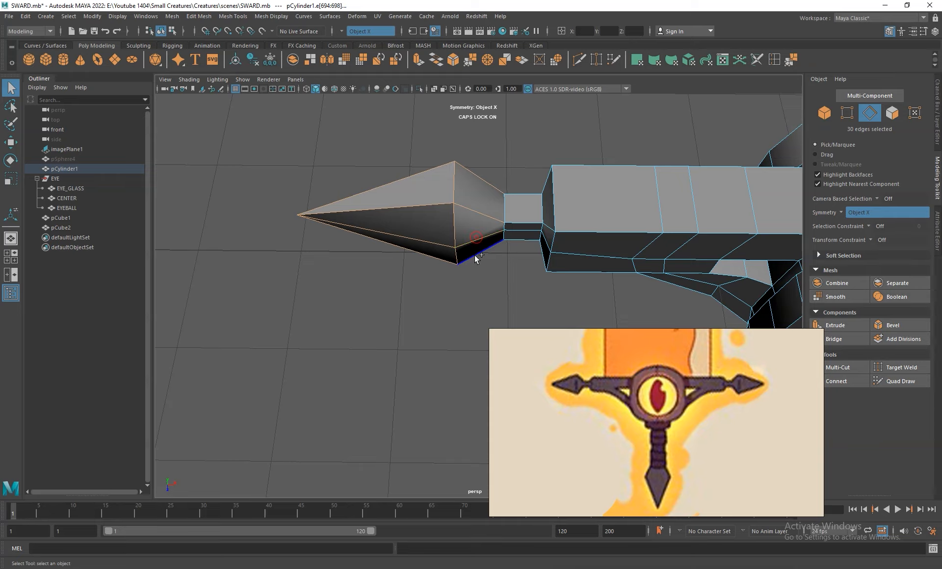
# Step: Add the neck loop behind each arrowhead and the end rim of each arm to the edge selection
pyautogui.keyDown('alt'); pyautogui.moveTo(477, 281); pyautogui.dragTo(503, 249); pyautogui.keyUp('alt')
pyautogui.keyDown('shift'); pyautogui.doubleClick(490, 202); pyautogui.keyUp('shift')
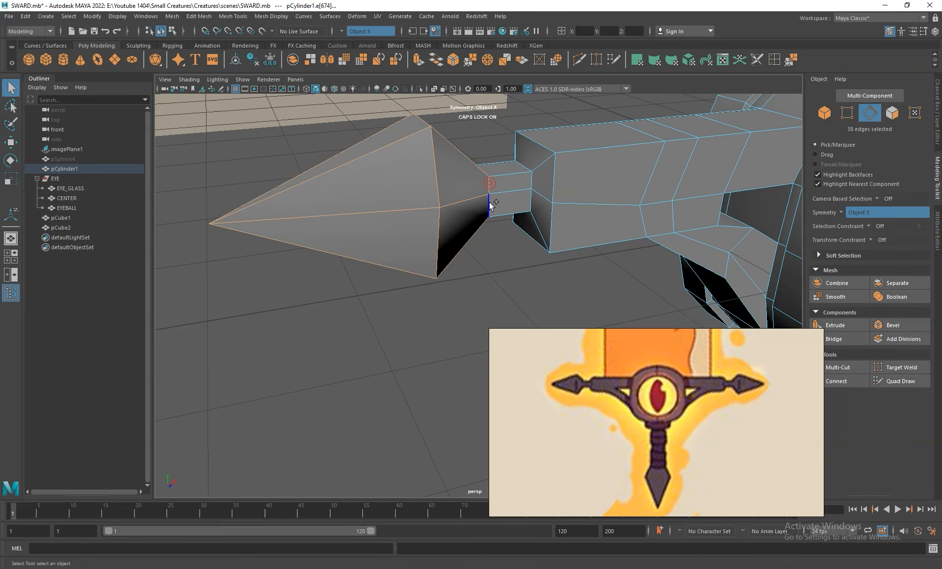
pyautogui.keyDown('alt'); pyautogui.moveTo(506, 214); pyautogui.dragTo(553, 173); pyautogui.keyUp('alt')
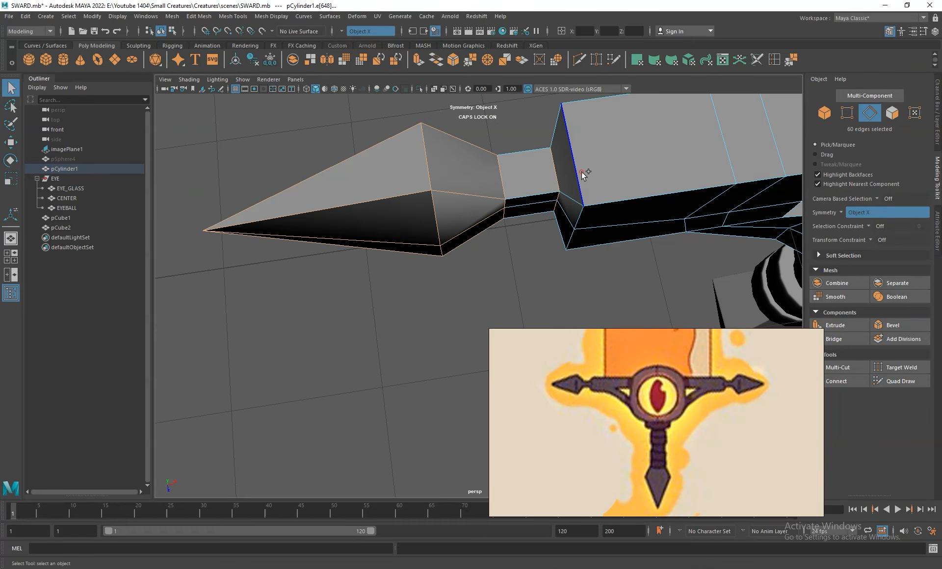
# Step: Add the outer and inner front rim loops of the eye ring to the edge selection
pyautogui.keyDown('alt'); pyautogui.moveTo(580, 223); pyautogui.dragTo(547, 225); pyautogui.keyUp('alt')
pyautogui.keyDown('shift'); pyautogui.click(471, 202); pyautogui.keyUp('shift')
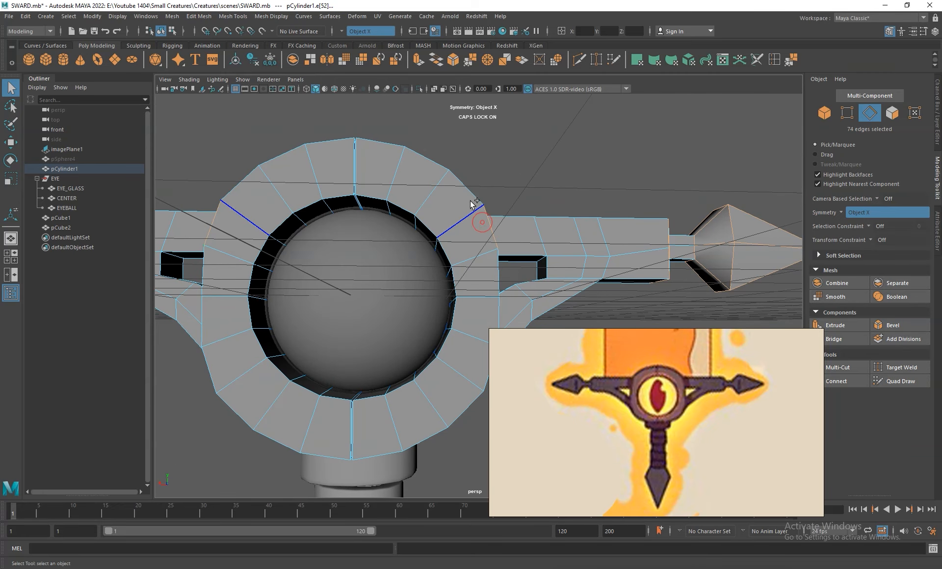
pyautogui.keyDown('shift'); pyautogui.doubleClick(424, 224); pyautogui.keyUp('shift')
pyautogui.keyDown('alt'); pyautogui.moveTo(420, 173); pyautogui.dragTo(492, 196, button='middle'); pyautogui.keyUp('alt')
pyautogui.keyDown('alt'); pyautogui.moveTo(493, 197); pyautogui.dragTo(584, 159, button='right'); pyautogui.keyUp('alt')
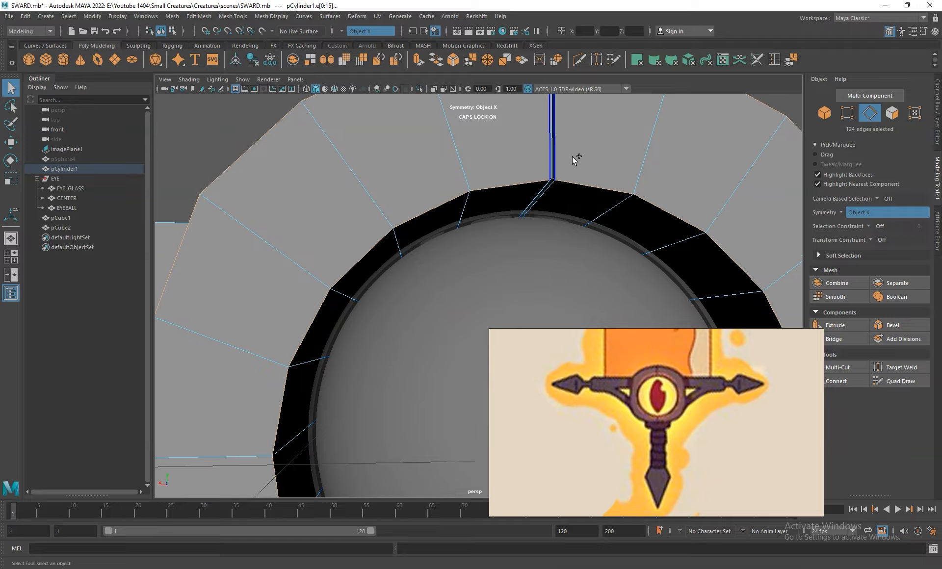
# Step: Add the edges along the eye ring's top seam and the edge loops of its rear step to the selection
pyautogui.keyDown('alt'); pyautogui.moveTo(574, 130); pyautogui.dragTo(421, 284); pyautogui.keyUp('alt')
pyautogui.keyDown('ctrl'); pyautogui.click(420, 285); pyautogui.keyUp('ctrl')
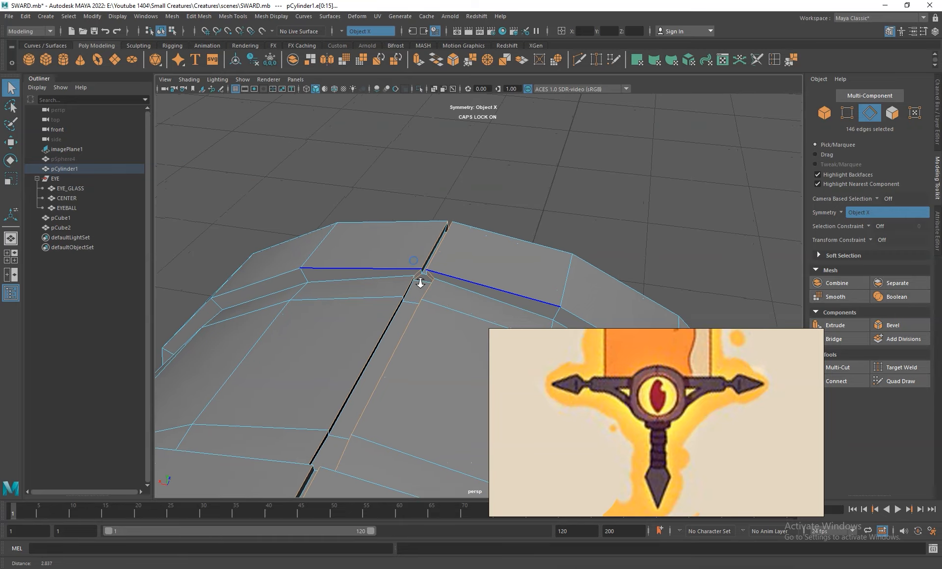
pyautogui.scroll(3, 421, 274)
pyautogui.keyDown('shift'); pyautogui.doubleClick(293, 319); pyautogui.keyUp('shift')
pyautogui.keyDown('alt'); pyautogui.moveTo(437, 312); pyautogui.dragTo(291, 187, button='right'); pyautogui.keyUp('alt')
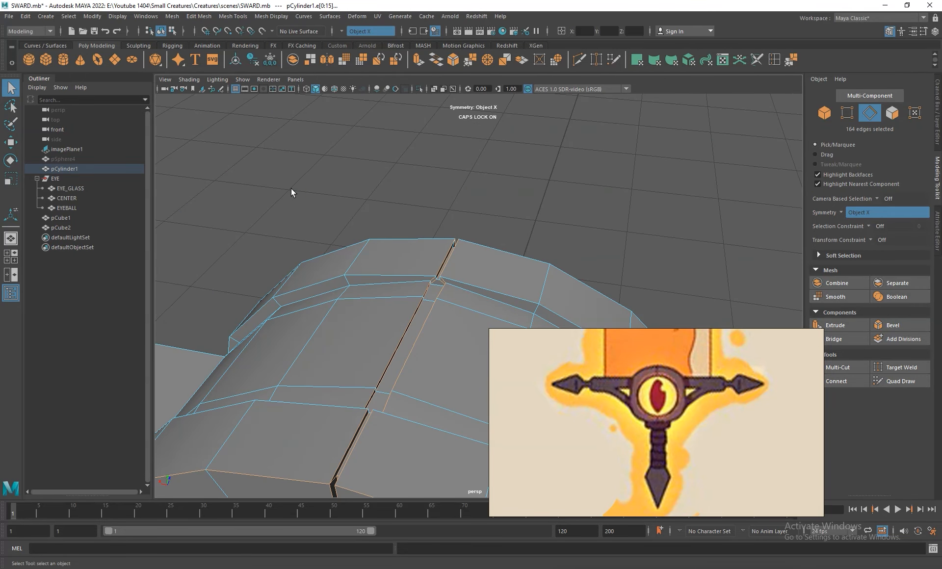
pyautogui.keyDown('shift'); pyautogui.doubleClick(500, 285); pyautogui.keyUp('shift')
pyautogui.keyDown('shift'); pyautogui.doubleClick(524, 308); pyautogui.keyUp('shift')
pyautogui.keyDown('alt'); pyautogui.moveTo(542, 319); pyautogui.dragTo(518, 261, button='right'); pyautogui.keyUp('alt')
pyautogui.keyDown('shift'); pyautogui.click(415, 394); pyautogui.keyUp('shift')
pyautogui.keyDown('shift'); pyautogui.doubleClick(379, 250); pyautogui.keyUp('shift')
# Step: Add the ring's remaining rear step edges around the arm joints to the selection
pyautogui.keyDown('alt'); pyautogui.moveTo(465, 266); pyautogui.dragTo(292, 217); pyautogui.keyUp('alt')
pyautogui.keyDown('alt'); pyautogui.moveTo(445, 352); pyautogui.dragTo(418, 341, button='right'); pyautogui.keyUp('alt')
pyautogui.keyDown('alt'); pyautogui.moveTo(417, 341); pyautogui.dragTo(351, 313); pyautogui.keyUp('alt')
pyautogui.keyDown('alt'); pyautogui.moveTo(452, 372); pyautogui.dragTo(324, 281); pyautogui.keyUp('alt')
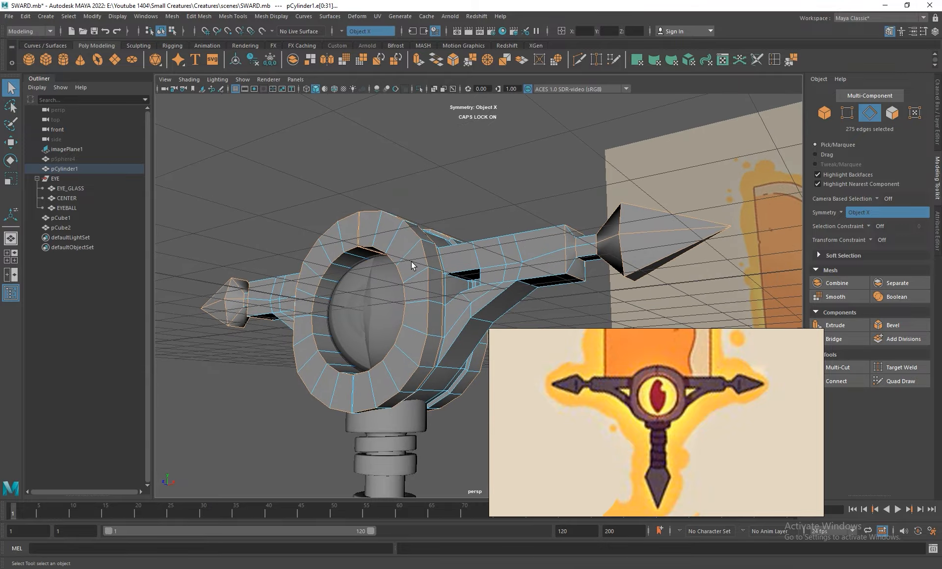
pyautogui.keyDown('alt'); pyautogui.moveTo(458, 204); pyautogui.dragTo(537, 290); pyautogui.keyUp('alt')
pyautogui.scroll(5, 486, 280)
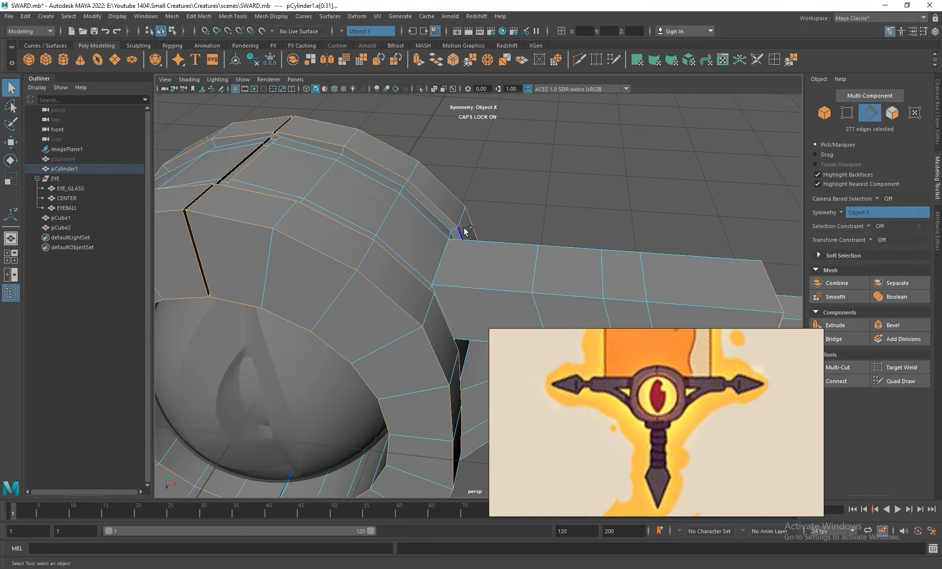
pyautogui.keyDown('alt'); pyautogui.moveTo(387, 181); pyautogui.dragTo(406, 215); pyautogui.keyUp('alt')
pyautogui.scroll(-4, 423, 258)
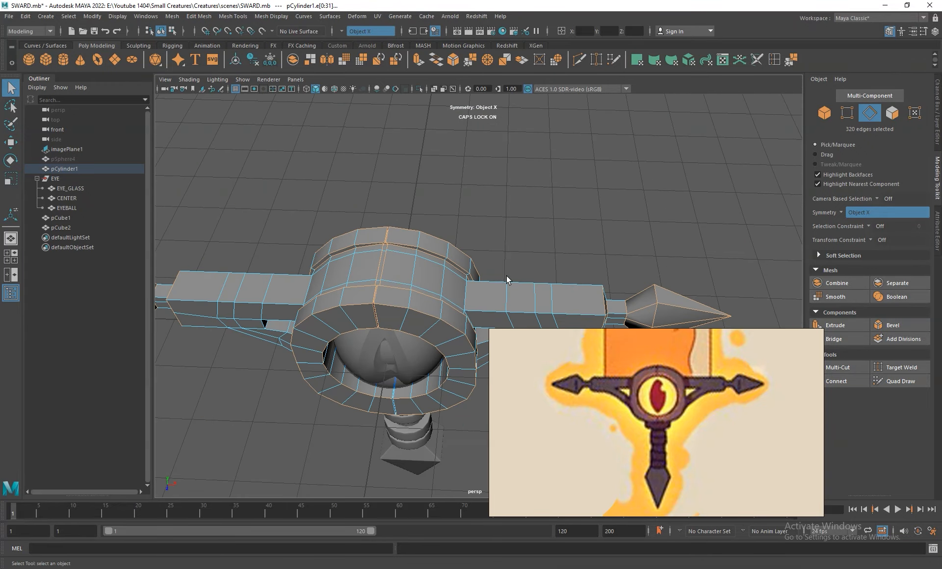
# Step: Add the edges where the crossguard's arms join the eye ring, beside the openings, to the edge selection
pyautogui.keyDown('alt'); pyautogui.moveTo(421, 230); pyautogui.dragTo(419, 208); pyautogui.keyUp('alt')
pyautogui.keyDown('alt'); pyautogui.moveTo(451, 281); pyautogui.dragTo(440, 246); pyautogui.keyUp('alt')
pyautogui.press('3')
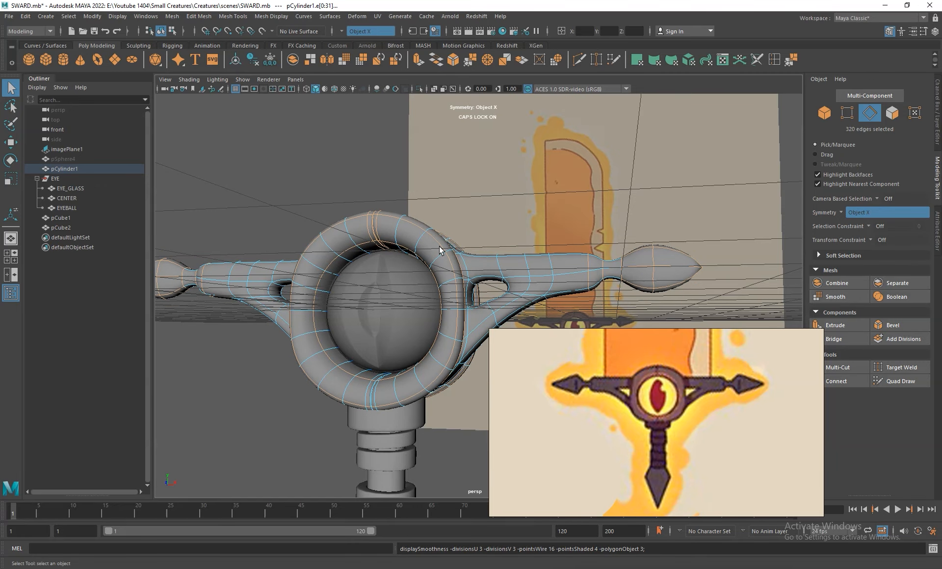
pyautogui.scroll(10, 440, 250)
pyautogui.press('1')
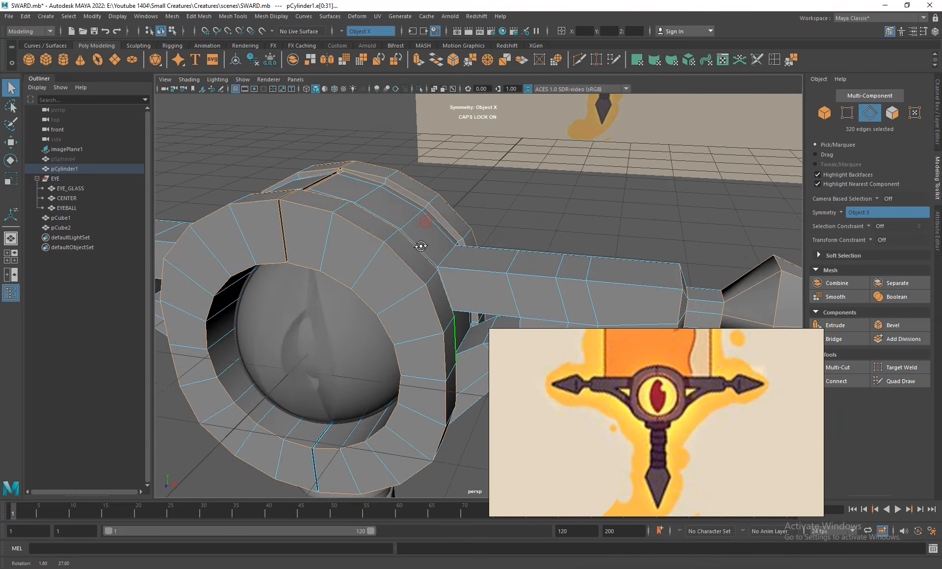
pyautogui.keyDown('alt'); pyautogui.moveTo(417, 338); pyautogui.dragTo(392, 226); pyautogui.keyUp('alt')
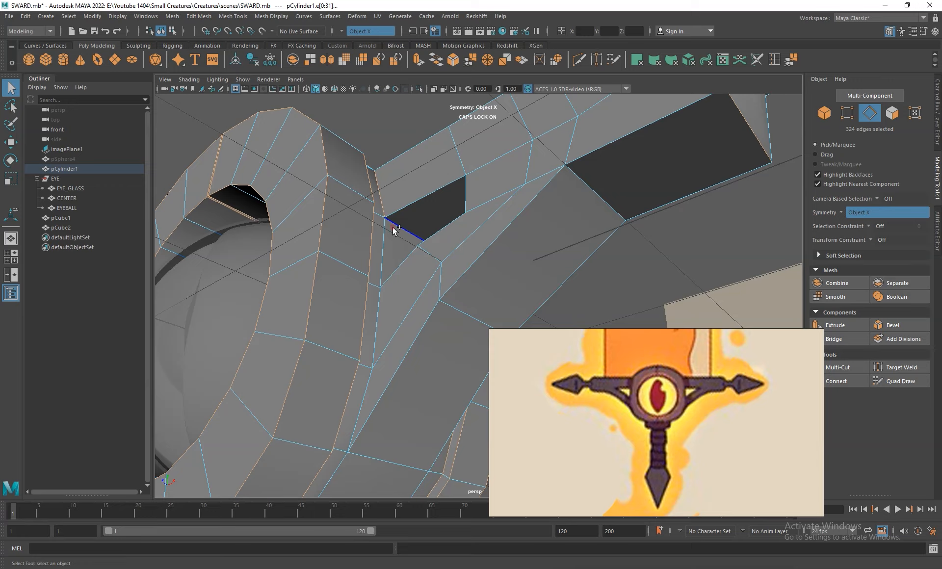
pyautogui.keyDown('alt'); pyautogui.moveTo(423, 280); pyautogui.dragTo(358, 282); pyautogui.keyUp('alt')
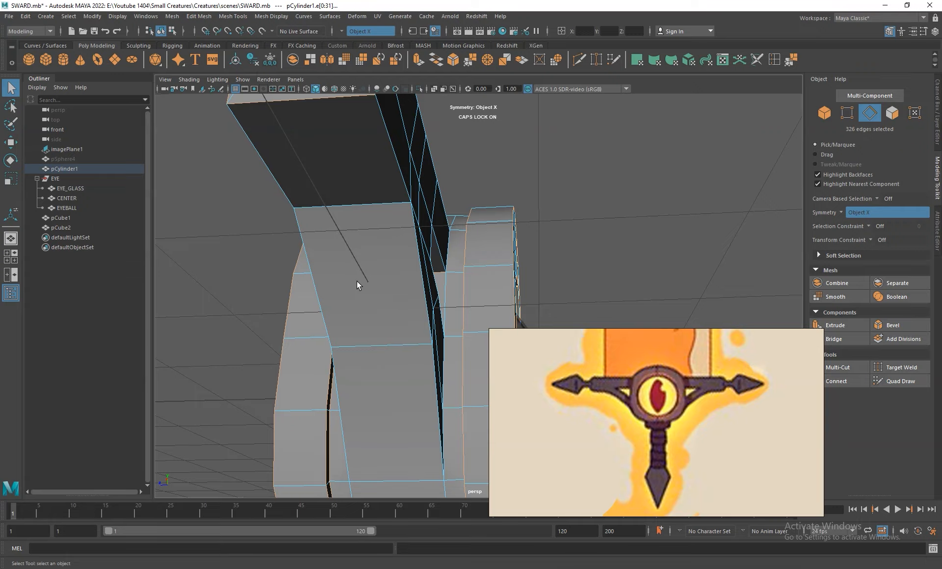
pyautogui.keyDown('alt'); pyautogui.moveTo(492, 252); pyautogui.dragTo(429, 240); pyautogui.keyUp('alt')
pyautogui.keyDown('alt'); pyautogui.moveTo(485, 209); pyautogui.dragTo(546, 240); pyautogui.keyUp('alt')
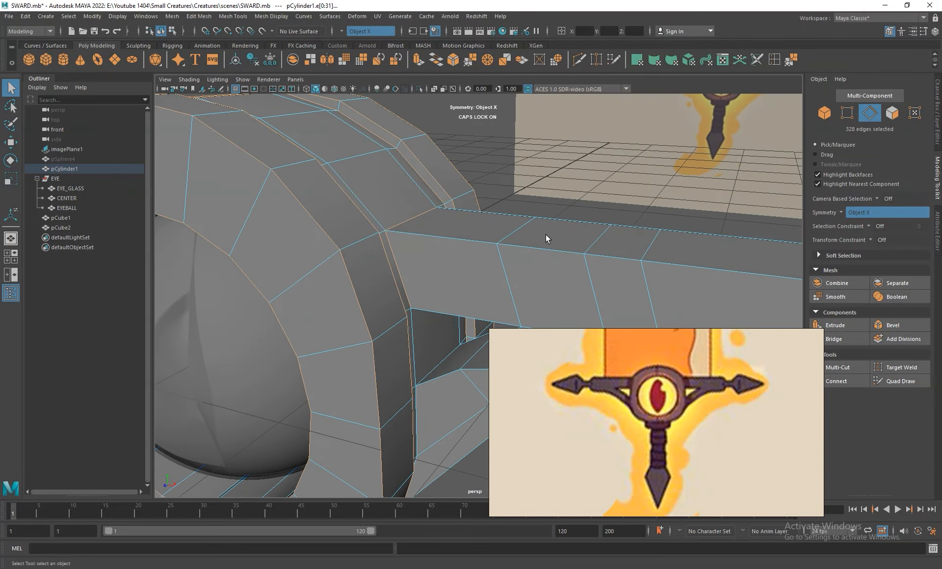
# Step: Examine the smoothed arm and brace joints around the openings beside the eye ring for edges still needing support
pyautogui.keyDown('alt'); pyautogui.moveTo(547, 240); pyautogui.dragTo(385, 204, button='right'); pyautogui.keyUp('alt')
pyautogui.keyDown('alt'); pyautogui.moveTo(384, 204); pyautogui.dragTo(373, 174); pyautogui.keyUp('alt')
pyautogui.keyDown('alt'); pyautogui.moveTo(418, 281); pyautogui.dragTo(411, 321, button='right'); pyautogui.keyUp('alt')
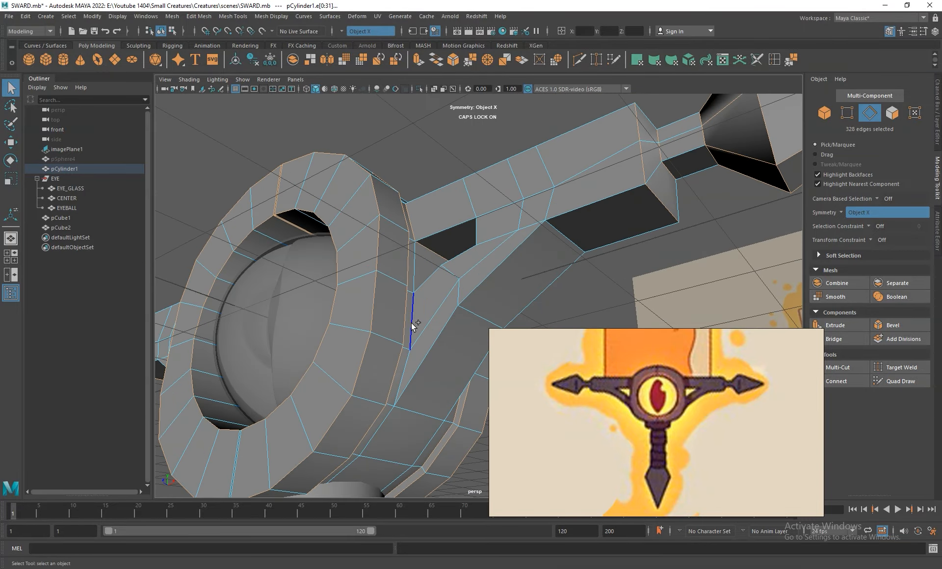
pyautogui.press('3')
pyautogui.keyDown('alt'); pyautogui.moveTo(412, 321); pyautogui.dragTo(428, 219); pyautogui.keyUp('alt')
pyautogui.keyDown('alt'); pyautogui.moveTo(428, 220); pyautogui.dragTo(473, 293, button='right'); pyautogui.keyUp('alt')
pyautogui.scroll(-6, 378, 253)
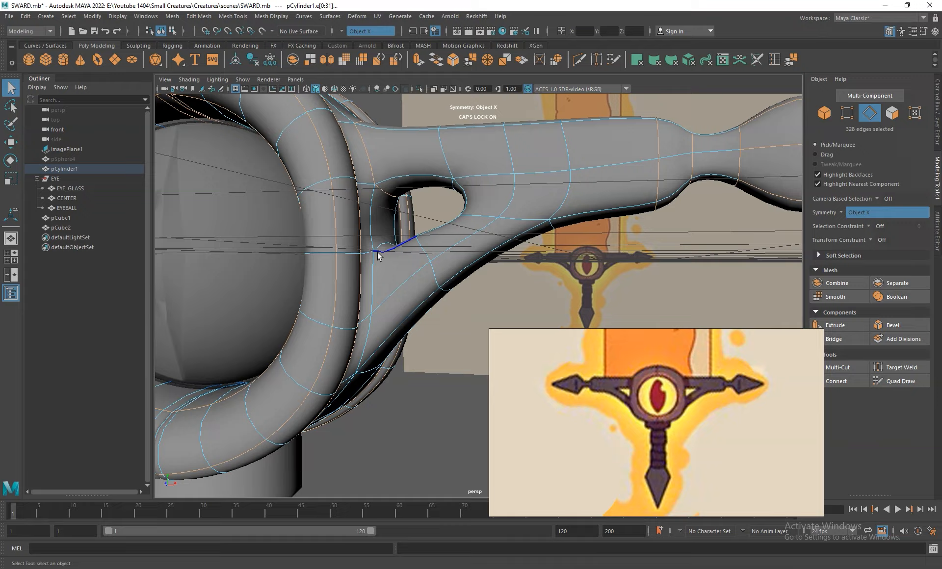
pyautogui.keyDown('alt'); pyautogui.moveTo(361, 204); pyautogui.dragTo(310, 232); pyautogui.keyUp('alt')
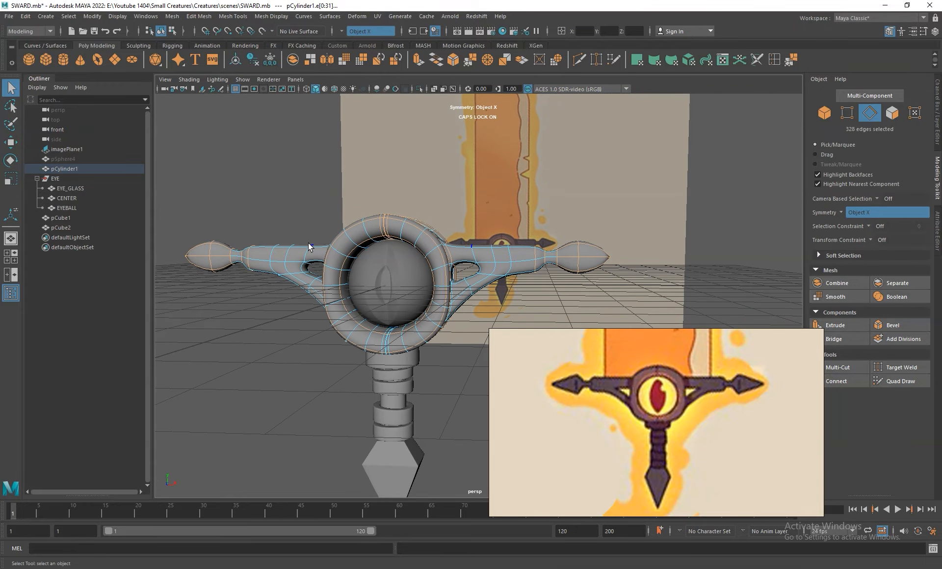
pyautogui.scroll(6, 310, 243)
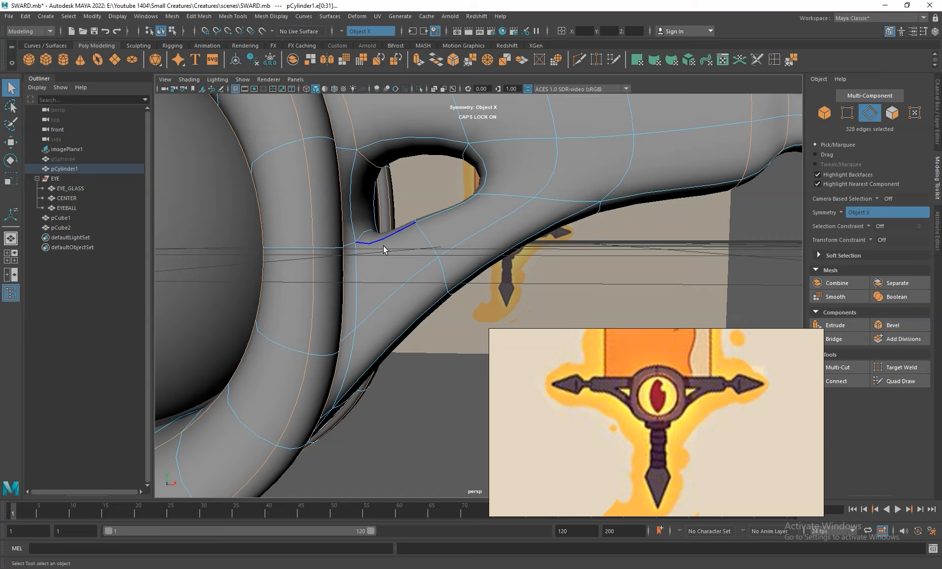
# Step: Add the remaining edges where the lower braces meet the eye ring to the edge selection
pyautogui.press('1')
pyautogui.keyDown('alt'); pyautogui.moveTo(361, 234); pyautogui.dragTo(327, 375); pyautogui.keyUp('alt')
pyautogui.keyDown('alt'); pyautogui.moveTo(392, 361); pyautogui.dragTo(495, 239); pyautogui.keyUp('alt')
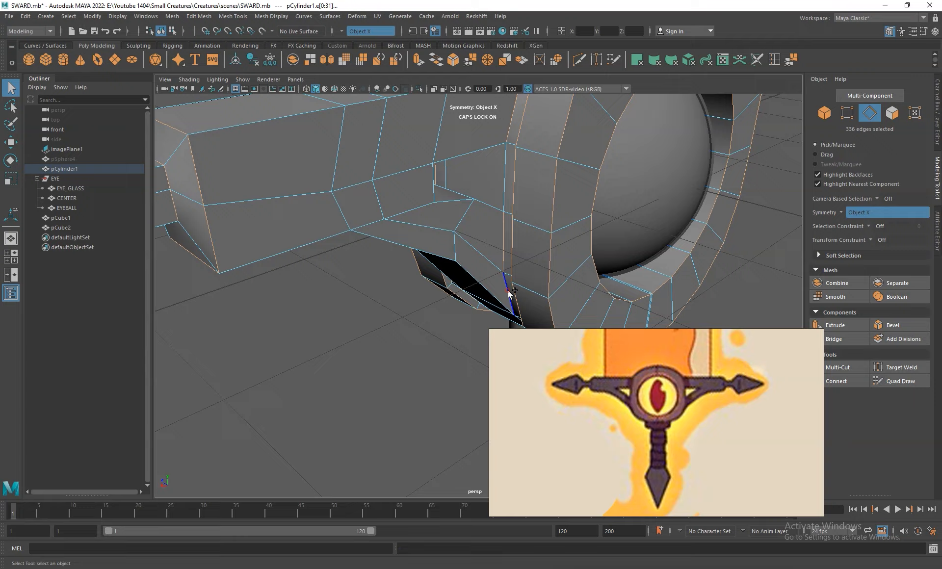
pyautogui.keyDown('shift'); pyautogui.click(509, 293); pyautogui.keyUp('shift')
pyautogui.keyDown('alt'); pyautogui.moveTo(509, 293); pyautogui.dragTo(534, 240); pyautogui.keyUp('alt')
pyautogui.keyDown('shift'); pyautogui.click(434, 406); pyautogui.keyUp('shift')
pyautogui.keyDown('alt'); pyautogui.moveTo(434, 407); pyautogui.dragTo(399, 250); pyautogui.keyUp('alt')
pyautogui.scroll(-2, 338, 235)
pyautogui.keyDown('alt'); pyautogui.moveTo(337, 235); pyautogui.dragTo(311, 247); pyautogui.keyUp('alt')
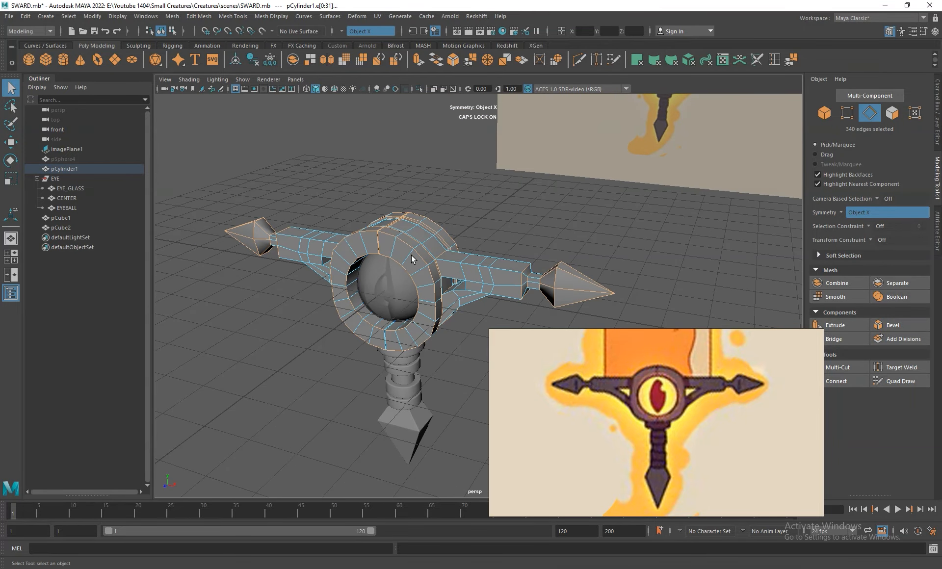
# Step: Bevel the selected crossguard edges with 2 segments and show the mesh in smooth preview
pyautogui.press('3')
pyautogui.press('1')
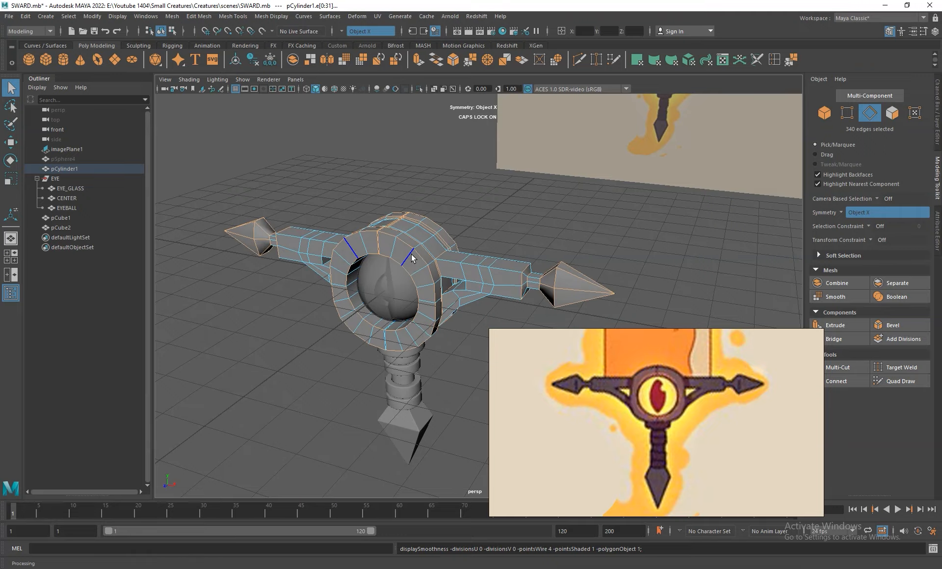
pyautogui.hotkey('ctrl', 'b')
pyautogui.press('3')
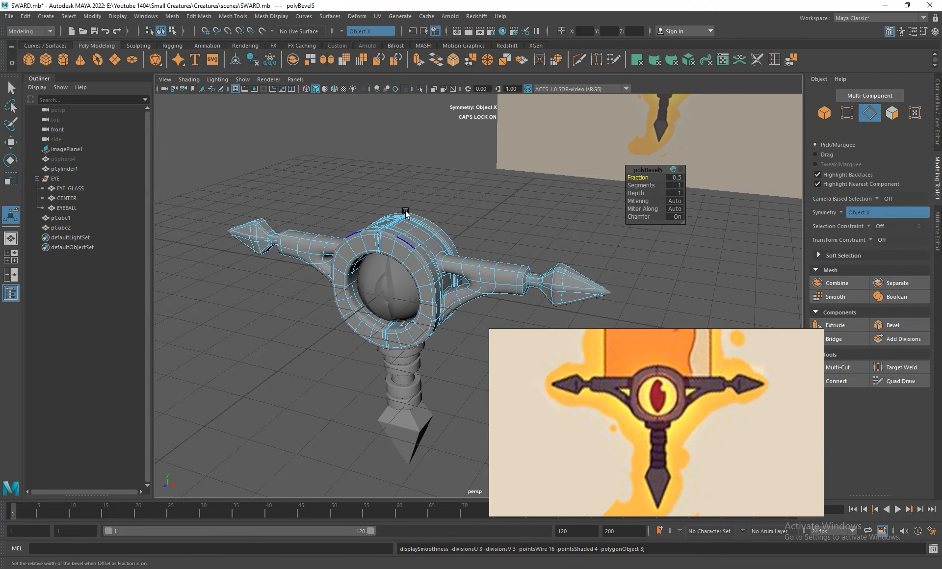
pyautogui.keyDown('alt'); pyautogui.moveTo(405, 213); pyautogui.dragTo(503, 288, button='right'); pyautogui.keyUp('alt')
pyautogui.keyDown('alt'); pyautogui.moveTo(514, 269); pyautogui.dragTo(404, 259, button='middle'); pyautogui.keyUp('alt')
pyautogui.keyDown('alt'); pyautogui.moveTo(404, 259); pyautogui.dragTo(570, 259, button='right'); pyautogui.keyUp('alt')
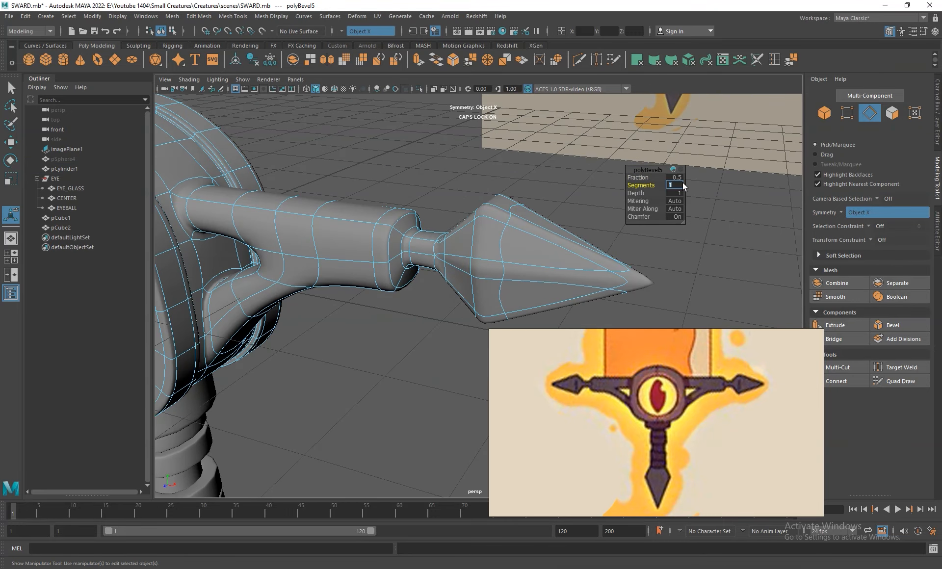
pyautogui.write('2')
pyautogui.press('Return')
pyautogui.keyDown('alt'); pyautogui.moveTo(498, 216); pyautogui.dragTo(422, 196); pyautogui.keyUp('alt')
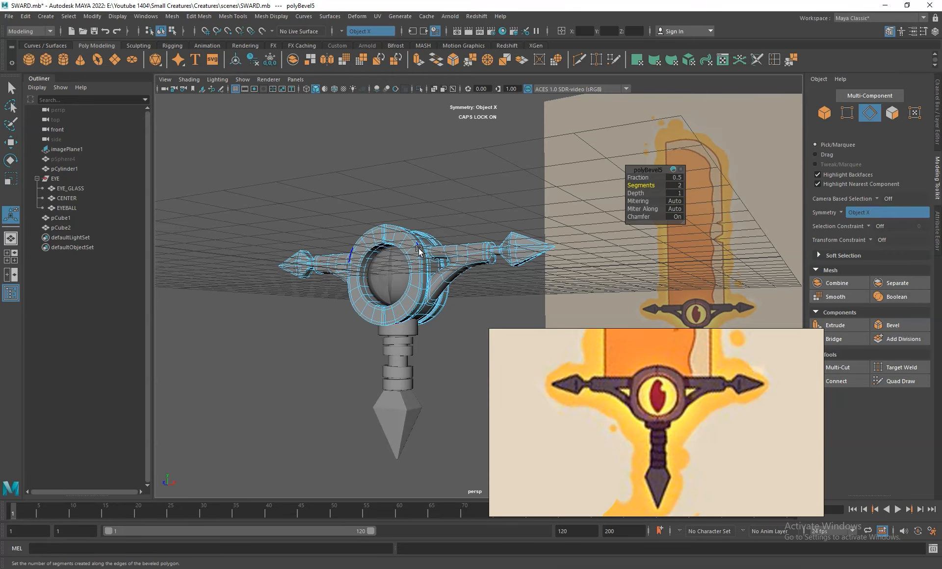
pyautogui.keyDown('alt'); pyautogui.moveTo(418, 251); pyautogui.dragTo(461, 307); pyautogui.keyUp('alt')
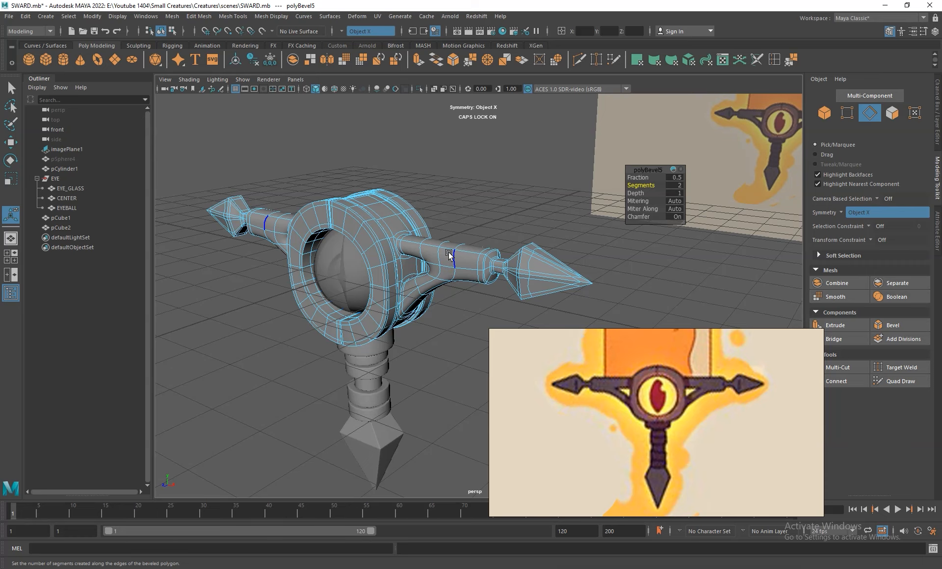
# Step: Return the bevelled crossguard to object mode and clear the selection
pyautogui.moveTo(449, 253); pyautogui.dragTo(487, 230, button='right')
pyautogui.click(486, 230)
pyautogui.keyDown('alt'); pyautogui.moveTo(512, 266); pyautogui.dragTo(470, 225, button='right'); pyautogui.keyUp('alt')
pyautogui.moveTo(470, 224)
pyautogui.keyDown('alt'); pyautogui.mouseDown()
pyautogui.moveTo(410, 239)
pyautogui.moveTo(481, 212)
pyautogui.mouseUp(); pyautogui.keyUp('alt')
pyautogui.moveTo(468, 246)
pyautogui.keyDown('alt'); pyautogui.mouseDown()
pyautogui.moveTo(475, 231)
pyautogui.moveTo(477, 255)
pyautogui.mouseUp(); pyautogui.keyUp('alt')
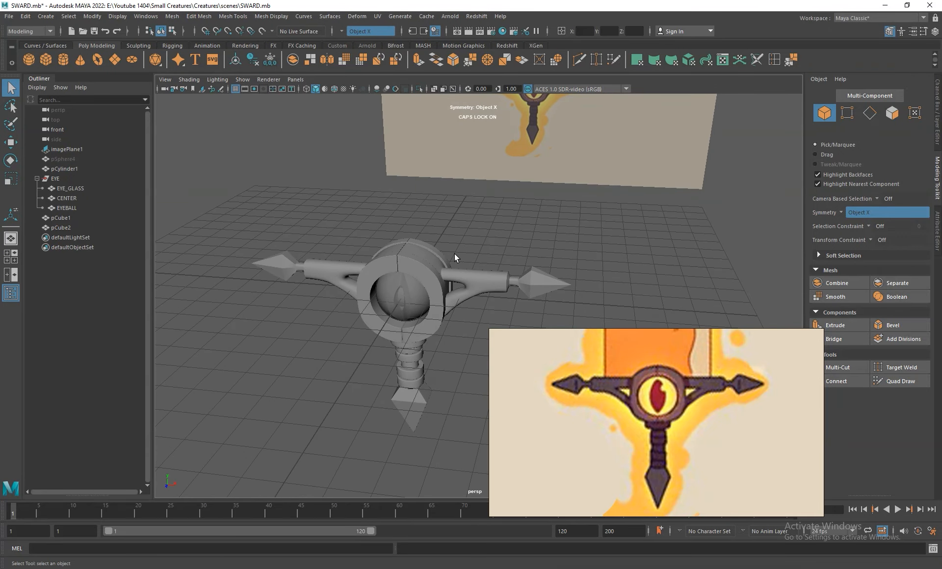
pyautogui.click(464, 281)
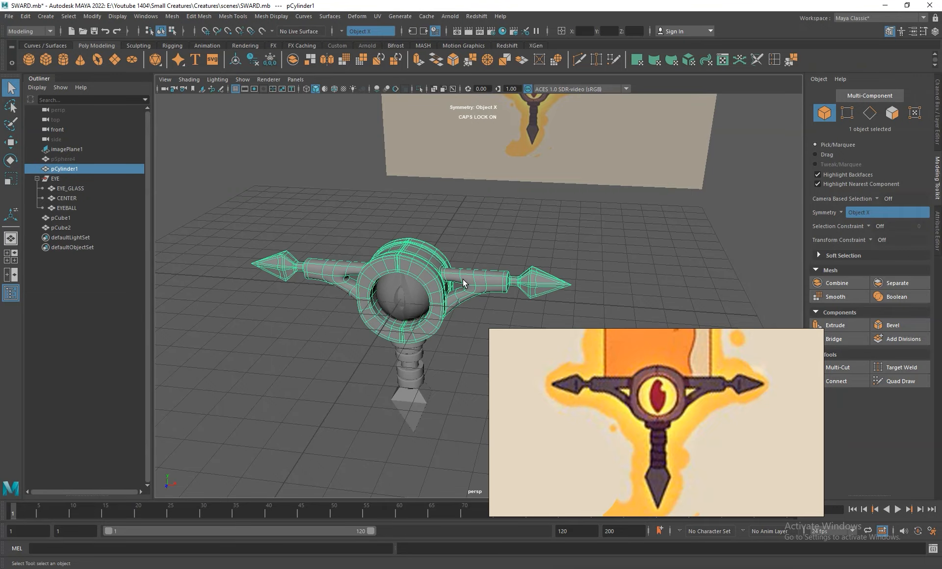
pyautogui.click(546, 231)
# Step: Save the sword scene with the bevelled crossguard
pyautogui.keyDown('alt'); pyautogui.moveTo(622, 279); pyautogui.dragTo(549, 217); pyautogui.keyUp('alt')
pyautogui.keyDown('alt'); pyautogui.moveTo(438, 232); pyautogui.dragTo(564, 328, button='right'); pyautogui.keyUp('alt')
pyautogui.keyDown('alt'); pyautogui.moveTo(466, 322); pyautogui.dragTo(452, 294); pyautogui.keyUp('alt')
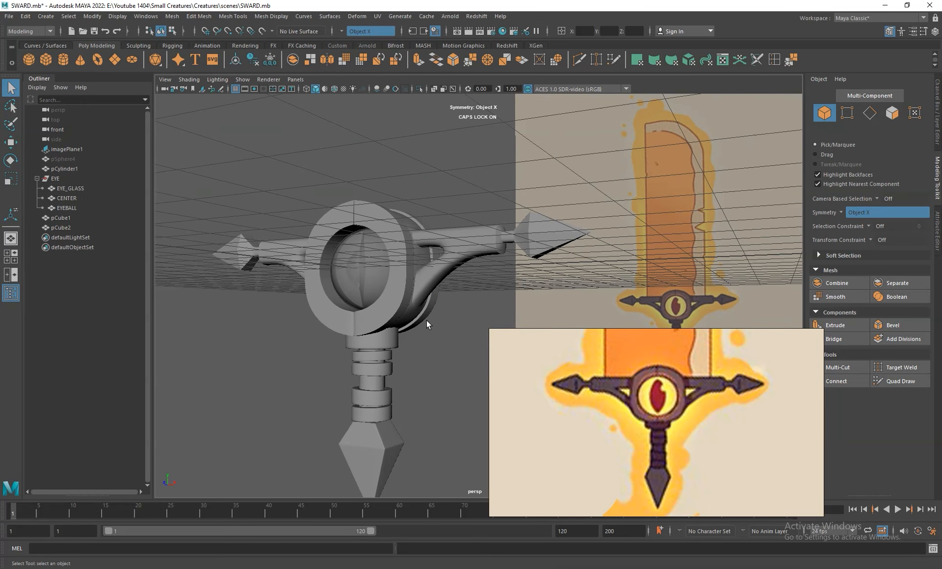
pyautogui.hotkey('ctrl', 's')
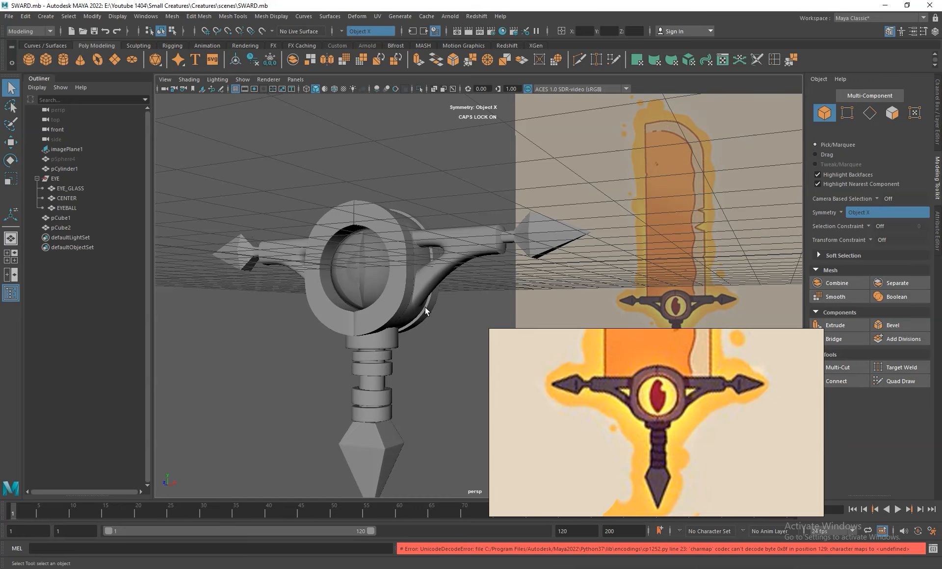